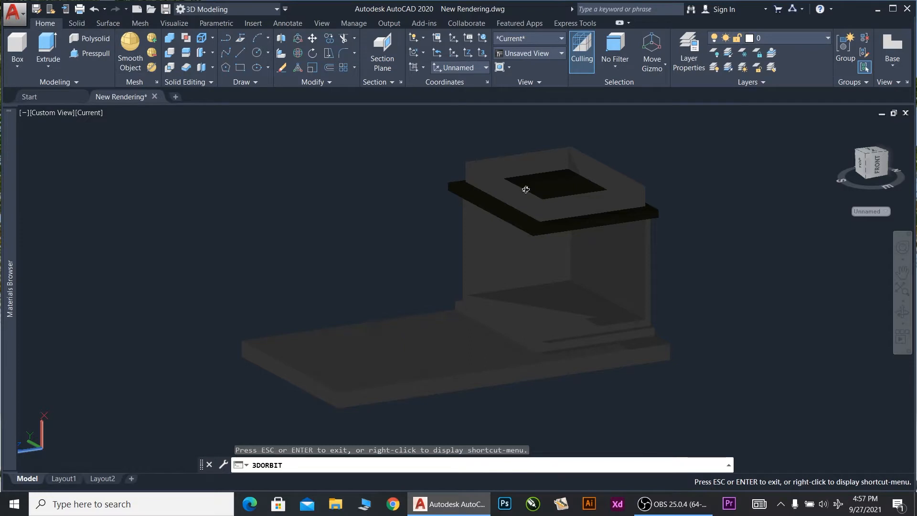
- Open the recent drawing 15 x 51 ft Room Rendering as a reference
{"action": "left_click_drag", "start_coordinate": [592, 243], "coordinate": [606, 234]}
{"action": "key", "text": "Escape"}
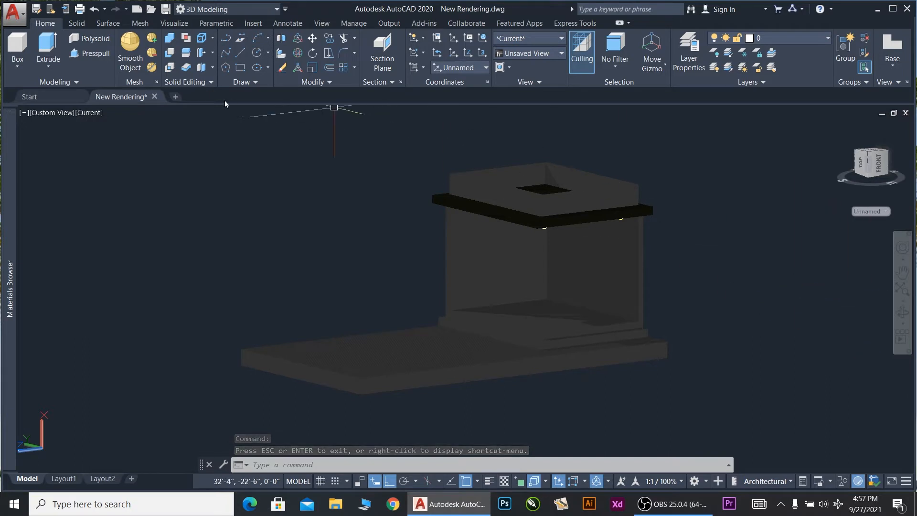
{"action": "left_click", "coordinate": [74, 98]}
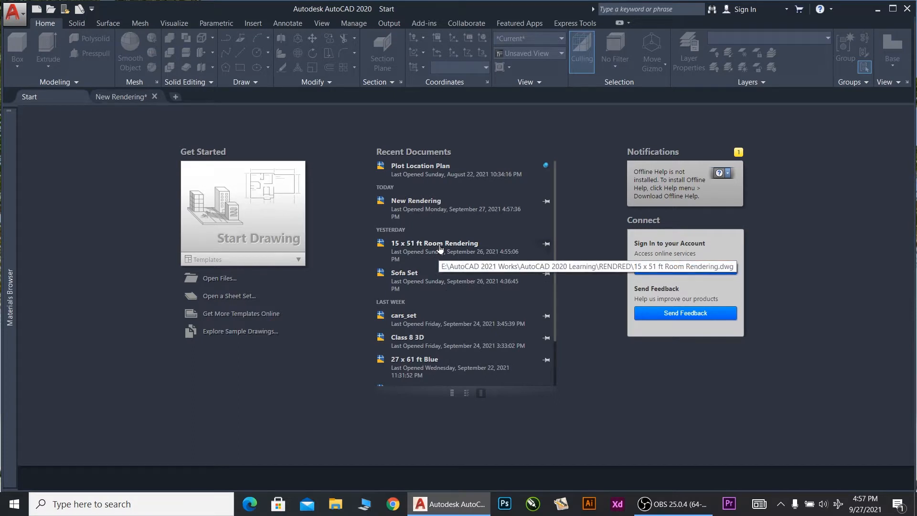
{"action": "left_click", "coordinate": [440, 245]}
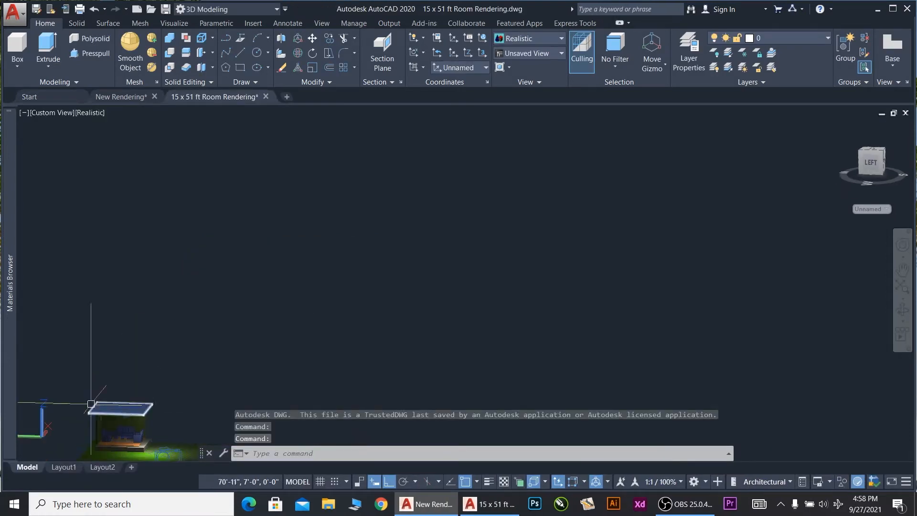
- Examine the materials, furniture and lighting of the finished room model from several angles
{"action": "scroll", "coordinate": [170, 352], "scroll_direction": "down", "scroll_amount": 4}
{"action": "middle_click_drag", "start_coordinate": [170, 352], "coordinate": [243, 234]}
{"action": "scroll", "coordinate": [219, 274], "scroll_direction": "up", "scroll_amount": 3}
{"action": "scroll", "coordinate": [217, 281], "scroll_direction": "up", "scroll_amount": 5}
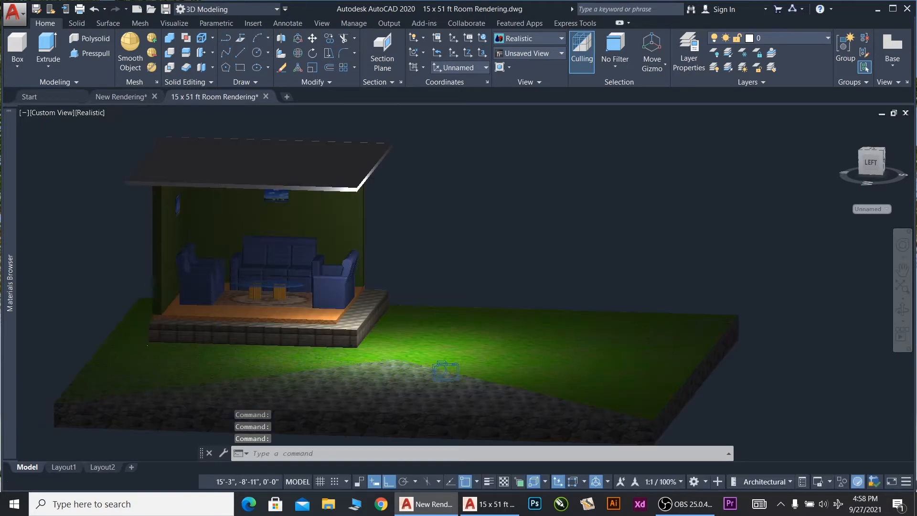
{"action": "scroll", "coordinate": [219, 280], "scroll_direction": "up", "scroll_amount": 4}
{"action": "scroll", "coordinate": [218, 280], "scroll_direction": "down", "scroll_amount": 6}
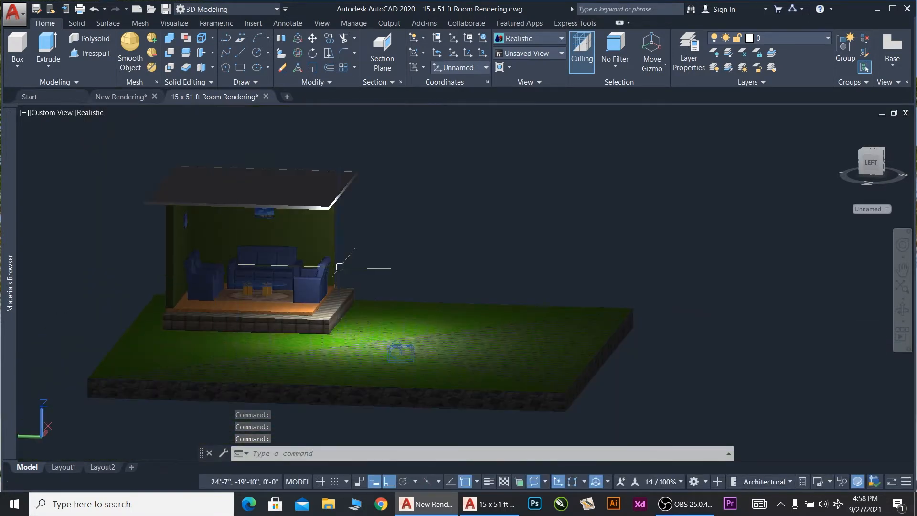
{"action": "scroll", "coordinate": [340, 266], "scroll_direction": "up", "scroll_amount": 2}
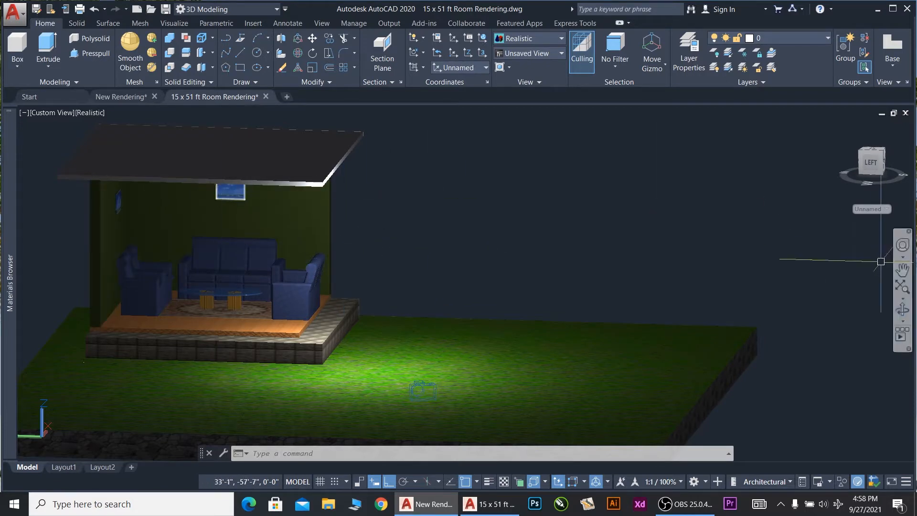
{"action": "left_click", "coordinate": [902, 310]}
{"action": "left_click_drag", "start_coordinate": [337, 261], "coordinate": [227, 286]}
{"action": "left_click_drag", "start_coordinate": [291, 280], "coordinate": [223, 118]}
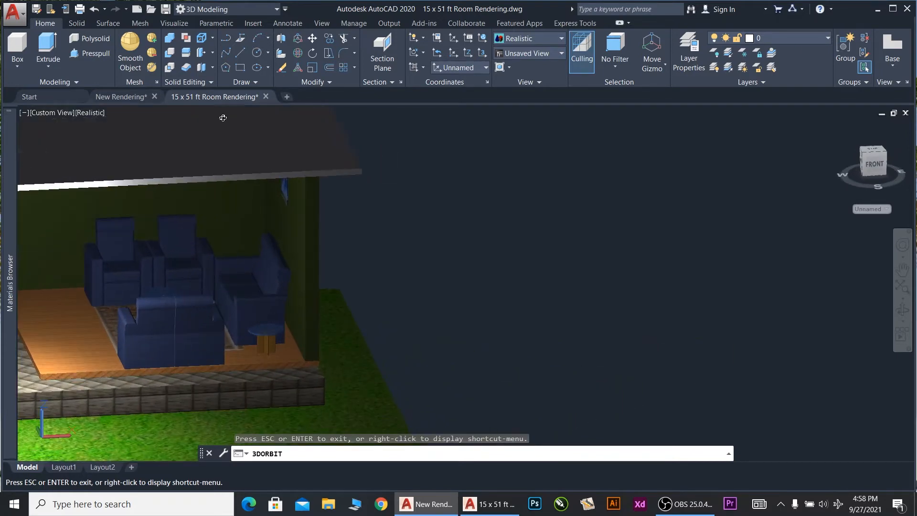
- Return to the New Rendering drawing and turn the sun status off
{"action": "left_click", "coordinate": [125, 96]}
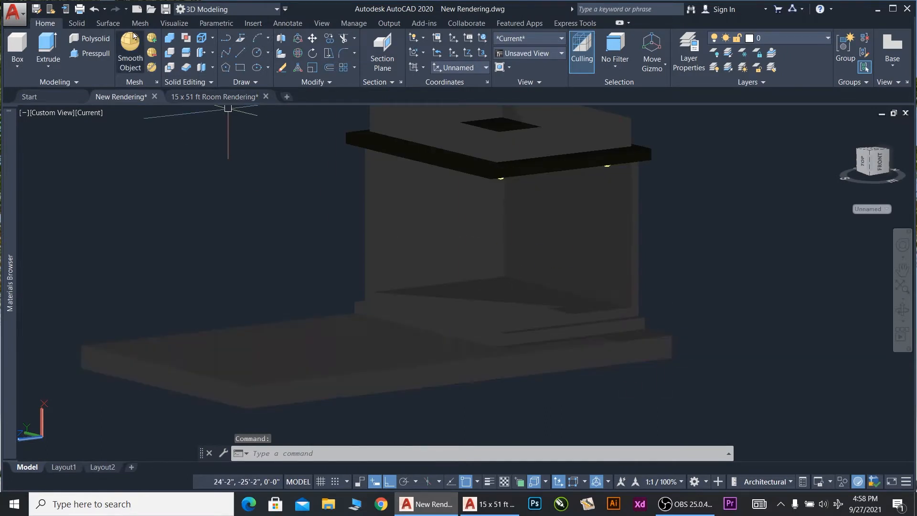
{"action": "left_click", "coordinate": [174, 23]}
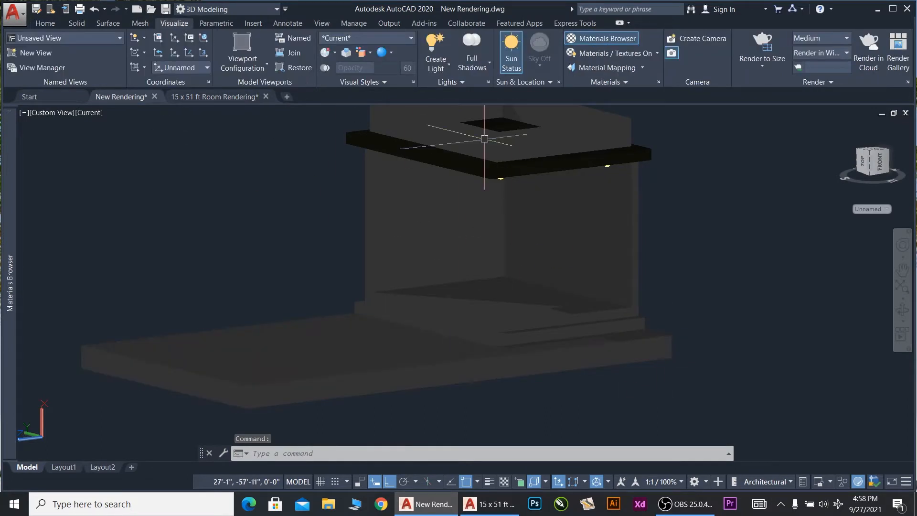
{"action": "left_click", "coordinate": [510, 65]}
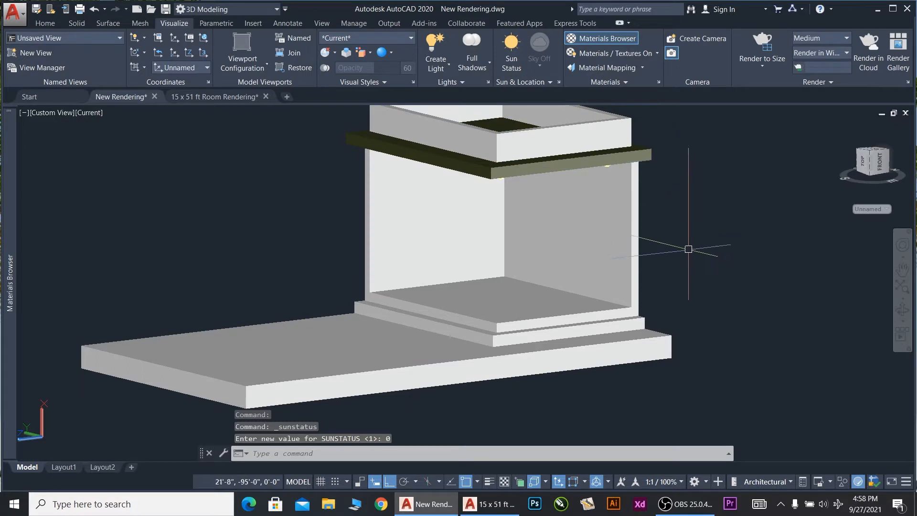
{"action": "scroll", "coordinate": [687, 250], "scroll_direction": "up", "scroll_amount": 3}
{"action": "scroll", "coordinate": [688, 248], "scroll_direction": "down", "scroll_amount": 6}
{"action": "scroll", "coordinate": [688, 248], "scroll_direction": "up", "scroll_amount": 5}
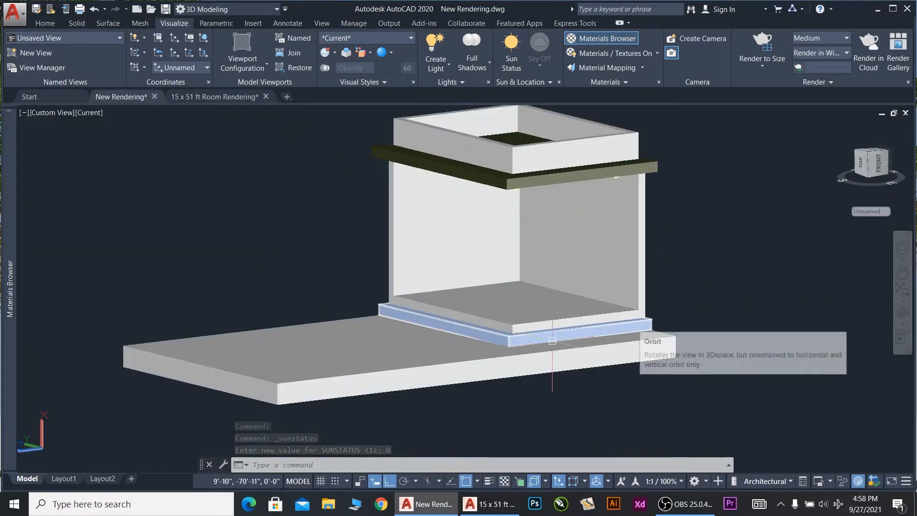
- Apply the Grass material to the ground slab's upper face and Stone Wall to its sides
{"action": "mouse_move", "coordinate": [9, 156]}
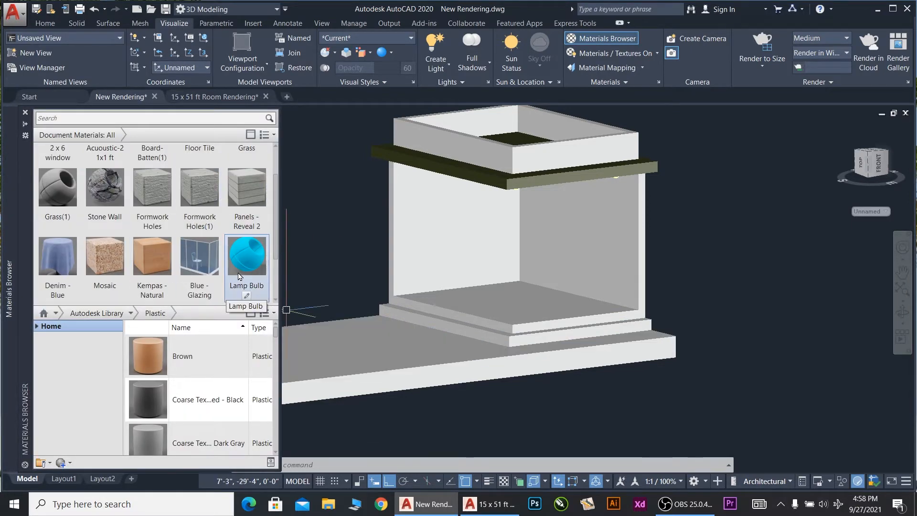
{"action": "scroll", "coordinate": [258, 287], "scroll_direction": "down", "scroll_amount": 3}
{"action": "scroll", "coordinate": [239, 224], "scroll_direction": "up", "scroll_amount": 5}
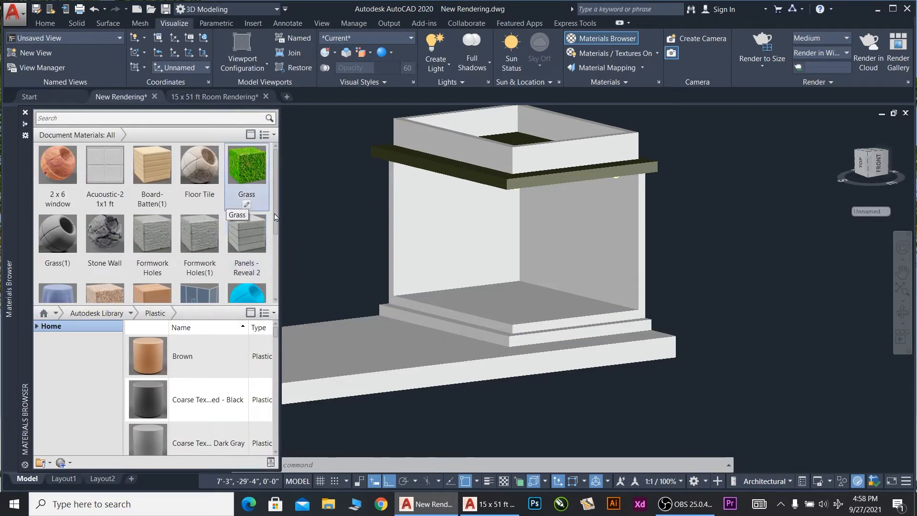
{"action": "left_click_drag", "start_coordinate": [275, 217], "coordinate": [374, 366]}
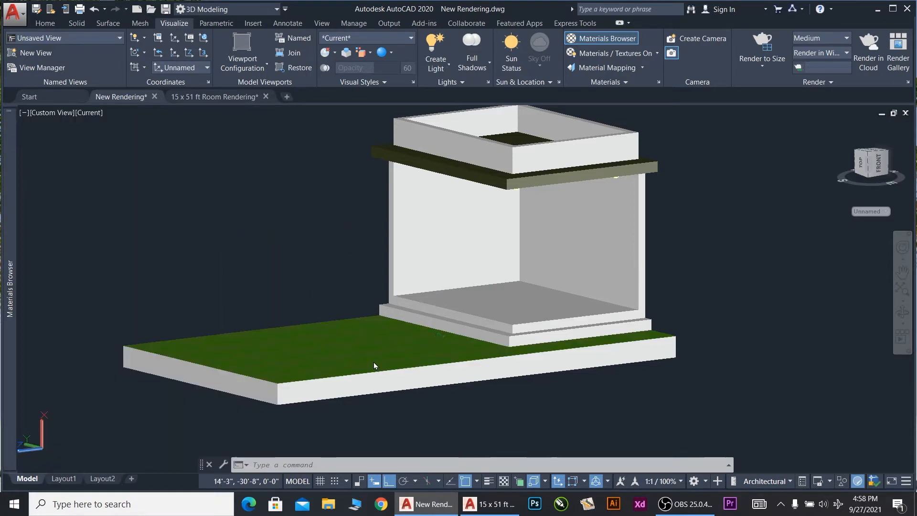
{"action": "mouse_move", "coordinate": [12, 245]}
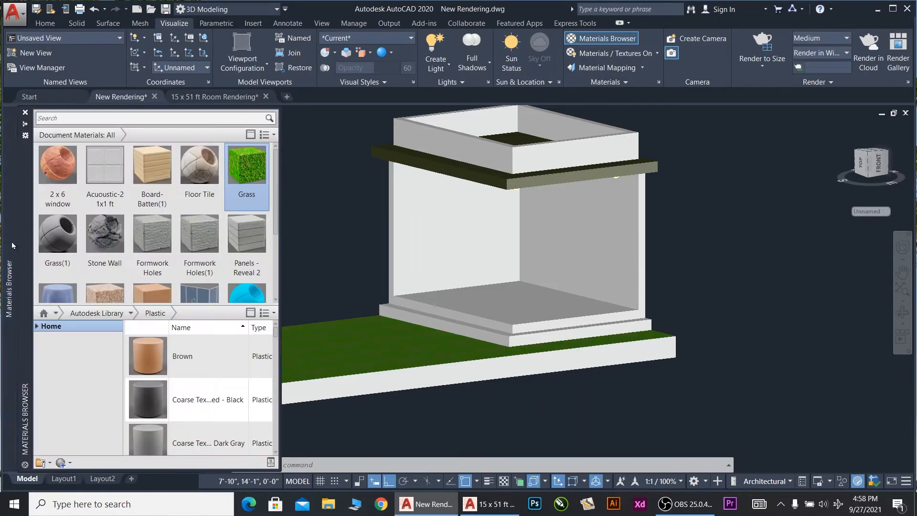
{"action": "left_click_drag", "start_coordinate": [105, 234], "coordinate": [329, 397]}
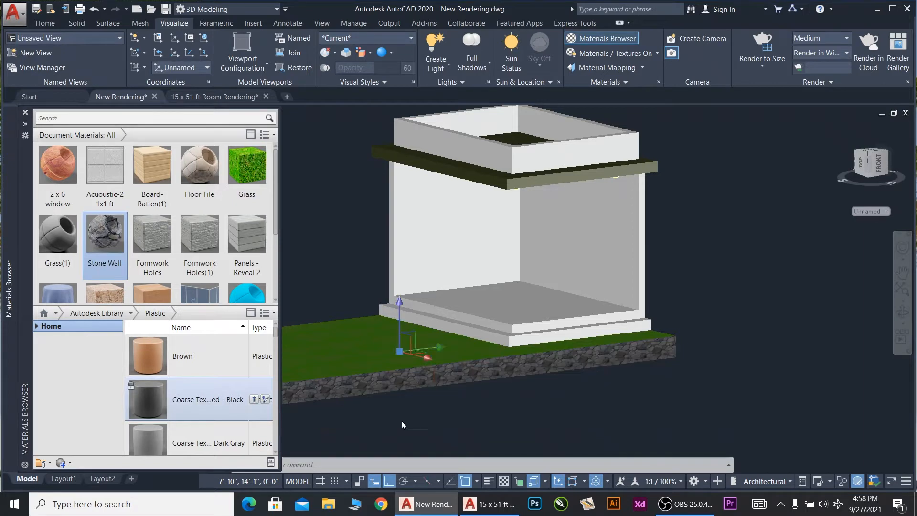
- Apply the Panels - Reveal 2 material to the lower plinth step beneath the room
{"action": "scroll", "coordinate": [712, 299], "scroll_direction": "up", "scroll_amount": 3}
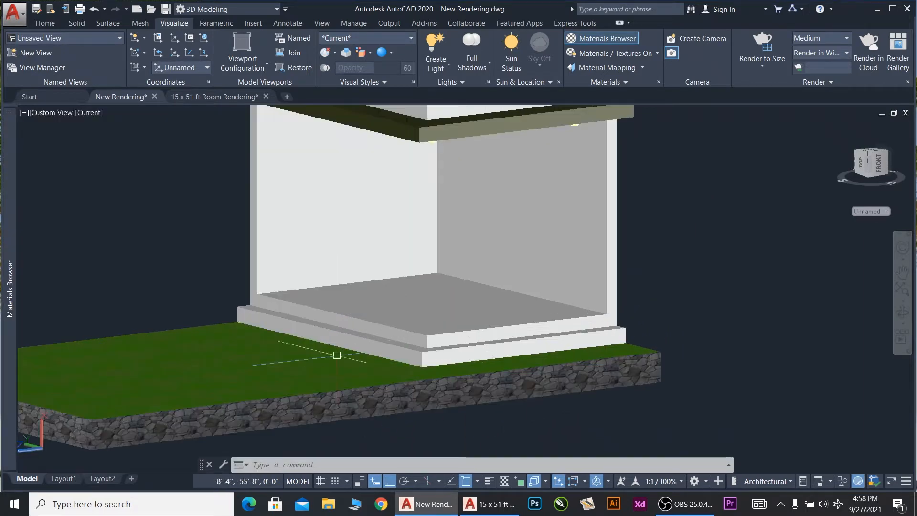
{"action": "mouse_move", "coordinate": [6, 288]}
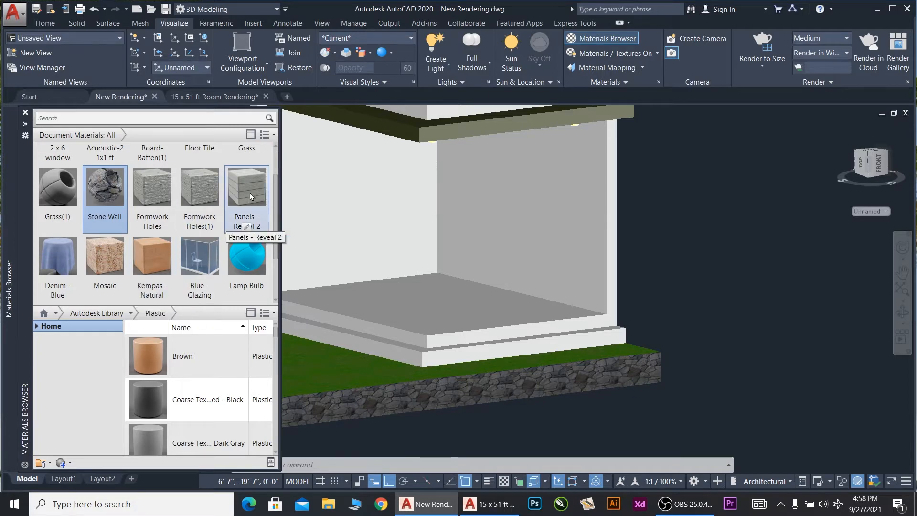
{"action": "left_click_drag", "start_coordinate": [252, 196], "coordinate": [439, 358]}
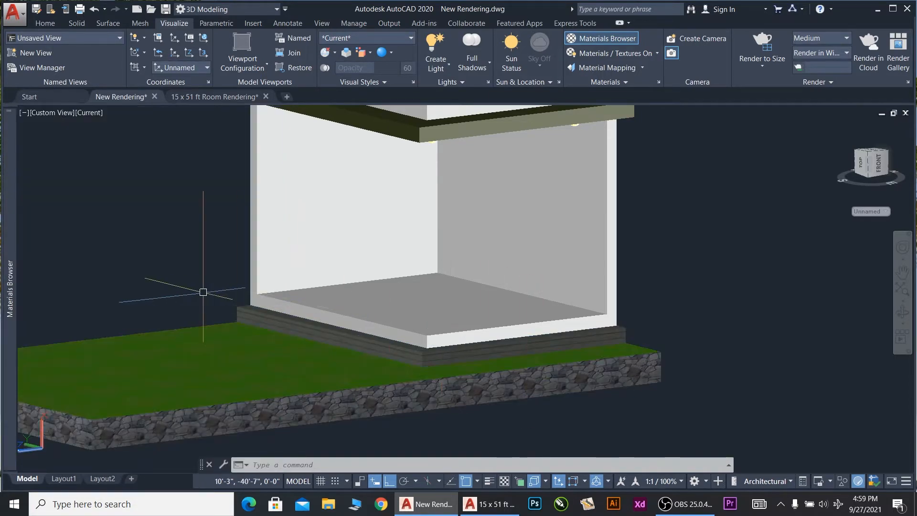
- Browse the Autodesk Library categories and show the Carpet materials under Flooring
{"action": "mouse_move", "coordinate": [10, 260]}
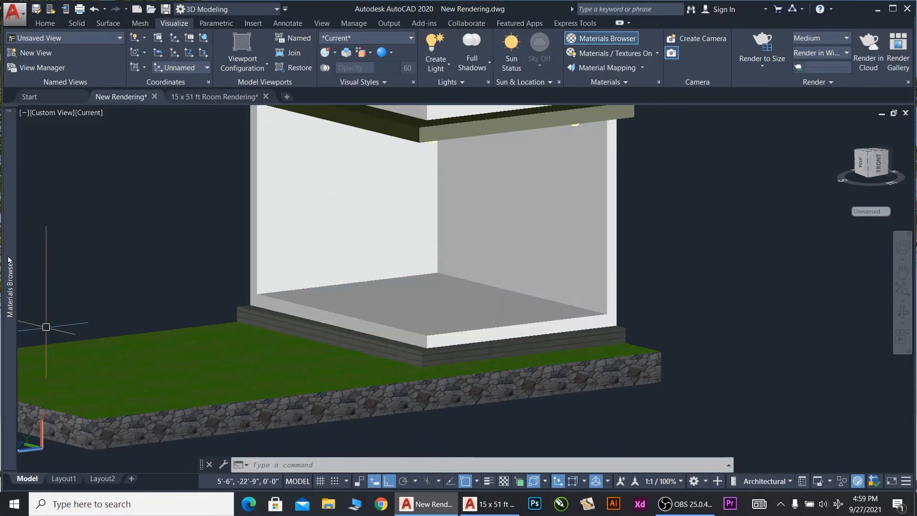
{"action": "left_click", "coordinate": [36, 326]}
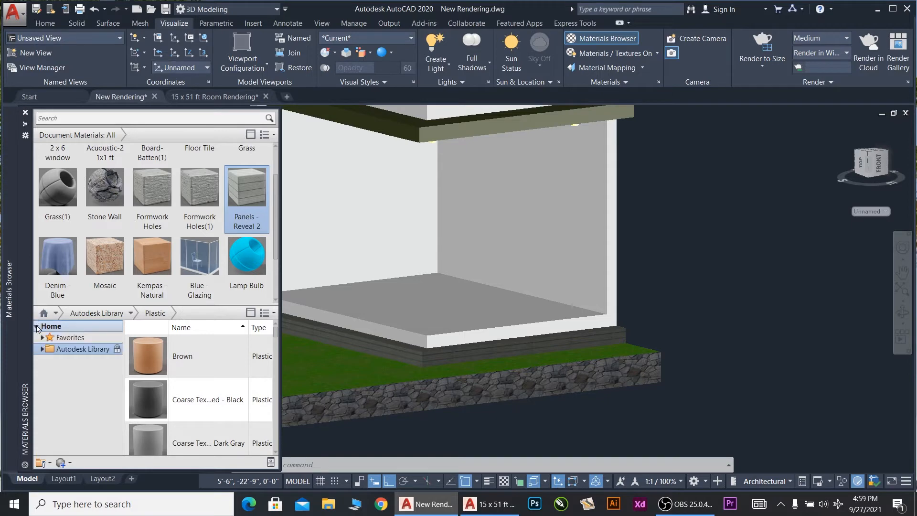
{"action": "left_click", "coordinate": [43, 350]}
{"action": "scroll", "coordinate": [96, 390], "scroll_direction": "down", "scroll_amount": 2}
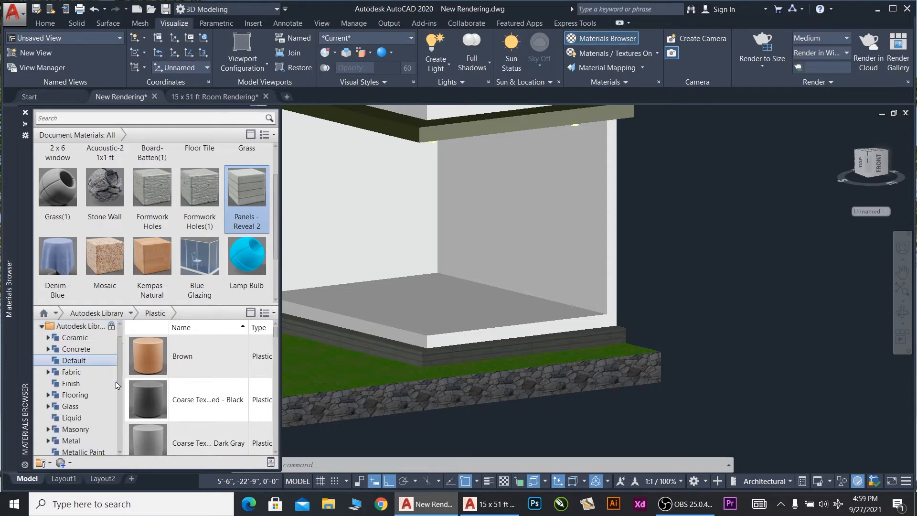
{"action": "scroll", "coordinate": [96, 389], "scroll_direction": "down", "scroll_amount": 3}
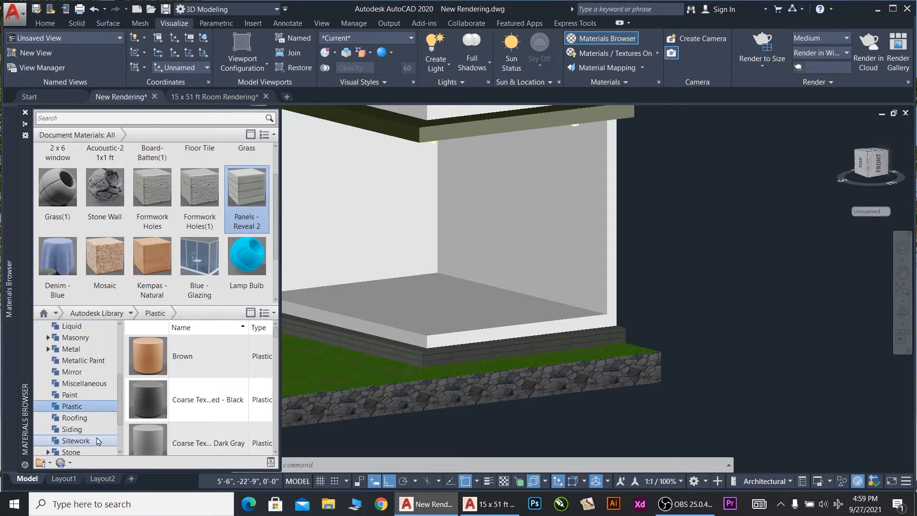
{"action": "scroll", "coordinate": [98, 441], "scroll_direction": "down", "scroll_amount": 3}
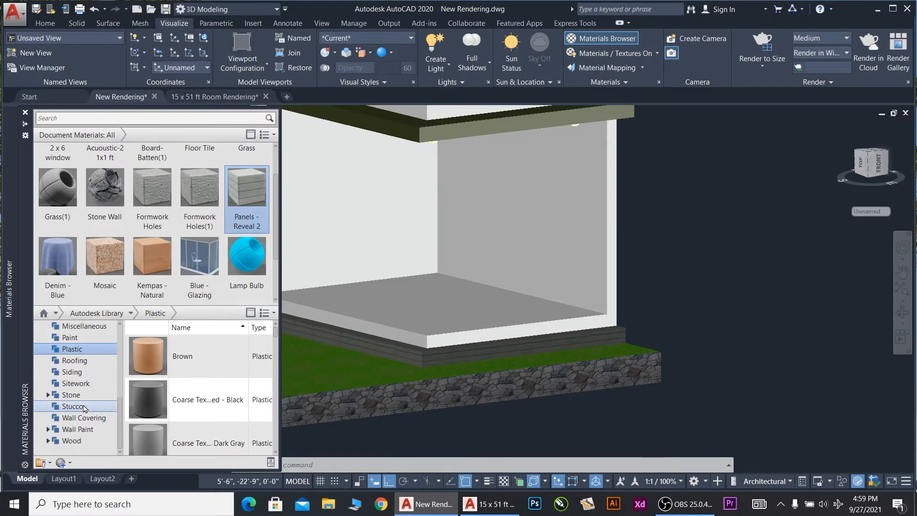
{"action": "scroll", "coordinate": [95, 434], "scroll_direction": "up", "scroll_amount": 5}
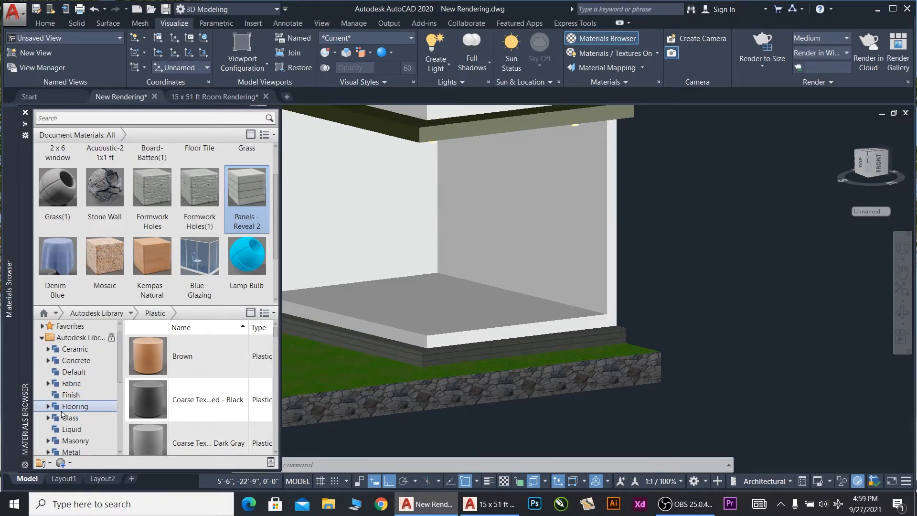
{"action": "left_click", "coordinate": [49, 408]}
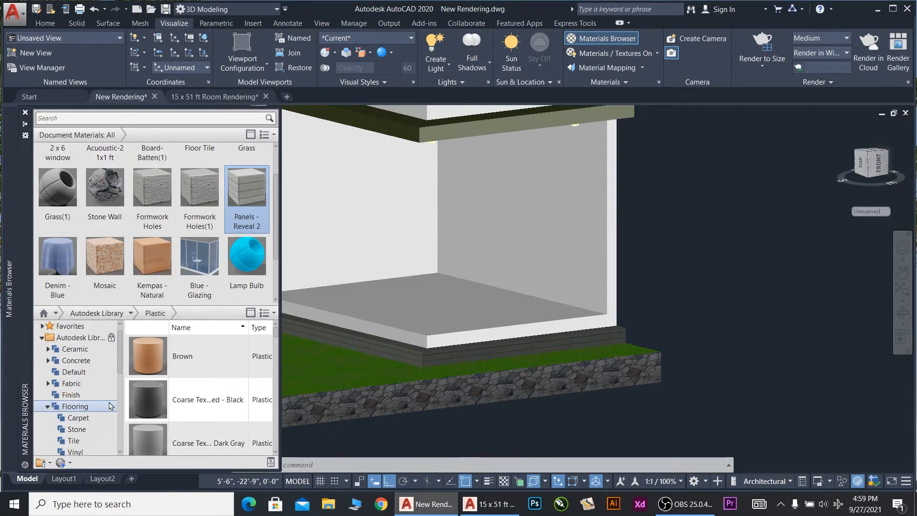
{"action": "left_click", "coordinate": [74, 418]}
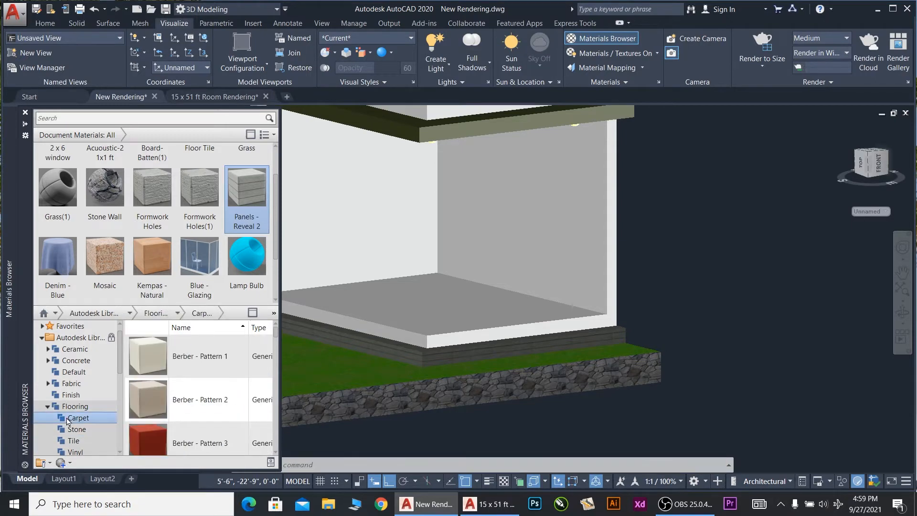
- Try the Floral carpet material on the room's floor slab
{"action": "scroll", "coordinate": [186, 391], "scroll_direction": "down", "scroll_amount": 5}
{"action": "scroll", "coordinate": [186, 391], "scroll_direction": "up", "scroll_amount": 4}
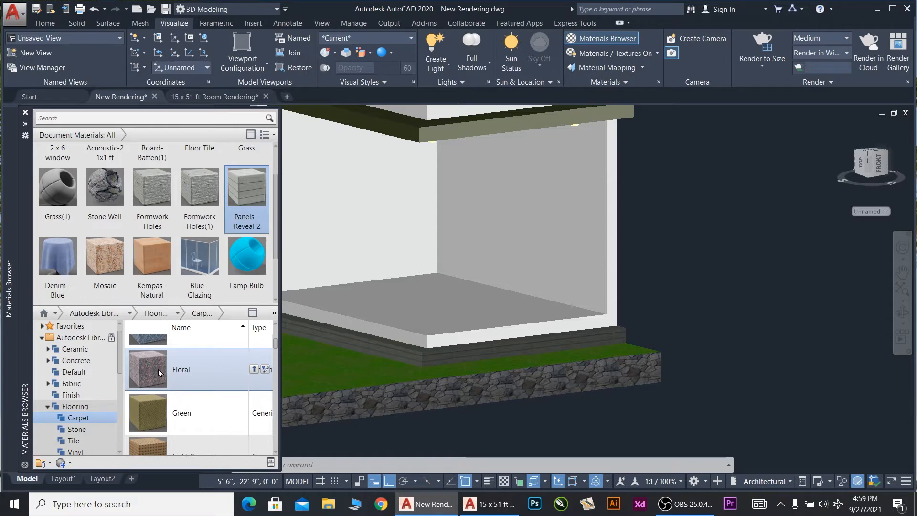
{"action": "left_click_drag", "start_coordinate": [159, 373], "coordinate": [415, 322]}
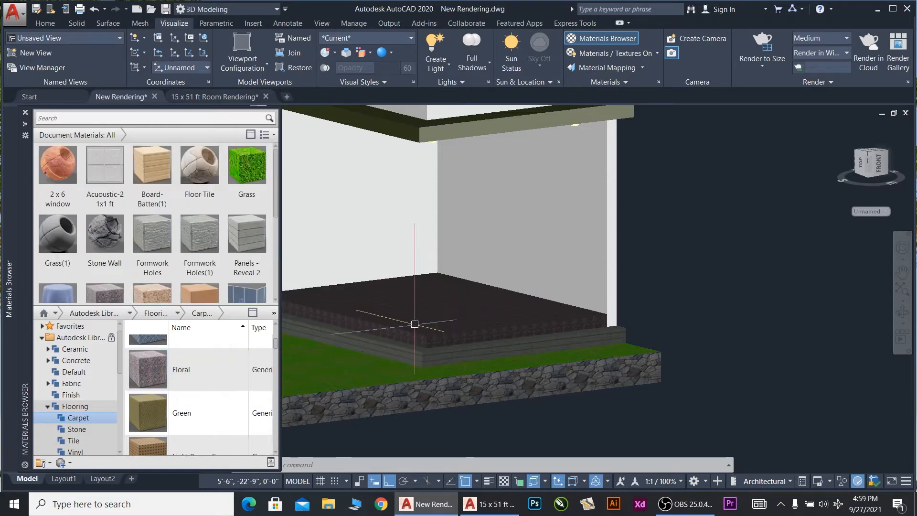
- Keep the Materials Browser docked open beside the drawing area
{"action": "mouse_move", "coordinate": [2, 358]}
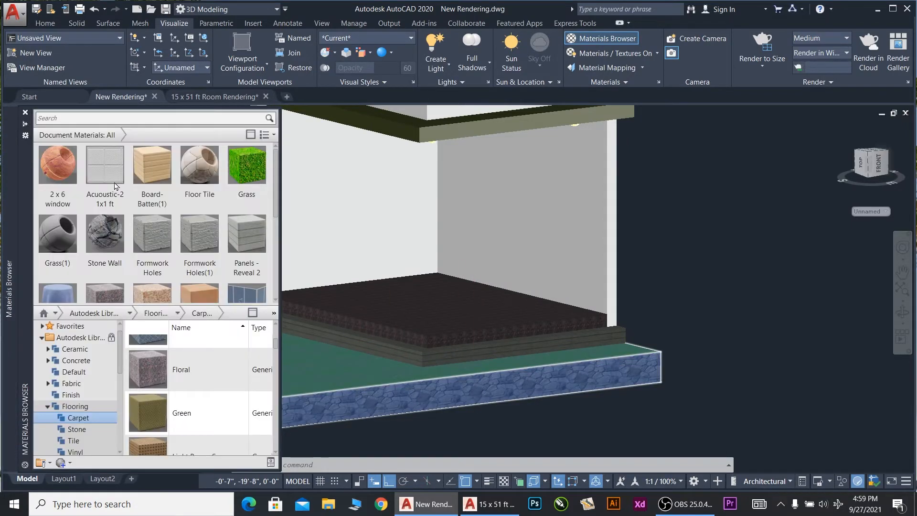
{"action": "left_click", "coordinate": [26, 124]}
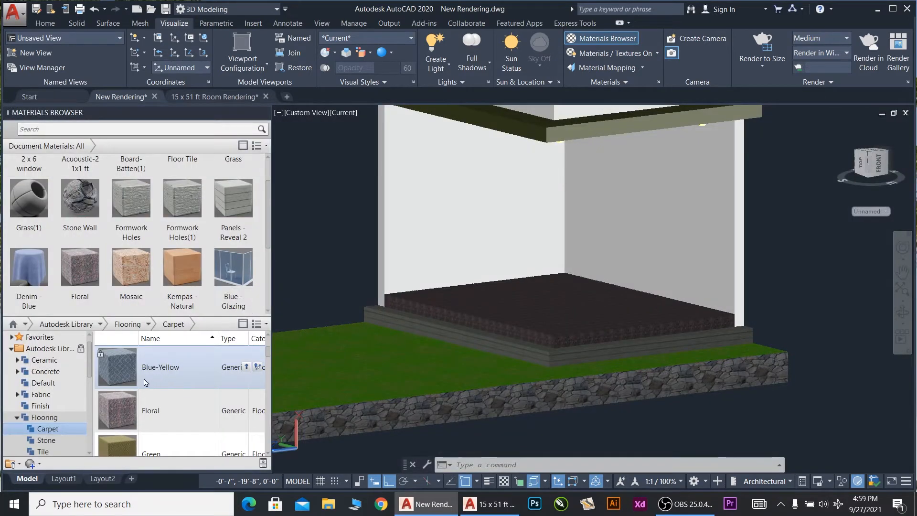
- Try the Blue-Yellow and Low Pile - Navy carpet materials on the room's floor slab
{"action": "left_click_drag", "start_coordinate": [129, 376], "coordinate": [502, 325]}
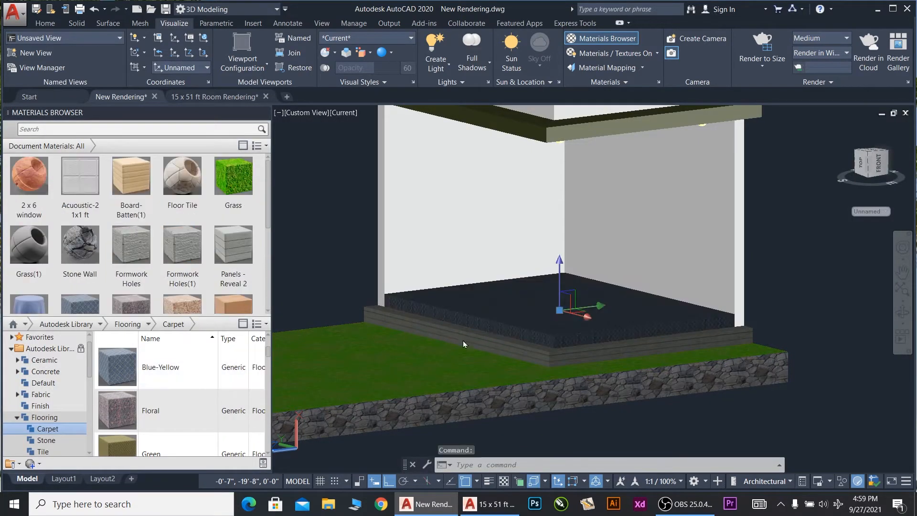
{"action": "scroll", "coordinate": [120, 411], "scroll_direction": "down", "scroll_amount": 5}
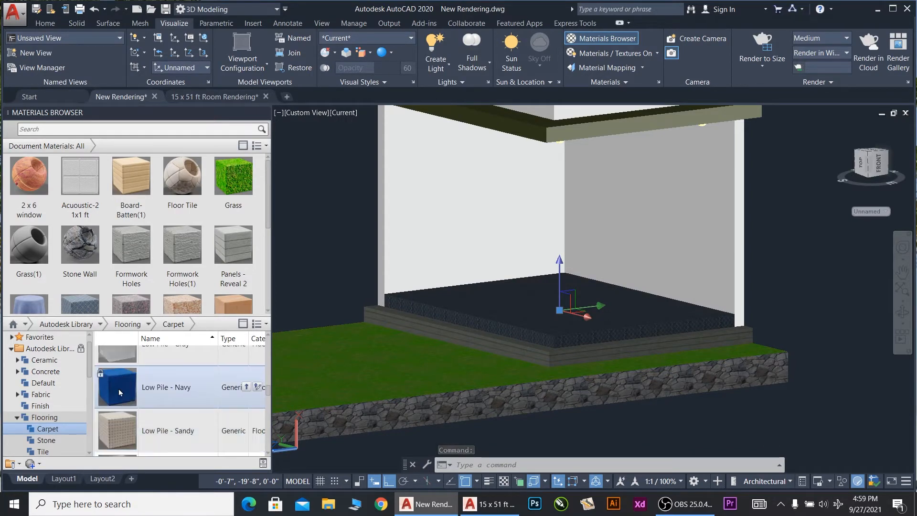
{"action": "left_click_drag", "start_coordinate": [121, 393], "coordinate": [518, 329]}
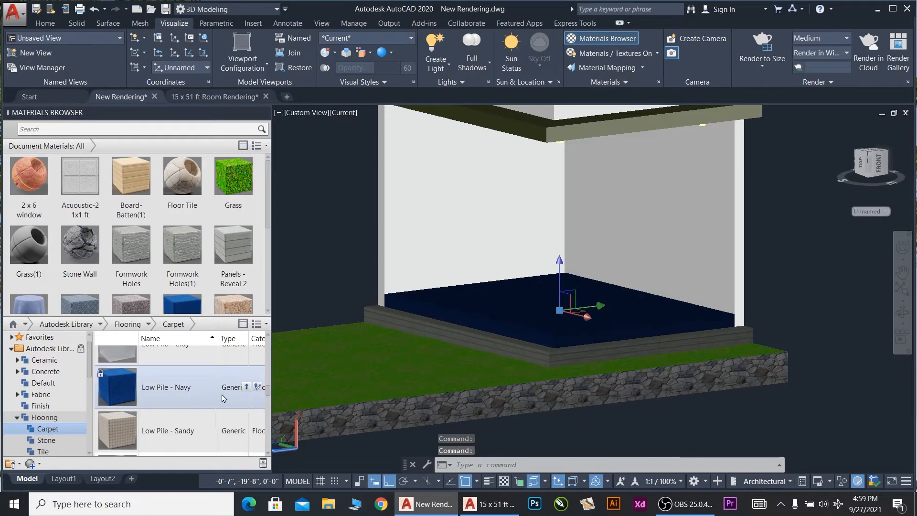
- Apply the Low Pile - Sandy carpet material to the room's floor slab
{"action": "left_click_drag", "start_coordinate": [120, 430], "coordinate": [508, 316]}
{"action": "scroll", "coordinate": [158, 420], "scroll_direction": "down", "scroll_amount": 5}
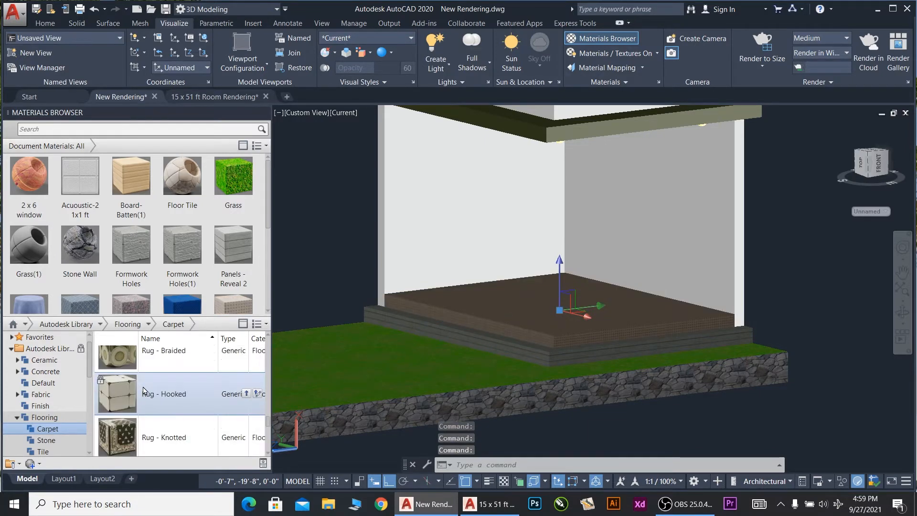
- Try the Rug - Braided carpet material on the room's floor slab and inspect its pattern up close
{"action": "mouse_move", "coordinate": [128, 400]}
{"action": "left_mouse_down"}
{"action": "mouse_move", "coordinate": [135, 393]}
{"action": "mouse_move", "coordinate": [124, 396]}
{"action": "left_mouse_up"}
{"action": "left_click", "coordinate": [124, 352]}
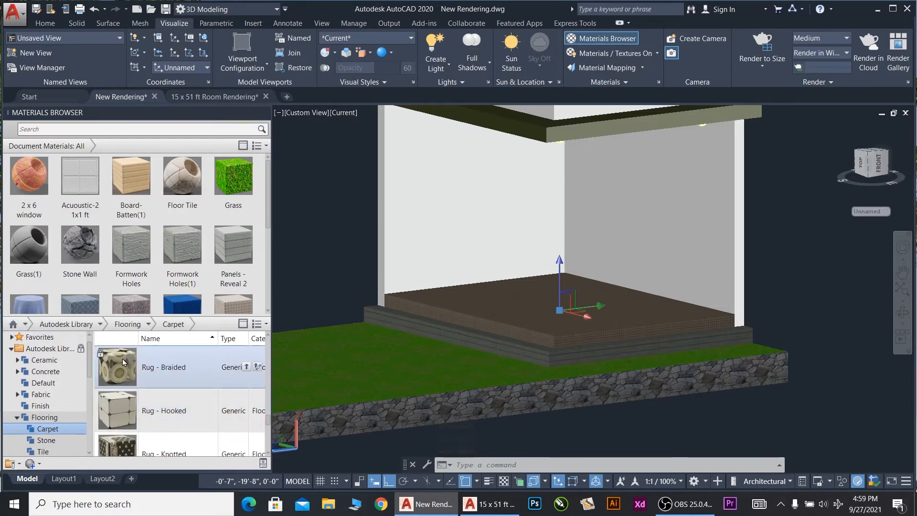
{"action": "left_click_drag", "start_coordinate": [123, 362], "coordinate": [570, 358]}
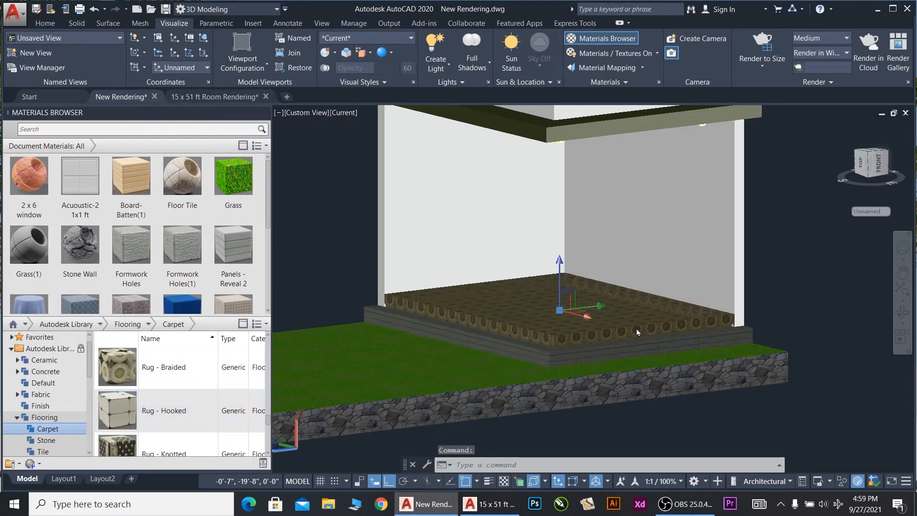
{"action": "scroll", "coordinate": [638, 323], "scroll_direction": "down", "scroll_amount": 2}
{"action": "scroll", "coordinate": [620, 316], "scroll_direction": "down", "scroll_amount": 5}
{"action": "scroll", "coordinate": [692, 294], "scroll_direction": "up", "scroll_amount": 3}
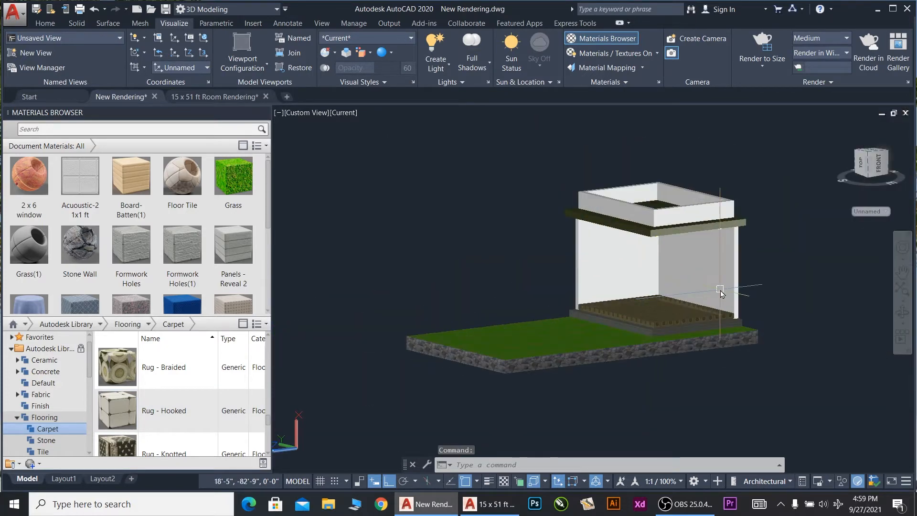
{"action": "scroll", "coordinate": [721, 293], "scroll_direction": "up", "scroll_amount": 6}
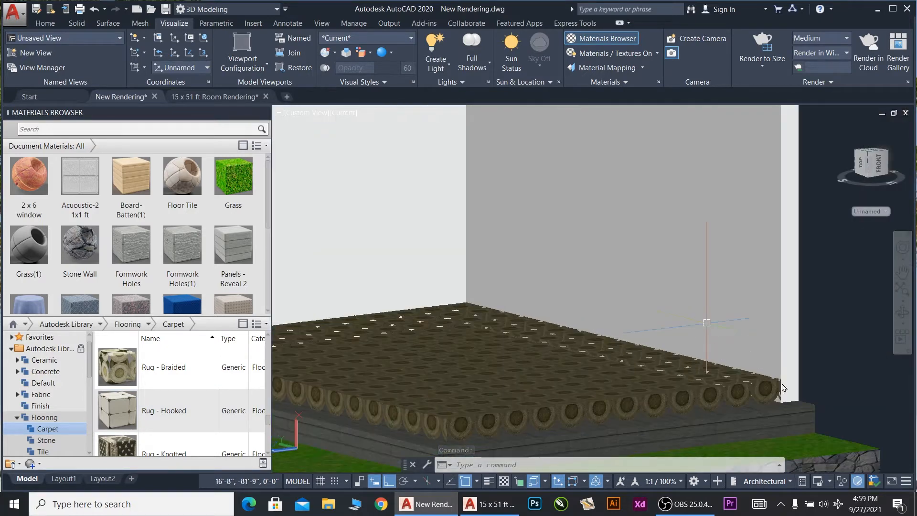
{"action": "mouse_move", "coordinate": [596, 391]}
{"action": "middle_mouse_down", "text": "shift"}
{"action": "mouse_move", "coordinate": [542, 447]}
{"action": "mouse_move", "coordinate": [515, 431]}
{"action": "mouse_move", "coordinate": [449, 425]}
{"action": "mouse_move", "coordinate": [516, 421]}
{"action": "middle_mouse_up", "text": "shift"}
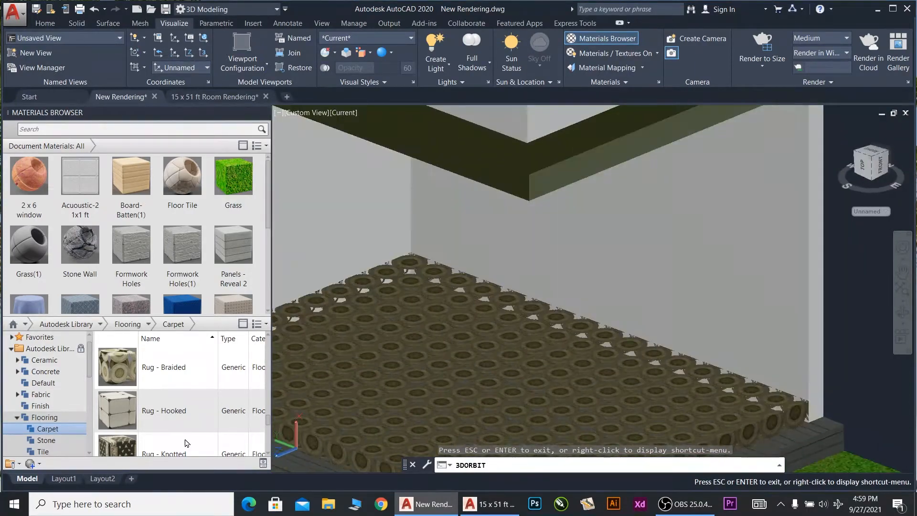
- Try the Rug - Hooked and Rug - Knotted carpet materials on the room's floor slab
{"action": "left_click_drag", "start_coordinate": [127, 423], "coordinate": [323, 407]}
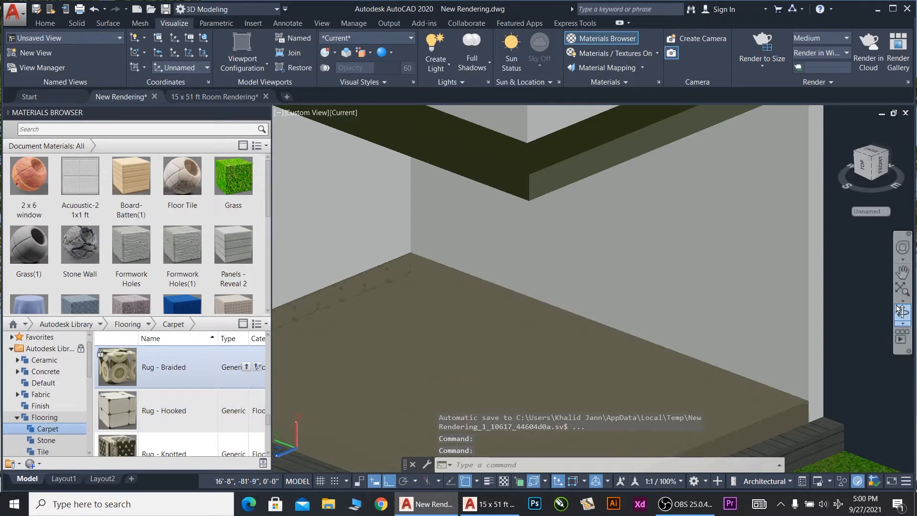
{"action": "left_click", "coordinate": [900, 321]}
{"action": "mouse_move", "coordinate": [716, 338]}
{"action": "left_mouse_down"}
{"action": "mouse_move", "coordinate": [738, 311]}
{"action": "mouse_move", "coordinate": [716, 335]}
{"action": "mouse_move", "coordinate": [729, 326]}
{"action": "left_mouse_up"}
{"action": "scroll", "coordinate": [728, 325], "scroll_direction": "down", "scroll_amount": 3}
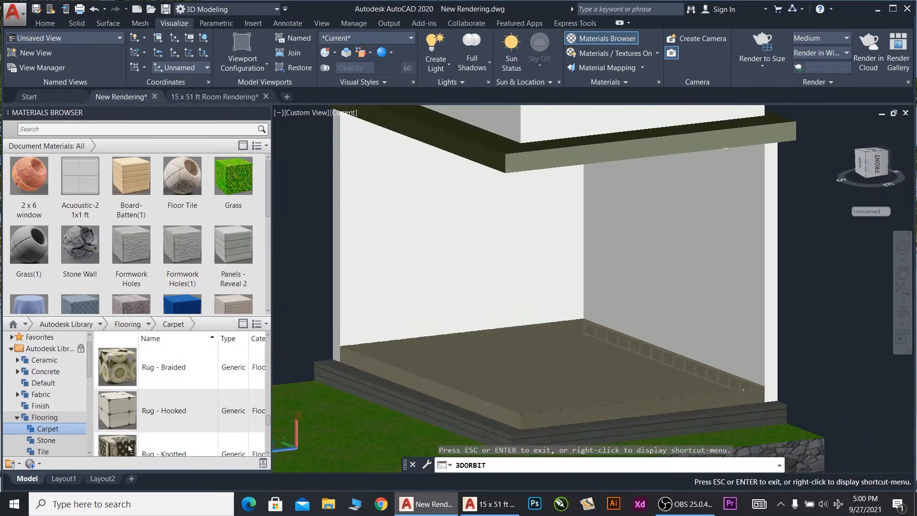
{"action": "key", "text": "Escape"}
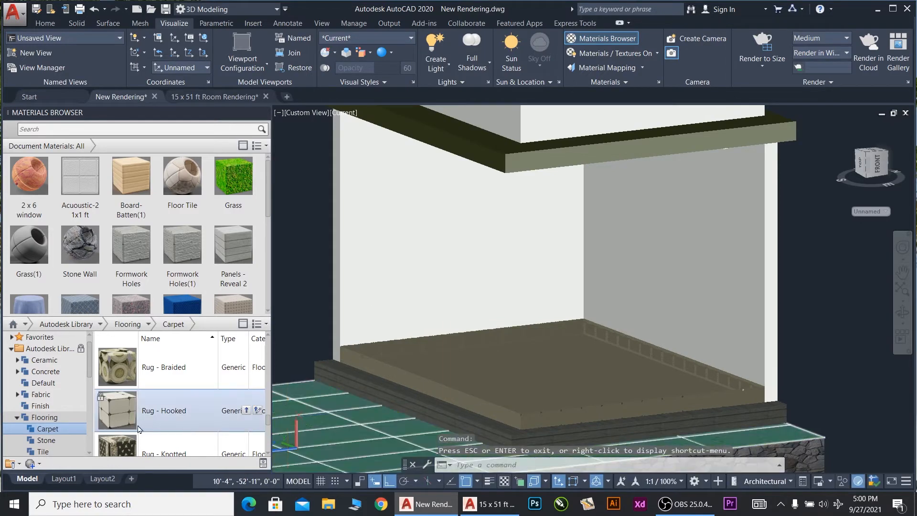
{"action": "left_click_drag", "start_coordinate": [117, 447], "coordinate": [480, 390]}
- Look through the library's Carpet, Tile, Vinyl and Wood flooring materials for a suitable floor finish
{"action": "scroll", "coordinate": [117, 420], "scroll_direction": "down", "scroll_amount": 6}
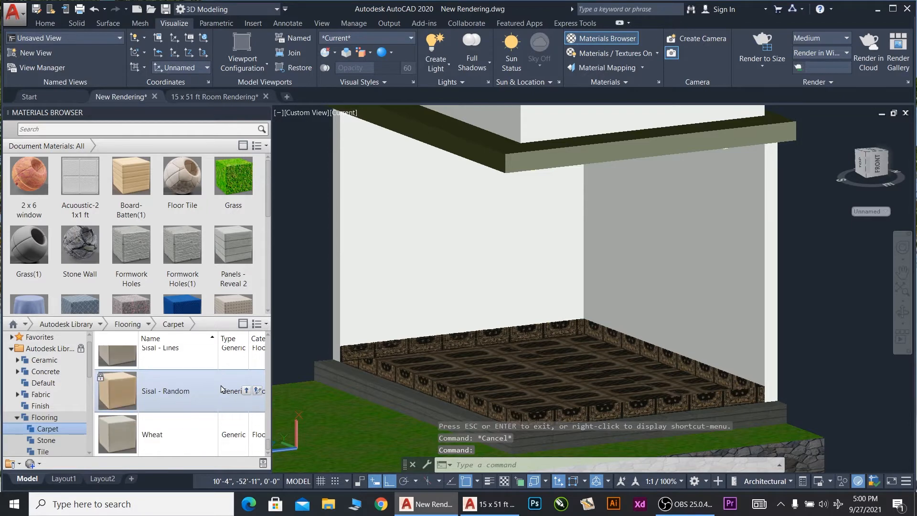
{"action": "scroll", "coordinate": [118, 421], "scroll_direction": "up", "scroll_amount": 10}
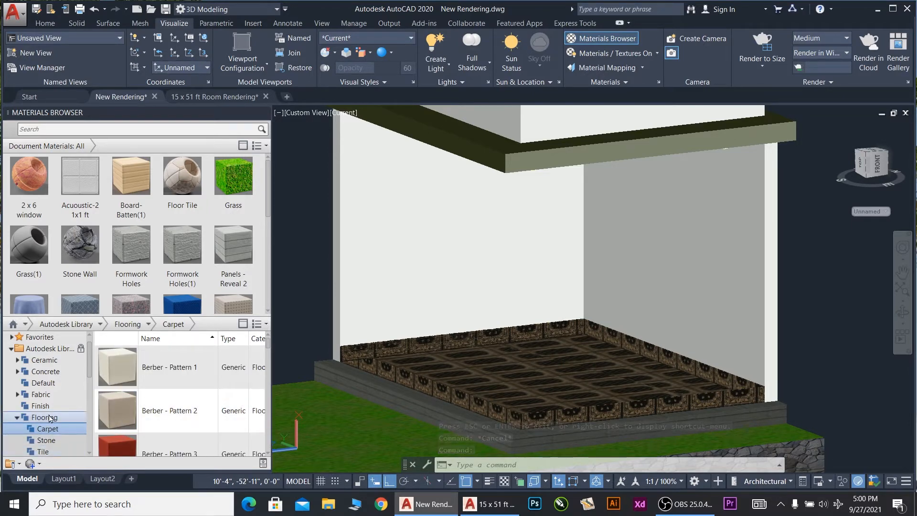
{"action": "scroll", "coordinate": [40, 430], "scroll_direction": "down", "scroll_amount": 4}
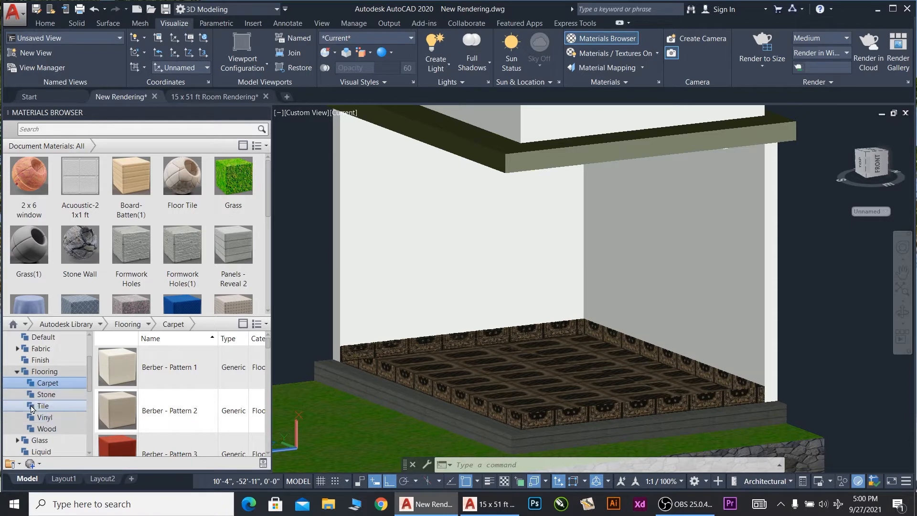
{"action": "left_click", "coordinate": [32, 407]}
{"action": "scroll", "coordinate": [154, 409], "scroll_direction": "down", "scroll_amount": 5}
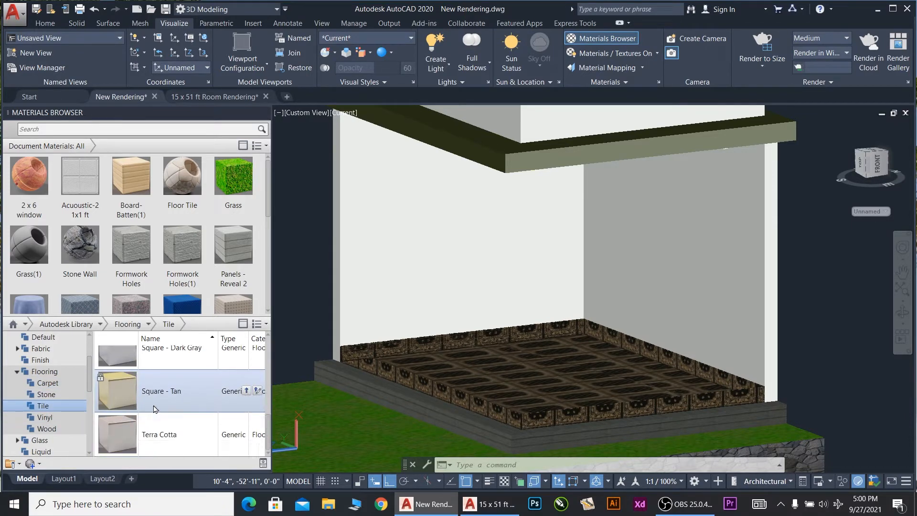
{"action": "scroll", "coordinate": [154, 409], "scroll_direction": "up", "scroll_amount": 5}
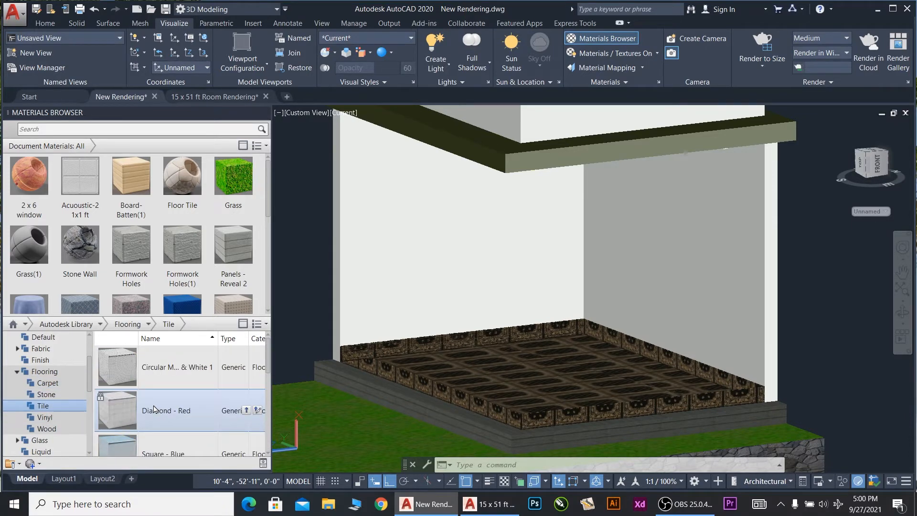
{"action": "left_click", "coordinate": [31, 418]}
{"action": "left_click", "coordinate": [30, 429]}
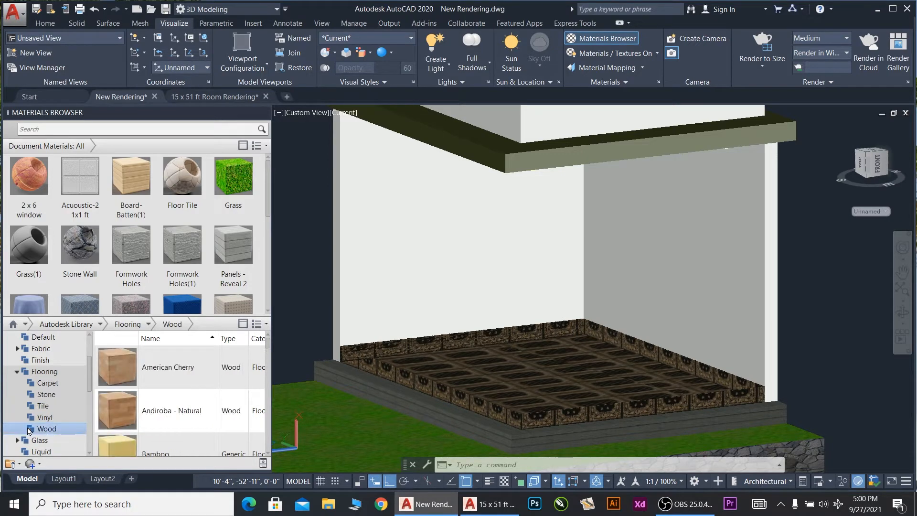
{"action": "scroll", "coordinate": [191, 412], "scroll_direction": "down", "scroll_amount": 5}
{"action": "scroll", "coordinate": [190, 413], "scroll_direction": "down", "scroll_amount": 8}
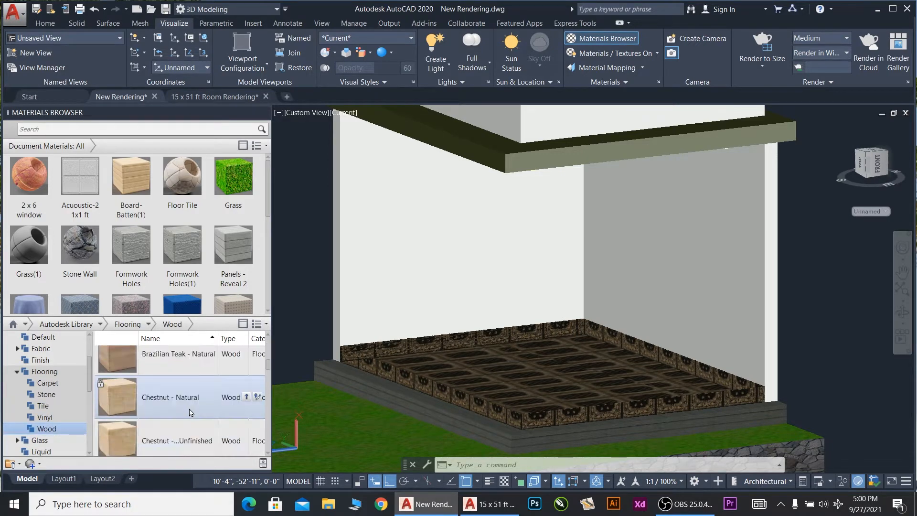
{"action": "scroll", "coordinate": [190, 413], "scroll_direction": "down", "scroll_amount": 8}
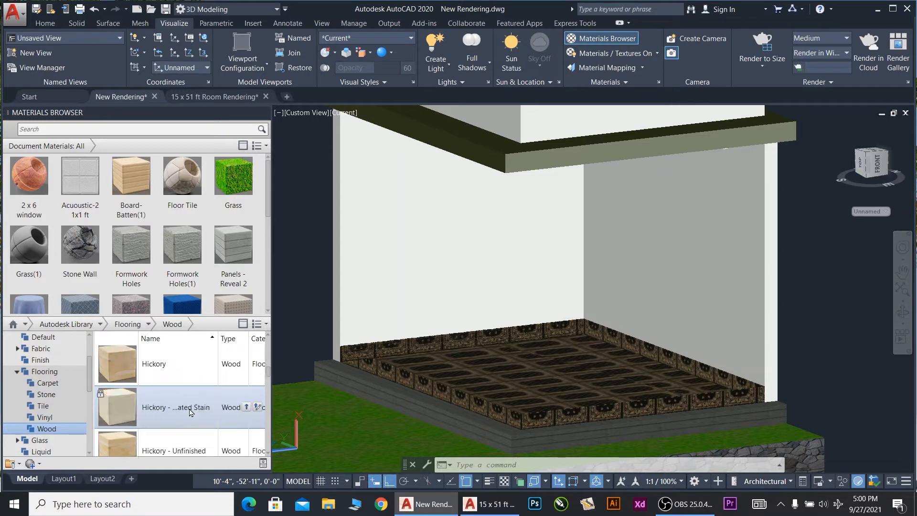
{"action": "scroll", "coordinate": [190, 412], "scroll_direction": "down", "scroll_amount": 3}
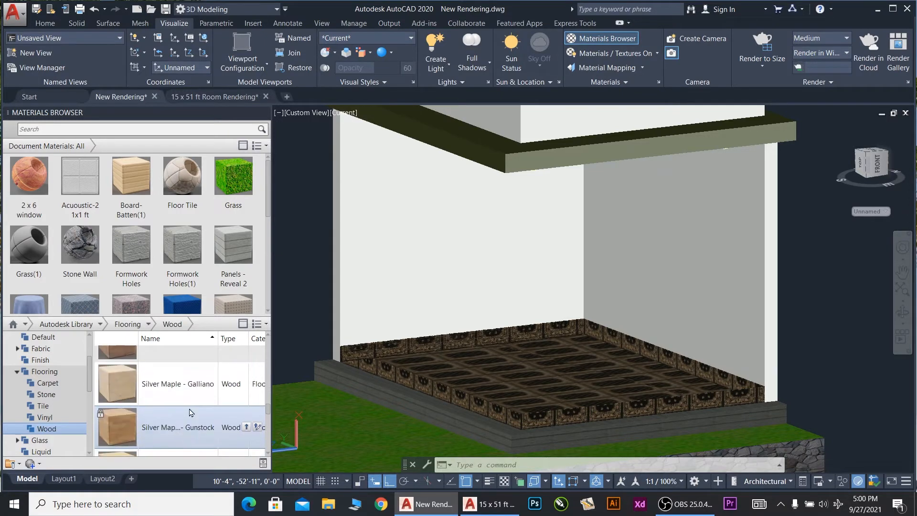
{"action": "scroll", "coordinate": [190, 413], "scroll_direction": "down", "scroll_amount": 2}
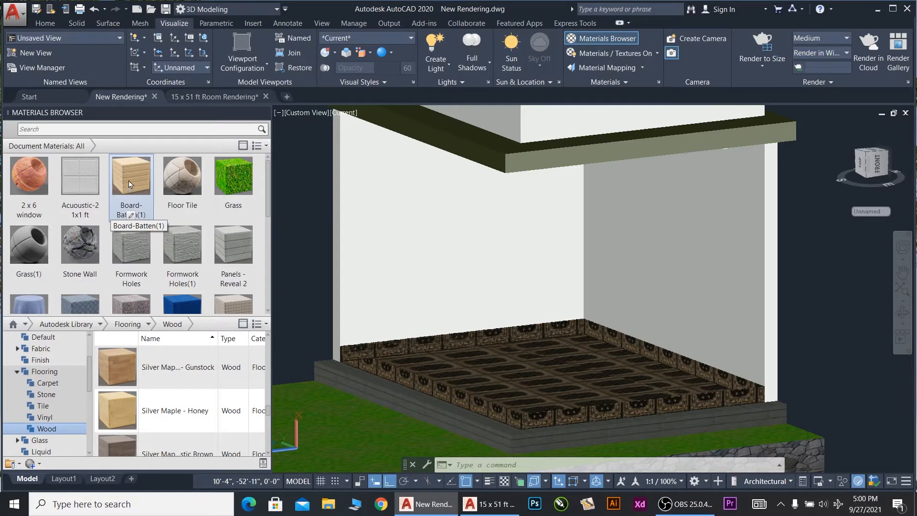
- Apply the Board-Batten(1) document material to the room's floor slab and check it up close
{"action": "left_click_drag", "start_coordinate": [128, 181], "coordinate": [500, 390]}
{"action": "scroll", "coordinate": [580, 403], "scroll_direction": "up", "scroll_amount": 5}
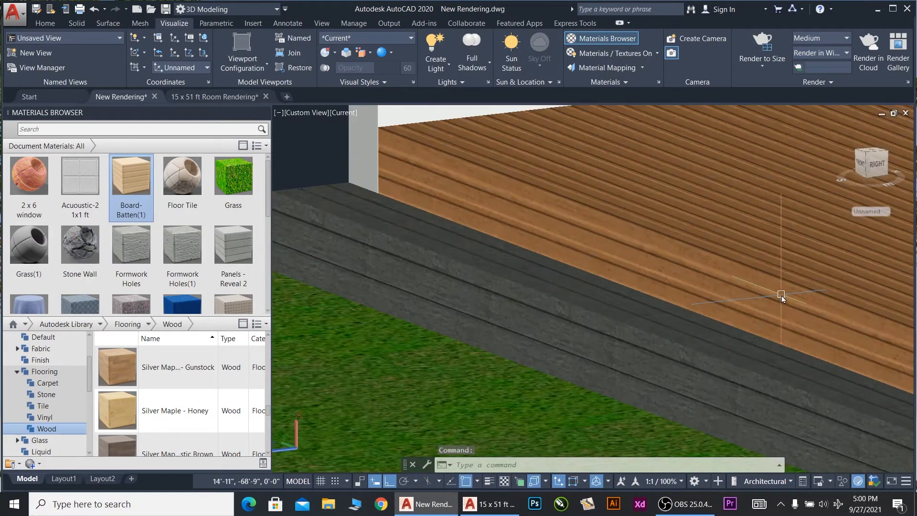
{"action": "scroll", "coordinate": [781, 296], "scroll_direction": "down", "scroll_amount": 8}
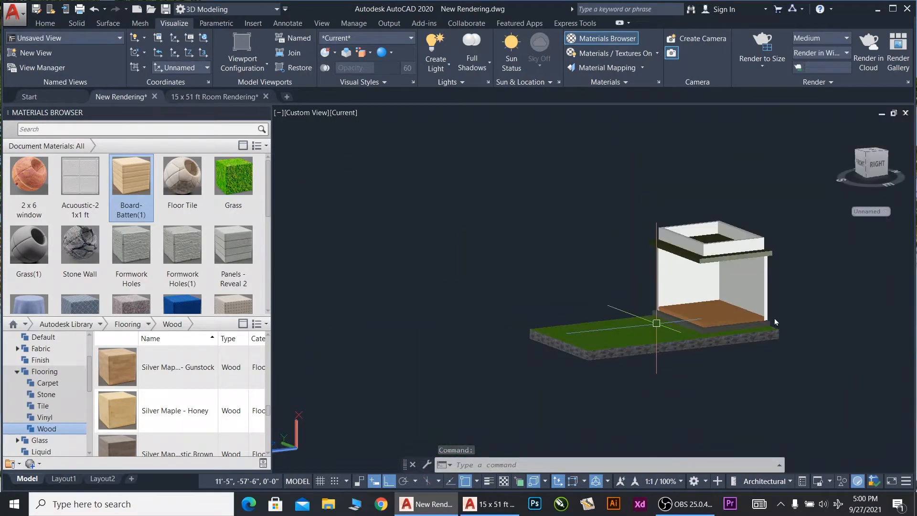
{"action": "scroll", "coordinate": [790, 284], "scroll_direction": "up", "scroll_amount": 3}
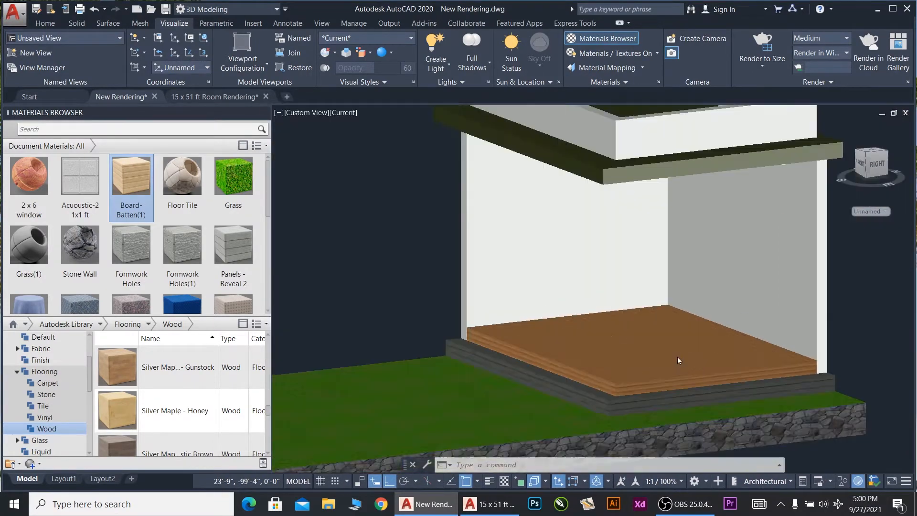
{"action": "scroll", "coordinate": [756, 338], "scroll_direction": "down", "scroll_amount": 5}
{"action": "scroll", "coordinate": [812, 297], "scroll_direction": "up", "scroll_amount": 6}
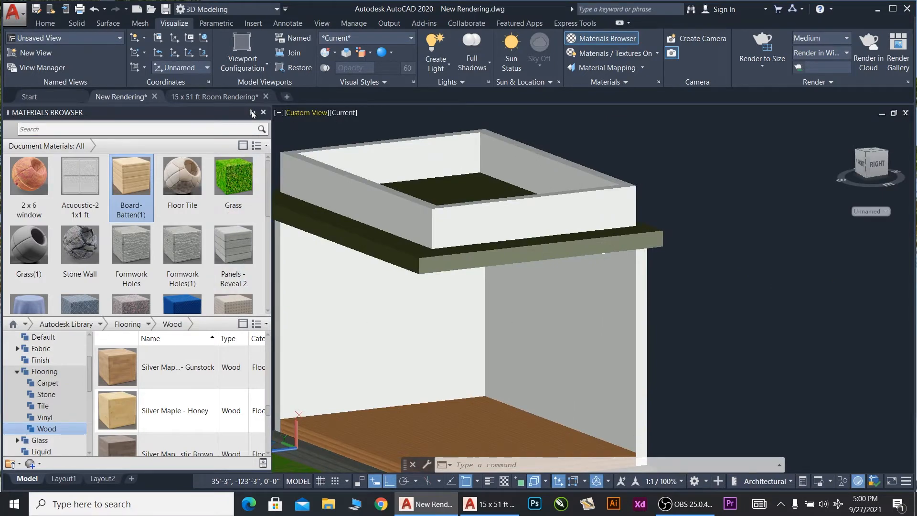
- Set the Materials Browser to auto-hide and change the room walls' color to index color 145
{"action": "left_click", "coordinate": [252, 113]}
{"action": "left_click", "coordinate": [500, 314]}
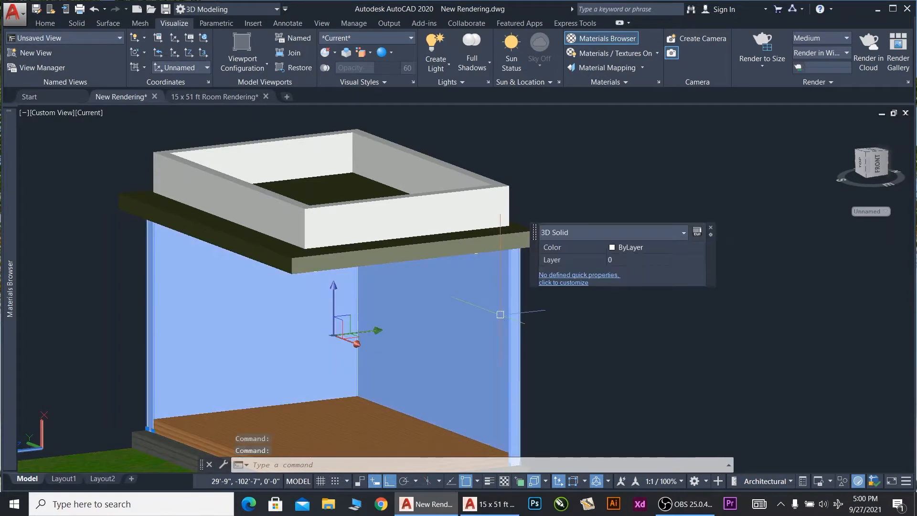
{"action": "left_click", "coordinate": [661, 245]}
{"action": "left_click", "coordinate": [663, 245]}
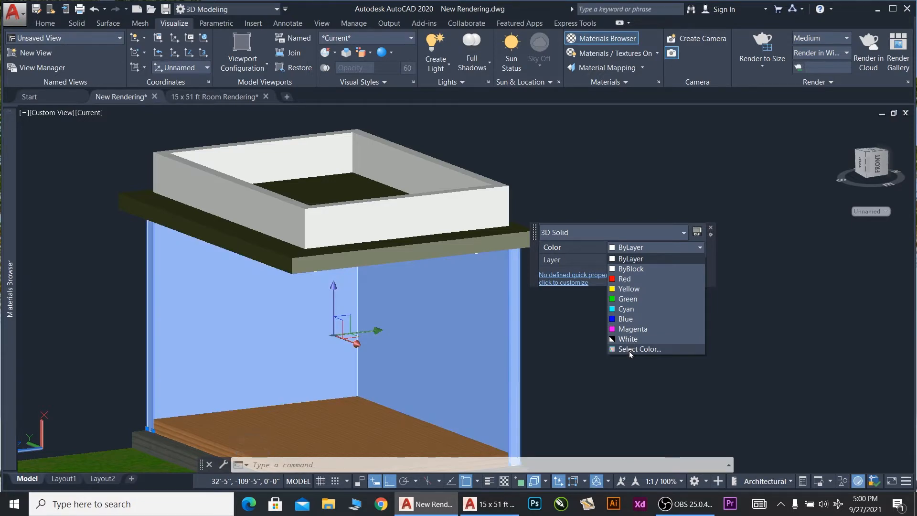
{"action": "left_click", "coordinate": [629, 350]}
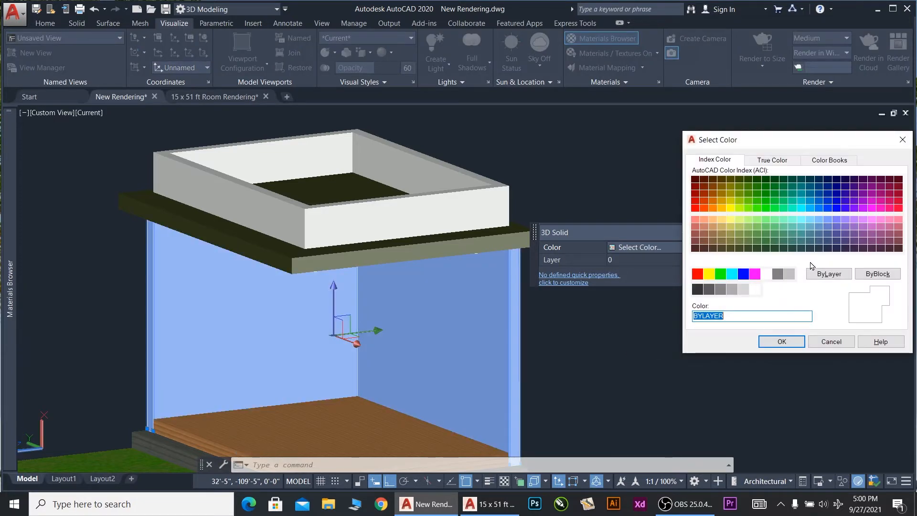
{"action": "left_click", "coordinate": [792, 234]}
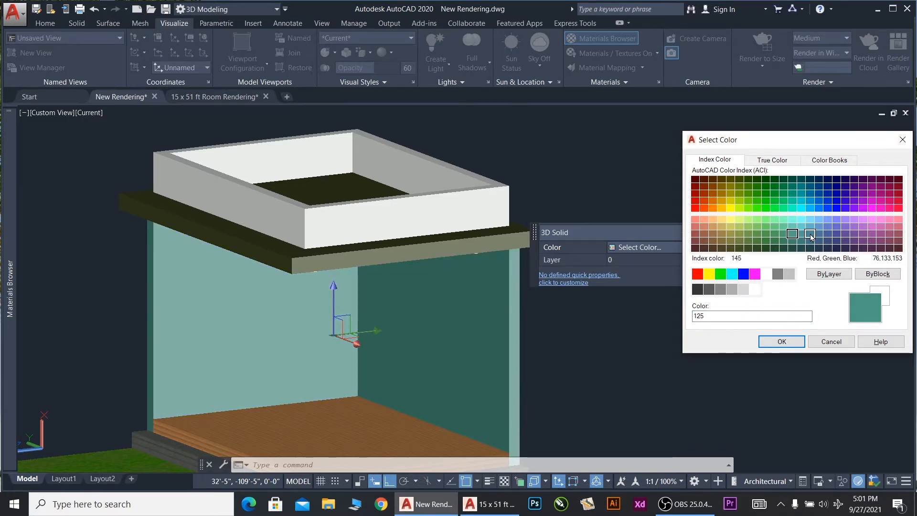
{"action": "left_click", "coordinate": [810, 235]}
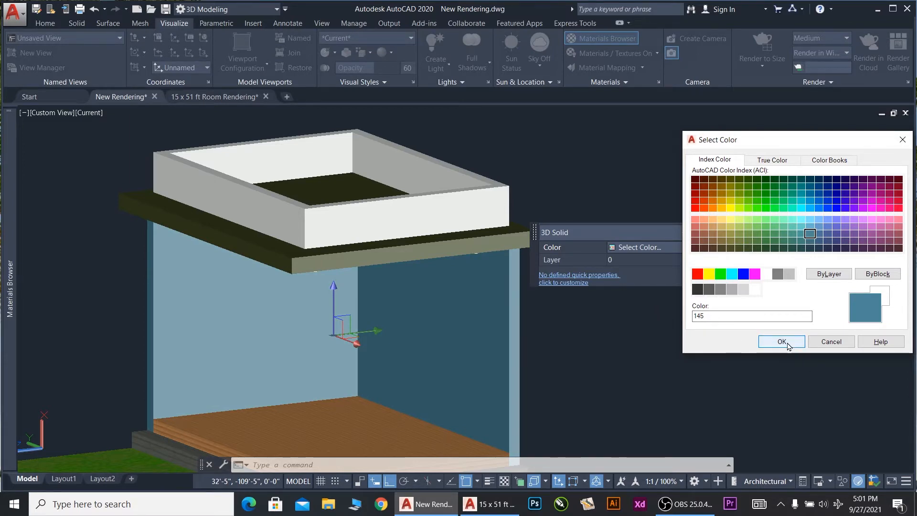
{"action": "left_click", "coordinate": [782, 342]}
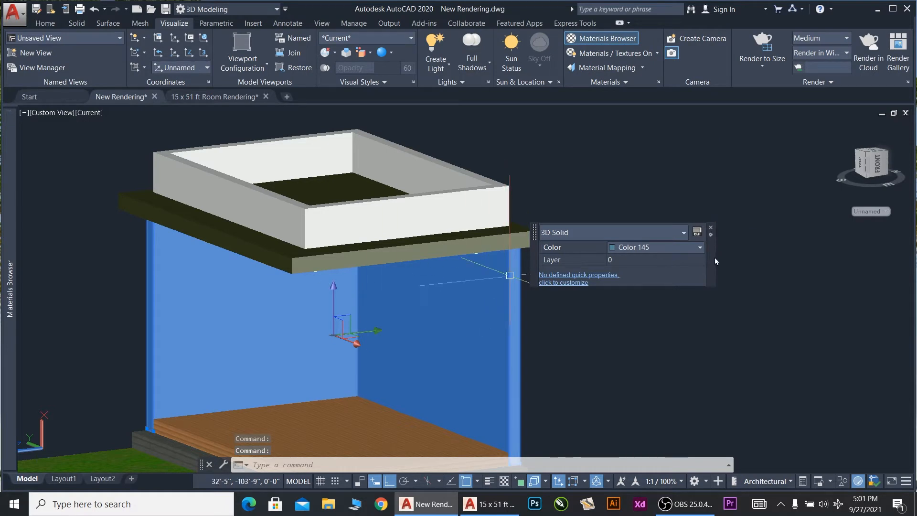
{"action": "left_click", "coordinate": [710, 229]}
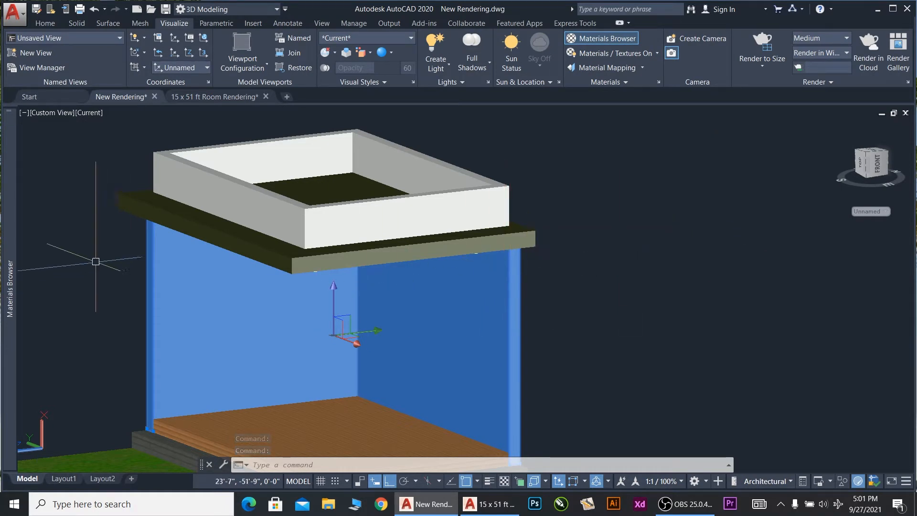
- Apply the Panels - Reveal 2 document material to the parapet walls on the roof
{"action": "mouse_move", "coordinate": [12, 241]}
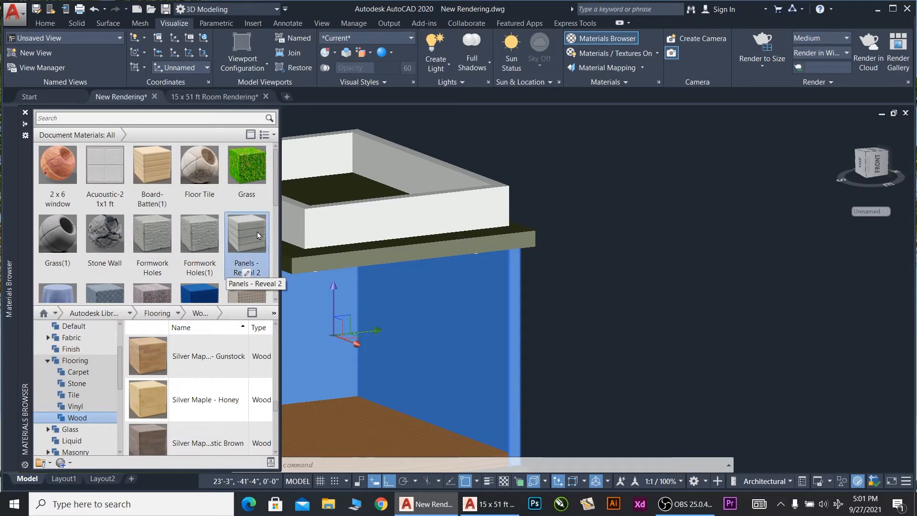
{"action": "left_click_drag", "start_coordinate": [257, 234], "coordinate": [354, 225]}
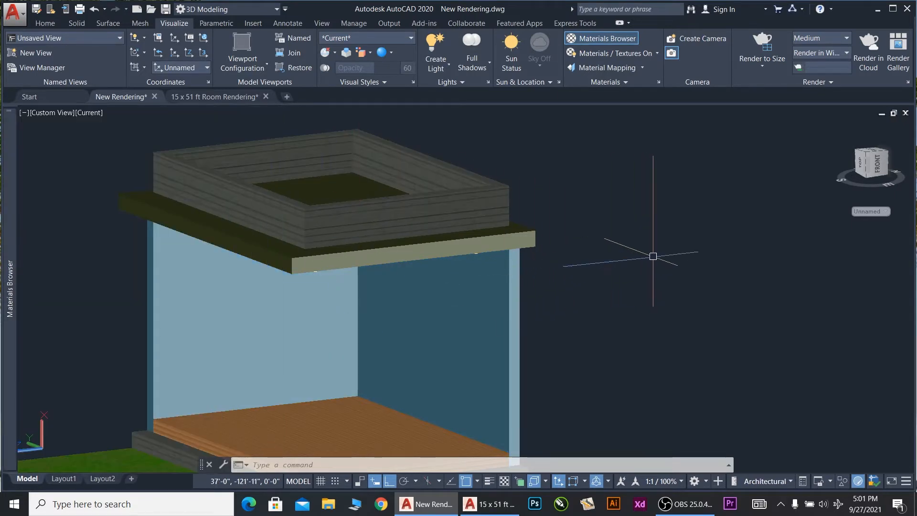
{"action": "scroll", "coordinate": [216, 250], "scroll_direction": "up", "scroll_amount": 3}
{"action": "scroll", "coordinate": [339, 297], "scroll_direction": "down", "scroll_amount": 6}
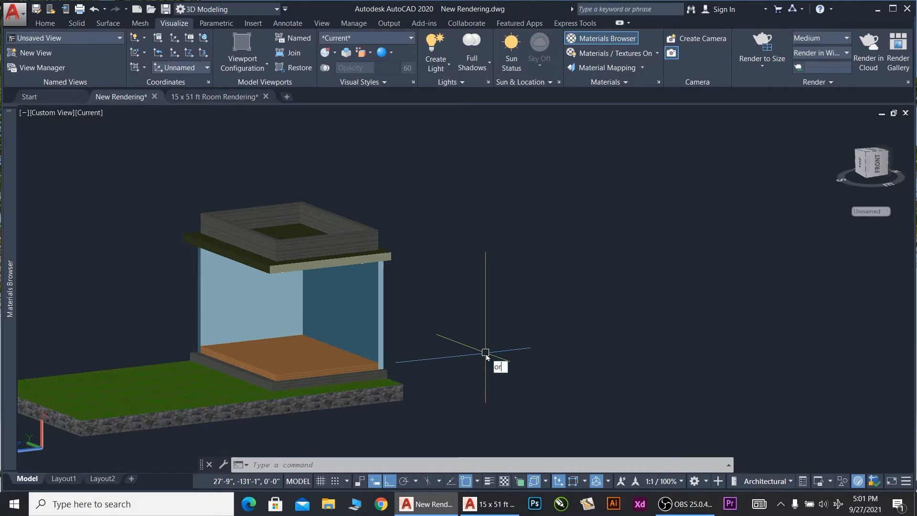
- Hide the roof slab, the parapet and the purple ceiling frame so that the room is open from above
{"action": "type", "text": "b"}
{"action": "key", "text": "Return"}
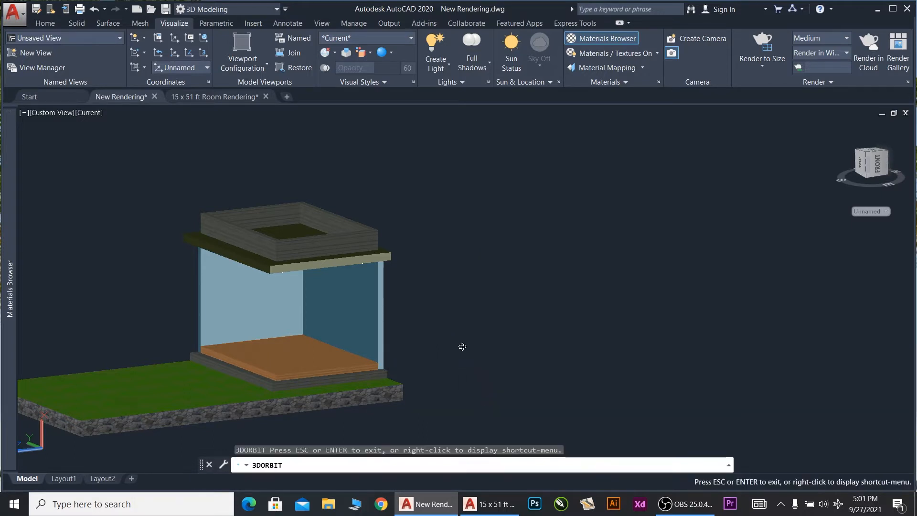
{"action": "left_click_drag", "start_coordinate": [462, 346], "coordinate": [461, 313]}
{"action": "scroll", "coordinate": [231, 260], "scroll_direction": "up", "scroll_amount": 5}
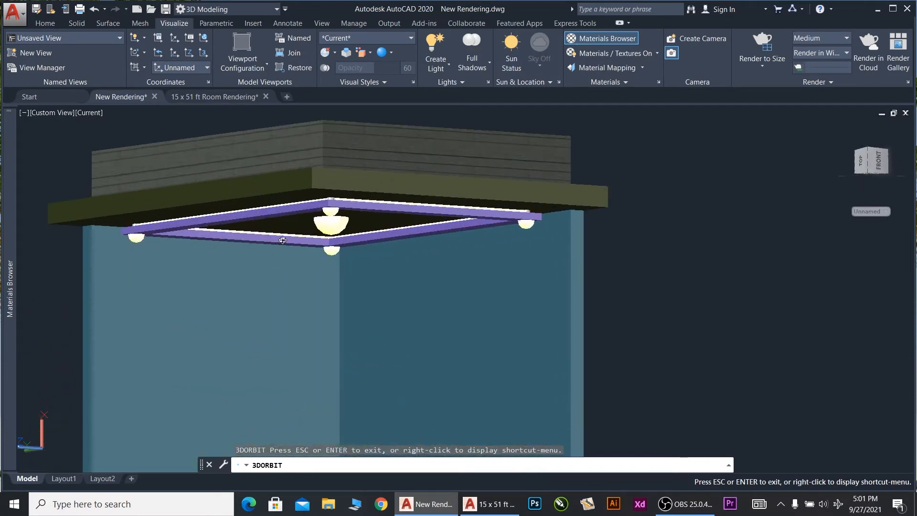
{"action": "scroll", "coordinate": [285, 239], "scroll_direction": "up", "scroll_amount": 4}
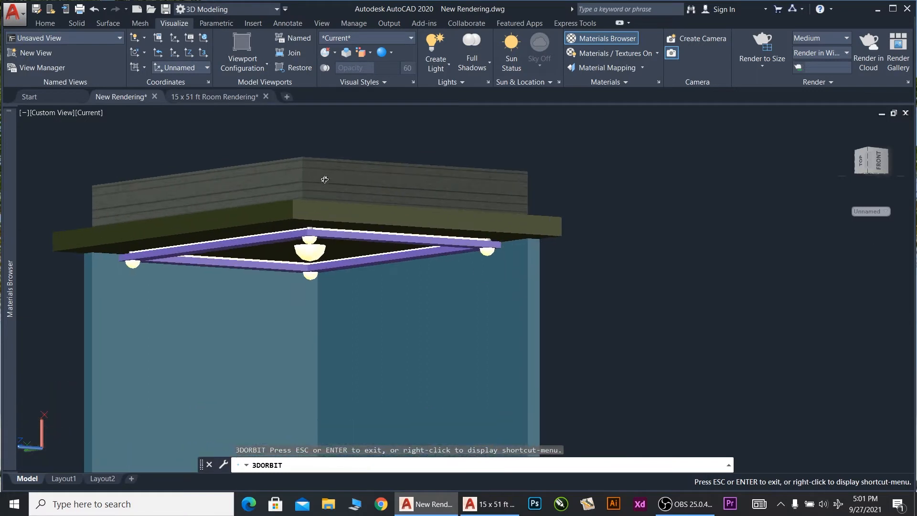
{"action": "key", "text": "Escape"}
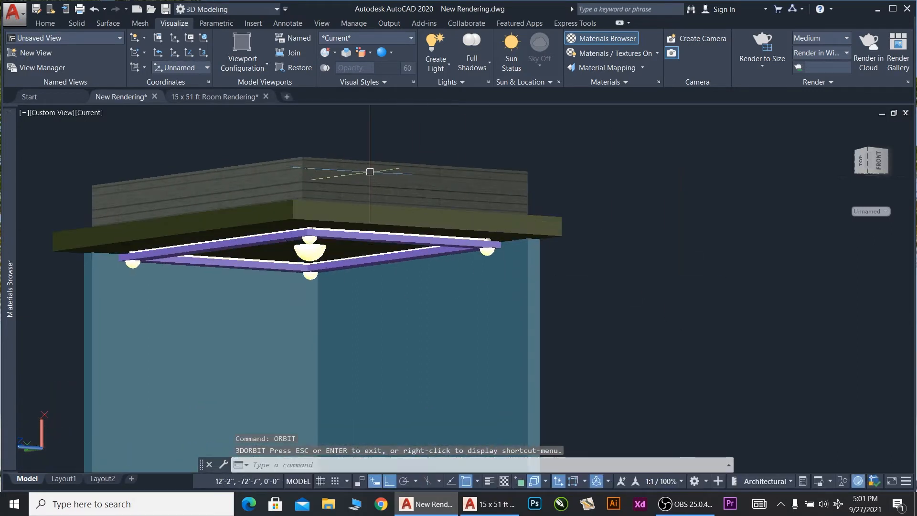
{"action": "left_click", "coordinate": [374, 210]}
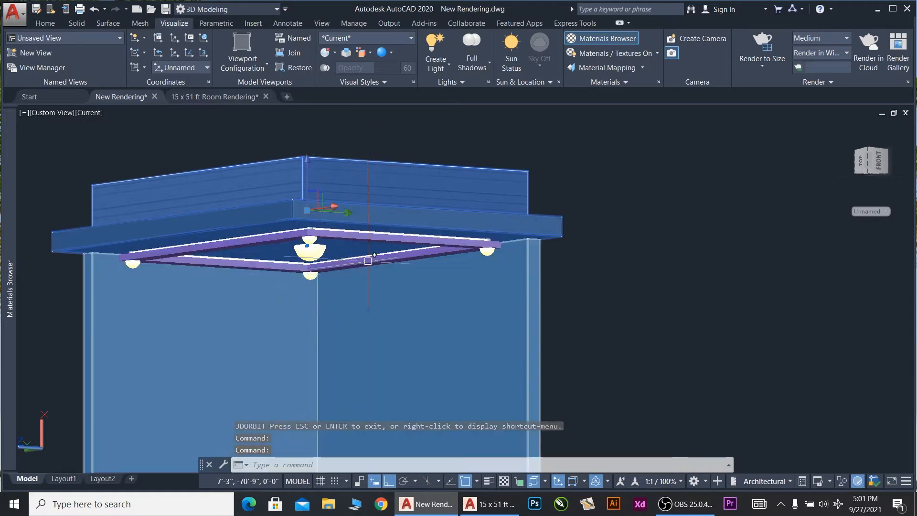
{"action": "left_click", "coordinate": [402, 234]}
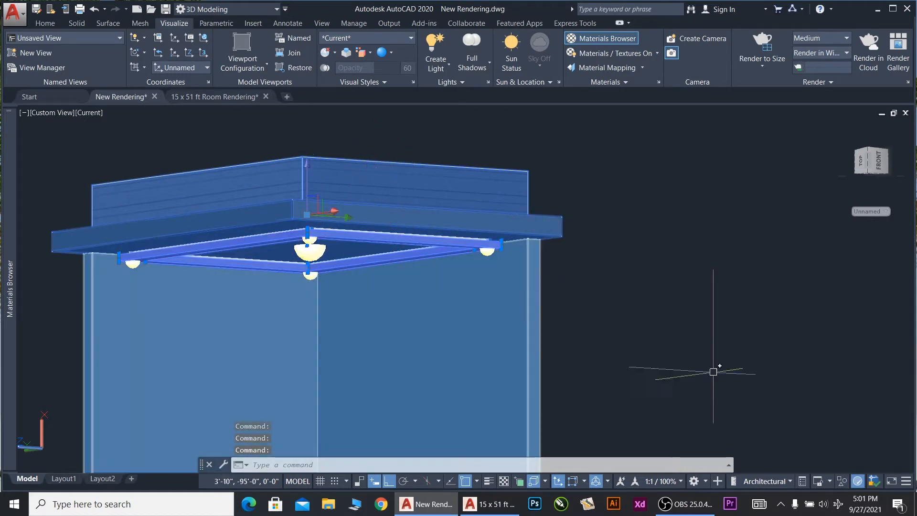
{"action": "left_click", "coordinate": [843, 484]}
{"action": "left_click", "coordinate": [876, 475]}
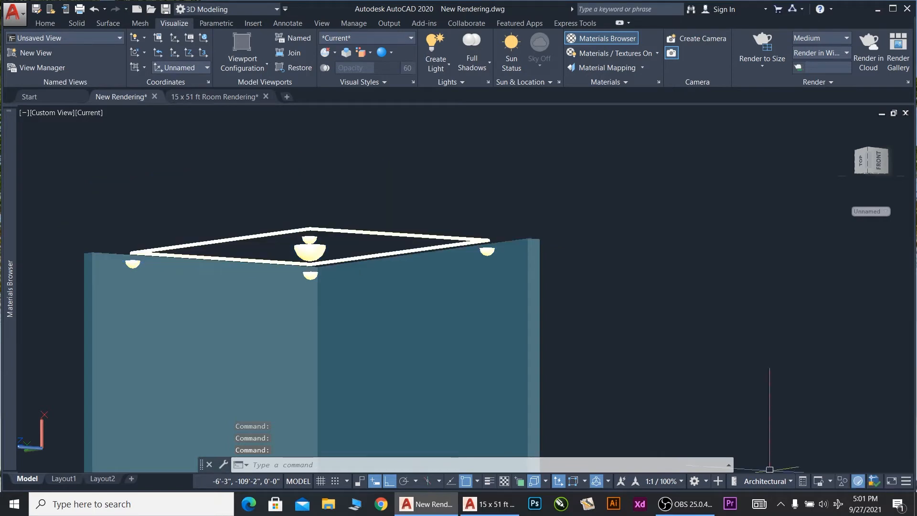
- Examine the pictures and lamps on the room walls in the 15 x 51 ft Room Rendering drawing and return to New Rendering
{"action": "scroll", "coordinate": [489, 199], "scroll_direction": "up", "scroll_amount": 3}
{"action": "scroll", "coordinate": [490, 198], "scroll_direction": "down", "scroll_amount": 5}
{"action": "scroll", "coordinate": [338, 324], "scroll_direction": "down", "scroll_amount": 3}
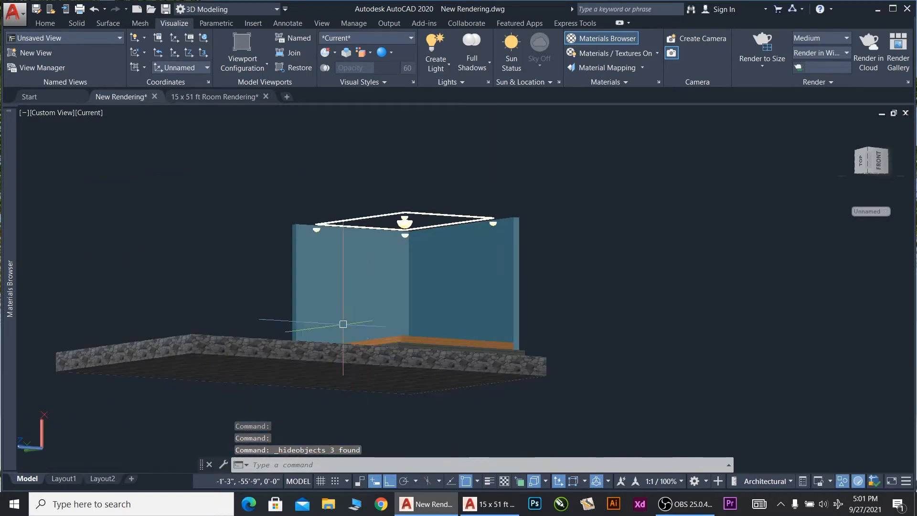
{"action": "scroll", "coordinate": [383, 169], "scroll_direction": "up", "scroll_amount": 6}
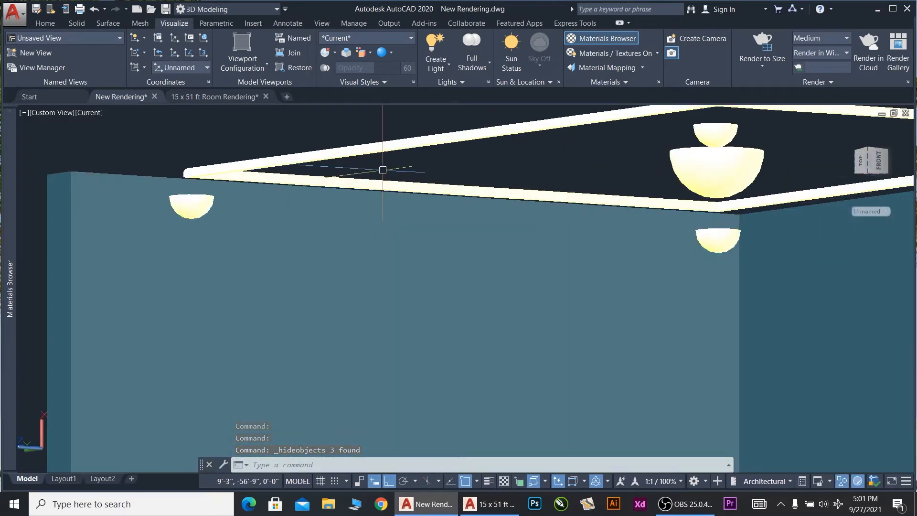
{"action": "scroll", "coordinate": [88, 130], "scroll_direction": "down", "scroll_amount": 2}
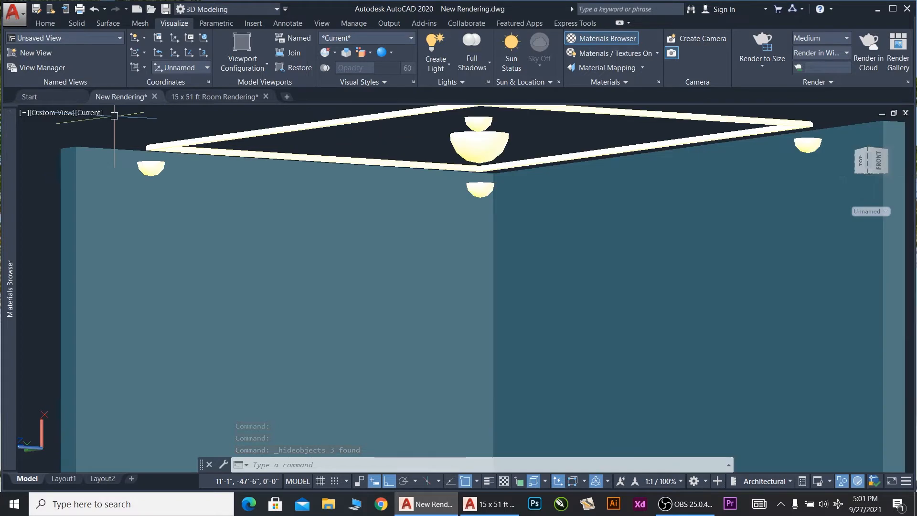
{"action": "left_click", "coordinate": [211, 97]}
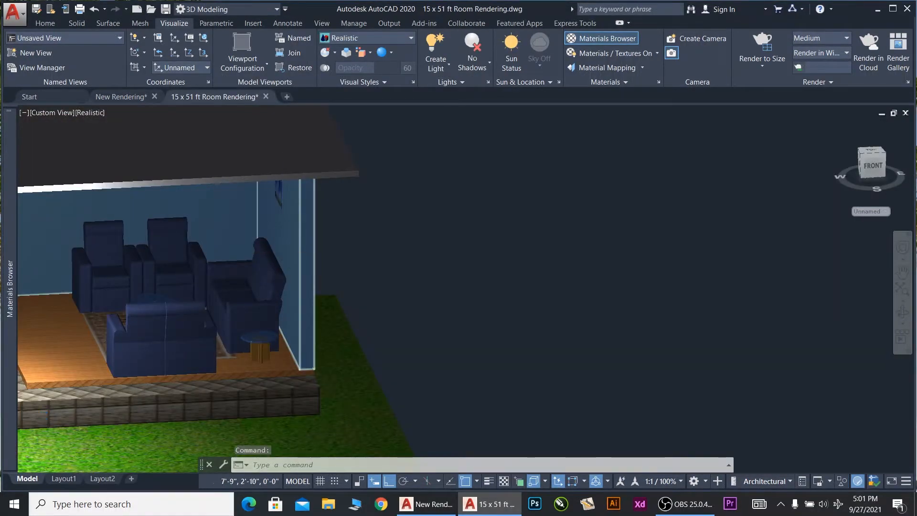
{"action": "scroll", "coordinate": [301, 253], "scroll_direction": "down", "scroll_amount": 3}
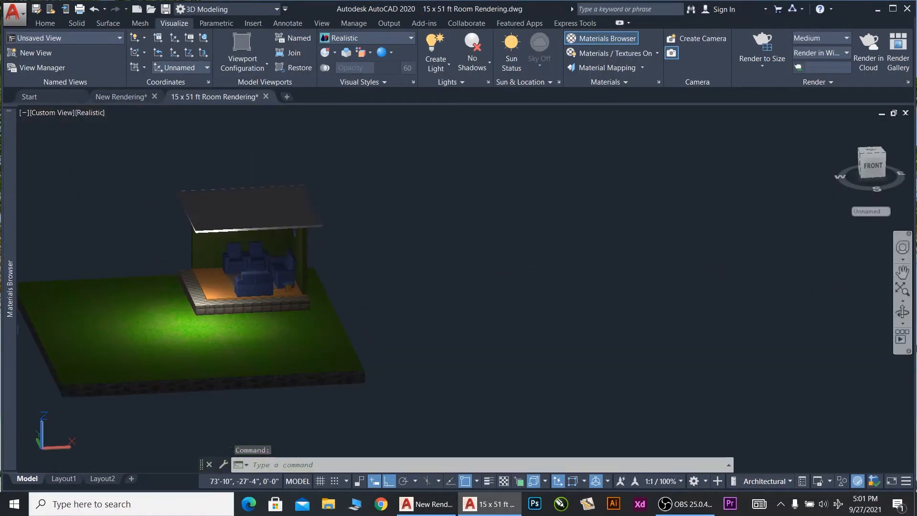
{"action": "left_click", "coordinate": [902, 313]}
{"action": "left_click_drag", "start_coordinate": [454, 381], "coordinate": [344, 278]}
{"action": "scroll", "coordinate": [344, 278], "scroll_direction": "up", "scroll_amount": 8}
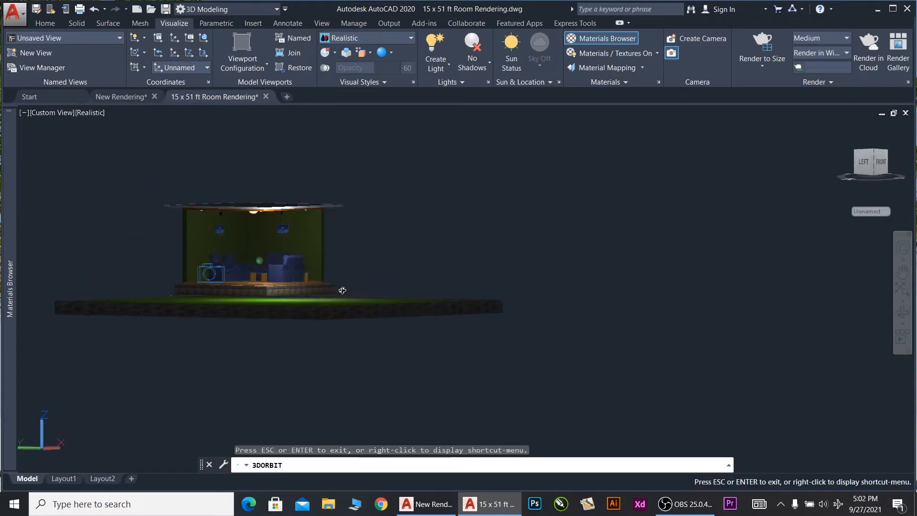
{"action": "scroll", "coordinate": [173, 250], "scroll_direction": "up", "scroll_amount": 5}
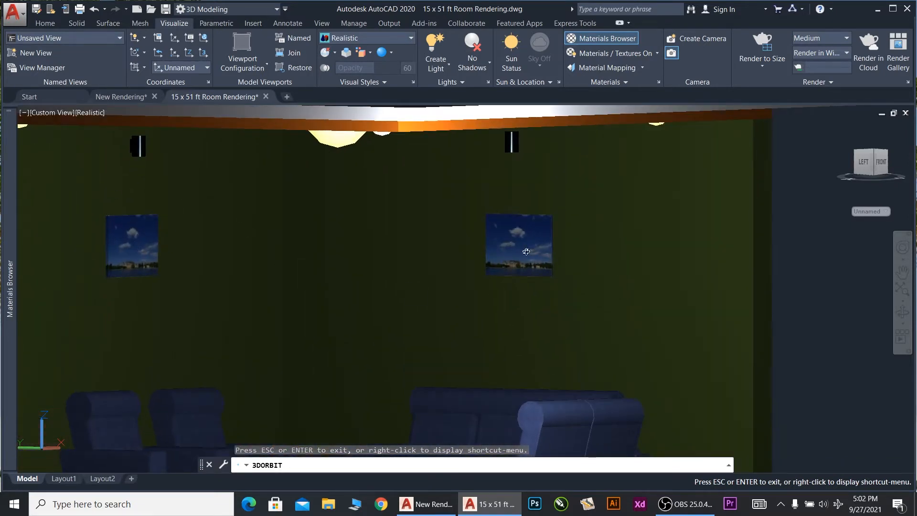
{"action": "scroll", "coordinate": [525, 252], "scroll_direction": "down", "scroll_amount": 6}
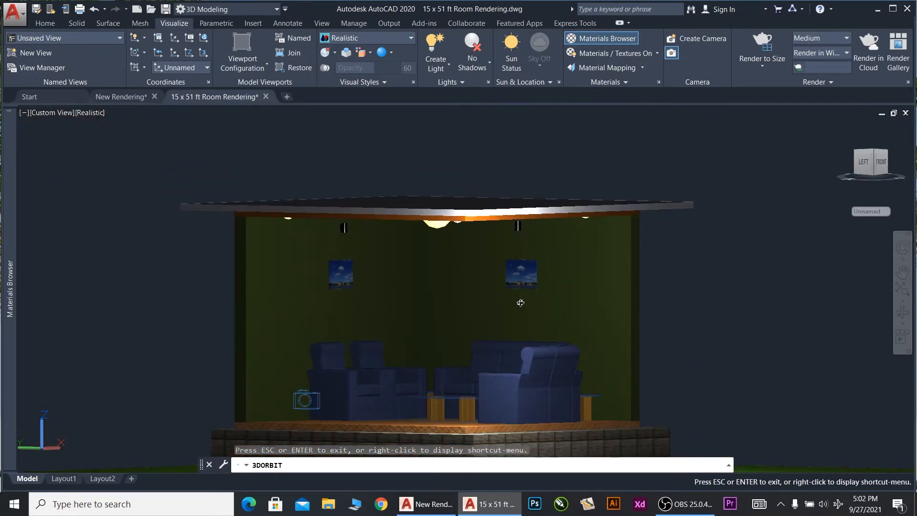
{"action": "scroll", "coordinate": [521, 302], "scroll_direction": "down", "scroll_amount": 3}
{"action": "scroll", "coordinate": [701, 265], "scroll_direction": "up", "scroll_amount": 2}
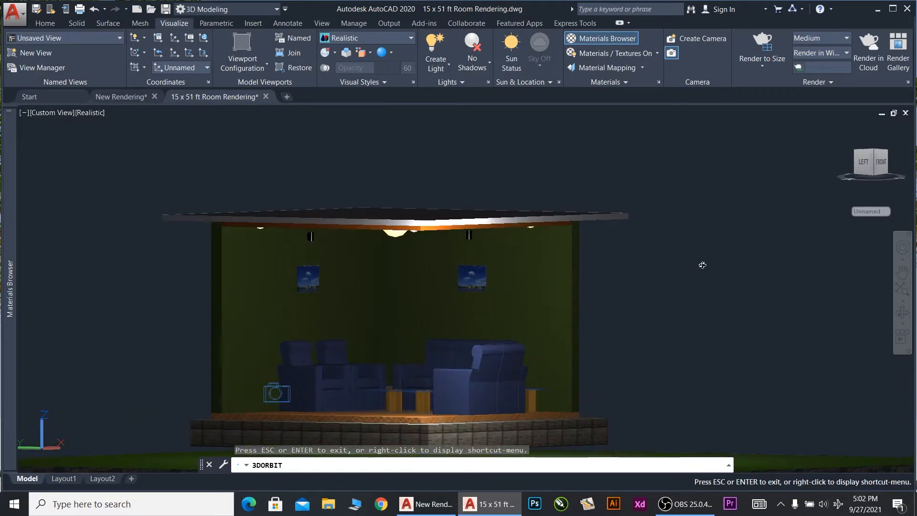
{"action": "key", "text": "Escape"}
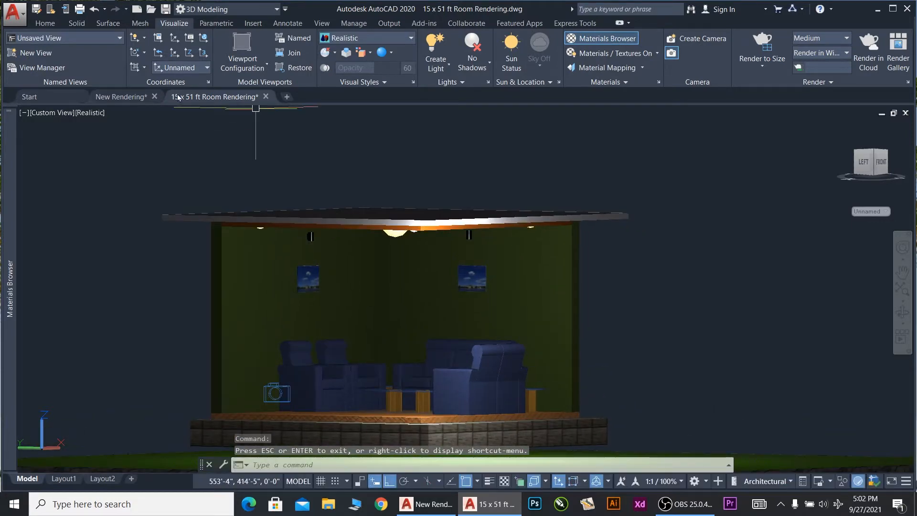
{"action": "left_click", "coordinate": [125, 97]}
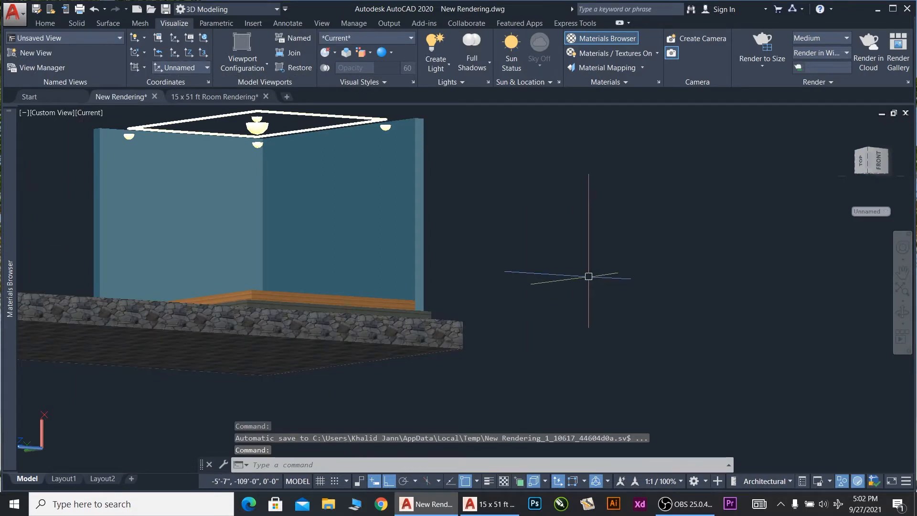
{"action": "left_click", "coordinate": [45, 23]}
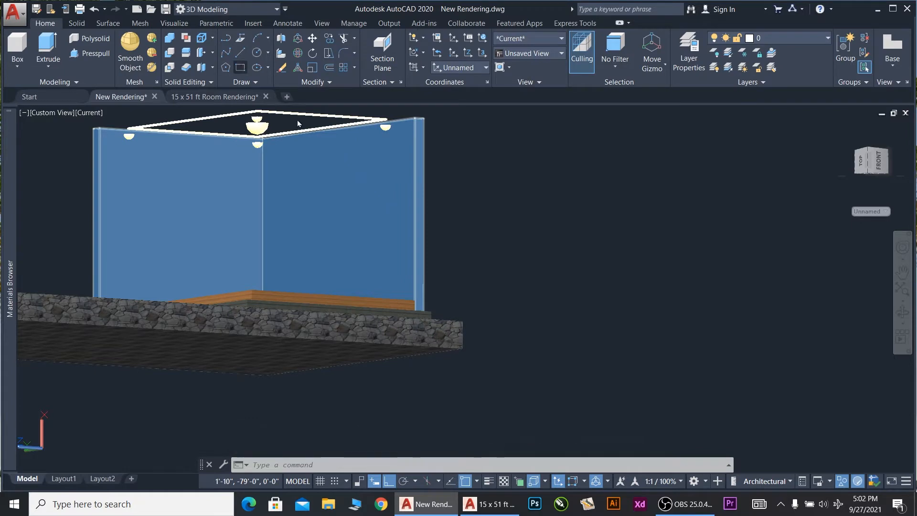
{"action": "scroll", "coordinate": [515, 207], "scroll_direction": "up", "scroll_amount": 1}
{"action": "scroll", "coordinate": [173, 154], "scroll_direction": "down", "scroll_amount": 4}
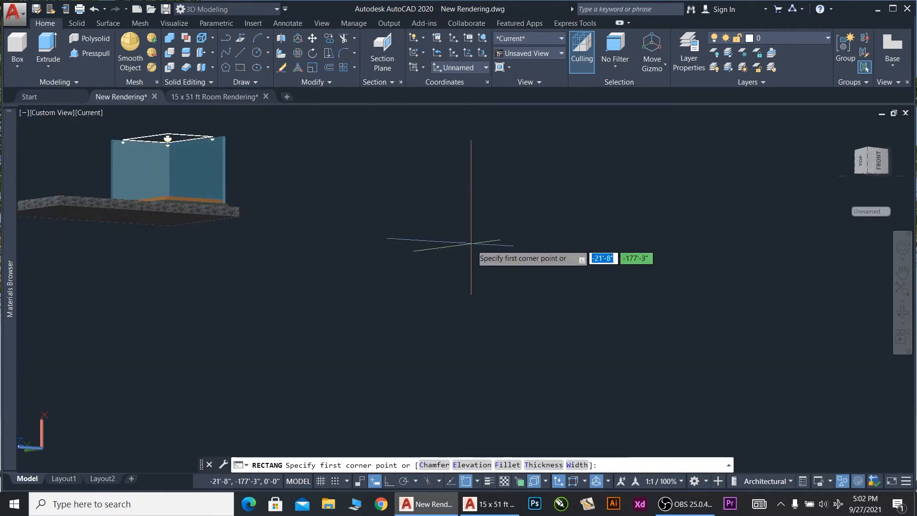
{"action": "scroll", "coordinate": [110, 136], "scroll_direction": "up", "scroll_amount": 5}
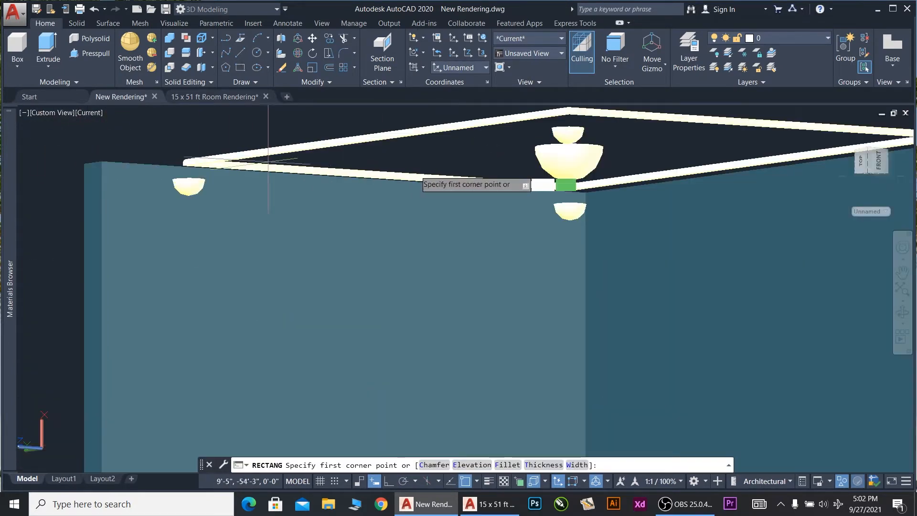
{"action": "scroll", "coordinate": [269, 163], "scroll_direction": "up", "scroll_amount": 5}
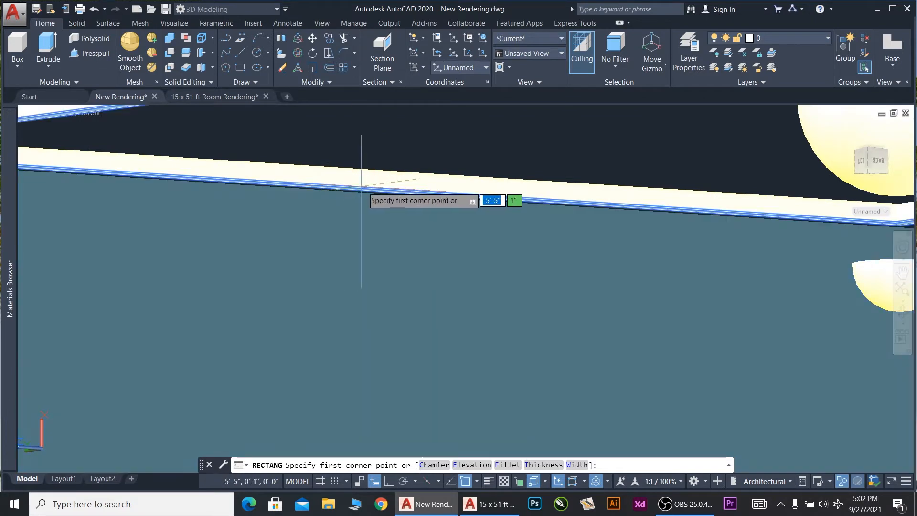
- Draw a 24 by 18 rectangle as a picture outline on the lighter wall facing the lawn
{"action": "type", "text": "re"}
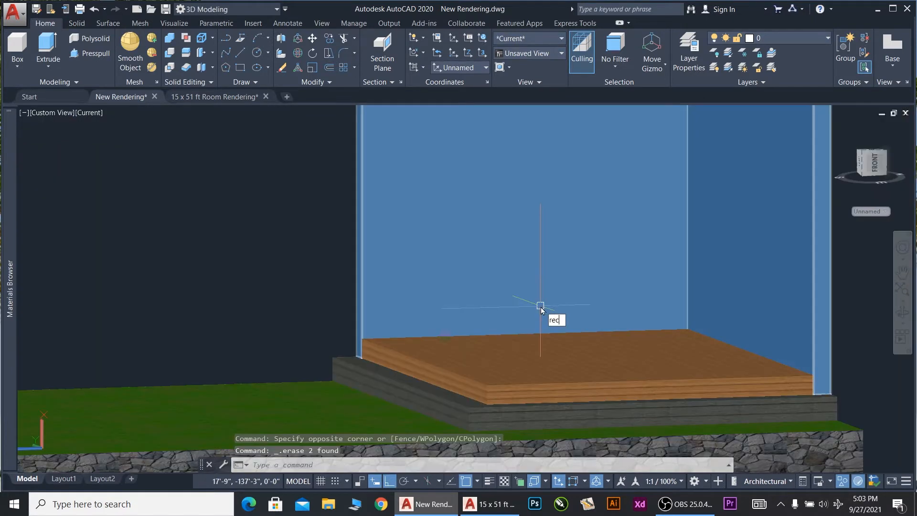
{"action": "type", "text": "c"}
{"action": "key", "text": "Return"}
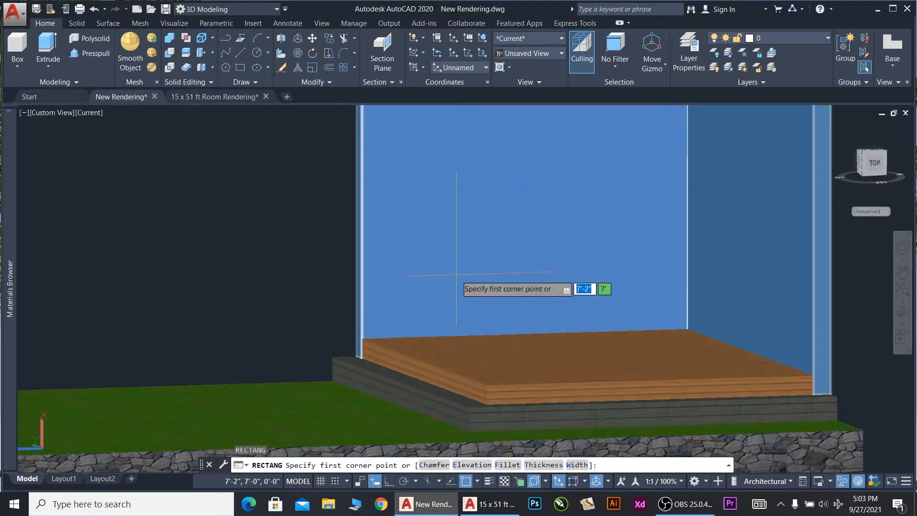
{"action": "left_click", "coordinate": [525, 188]}
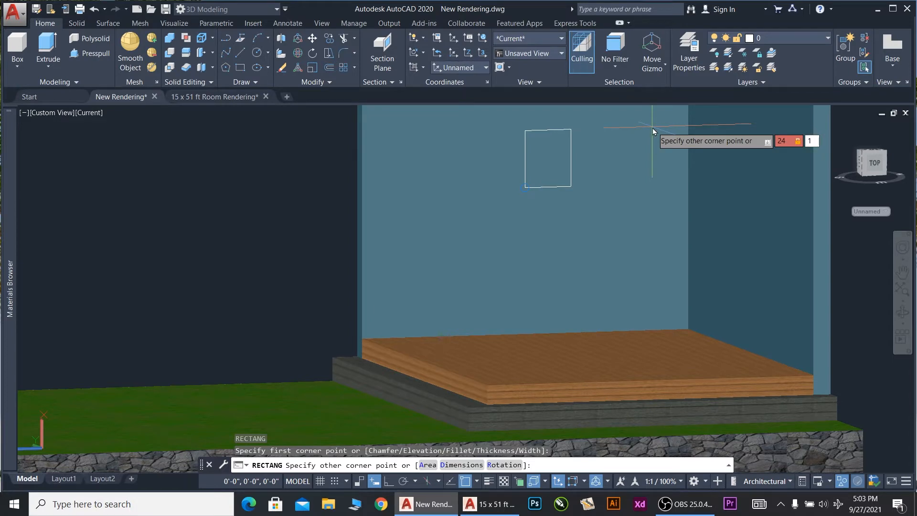
{"action": "key", "text": "Return"}
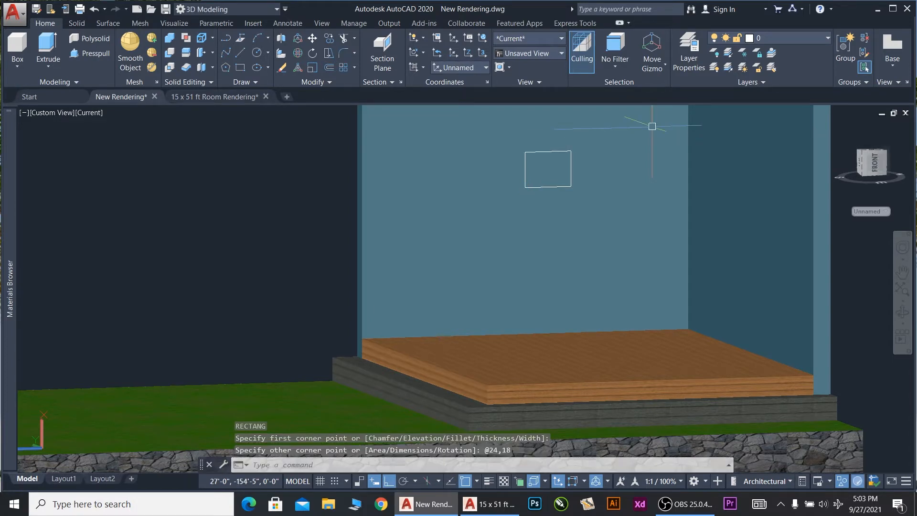
- Draw a matching 24 by 18 rectangle on the adjoining darker wall of the room
{"action": "scroll", "coordinate": [574, 272], "scroll_direction": "down", "scroll_amount": 5}
{"action": "scroll", "coordinate": [662, 243], "scroll_direction": "up", "scroll_amount": 2}
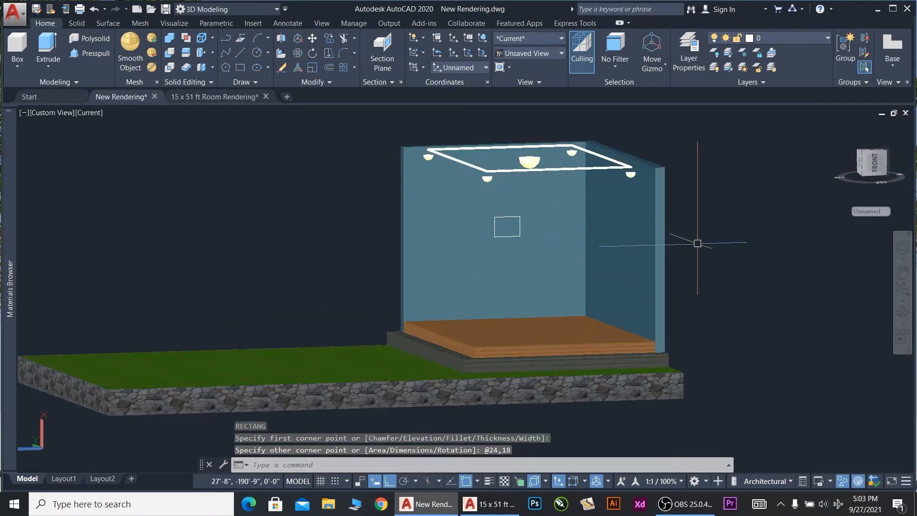
{"action": "left_click", "coordinate": [900, 299]}
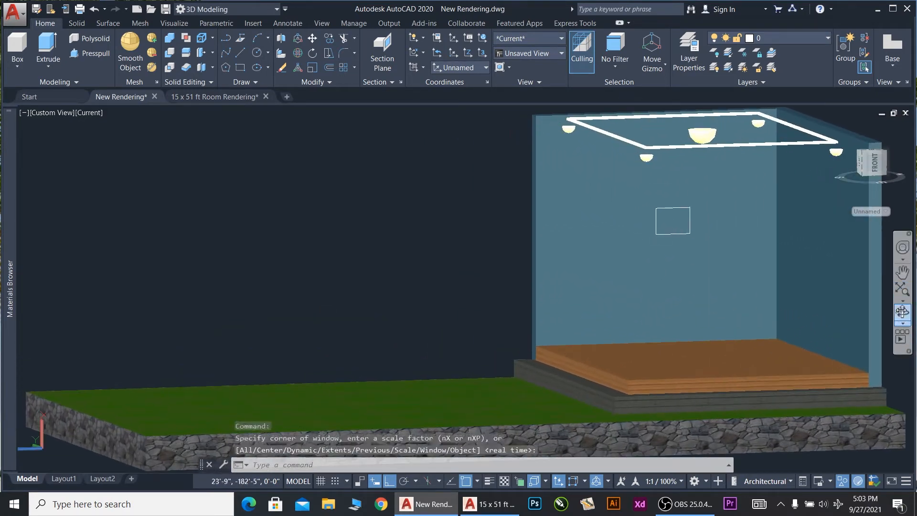
{"action": "left_click", "coordinate": [901, 311]}
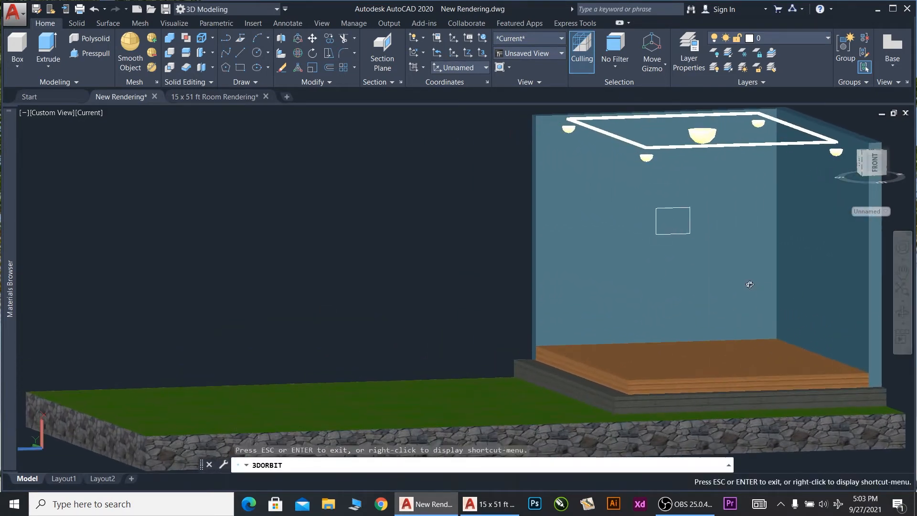
{"action": "left_click_drag", "start_coordinate": [747, 285], "coordinate": [794, 281]}
{"action": "scroll", "coordinate": [819, 251], "scroll_direction": "up", "scroll_amount": 1}
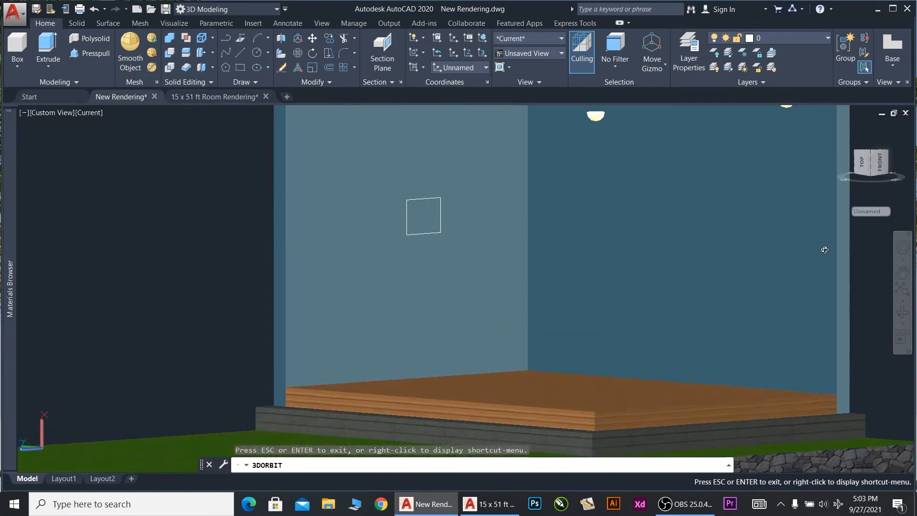
{"action": "key", "text": "Escape"}
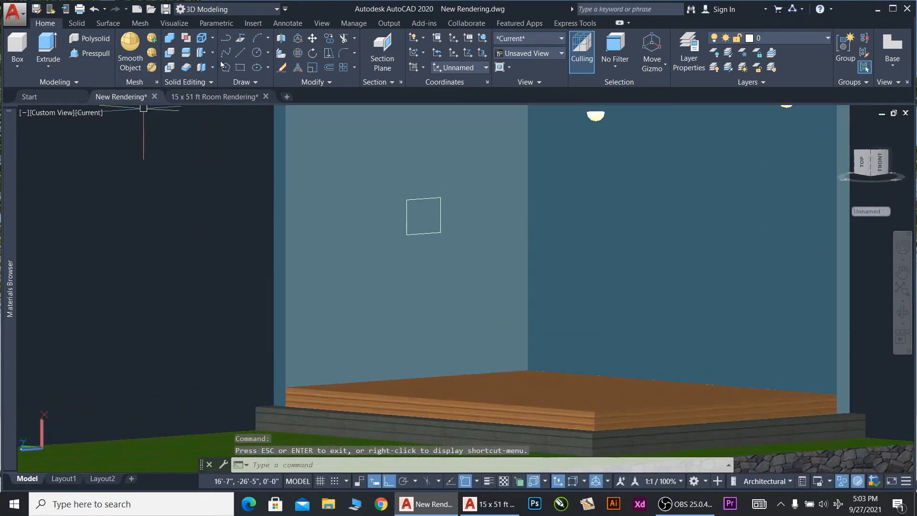
{"action": "left_click", "coordinate": [241, 67]}
{"action": "left_click", "coordinate": [681, 238]}
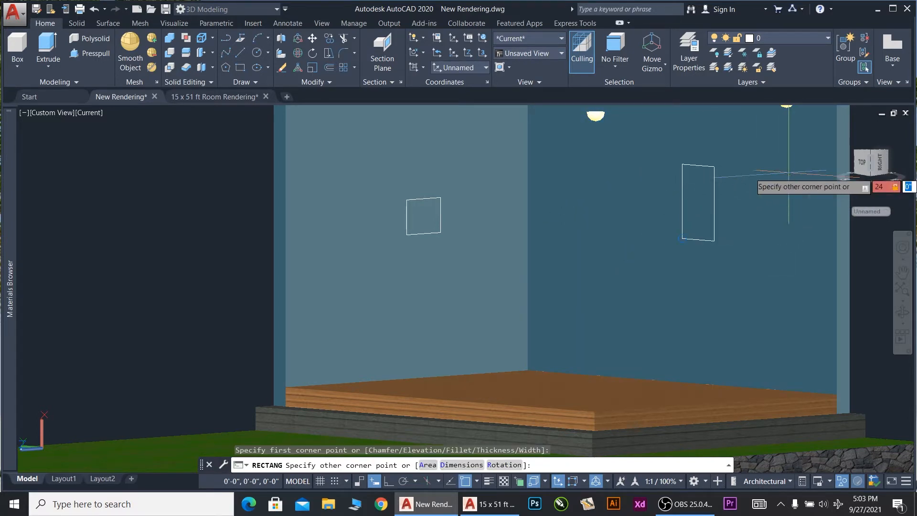
{"action": "type", "text": "24,18"}
{"action": "key", "text": "Return"}
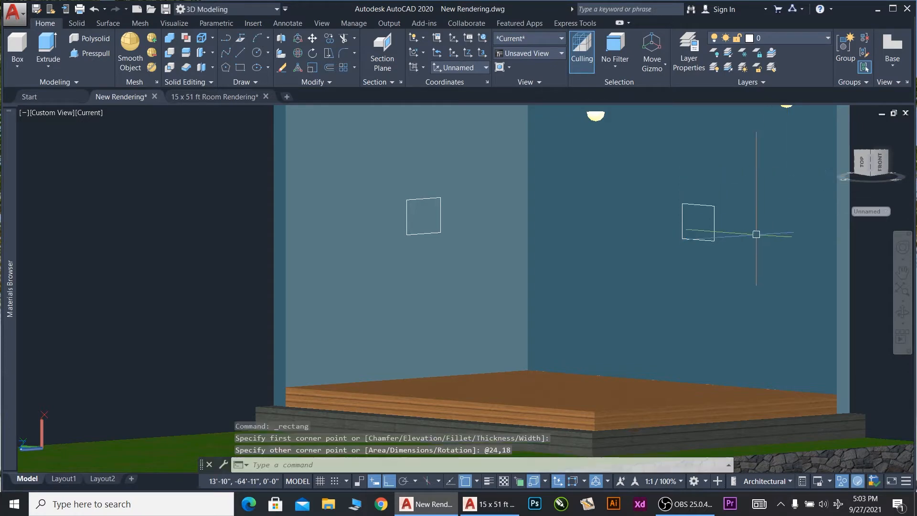
{"action": "scroll", "coordinate": [756, 234], "scroll_direction": "down", "scroll_amount": 5}
{"action": "scroll", "coordinate": [692, 248], "scroll_direction": "up", "scroll_amount": 3}
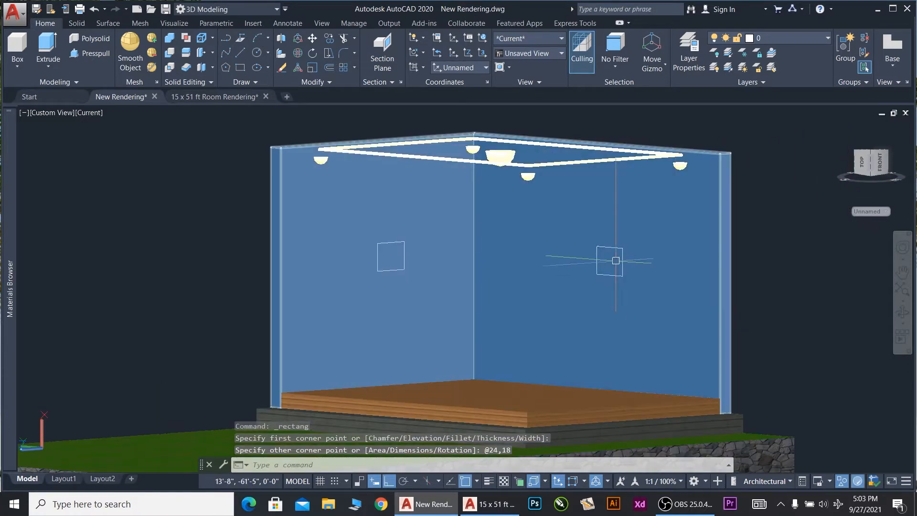
{"action": "scroll", "coordinate": [406, 235], "scroll_direction": "up", "scroll_amount": 3}
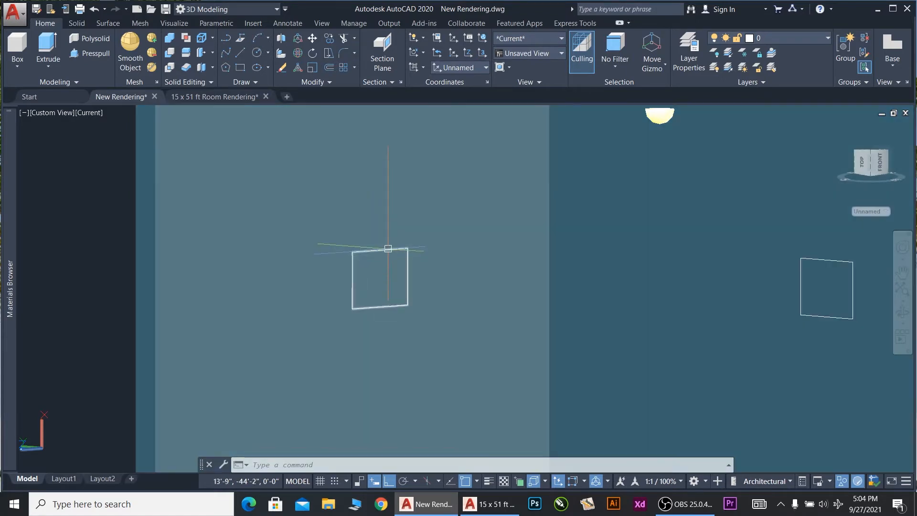
- Move the lighter wall's picture outline by its top-edge midpoint to the middle of that wall's upper edge
{"action": "type", "text": "m"}
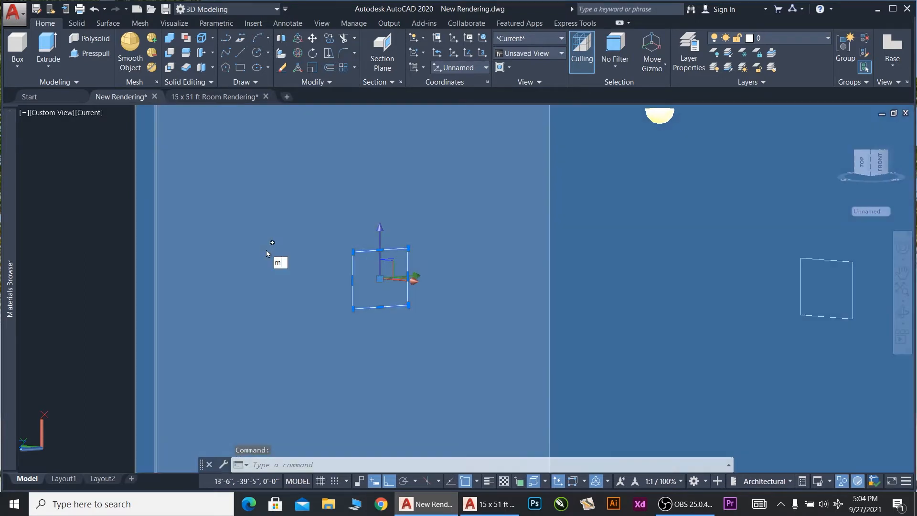
{"action": "key", "text": "Return"}
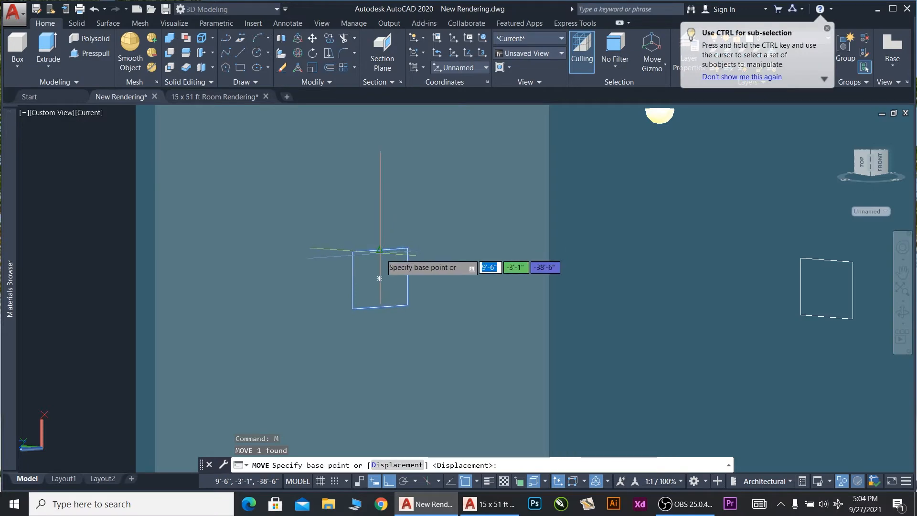
{"action": "left_click", "coordinate": [380, 249]}
{"action": "scroll", "coordinate": [379, 250], "scroll_direction": "down", "scroll_amount": 5}
{"action": "scroll", "coordinate": [380, 253], "scroll_direction": "up", "scroll_amount": 8}
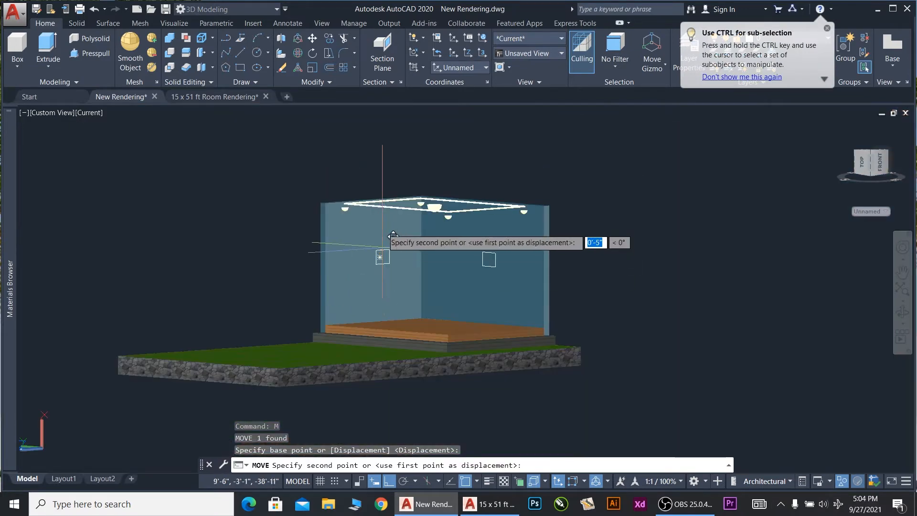
{"action": "scroll", "coordinate": [384, 181], "scroll_direction": "down", "scroll_amount": 5}
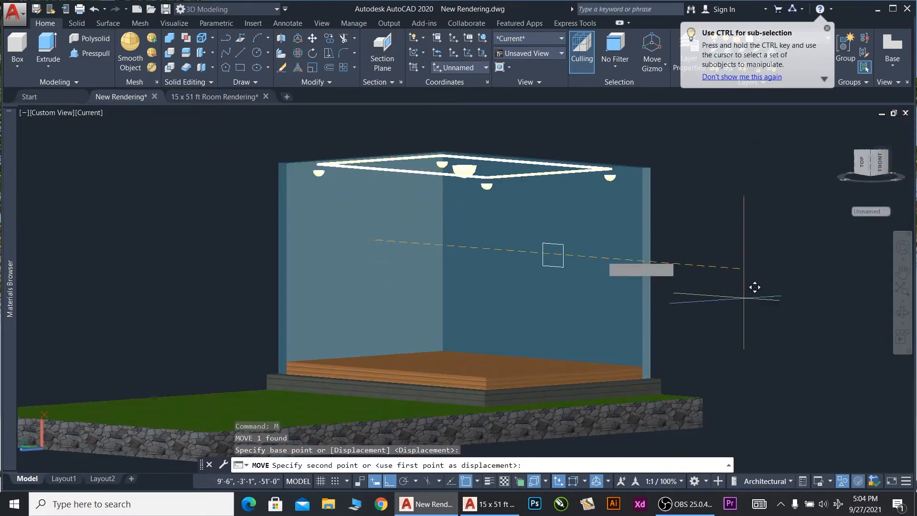
{"action": "left_click", "coordinate": [902, 313]}
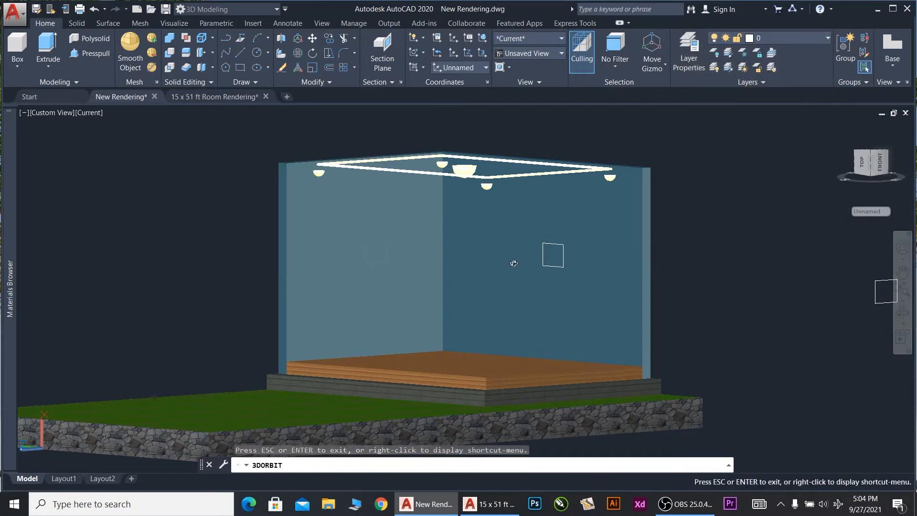
{"action": "left_click_drag", "start_coordinate": [435, 231], "coordinate": [454, 256]}
{"action": "scroll", "coordinate": [370, 153], "scroll_direction": "up", "scroll_amount": 5}
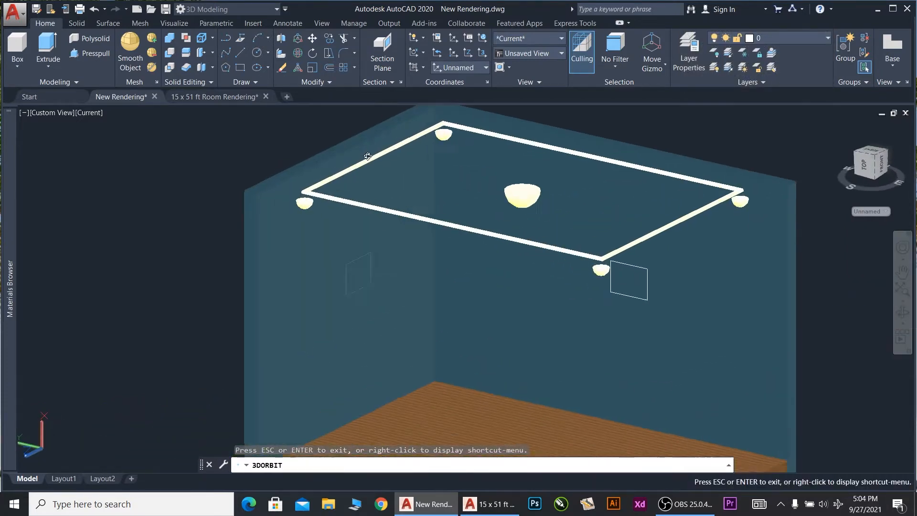
{"action": "scroll", "coordinate": [420, 125], "scroll_direction": "down", "scroll_amount": 4}
{"action": "scroll", "coordinate": [447, 119], "scroll_direction": "up", "scroll_amount": 4}
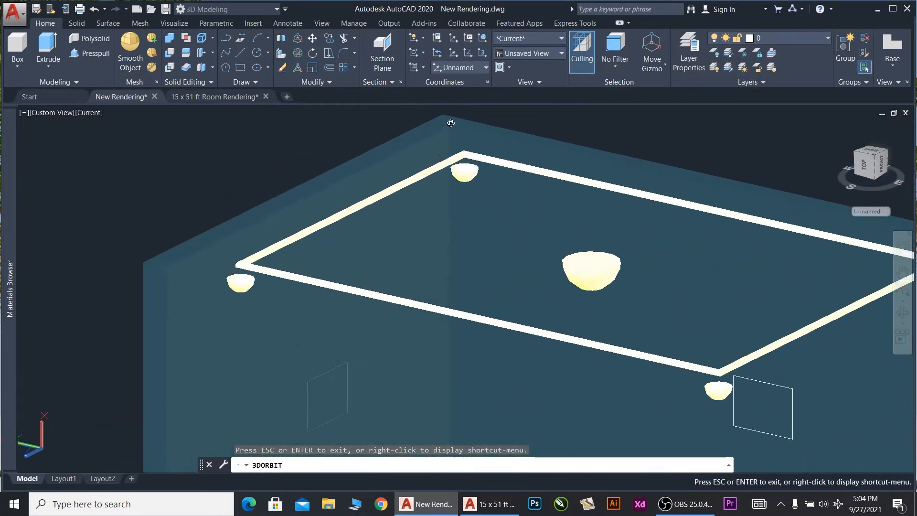
{"action": "key", "text": "Escape"}
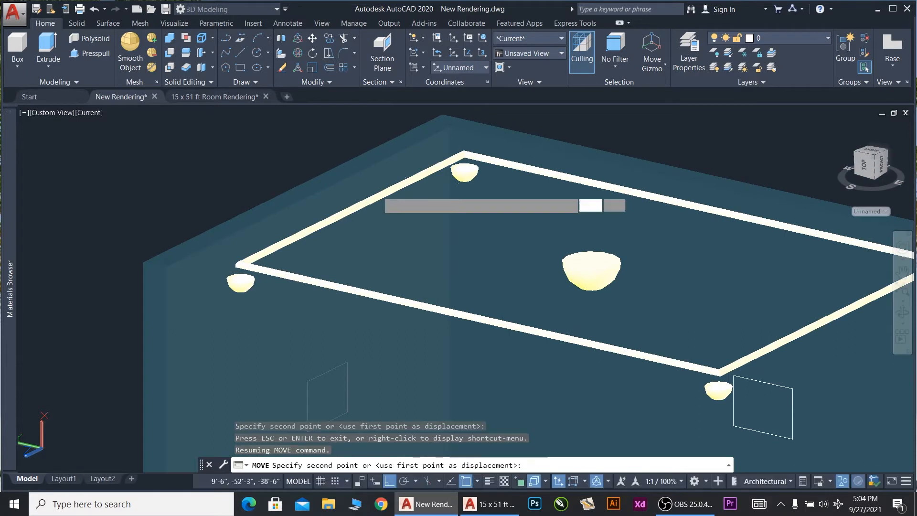
{"action": "left_click", "coordinate": [337, 176]}
{"action": "scroll", "coordinate": [337, 177], "scroll_direction": "down", "scroll_amount": 4}
{"action": "scroll", "coordinate": [535, 261], "scroll_direction": "up", "scroll_amount": 5}
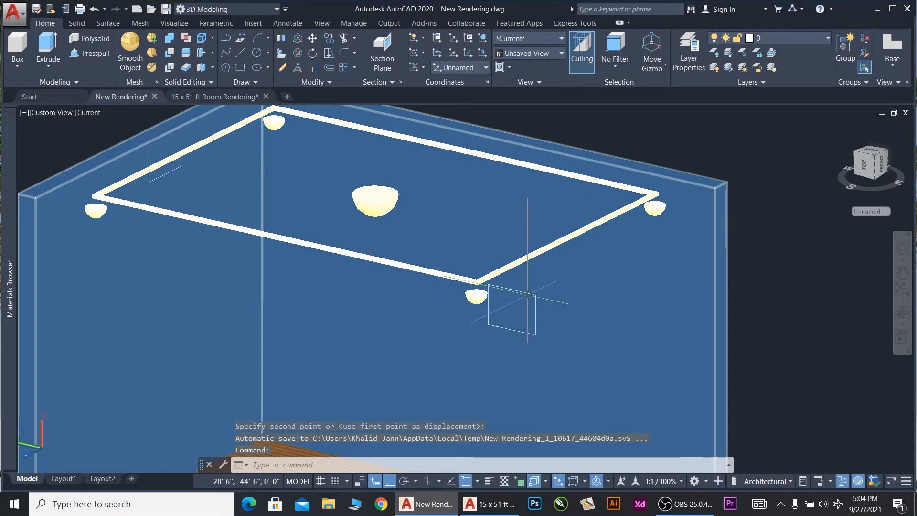
- Move the darker wall's picture outline by its top-edge midpoint to the middle of that wall's upper edge
{"action": "key", "text": "Escape"}
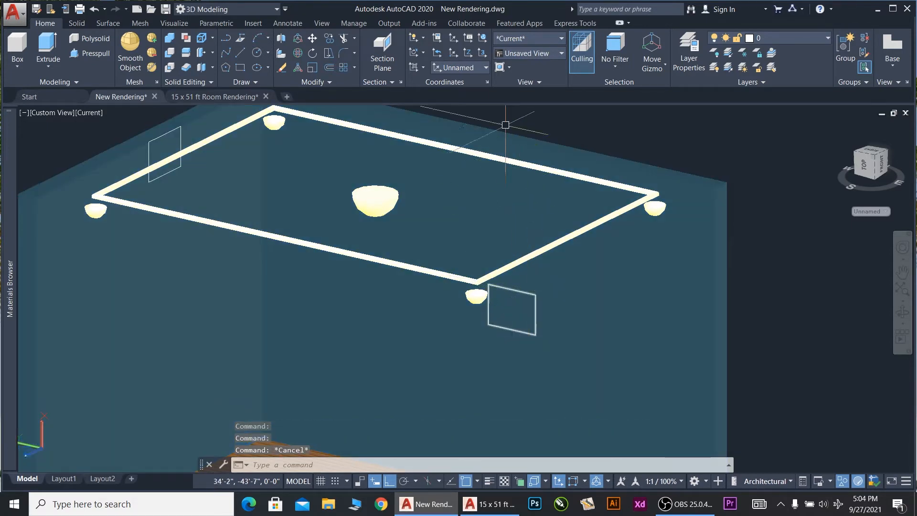
{"action": "left_click", "coordinate": [485, 110]}
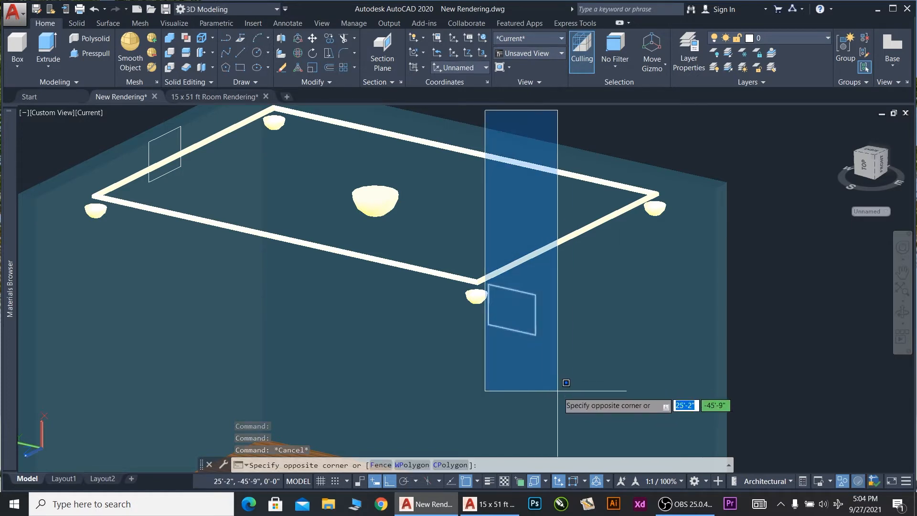
{"action": "left_click", "coordinate": [558, 420]}
{"action": "key", "text": "Return"}
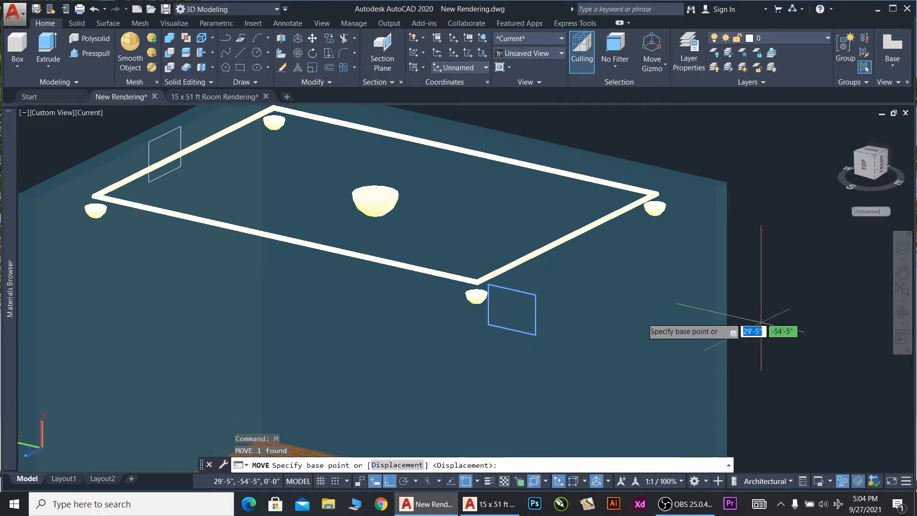
{"action": "left_click", "coordinate": [512, 309]}
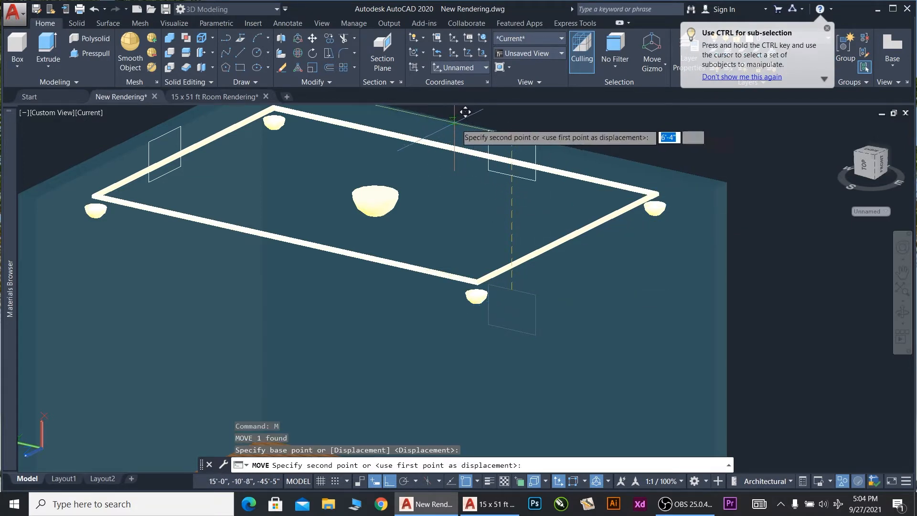
{"action": "scroll", "coordinate": [481, 139], "scroll_direction": "down", "scroll_amount": 3}
{"action": "scroll", "coordinate": [446, 116], "scroll_direction": "up", "scroll_amount": 4}
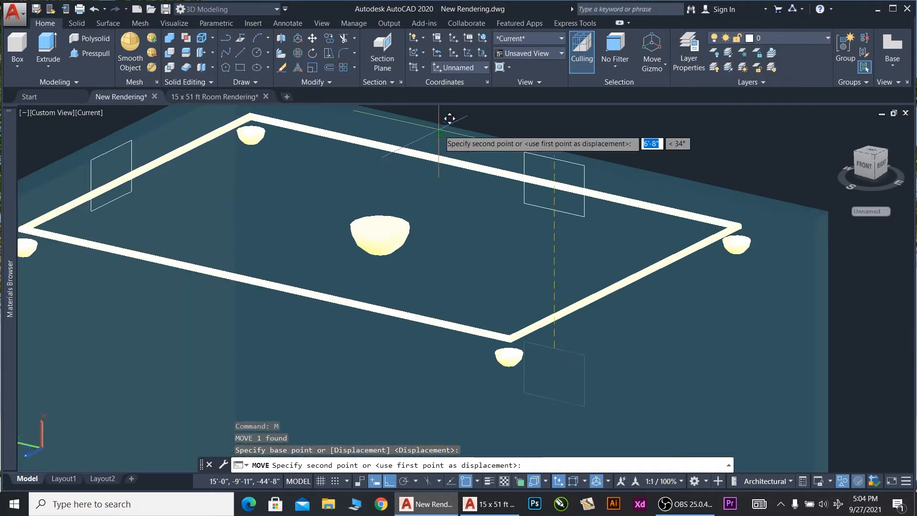
{"action": "scroll", "coordinate": [481, 282], "scroll_direction": "down", "scroll_amount": 1}
{"action": "scroll", "coordinate": [454, 139], "scroll_direction": "down", "scroll_amount": 3}
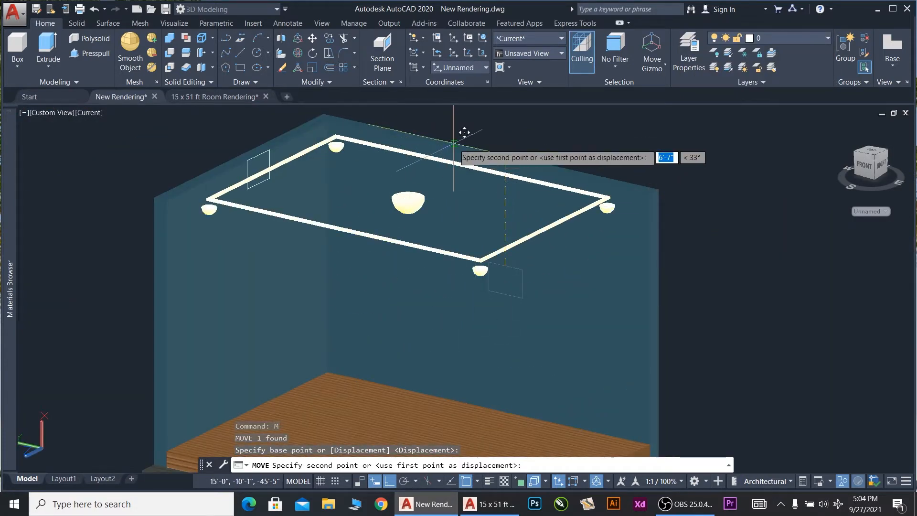
{"action": "left_click", "coordinate": [491, 152]}
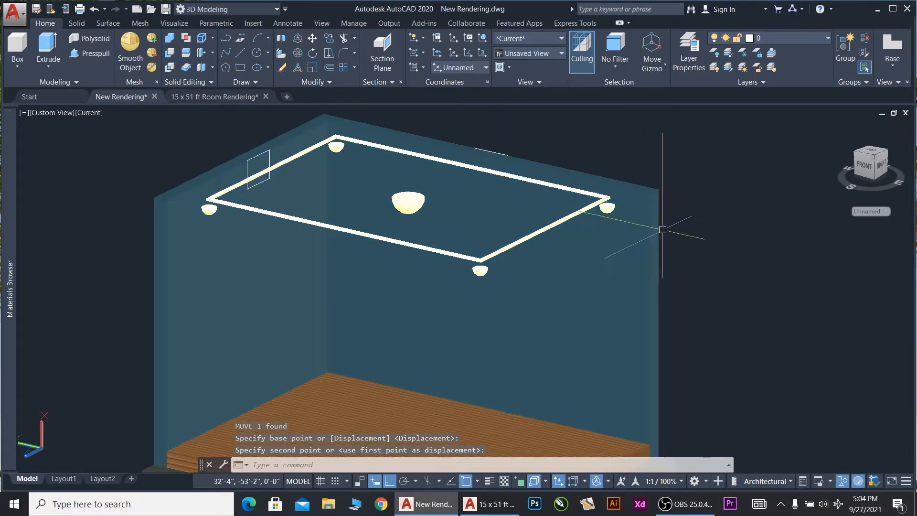
- Move the darker wall's picture outline 9 inches horizontally out of the wall thickness towards the room interior
{"action": "left_click", "coordinate": [448, 123]}
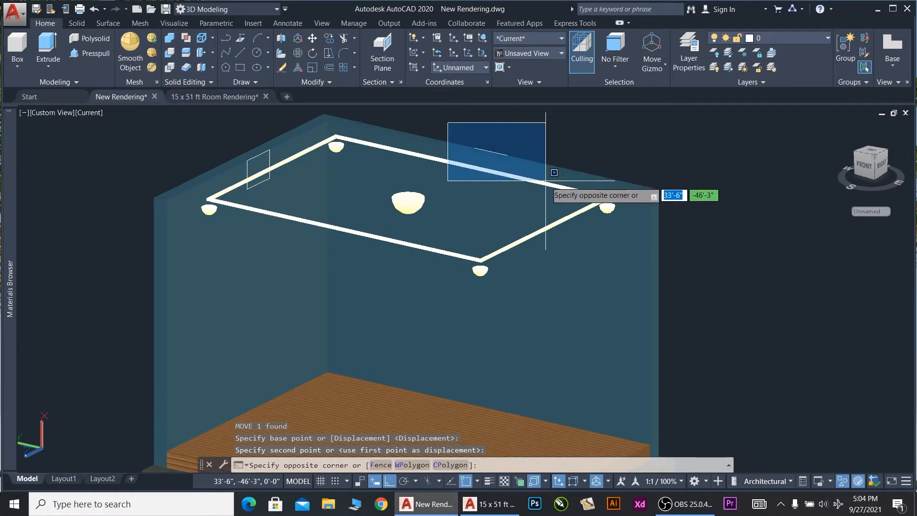
{"action": "left_click", "coordinate": [545, 180]}
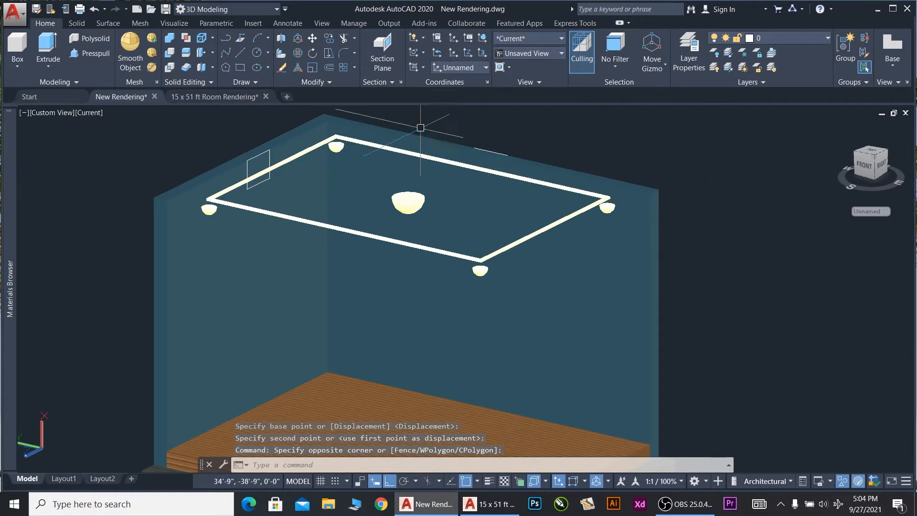
{"action": "key", "text": "Escape"}
{"action": "left_click", "coordinate": [463, 125]}
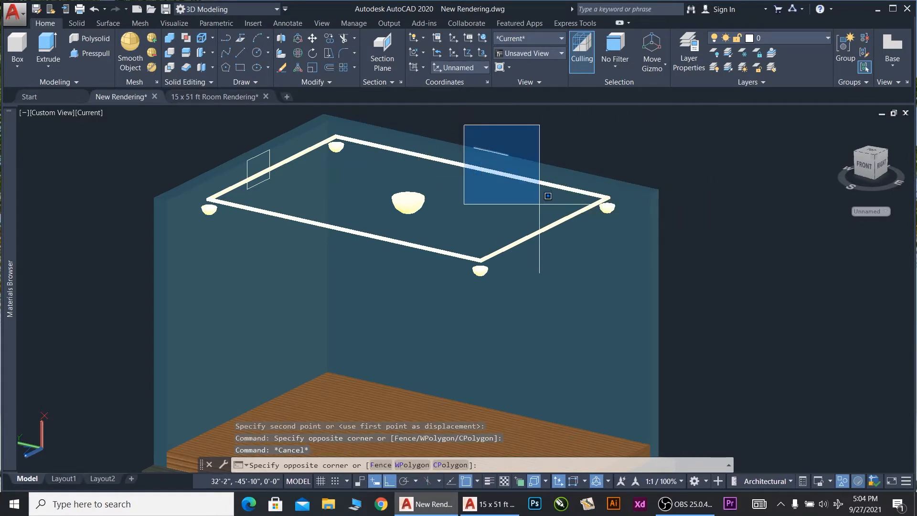
{"action": "left_click", "coordinate": [539, 205]}
{"action": "type", "text": "M"}
{"action": "key", "text": "Return"}
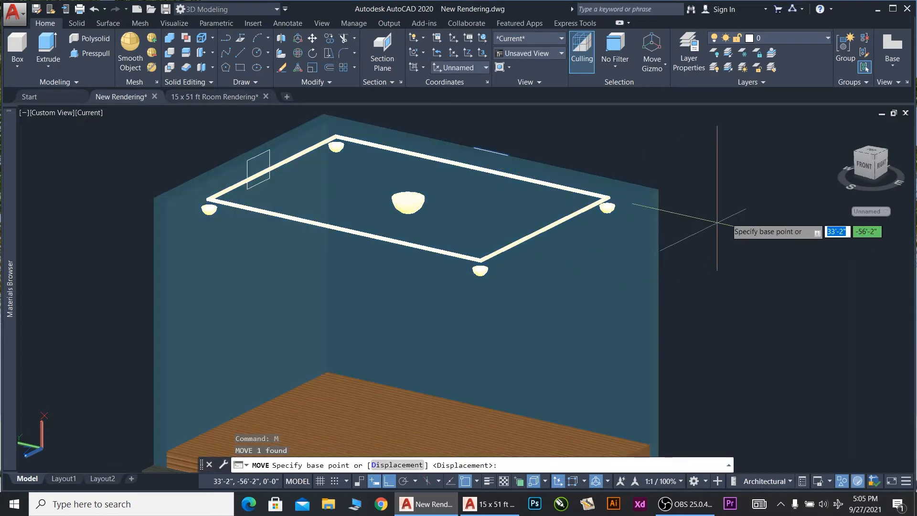
{"action": "left_click", "coordinate": [773, 214]}
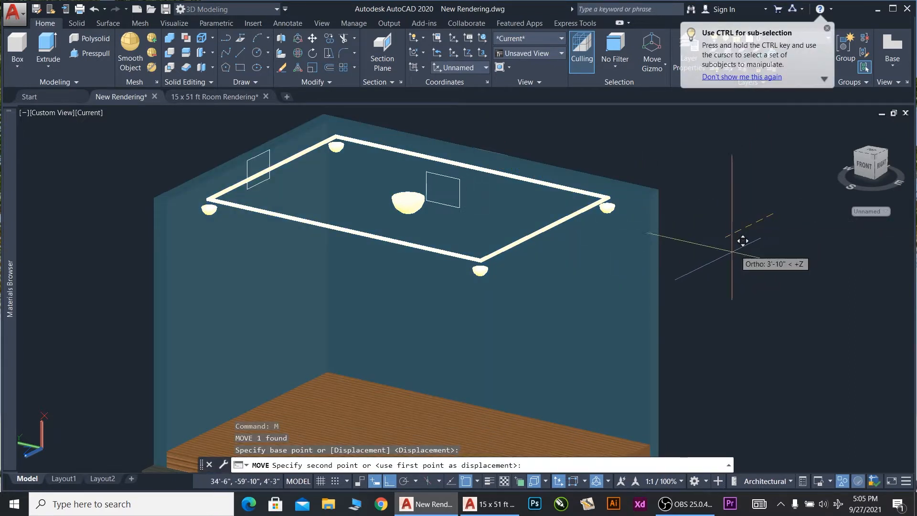
{"action": "type", "text": "9"}
{"action": "key", "text": "Return"}
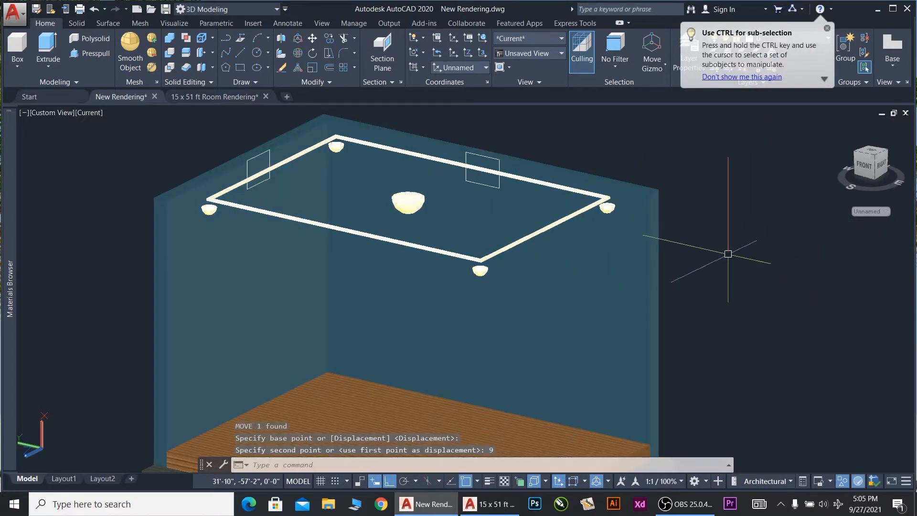
- Move both picture outlines 36 inches straight down along their walls
{"action": "left_click", "coordinate": [452, 130]}
{"action": "left_click", "coordinate": [528, 225]}
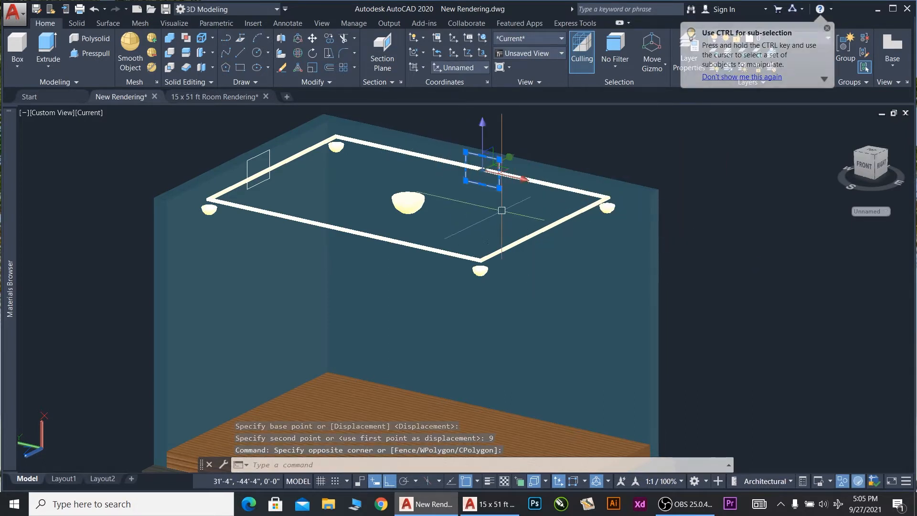
{"action": "left_click", "coordinate": [220, 127]}
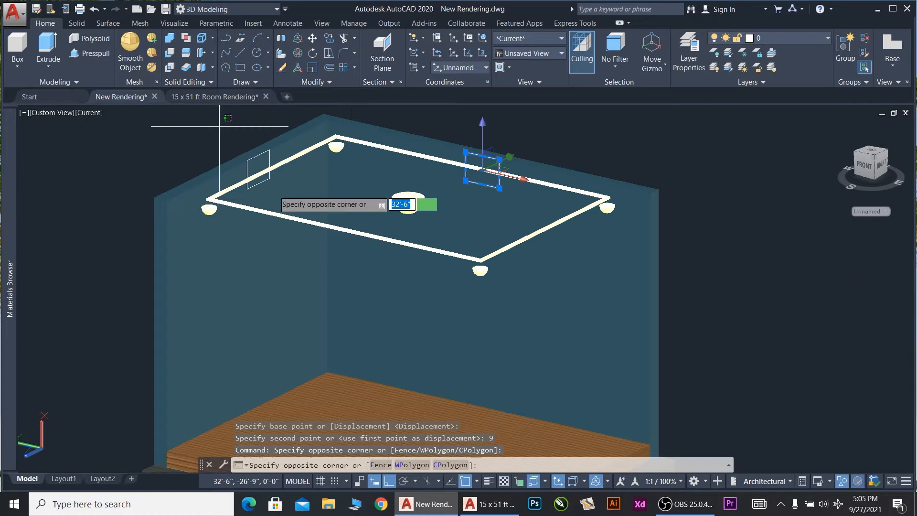
{"action": "left_click", "coordinate": [282, 212]}
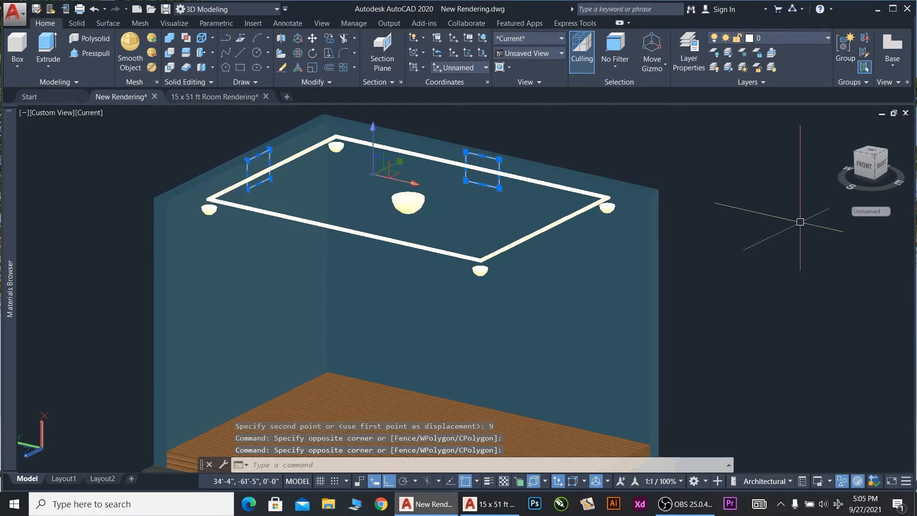
{"action": "type", "text": "m"}
{"action": "key", "text": "Return"}
{"action": "left_click", "coordinate": [760, 230]}
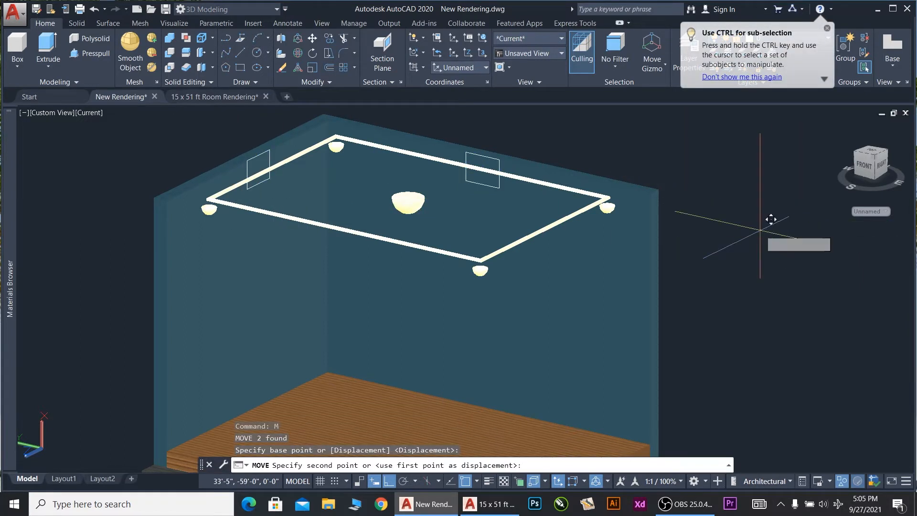
{"action": "type", "text": "36"}
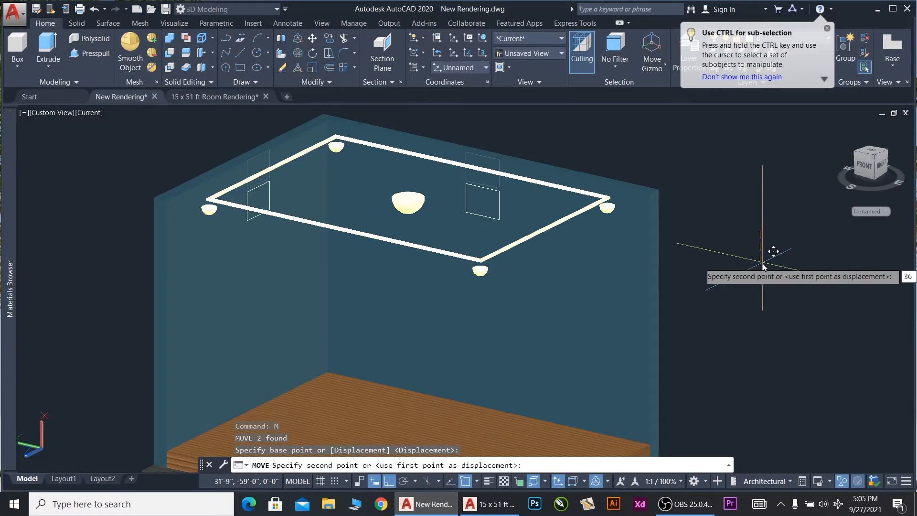
{"action": "key", "text": "Return"}
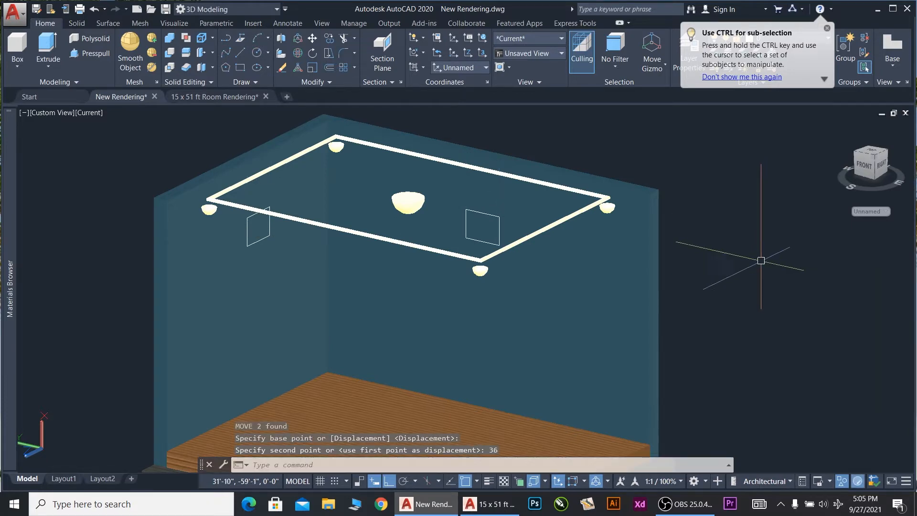
- Close the Materials Browser
{"action": "mouse_move", "coordinate": [11, 215]}
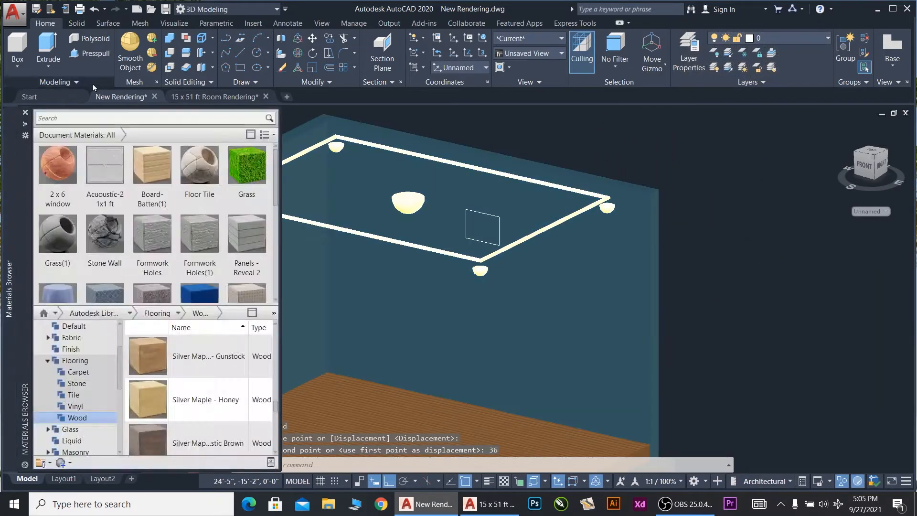
{"action": "left_click", "coordinate": [26, 113]}
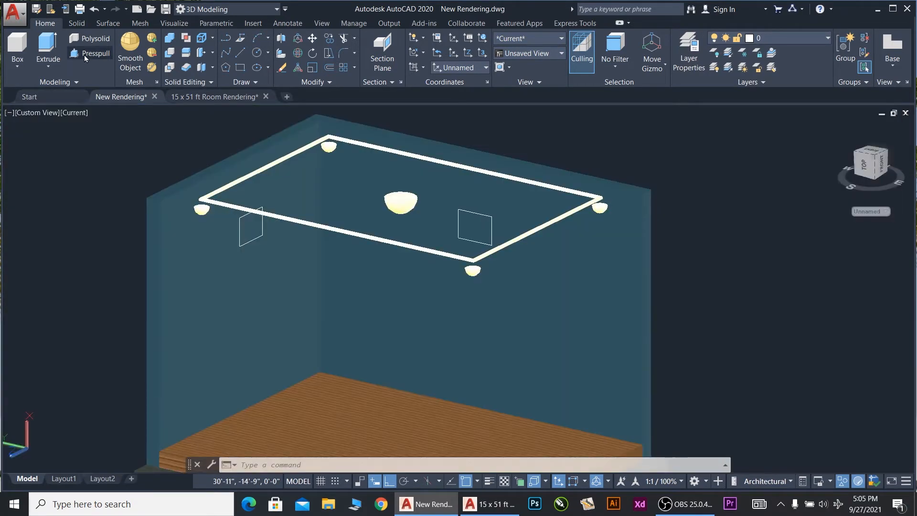
{"action": "left_click", "coordinate": [86, 56]}
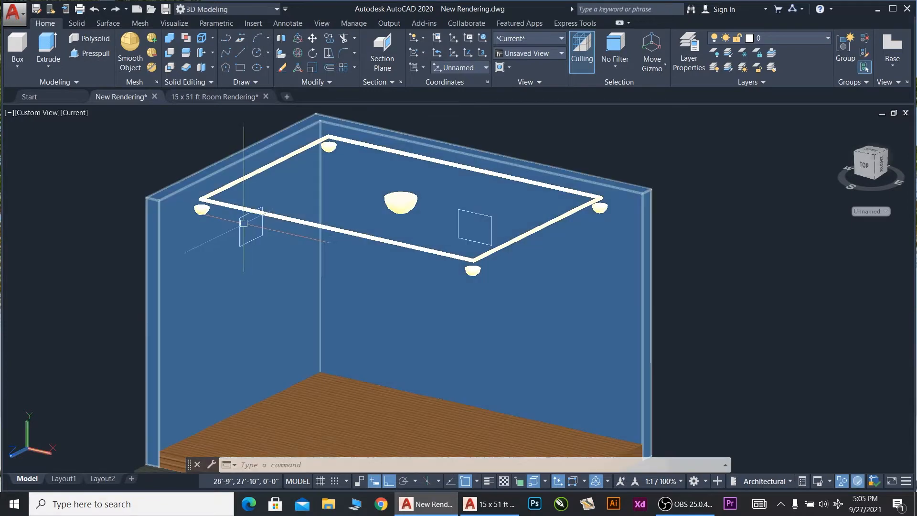
{"action": "key", "text": "ctrl+z"}
{"action": "key", "text": "Escape"}
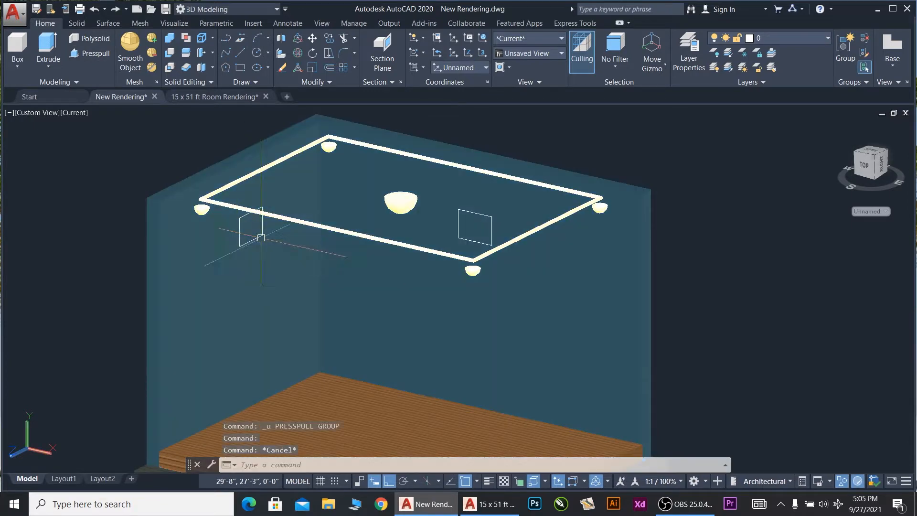
- Move the lighter wall's picture outline 2 inches off the wall into the room
{"action": "left_click", "coordinate": [223, 125]}
{"action": "left_click", "coordinate": [597, 319]}
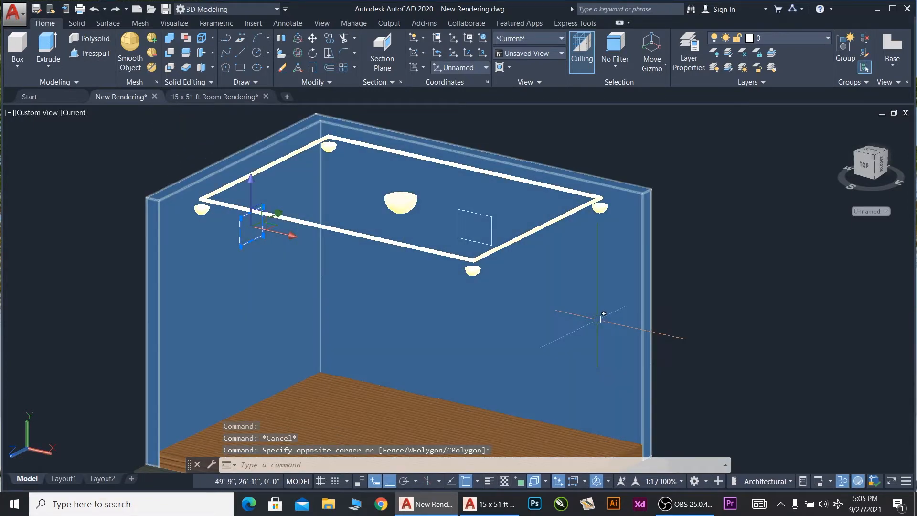
{"action": "key", "text": "Return"}
{"action": "left_click", "coordinate": [742, 261]}
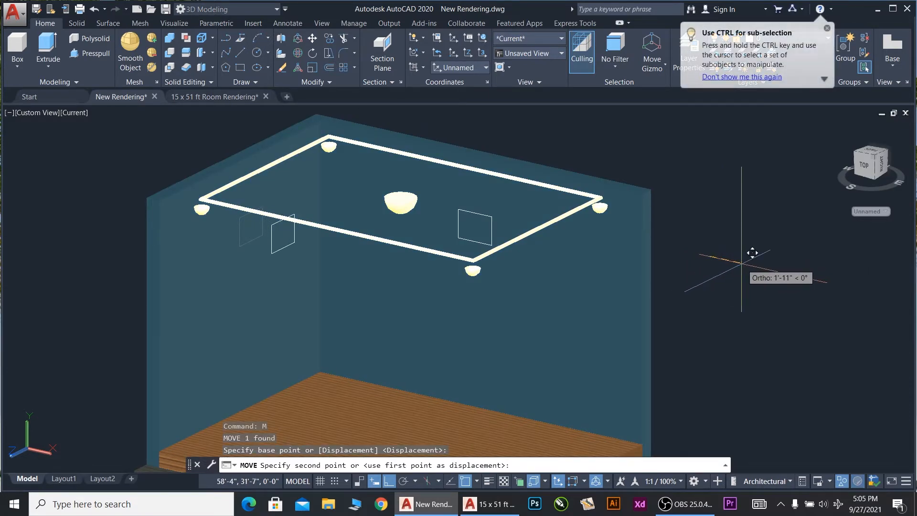
{"action": "type", "text": "2"}
{"action": "key", "text": "Return"}
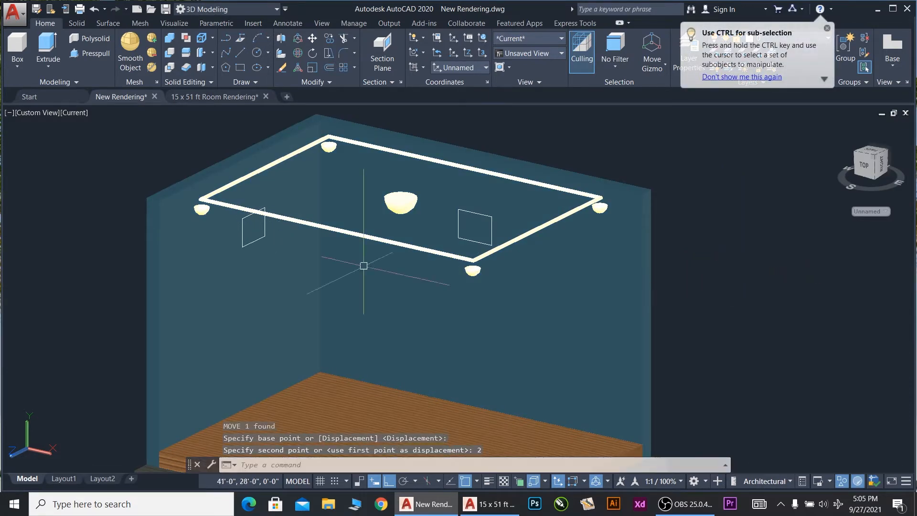
- Presspull the lighter wall's picture outline 1.5 inches into a solid picture panel
{"action": "left_click", "coordinate": [85, 55]}
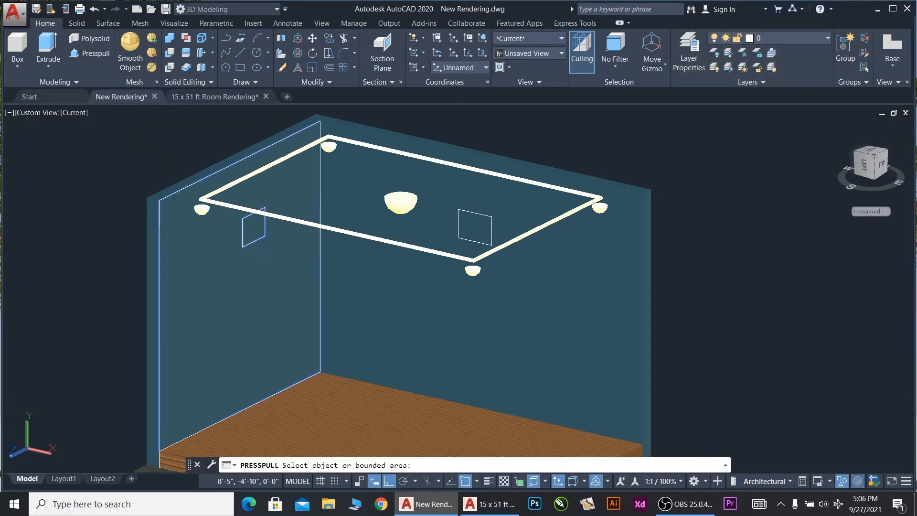
{"action": "left_click", "coordinate": [253, 228]}
{"action": "type", "text": "1.5"}
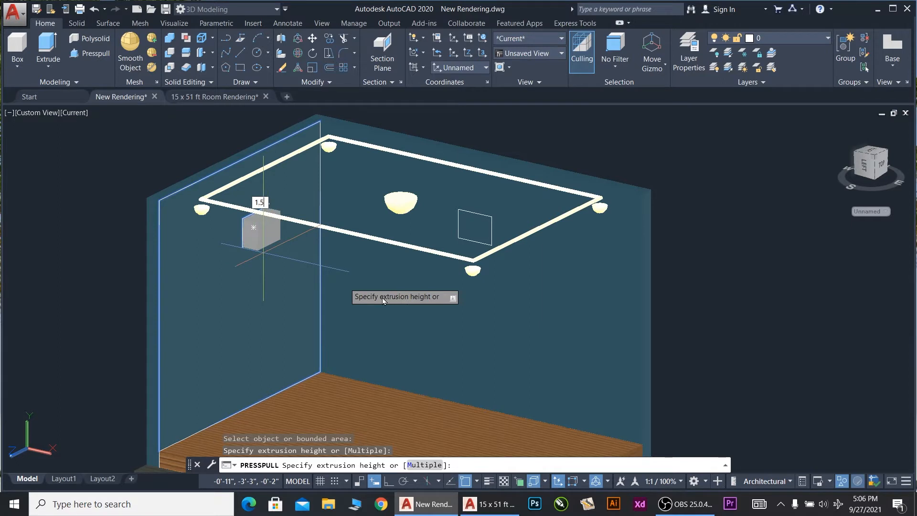
{"action": "key", "text": "Return"}
{"action": "key", "text": "Return"}
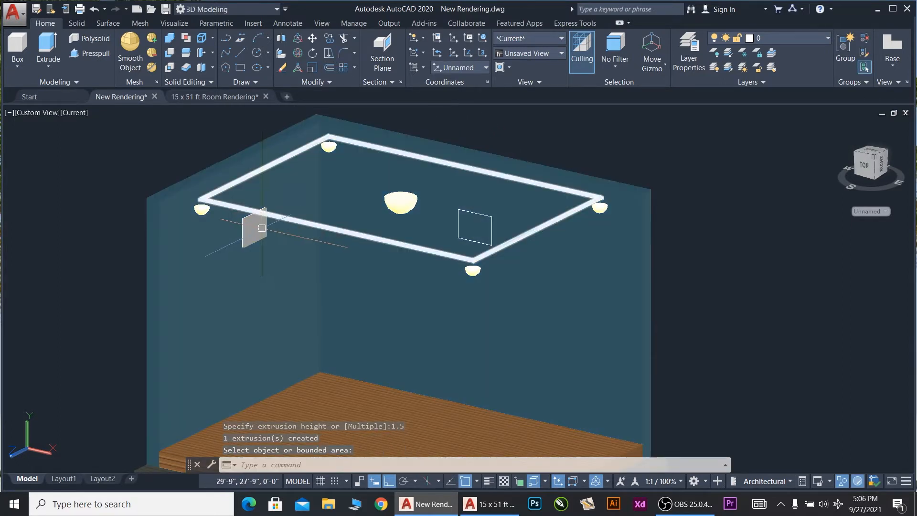
- Move the lighter wall's solid picture panel 2 inches back toward the wall
{"action": "left_click", "coordinate": [256, 228]}
{"action": "type", "text": "m"}
{"action": "key", "text": "Return"}
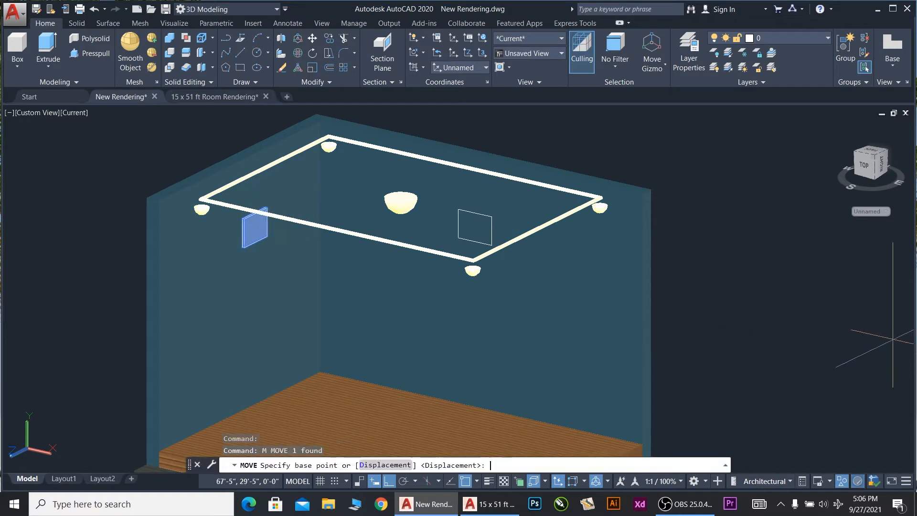
{"action": "left_click", "coordinate": [848, 324]}
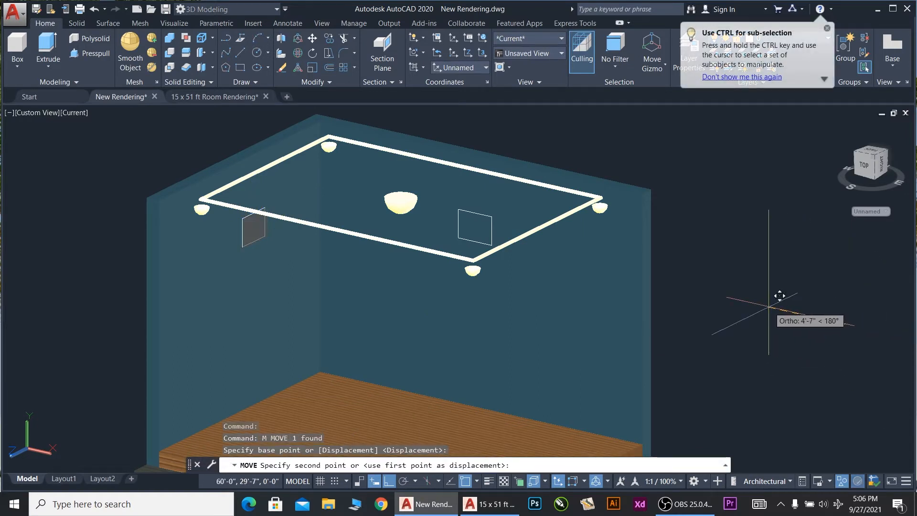
{"action": "type", "text": "2"}
{"action": "key", "text": "Return"}
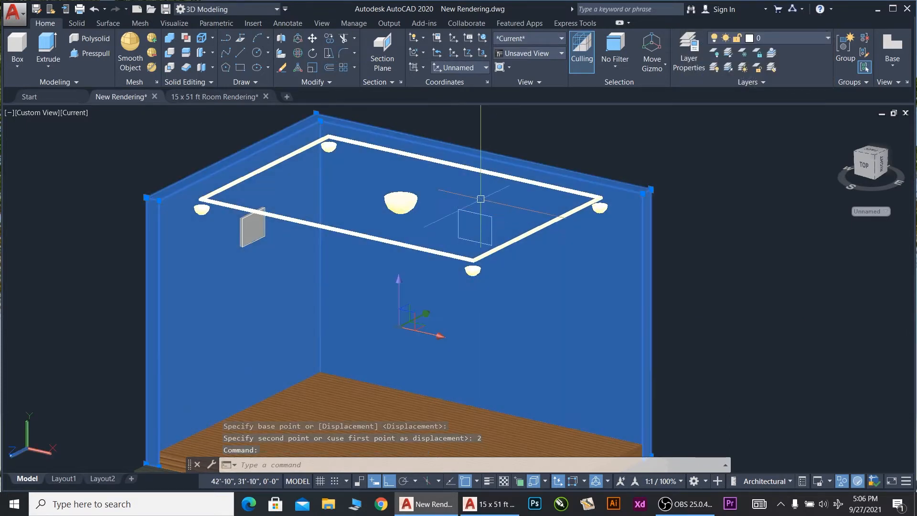
- Move the darker wall's picture outline 2 inches off the wall into the room
{"action": "key", "text": "Escape"}
{"action": "left_click", "coordinate": [440, 119]}
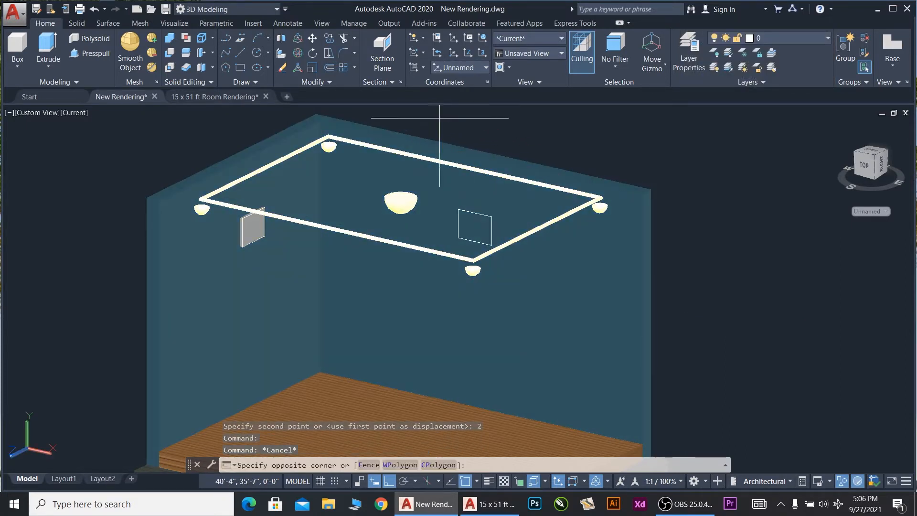
{"action": "left_click", "coordinate": [505, 271]}
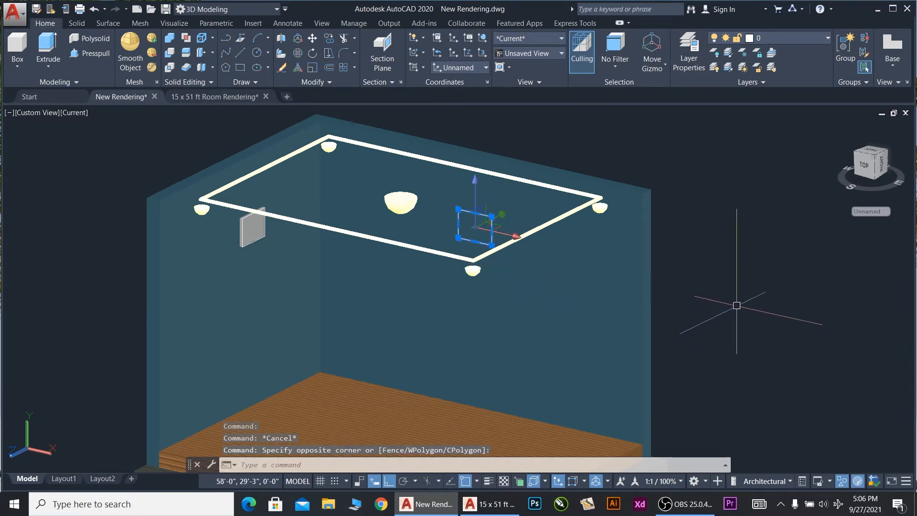
{"action": "key", "text": "Return"}
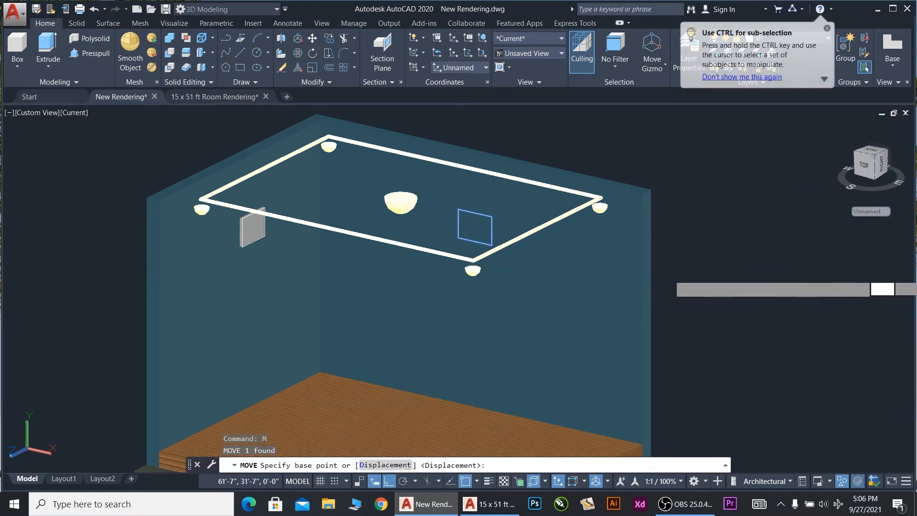
{"action": "left_click", "coordinate": [783, 294]}
{"action": "type", "text": "2"}
{"action": "key", "text": "Return"}
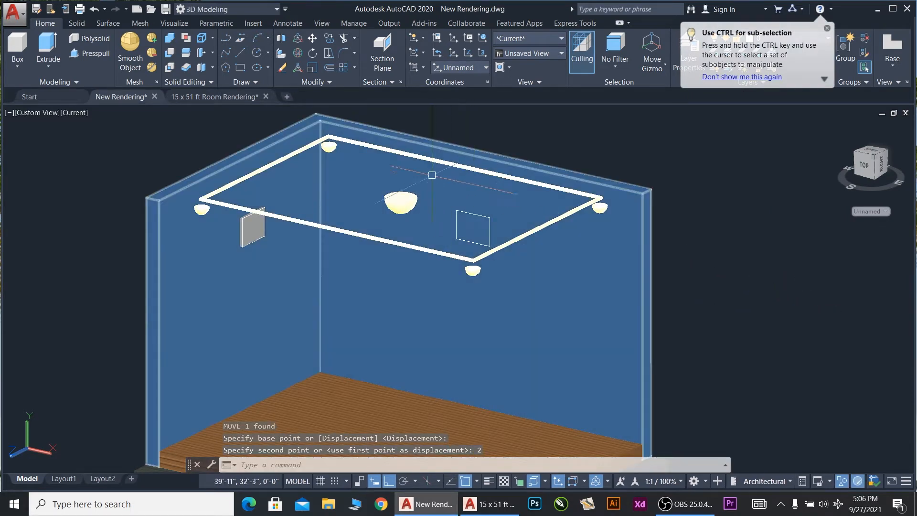
- Presspull the darker wall's picture outline 1.5 inches toward the room interior
{"action": "left_click", "coordinate": [90, 53]}
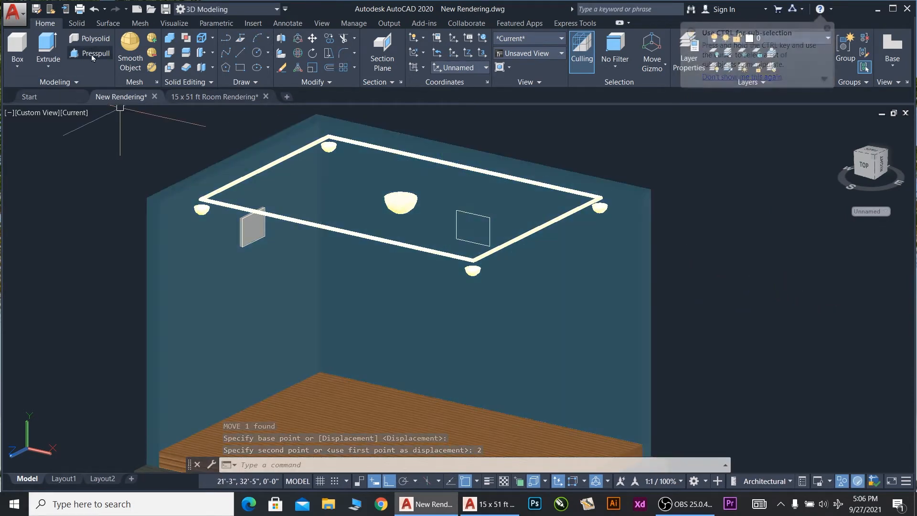
{"action": "left_click", "coordinate": [470, 218]}
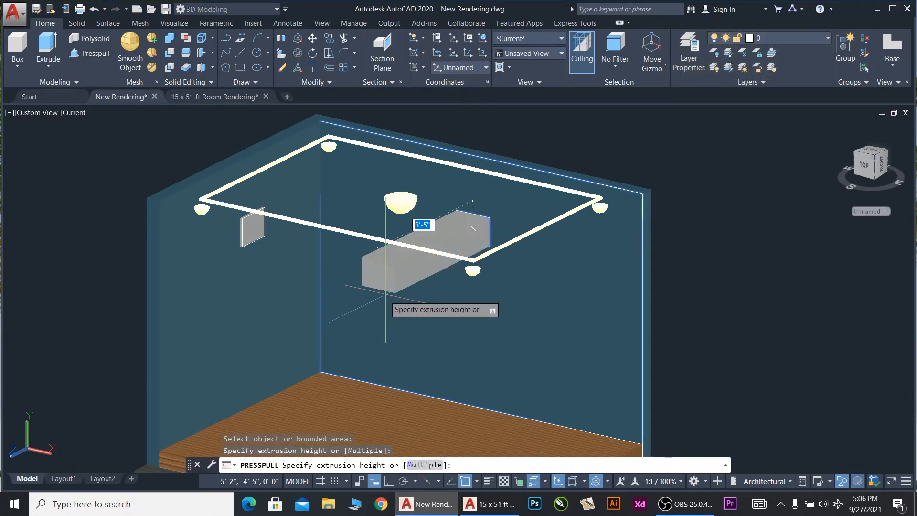
{"action": "type", "text": "1.5"}
{"action": "key", "text": "Return"}
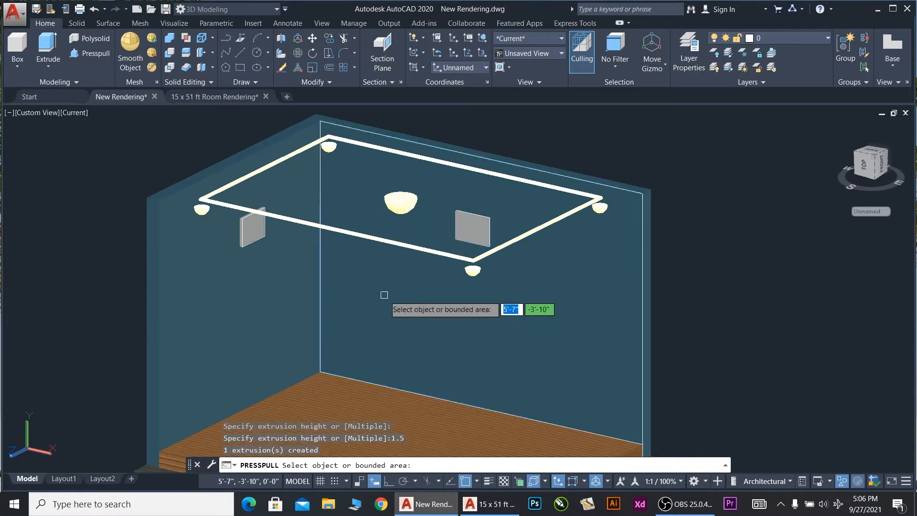
{"action": "key", "text": "Return"}
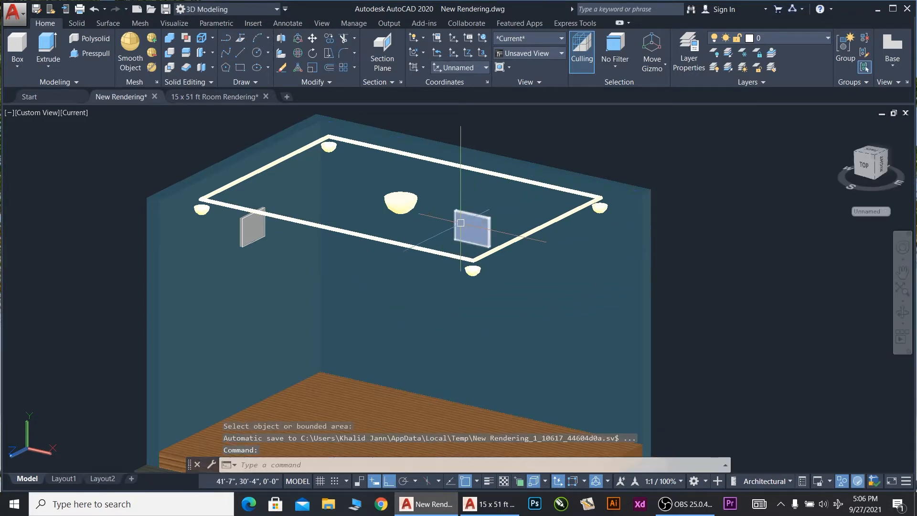
- Move the darker wall's solid picture panel 2 inches back toward its wall
{"action": "left_click", "coordinate": [472, 215]}
{"action": "type", "text": "m"}
{"action": "key", "text": "Return"}
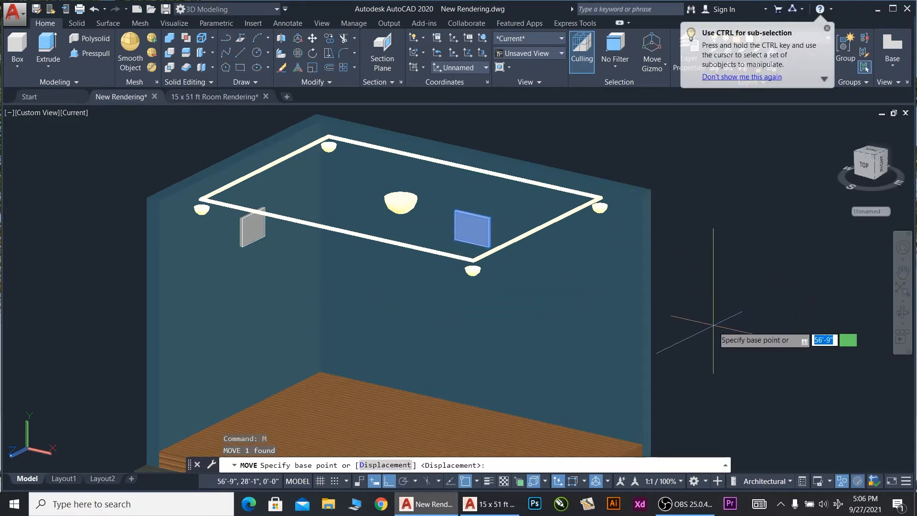
{"action": "left_click", "coordinate": [738, 292]}
{"action": "type", "text": "2"}
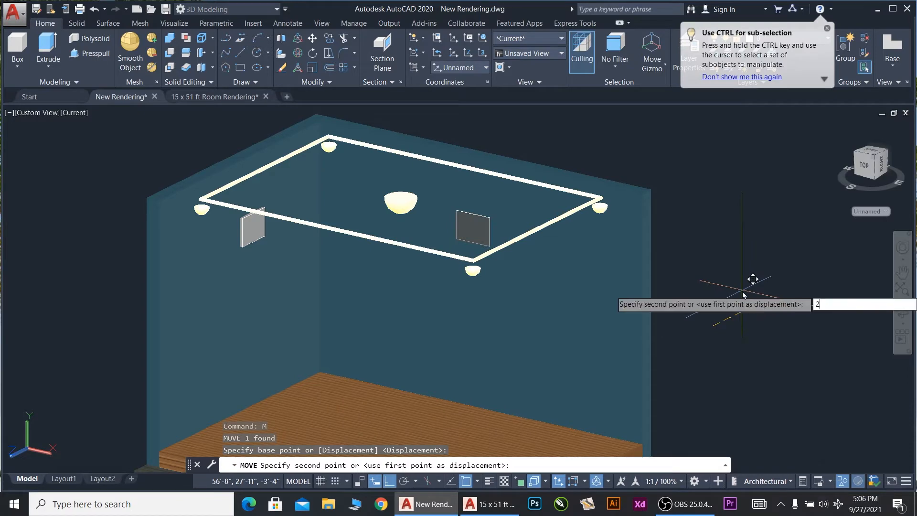
{"action": "key", "text": "Return"}
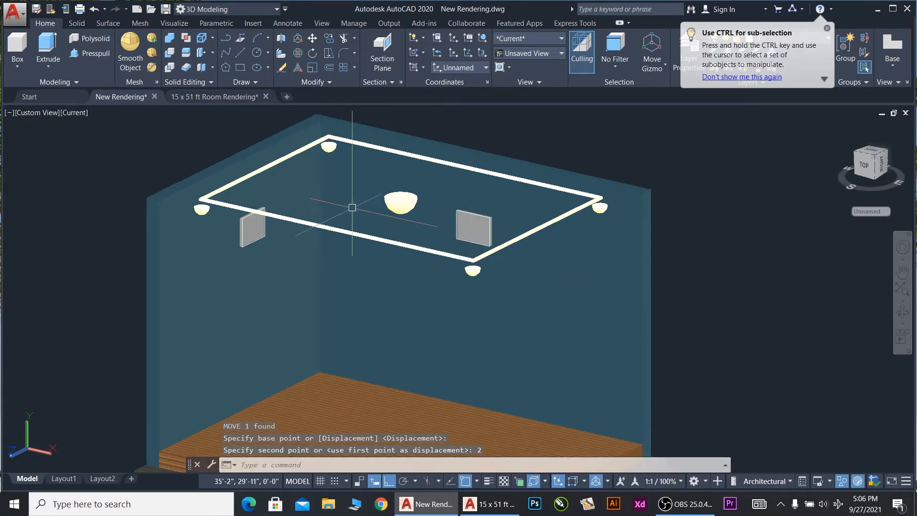
- Delete the leftover outlines in front of both picture panels, keeping the solids
{"action": "scroll", "coordinate": [523, 241], "scroll_direction": "up", "scroll_amount": 5}
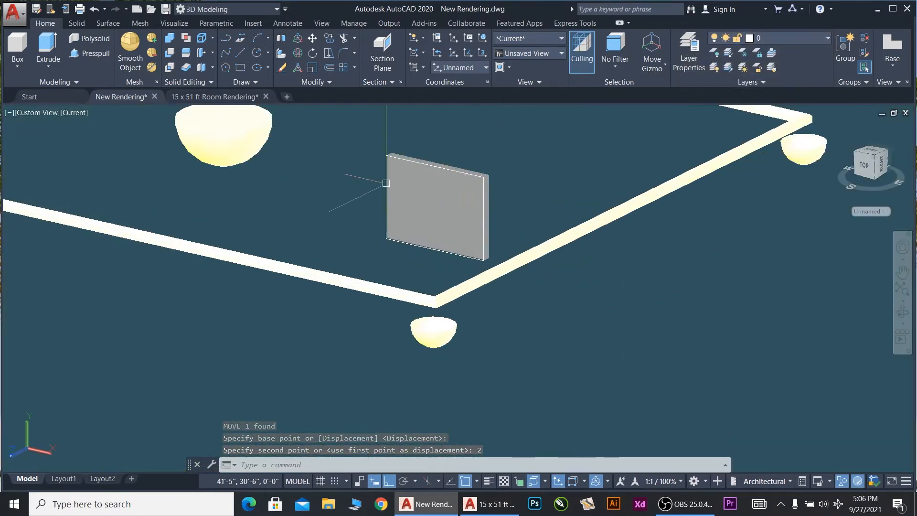
{"action": "left_click", "coordinate": [386, 170]}
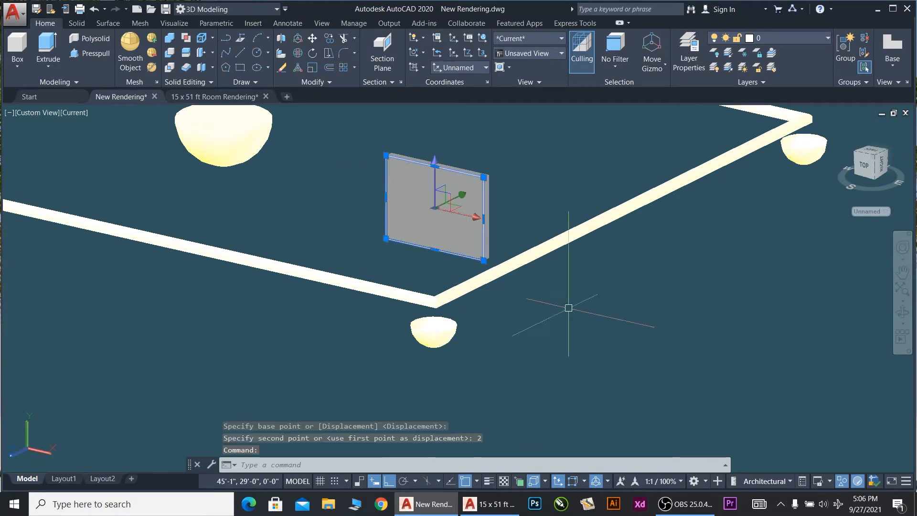
{"action": "key", "text": "Delete"}
{"action": "scroll", "coordinate": [589, 311], "scroll_direction": "down", "scroll_amount": 5}
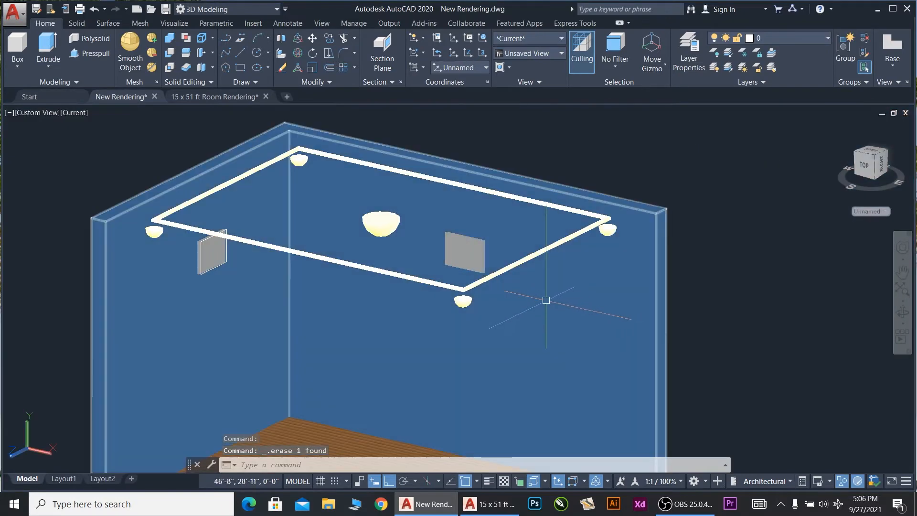
{"action": "scroll", "coordinate": [200, 265], "scroll_direction": "up", "scroll_amount": 5}
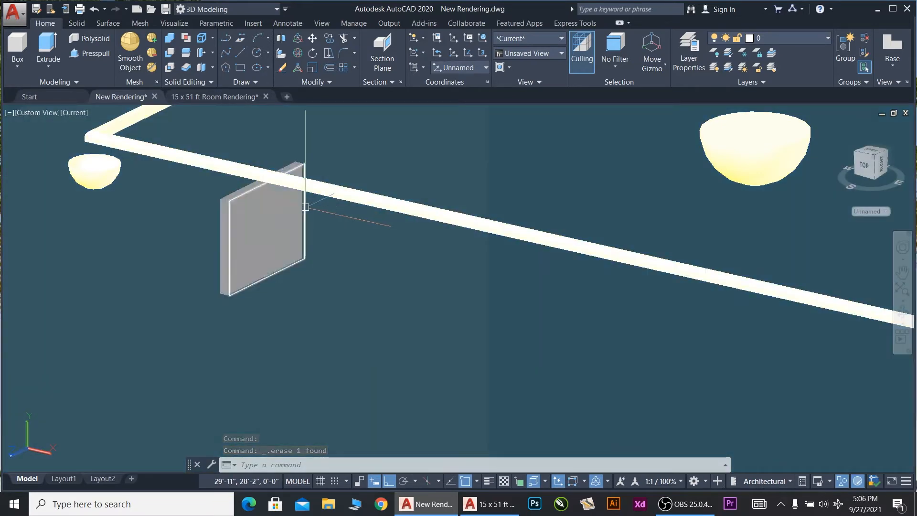
{"action": "left_click", "coordinate": [305, 207]}
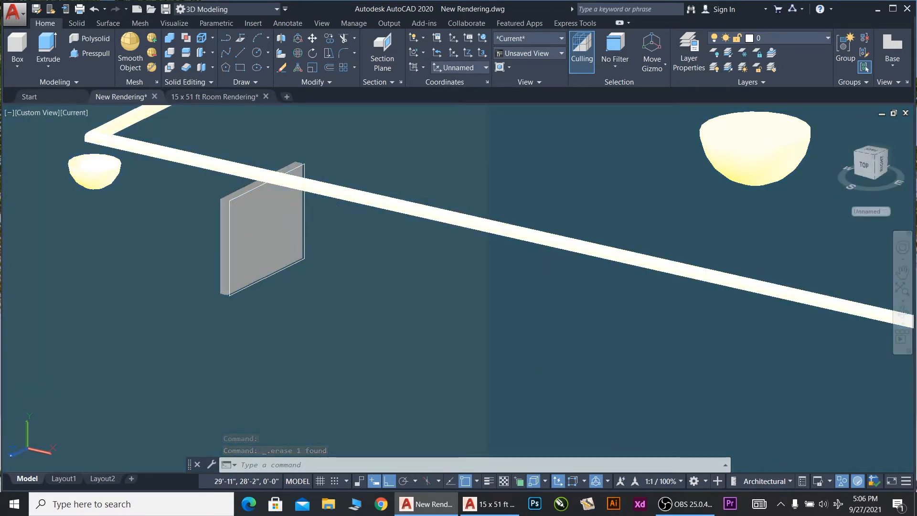
{"action": "key", "text": "Delete"}
{"action": "scroll", "coordinate": [248, 367], "scroll_direction": "down", "scroll_amount": 6}
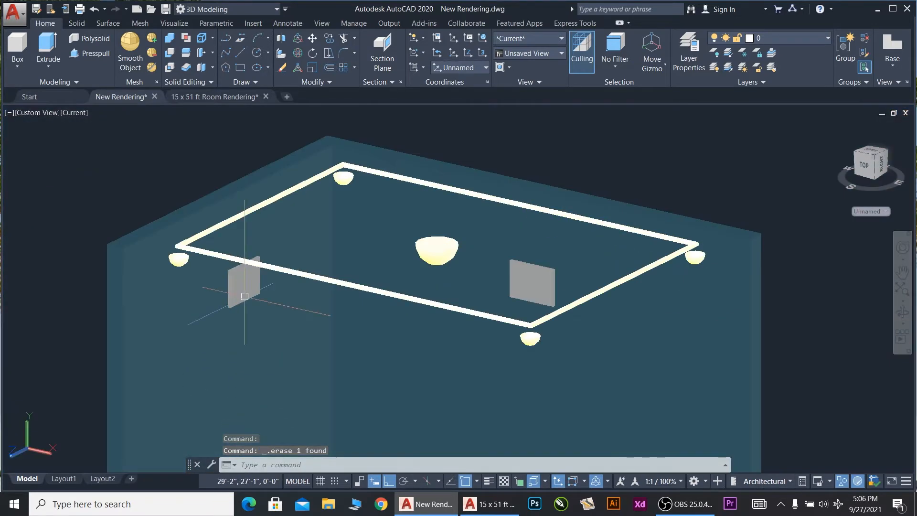
- Draw a six-sided polygon inscribed in an 8-inch-radius circle on the lighter wall, below its picture panel
{"action": "scroll", "coordinate": [248, 367], "scroll_direction": "up", "scroll_amount": 1}
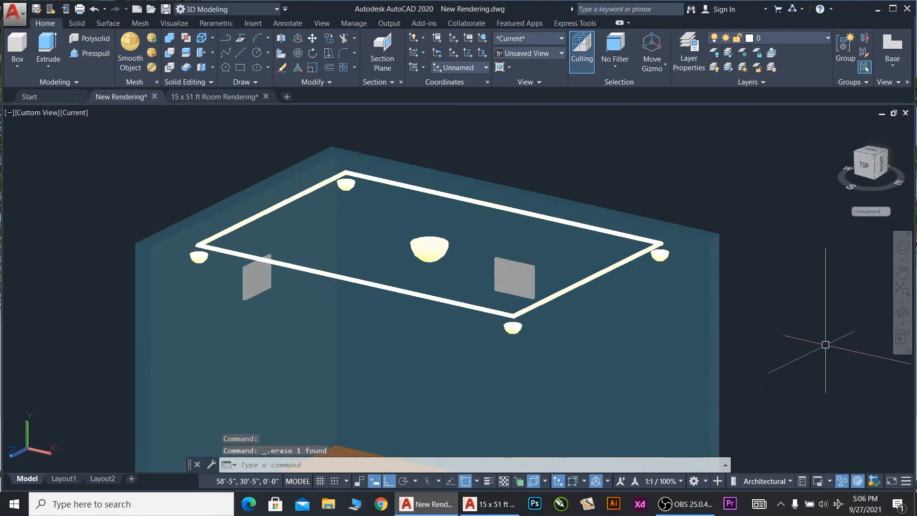
{"action": "middle_click_drag", "start_coordinate": [826, 329], "coordinate": [739, 327], "text": "shift"}
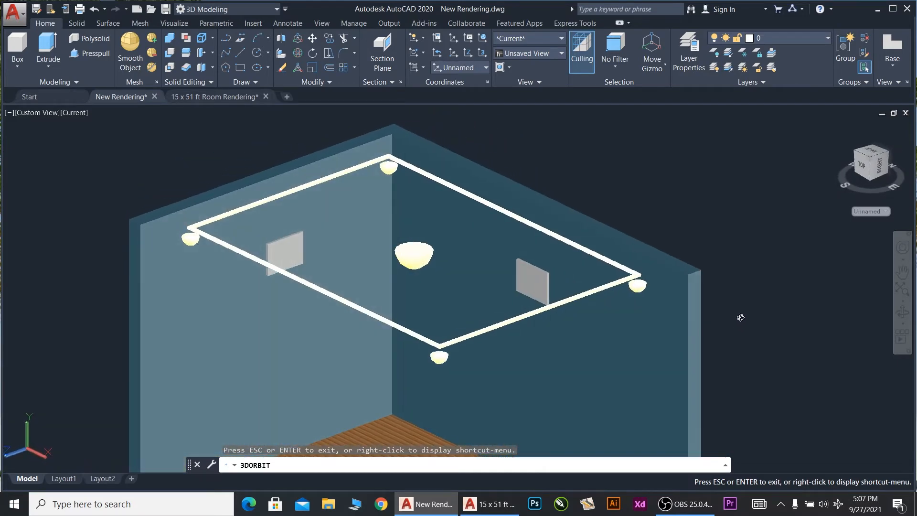
{"action": "scroll", "coordinate": [741, 305], "scroll_direction": "down", "scroll_amount": 5}
{"action": "scroll", "coordinate": [712, 437], "scroll_direction": "up", "scroll_amount": 7}
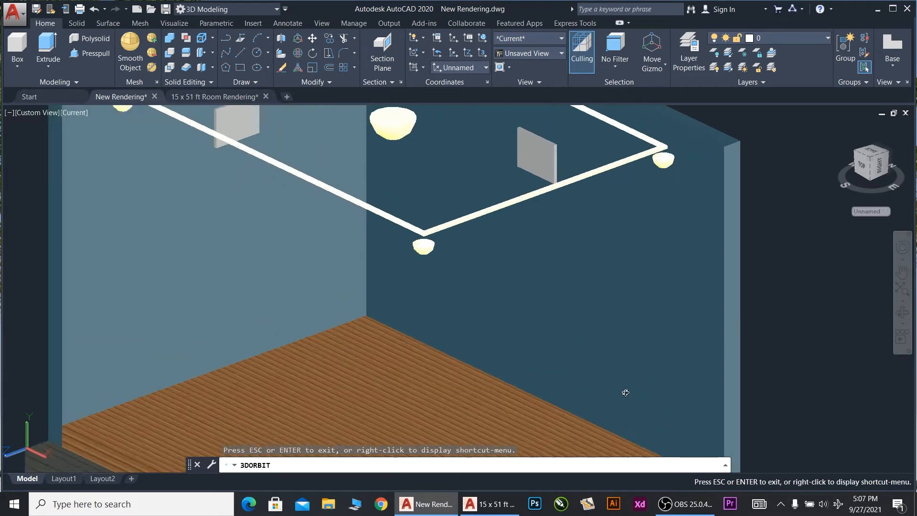
{"action": "scroll", "coordinate": [626, 392], "scroll_direction": "up", "scroll_amount": 1}
{"action": "scroll", "coordinate": [664, 387], "scroll_direction": "down", "scroll_amount": 4}
{"action": "key", "text": "Escape"}
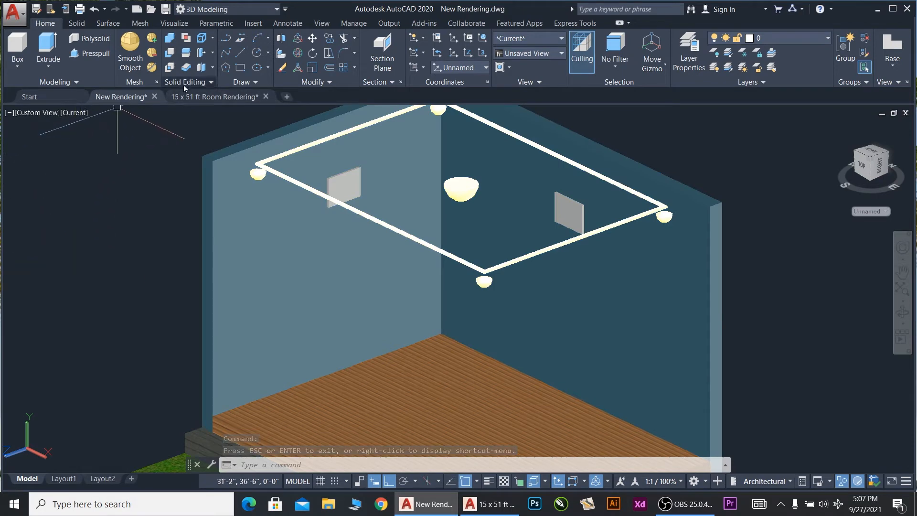
{"action": "left_click", "coordinate": [224, 68]}
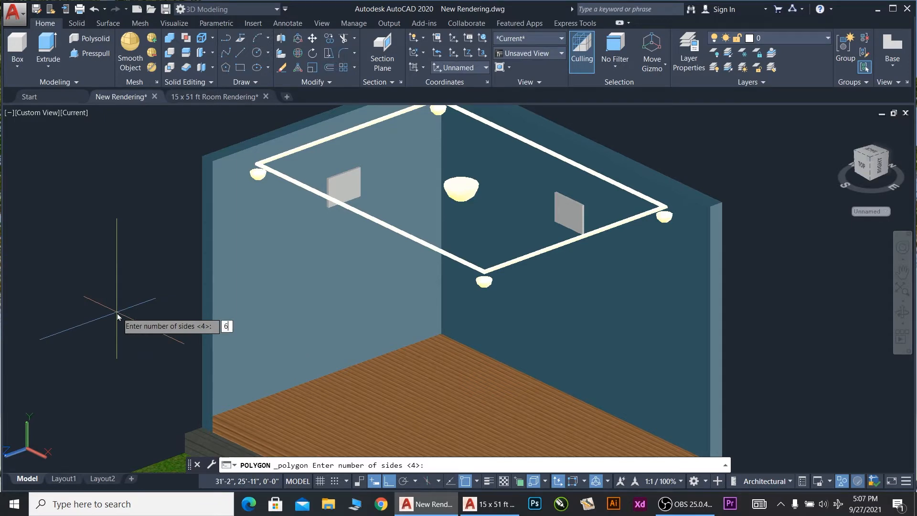
{"action": "key", "text": "Return"}
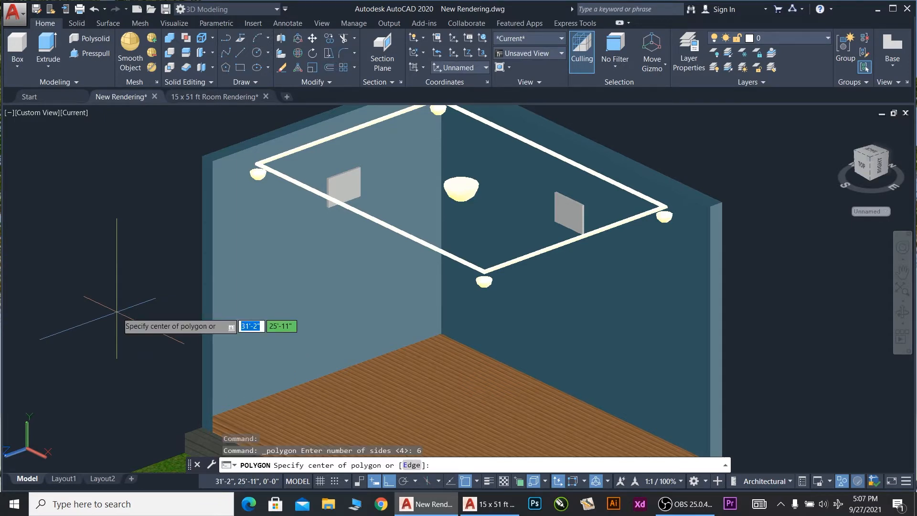
{"action": "key", "text": "Return"}
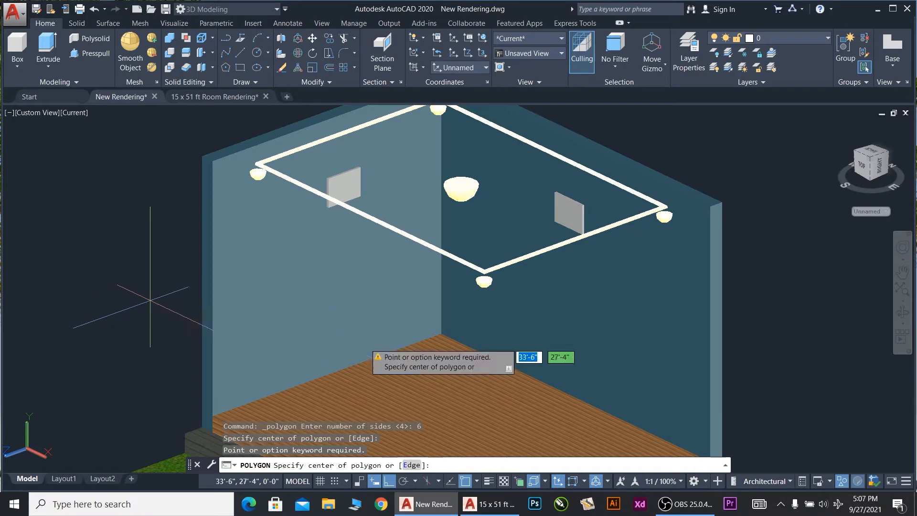
{"action": "left_click", "coordinate": [283, 288]}
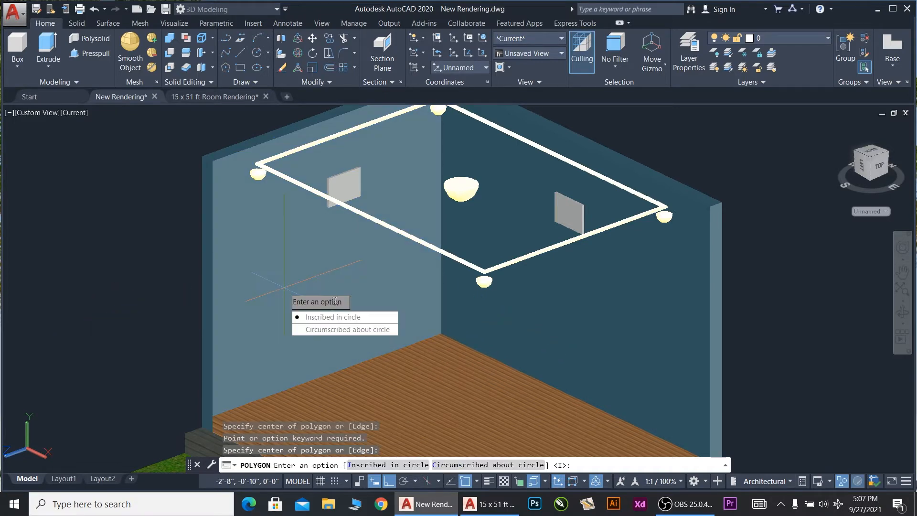
{"action": "left_click", "coordinate": [333, 317]}
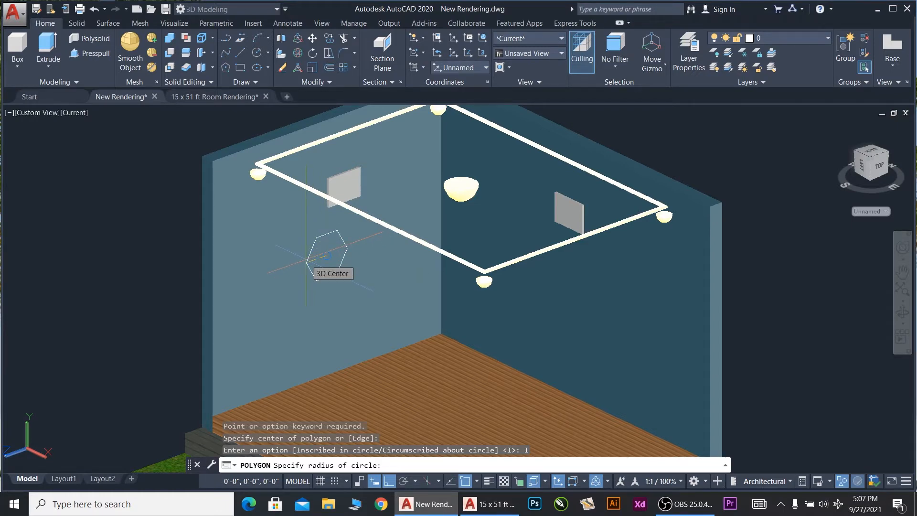
{"action": "type", "text": "8"}
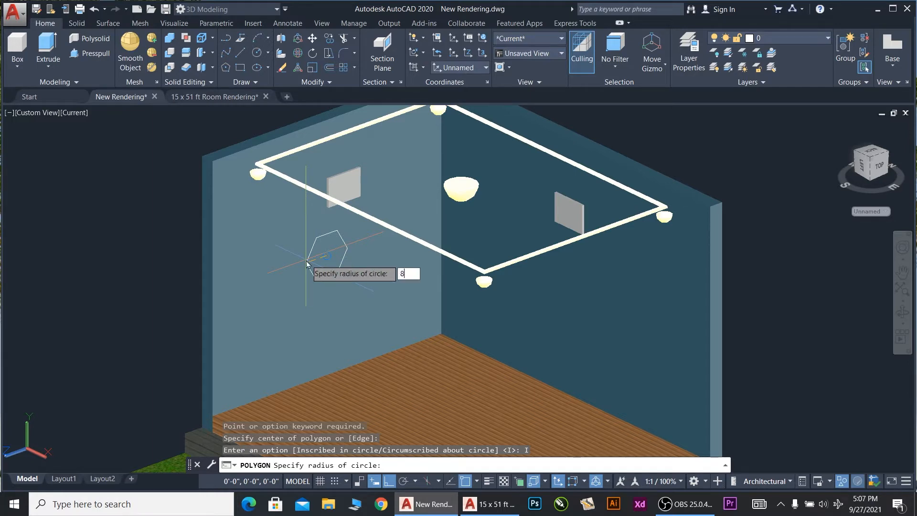
{"action": "key", "text": "Return"}
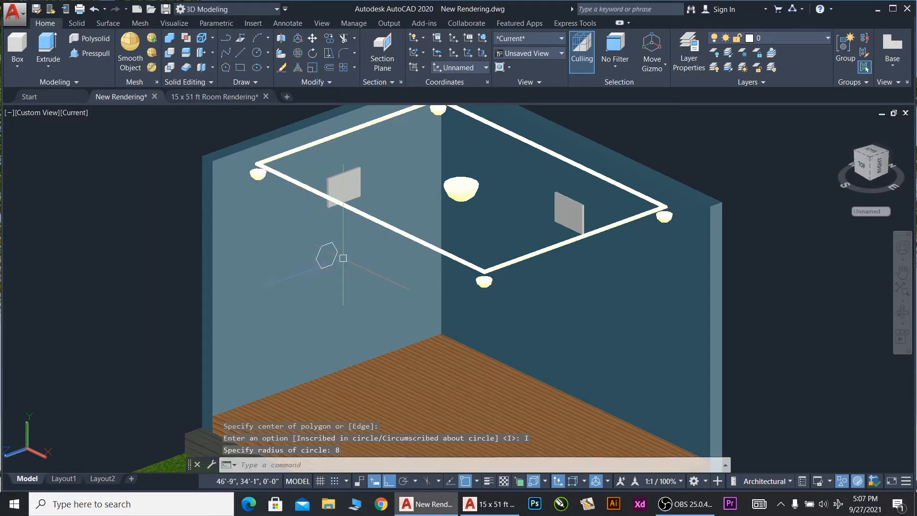
{"action": "scroll", "coordinate": [343, 258], "scroll_direction": "up", "scroll_amount": 6}
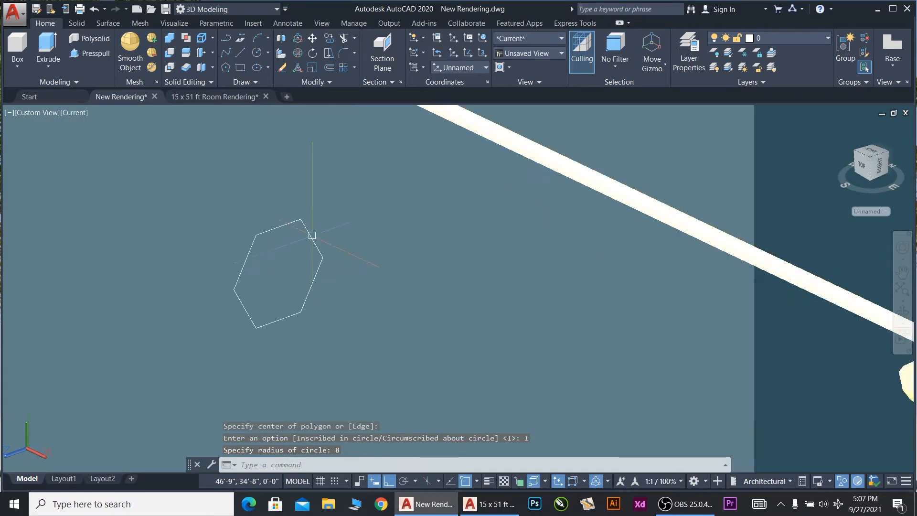
- Move the hexagon off the lighter wall into the empty space outside the room, beside that wall's outer edge
{"action": "left_click", "coordinate": [277, 228]}
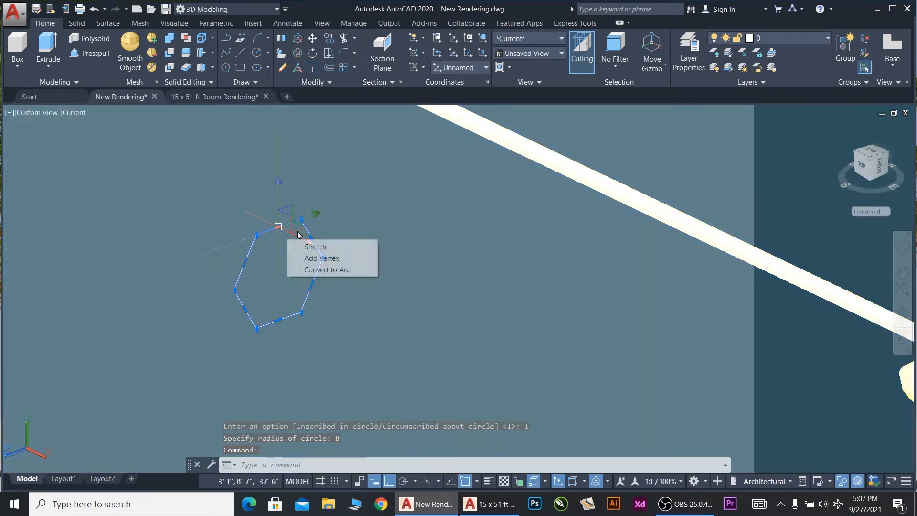
{"action": "scroll", "coordinate": [348, 232], "scroll_direction": "down", "scroll_amount": 5}
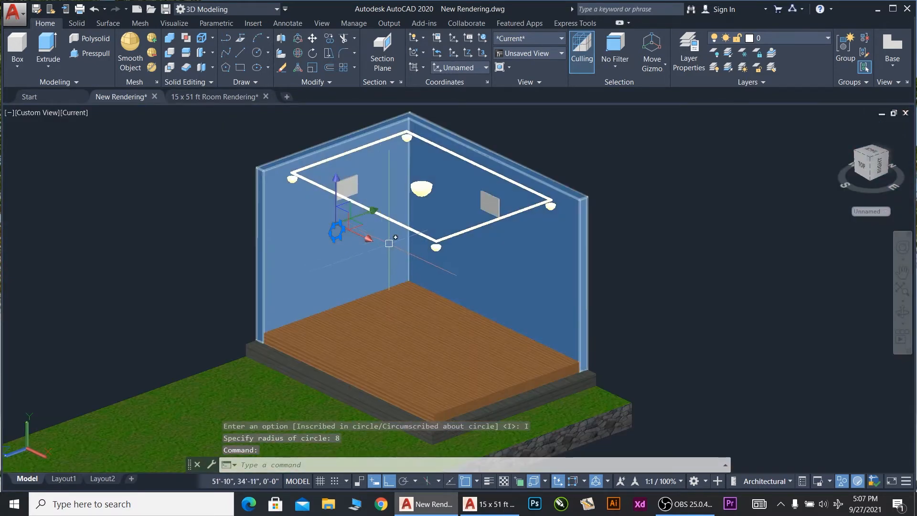
{"action": "key", "text": "Escape"}
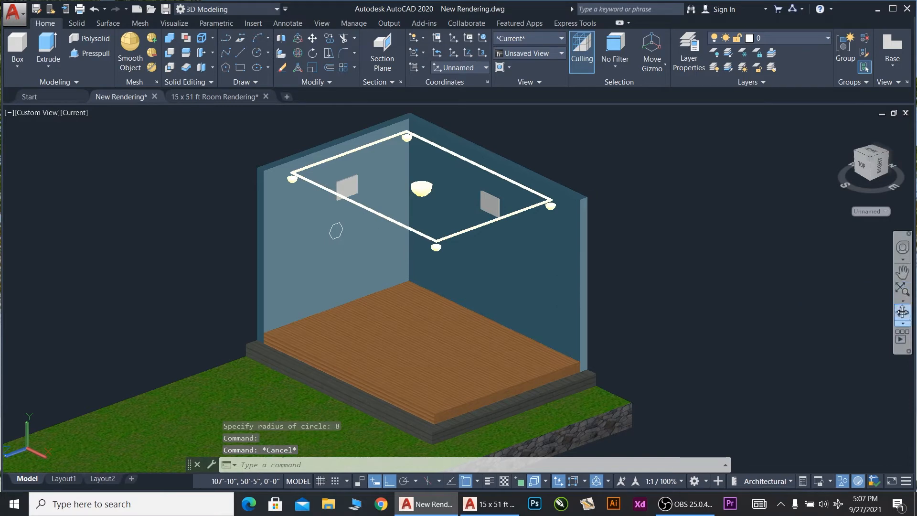
{"action": "left_click", "coordinate": [902, 312]}
{"action": "left_click_drag", "start_coordinate": [355, 265], "coordinate": [334, 244]}
{"action": "key", "text": "Escape"}
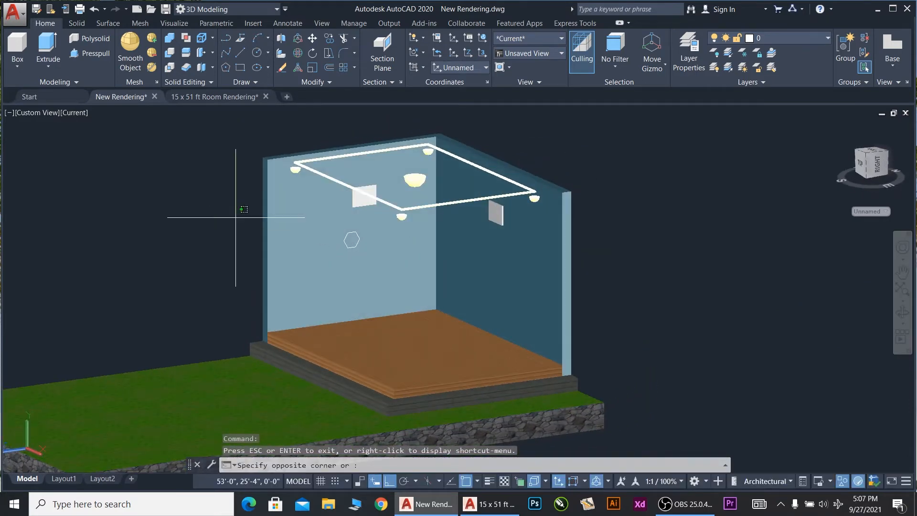
{"action": "left_click", "coordinate": [426, 287]}
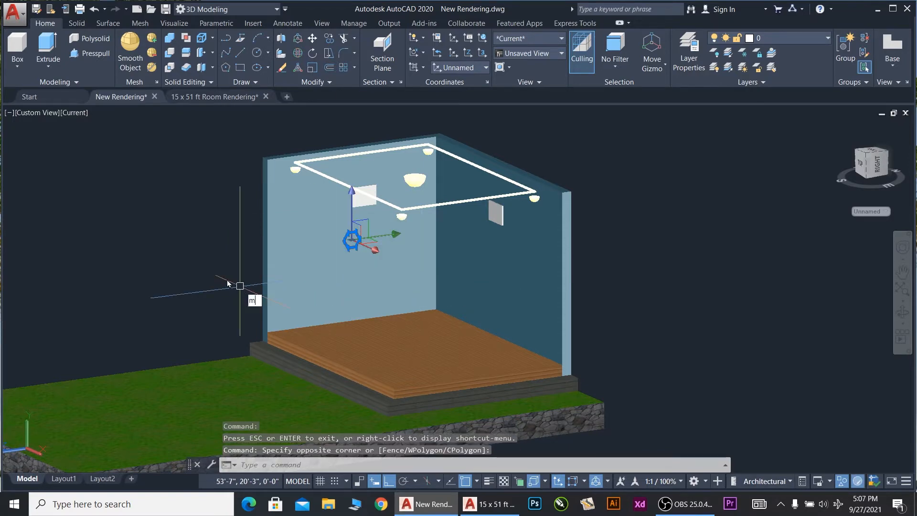
{"action": "key", "text": "Return"}
{"action": "left_click", "coordinate": [215, 260]}
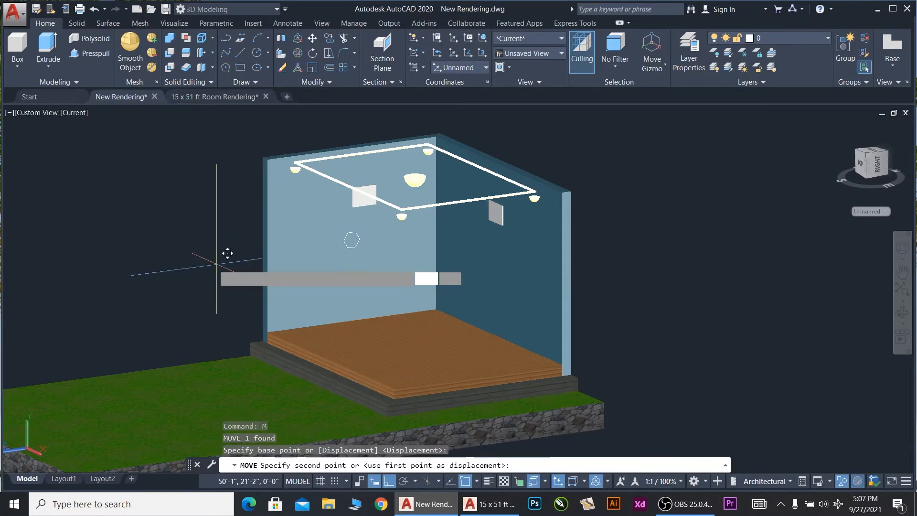
{"action": "left_click", "coordinate": [86, 269]}
- Offset the hexagon outward by 0.6 inch to form a double outline
{"action": "scroll", "coordinate": [131, 244], "scroll_direction": "up", "scroll_amount": 5}
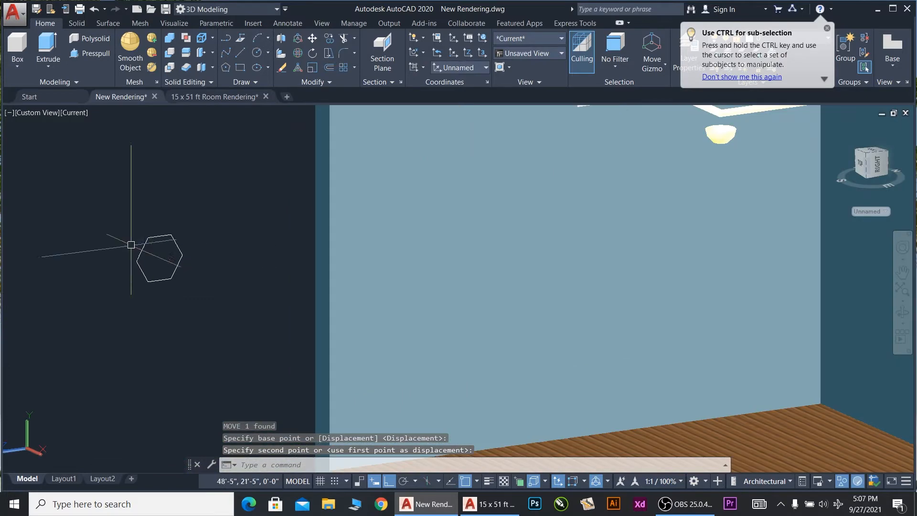
{"action": "scroll", "coordinate": [123, 233], "scroll_direction": "up", "scroll_amount": 2}
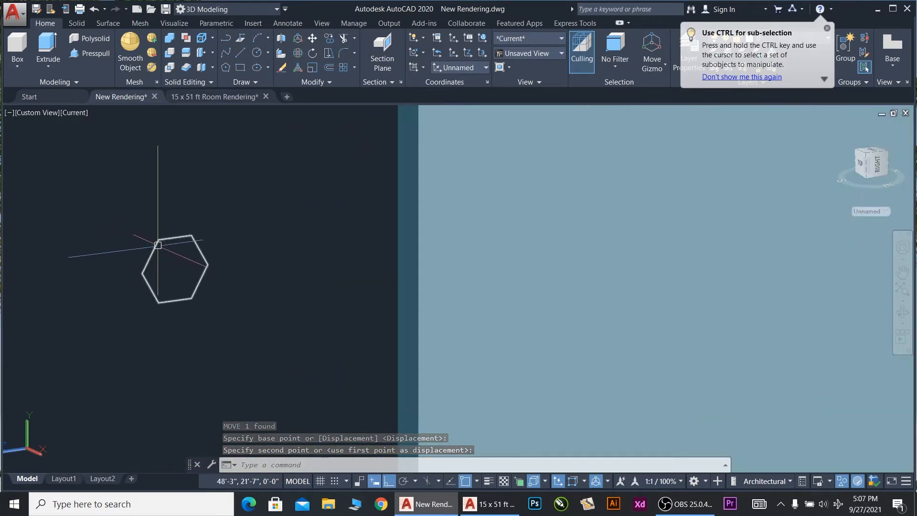
{"action": "left_click", "coordinate": [158, 244]}
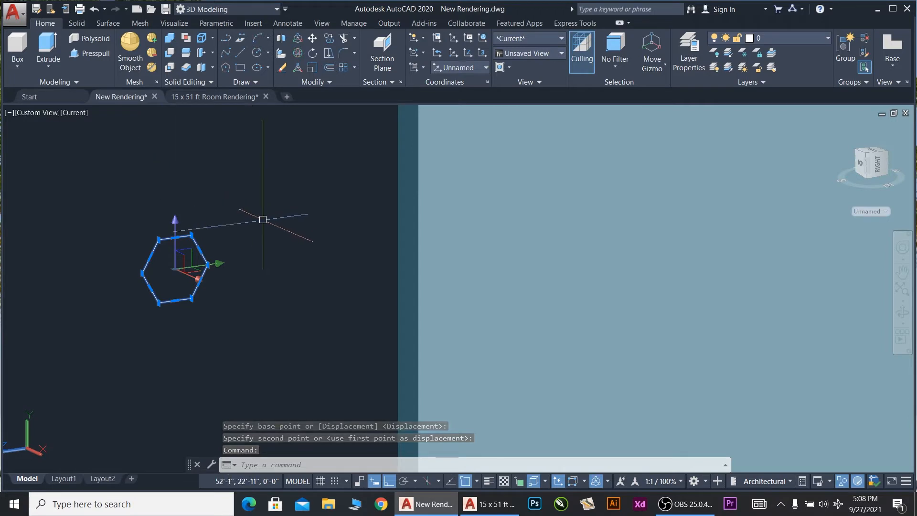
{"action": "type", "text": "o"}
{"action": "key", "text": "Return"}
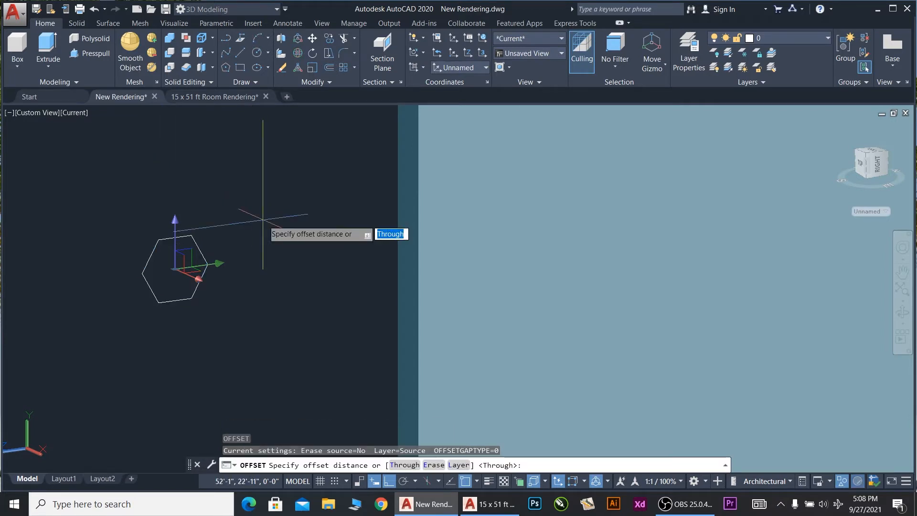
{"action": "type", "text": ".6"}
{"action": "key", "text": "Return"}
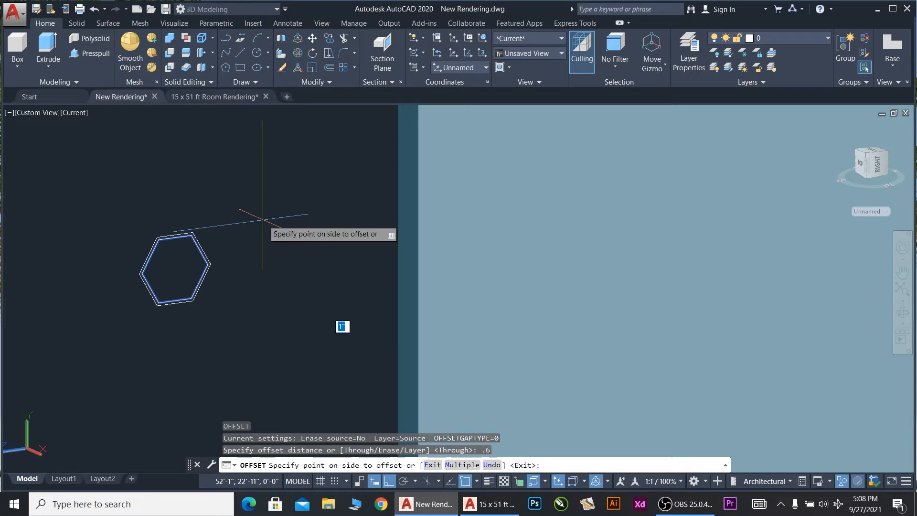
{"action": "left_click", "coordinate": [245, 190]}
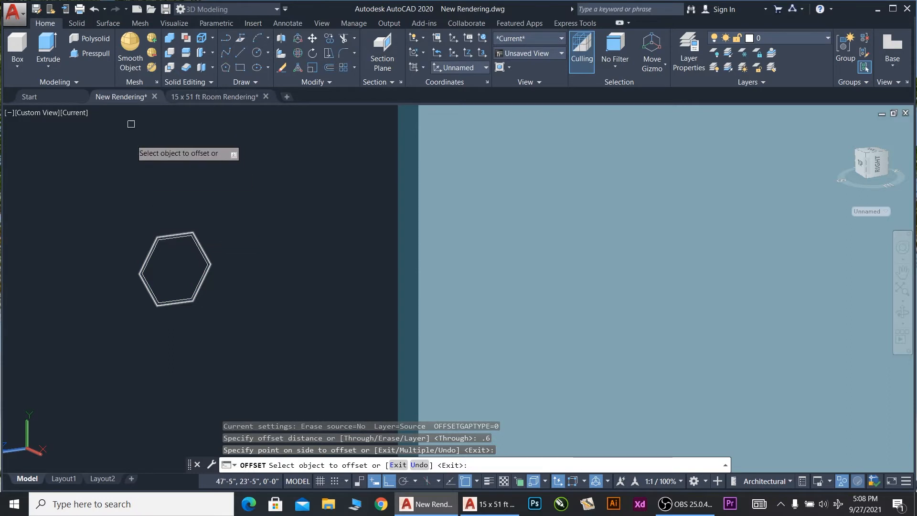
{"action": "scroll", "coordinate": [181, 234], "scroll_direction": "up", "scroll_amount": 3}
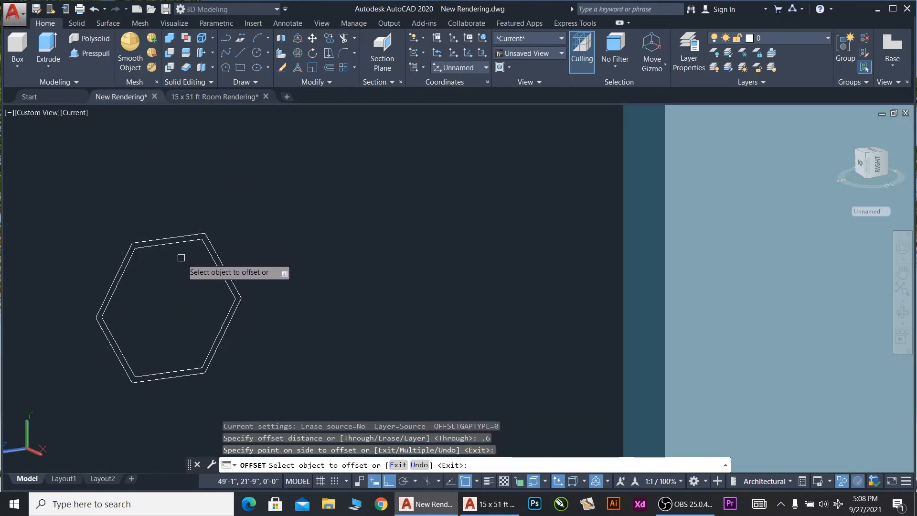
{"action": "left_click", "coordinate": [183, 243]}
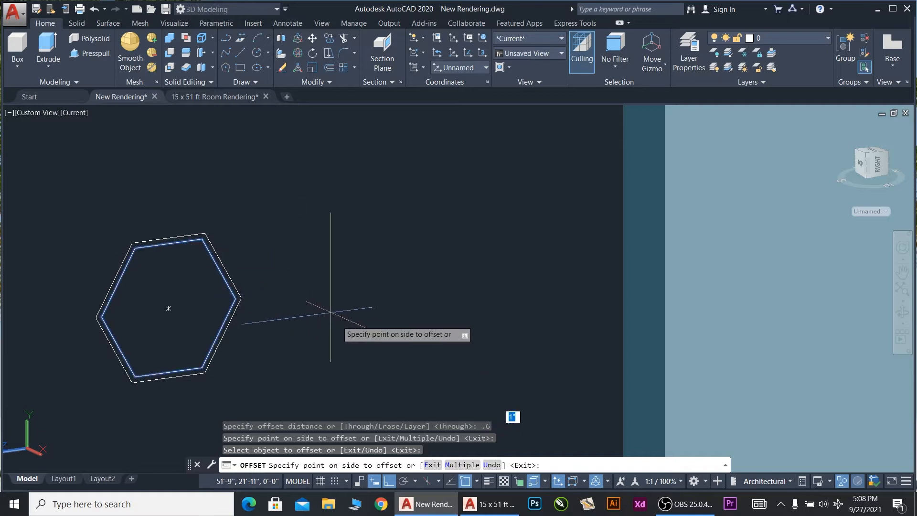
{"action": "scroll", "coordinate": [347, 292], "scroll_direction": "down", "scroll_amount": 5}
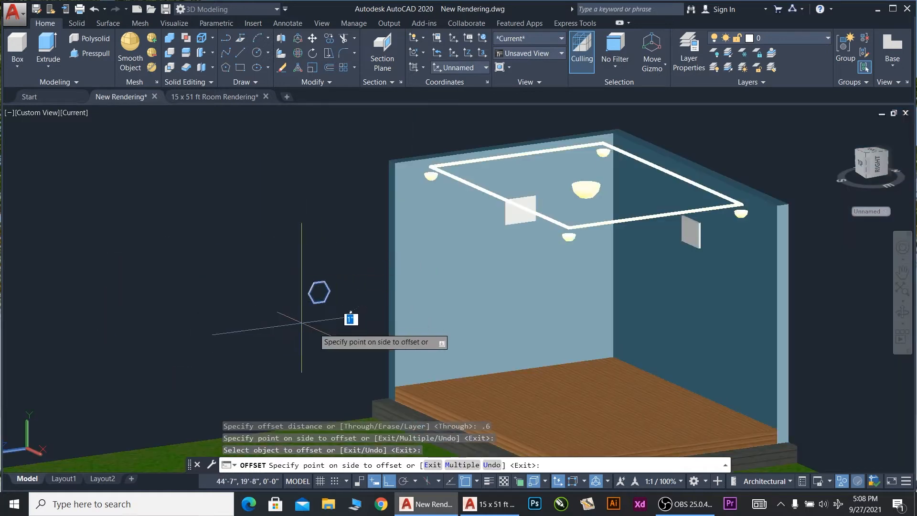
{"action": "key", "text": "Escape"}
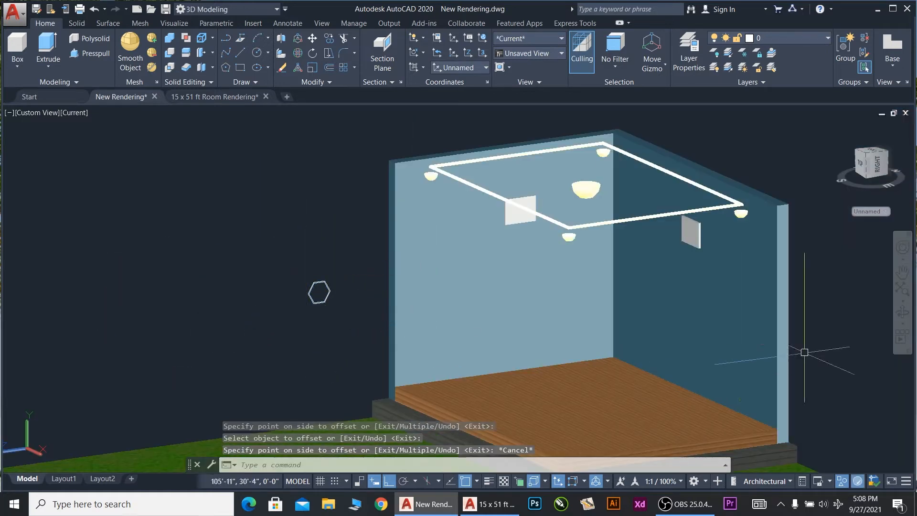
- Presspull the inner hexagon outline 8 inches toward the room side
{"action": "left_click", "coordinate": [901, 314]}
{"action": "left_click_drag", "start_coordinate": [405, 307], "coordinate": [334, 307]}
{"action": "key", "text": "Escape"}
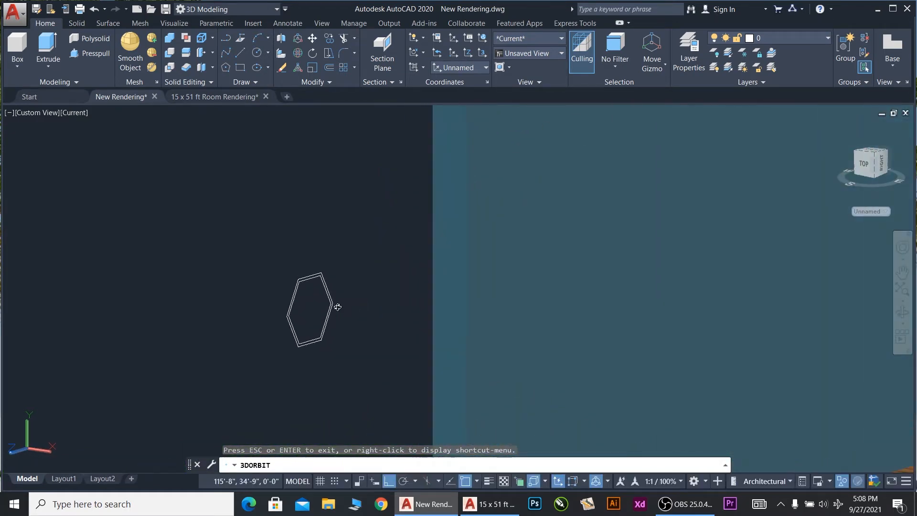
{"action": "left_click", "coordinate": [92, 55]}
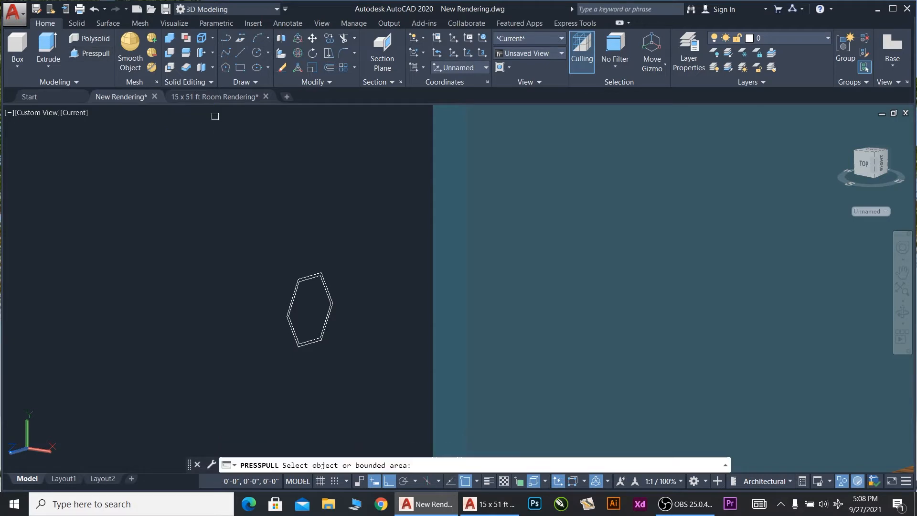
{"action": "left_click", "coordinate": [316, 278]}
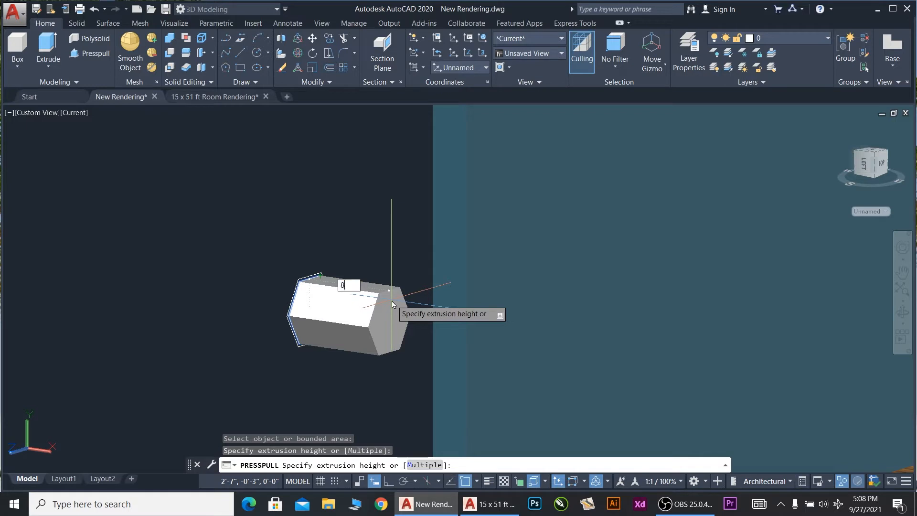
{"action": "key", "text": "Return"}
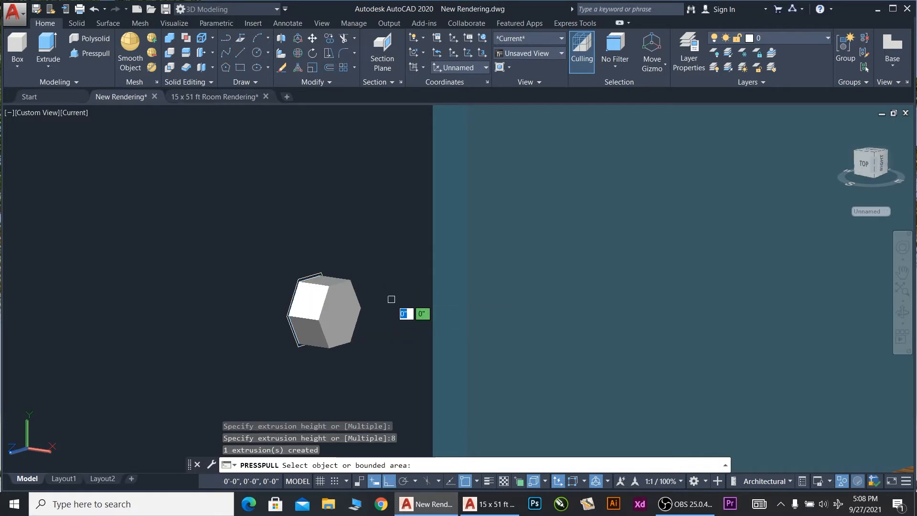
- Presspull the outer hexagon outline 8 inches in the same direction as the inner solid
{"action": "scroll", "coordinate": [319, 272], "scroll_direction": "up", "scroll_amount": 2}
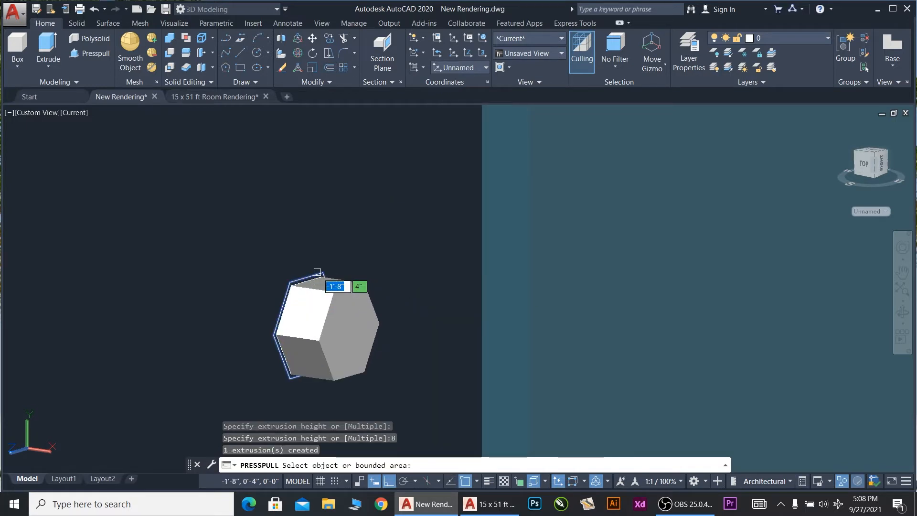
{"action": "left_click", "coordinate": [317, 273]}
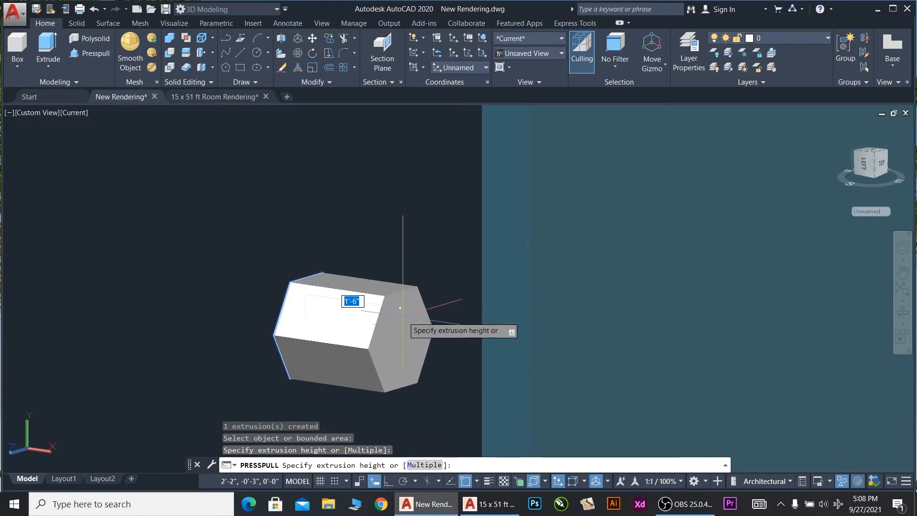
{"action": "key", "text": "Return"}
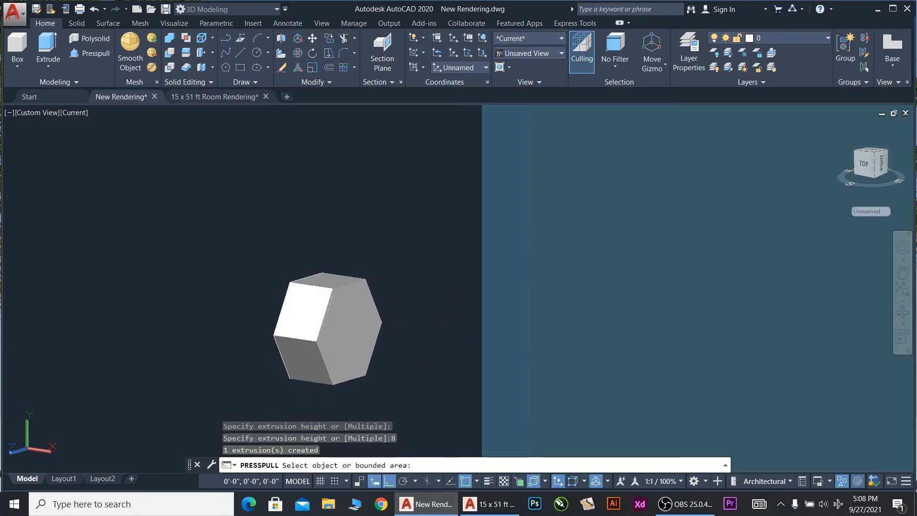
- Delete the two leftover outlines behind the hexagonal solids
{"action": "left_click", "coordinate": [235, 218]}
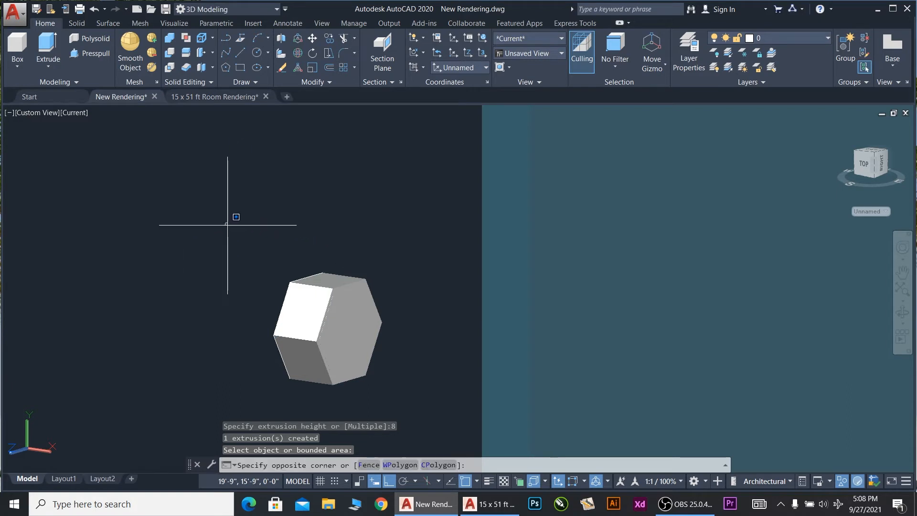
{"action": "left_click", "coordinate": [357, 397]}
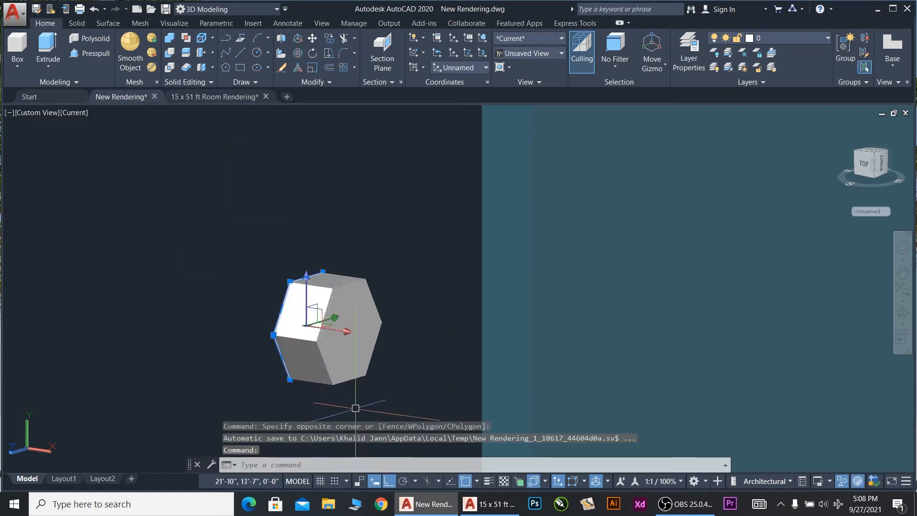
{"action": "key", "text": "Delete"}
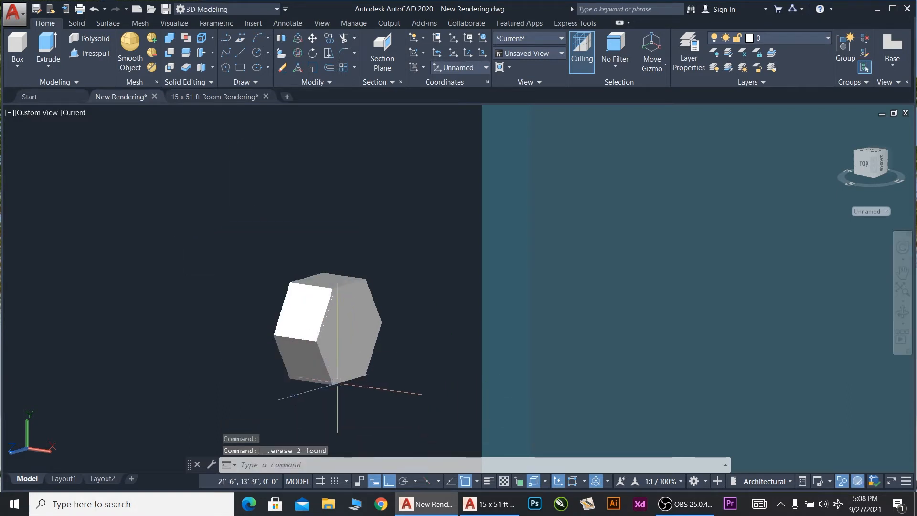
- Try to hollow the hexagon by presspulling its inner face backward through the solid, and undo both this and the outline deletion
{"action": "left_click", "coordinate": [86, 51]}
{"action": "left_click", "coordinate": [351, 315]}
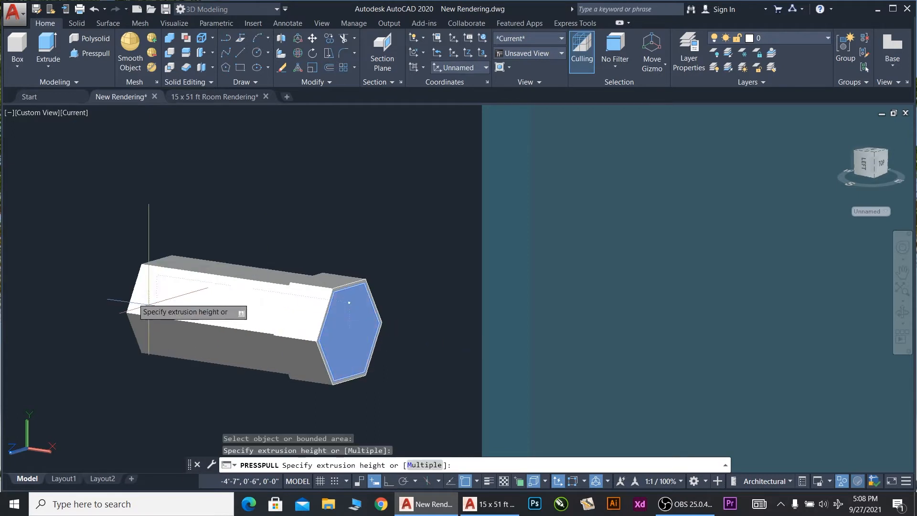
{"action": "left_click", "coordinate": [148, 303]}
{"action": "key", "text": "Return"}
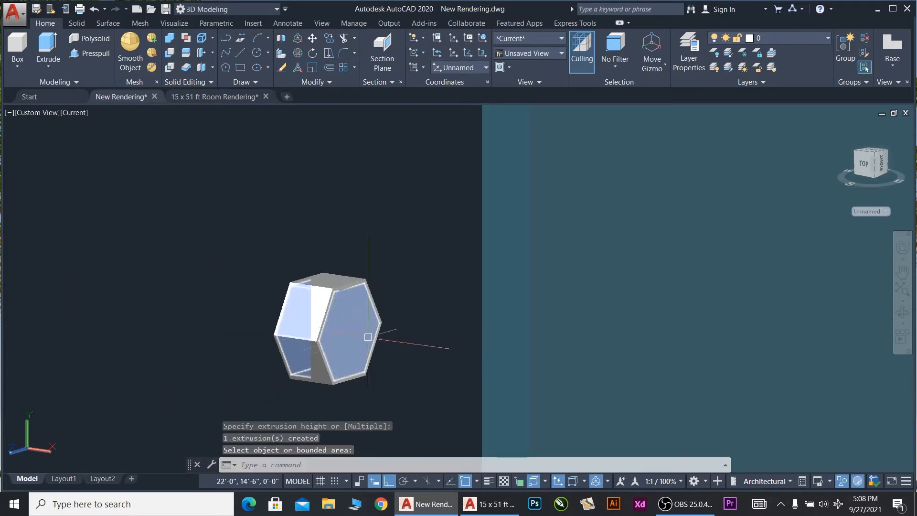
{"action": "key", "text": "ctrl+z"}
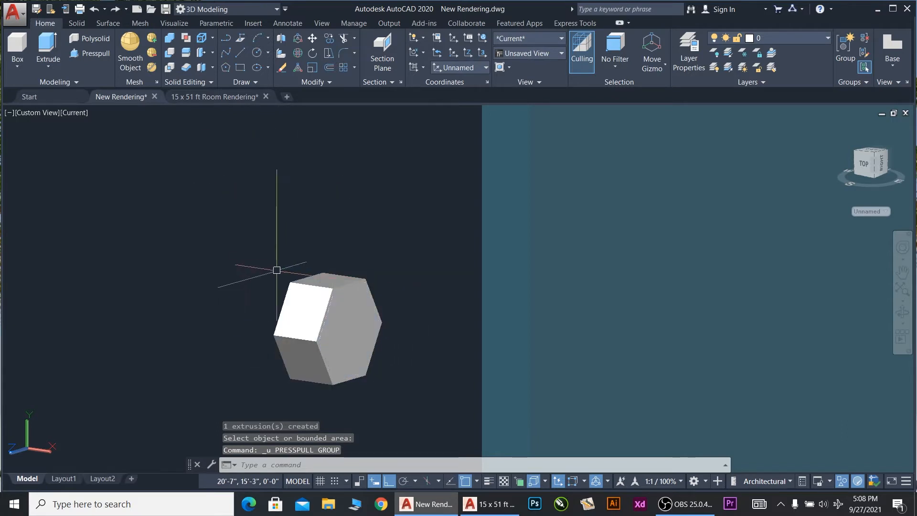
{"action": "key", "text": "ctrl+z"}
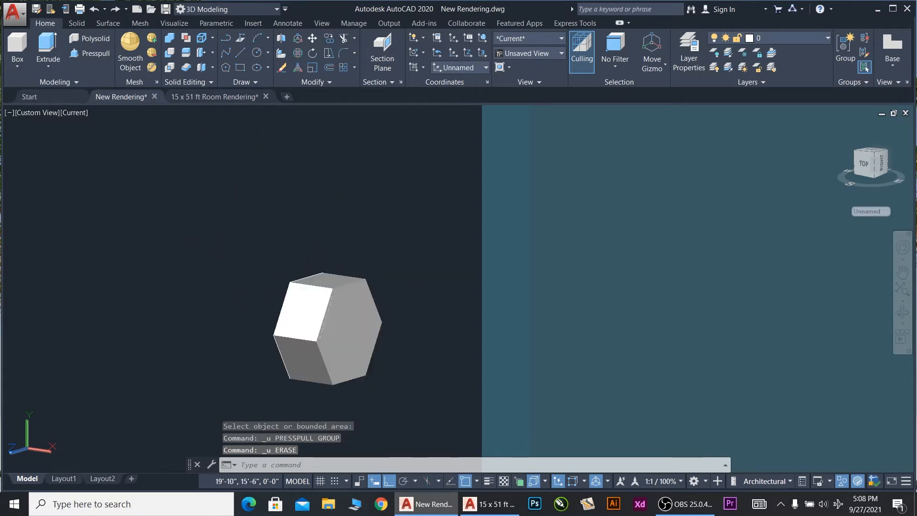
- Delete both leftover hexagon outlines again, keeping the inner and outer solids
{"action": "left_click", "coordinate": [229, 241]}
{"action": "left_click", "coordinate": [392, 395]}
{"action": "key", "text": "Delete"}
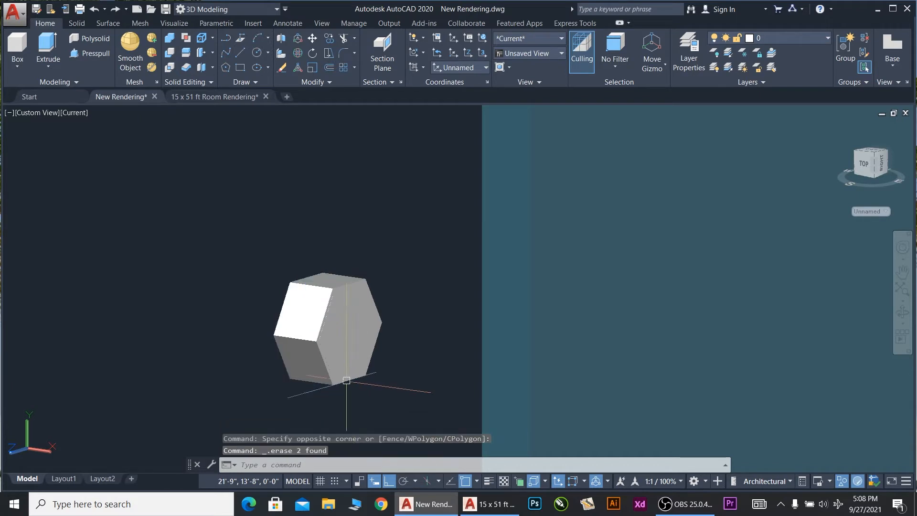
- Subtract the inner hexagonal solid from the outer one to make a hollow hexagonal frame
{"action": "left_click", "coordinate": [170, 53]}
{"action": "left_click", "coordinate": [302, 313]}
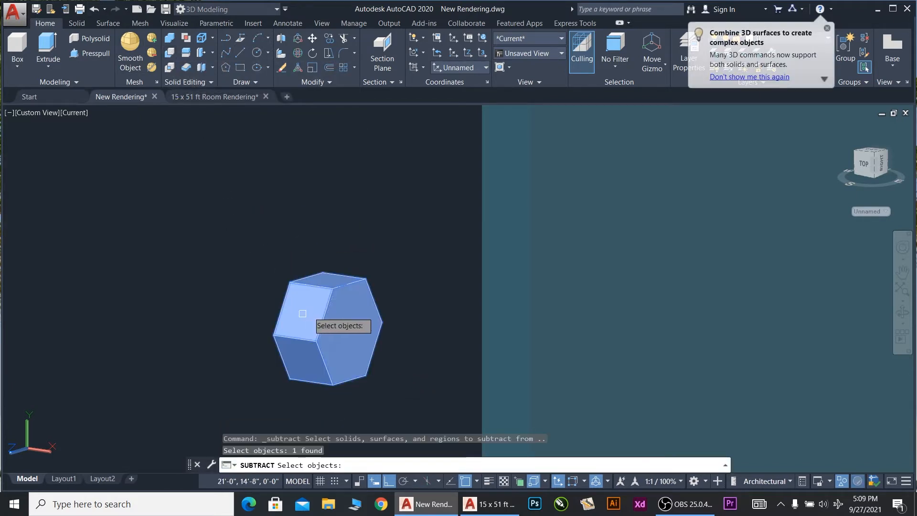
{"action": "key", "text": "Return"}
{"action": "left_click", "coordinate": [367, 323]}
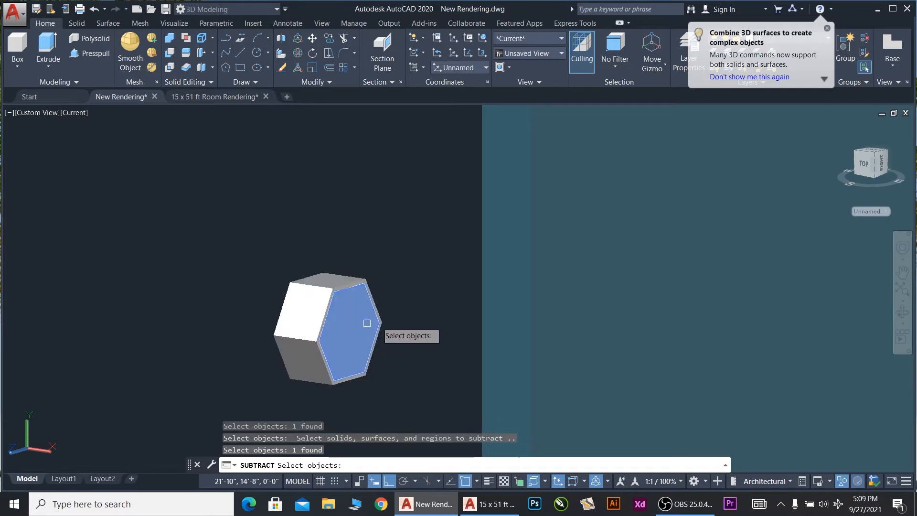
{"action": "key", "text": "Return"}
{"action": "scroll", "coordinate": [375, 330], "scroll_direction": "up", "scroll_amount": 2}
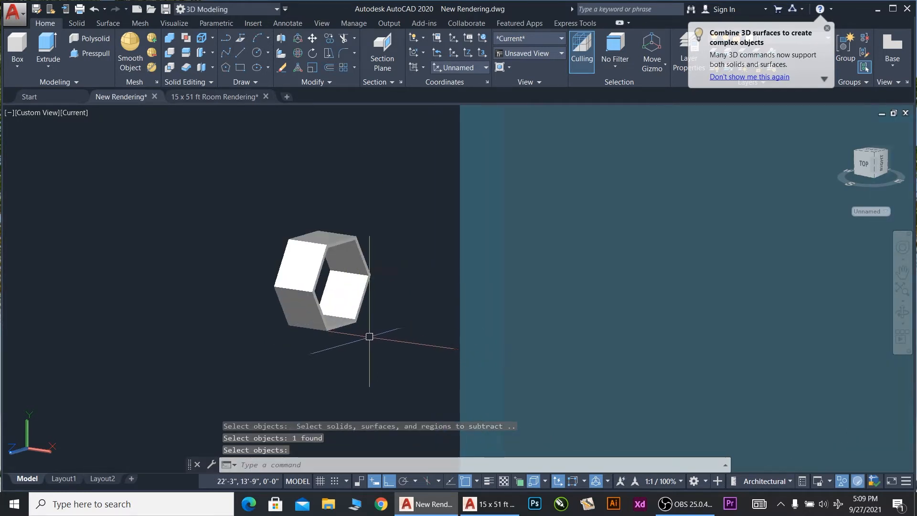
{"action": "key", "text": "Escape"}
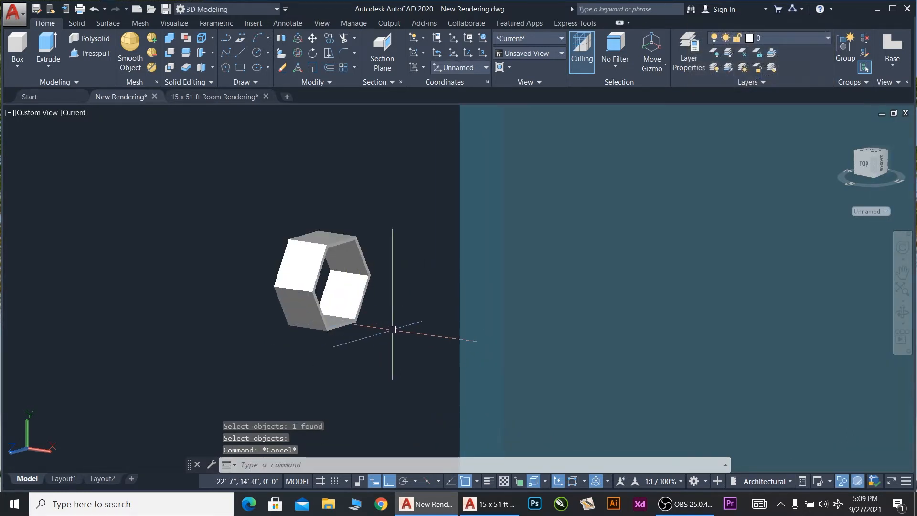
- Copy the hollow hexagonal frame so that the copy's right corner meets the original's left corner
{"action": "type", "text": "c"}
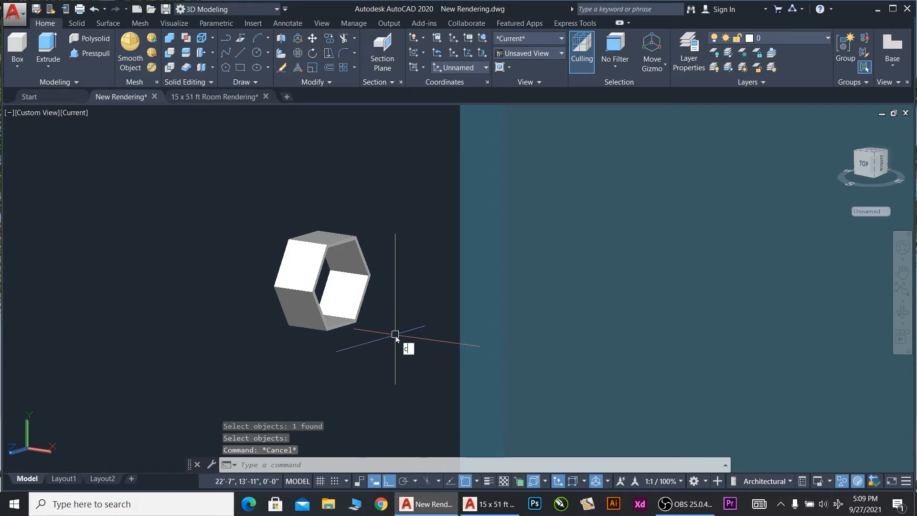
{"action": "type", "text": "t o"}
{"action": "key", "text": "Return"}
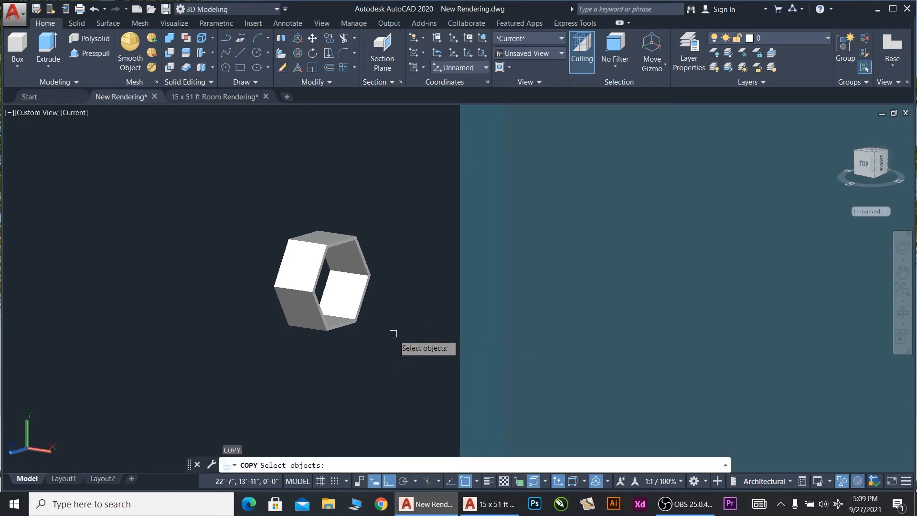
{"action": "left_click", "coordinate": [365, 293]}
{"action": "key", "text": "Return"}
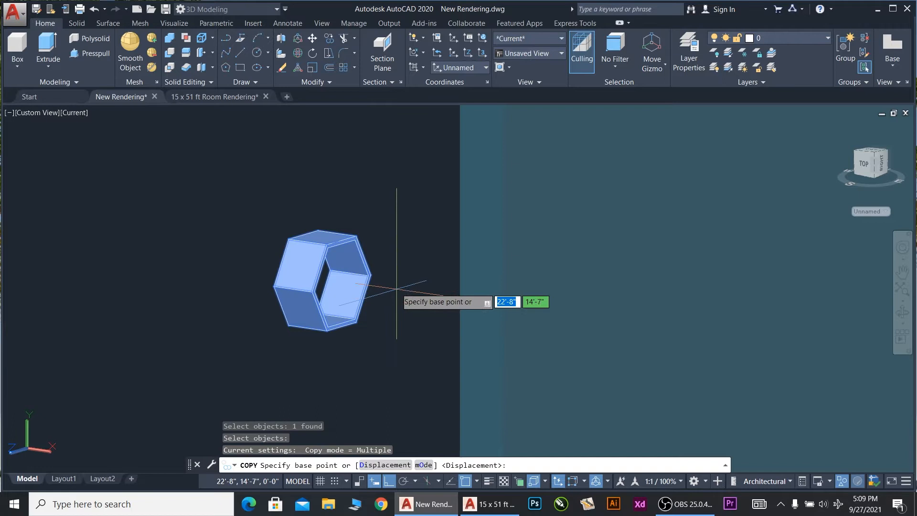
{"action": "left_click", "coordinate": [371, 274]}
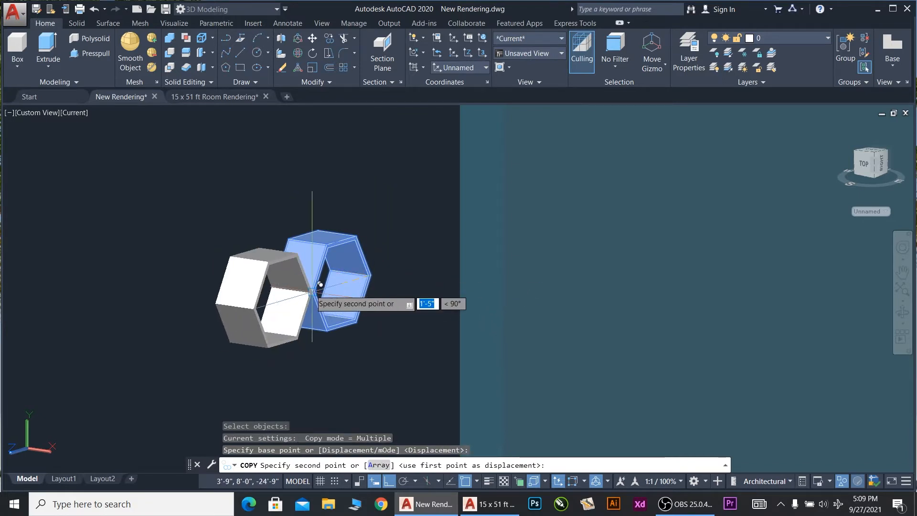
{"action": "left_click", "coordinate": [320, 284]}
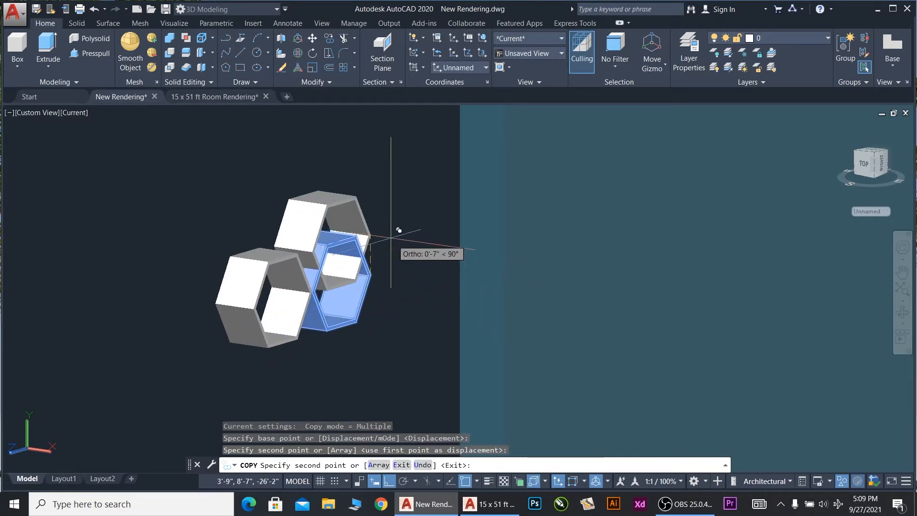
{"action": "key", "text": "Escape"}
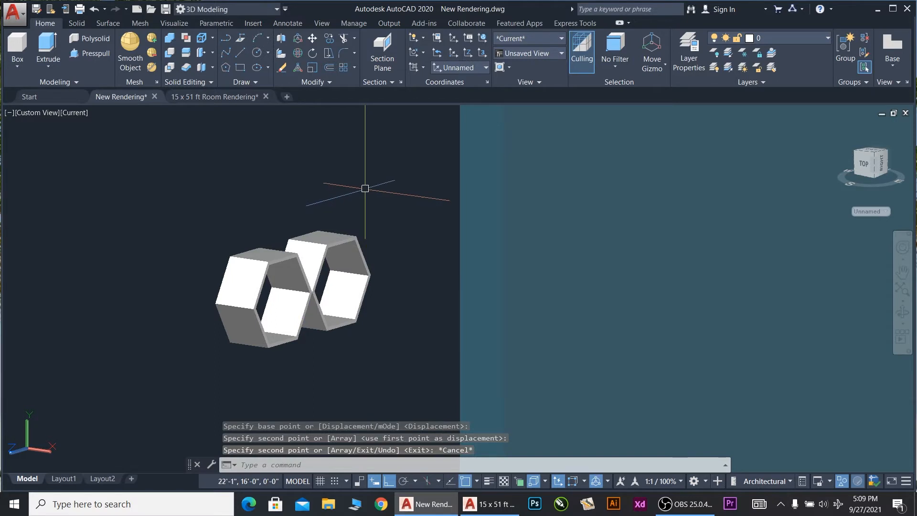
- Try to move the original hexagonal frame up so it rests above the gap beside the copy, and undo the move
{"action": "left_click", "coordinate": [359, 306]}
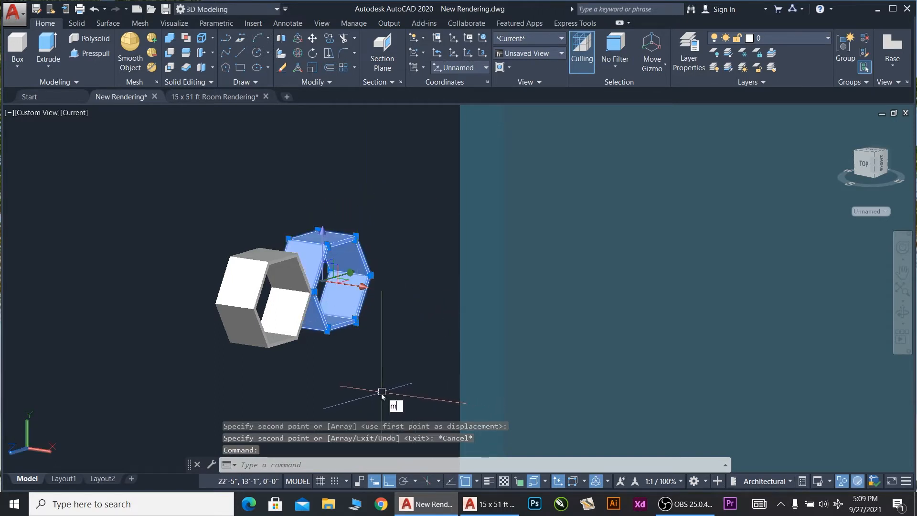
{"action": "key", "text": "Return"}
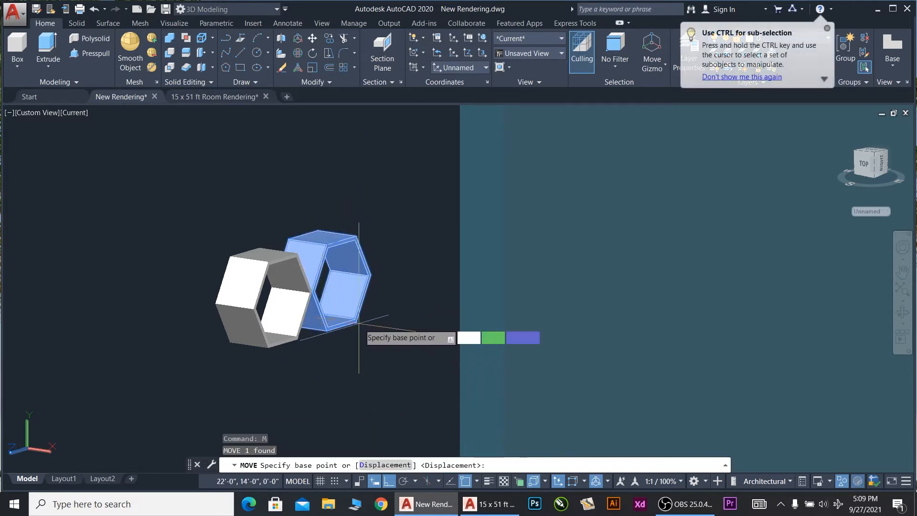
{"action": "left_click", "coordinate": [358, 322]}
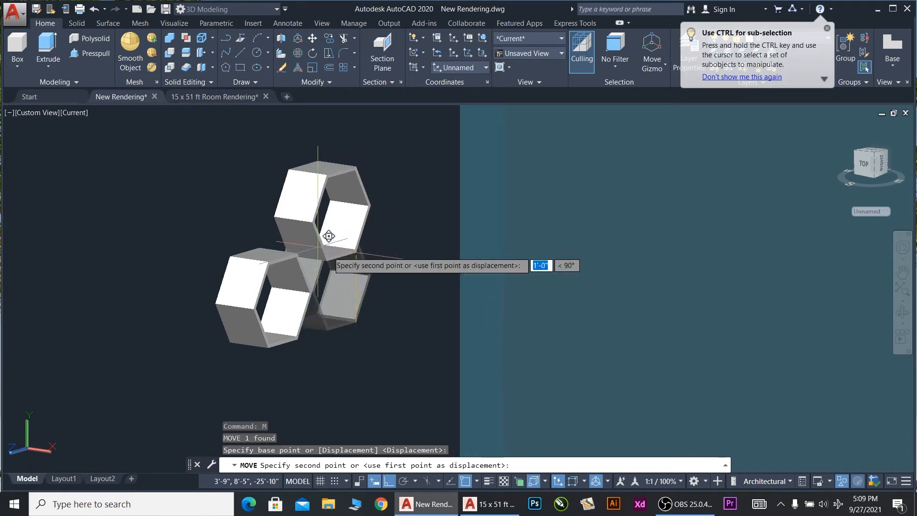
{"action": "scroll", "coordinate": [334, 236], "scroll_direction": "up", "scroll_amount": 3}
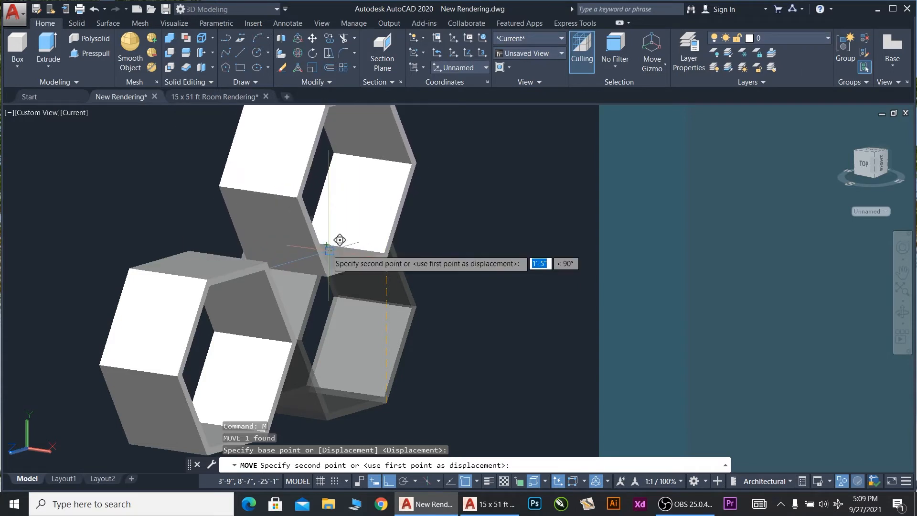
{"action": "left_click", "coordinate": [329, 249]}
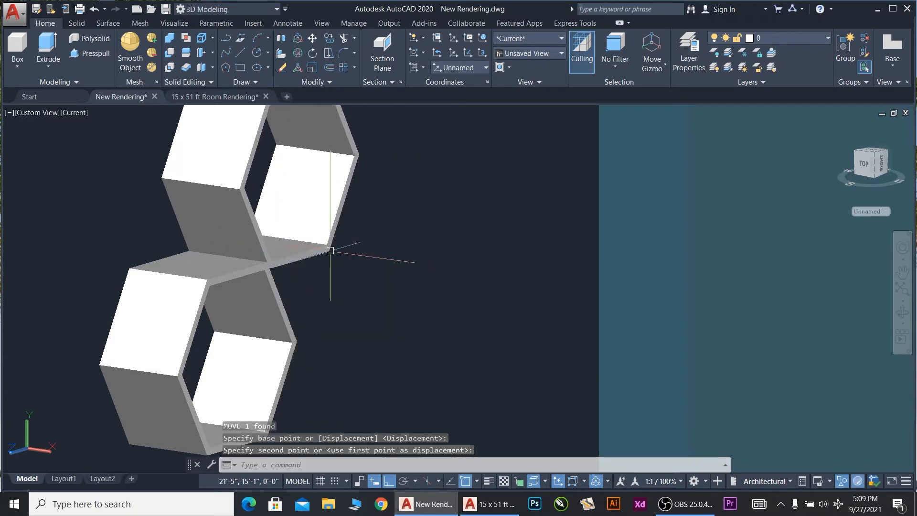
{"action": "key", "text": "ctrl+z"}
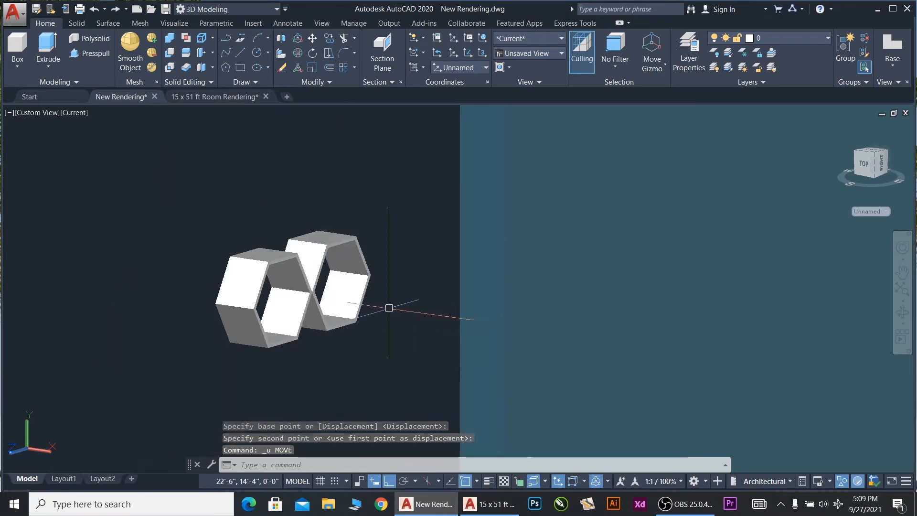
- Copy the original hexagonal frame upward, setting its lower right corner on the original's upper left corner to form a three-hexagon cluster
{"action": "scroll", "coordinate": [362, 309], "scroll_direction": "up", "scroll_amount": 2}
{"action": "left_click", "coordinate": [360, 311]}
{"action": "type", "text": "c"}
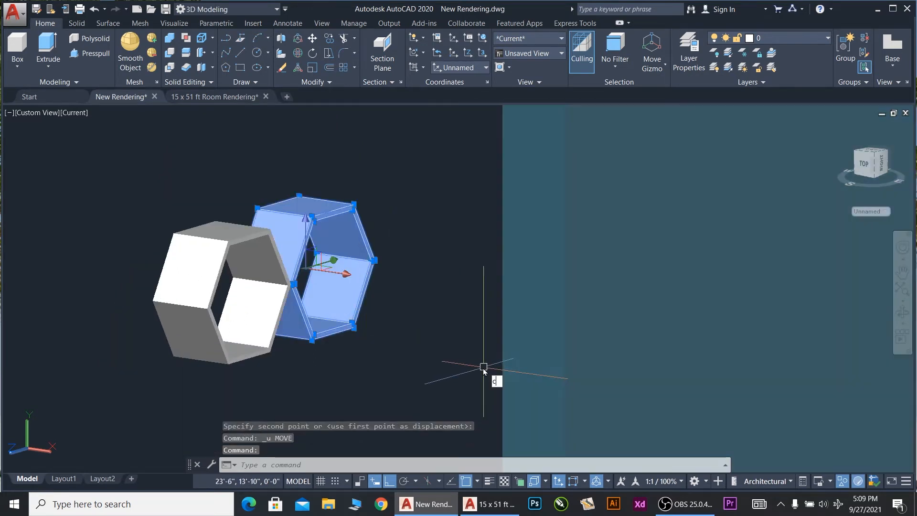
{"action": "type", "text": "o"}
{"action": "key", "text": "Return"}
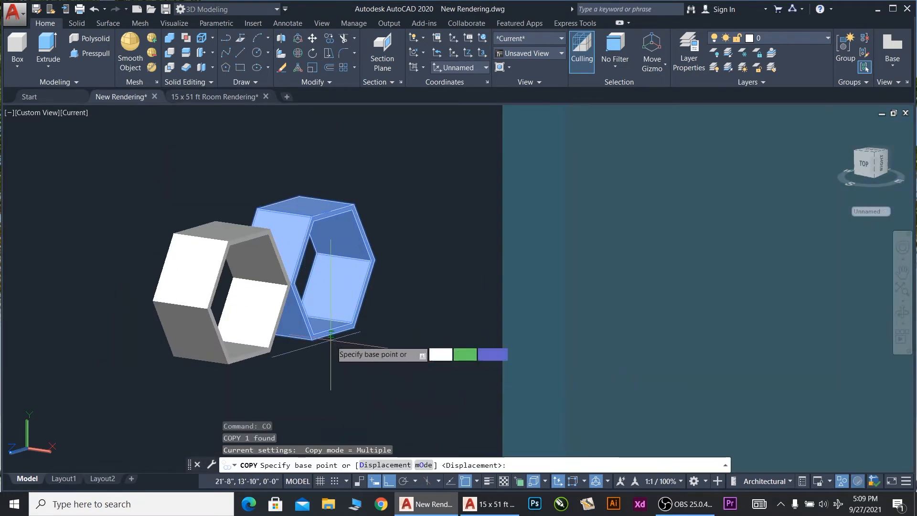
{"action": "left_click", "coordinate": [354, 327]}
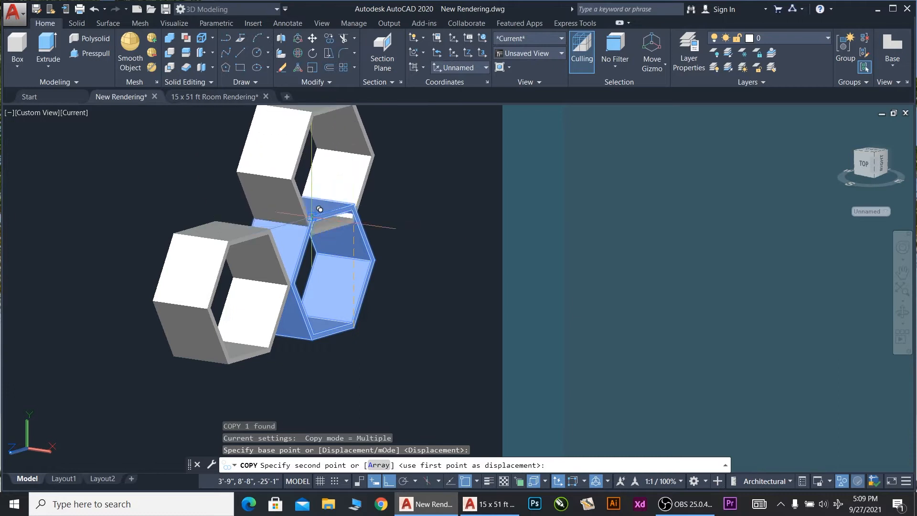
{"action": "left_click", "coordinate": [66, 286]}
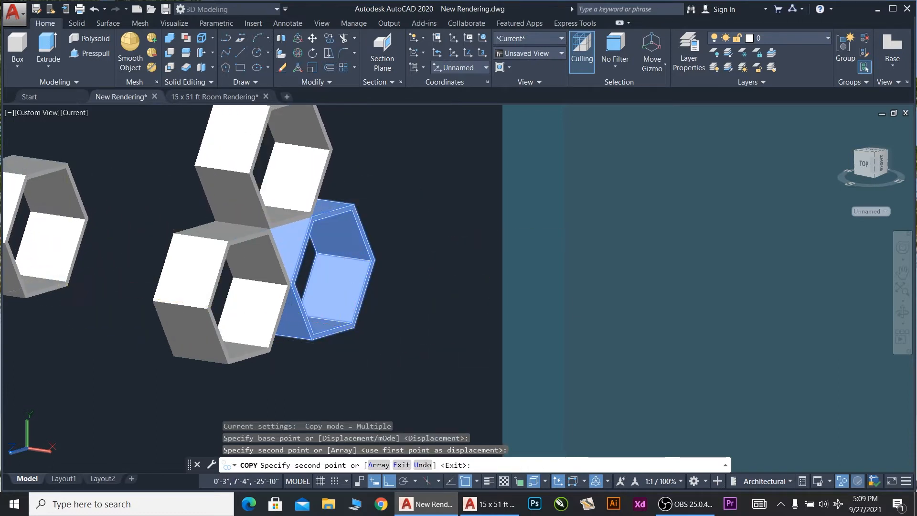
{"action": "key", "text": "Escape"}
- Union the three hexagonal frames into one solid
{"action": "scroll", "coordinate": [298, 232], "scroll_direction": "down", "scroll_amount": 4}
{"action": "scroll", "coordinate": [297, 231], "scroll_direction": "up", "scroll_amount": 4}
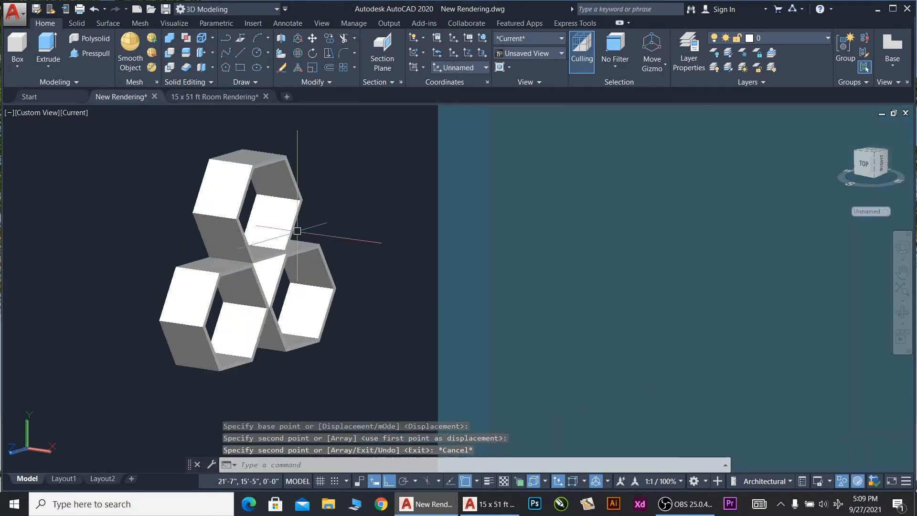
{"action": "scroll", "coordinate": [297, 231], "scroll_direction": "up", "scroll_amount": 4}
{"action": "scroll", "coordinate": [311, 199], "scroll_direction": "down", "scroll_amount": 3}
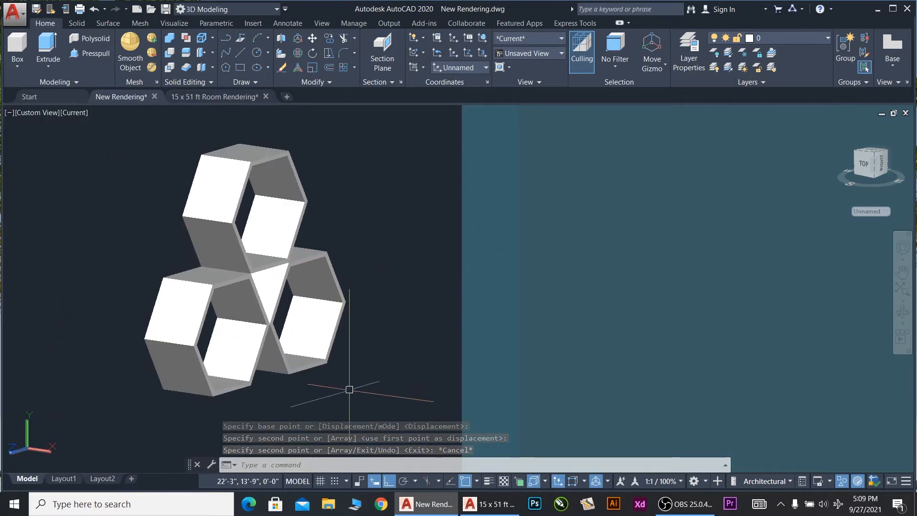
{"action": "left_click", "coordinate": [170, 38]}
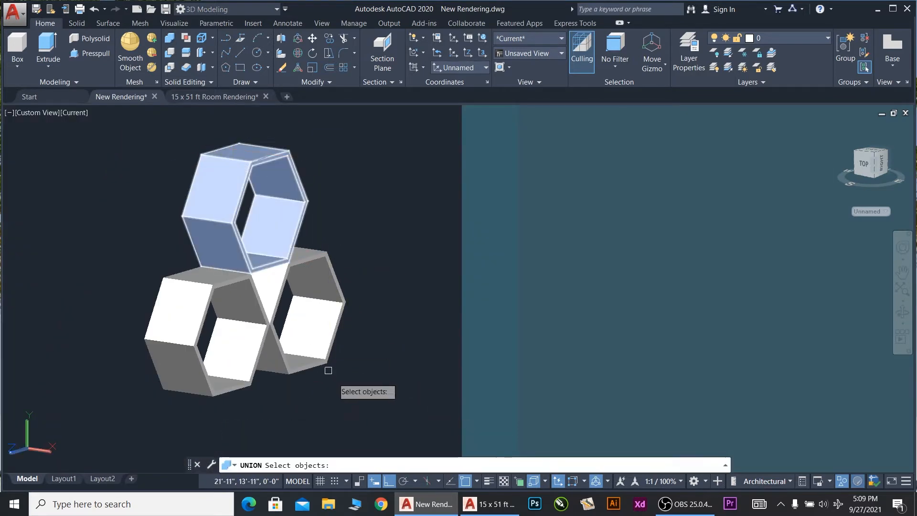
{"action": "left_click", "coordinate": [349, 388]}
{"action": "left_click", "coordinate": [148, 217]}
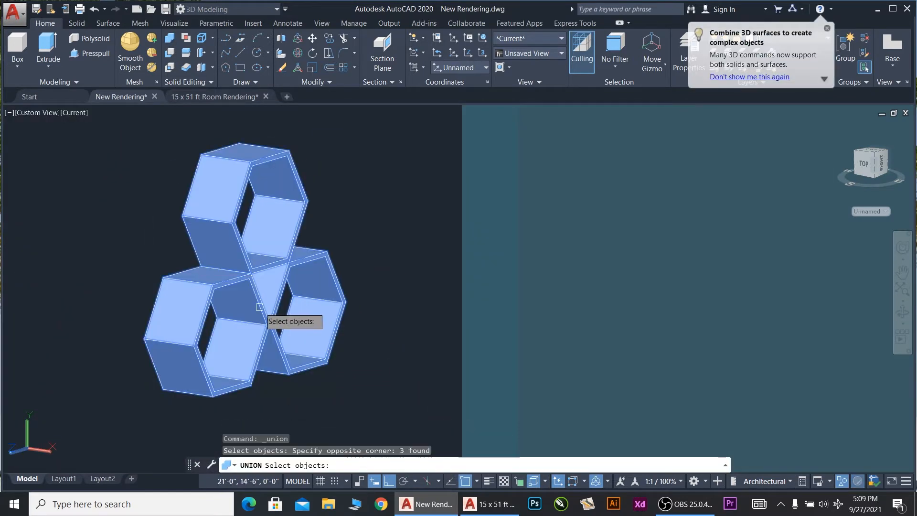
{"action": "key", "text": "Return"}
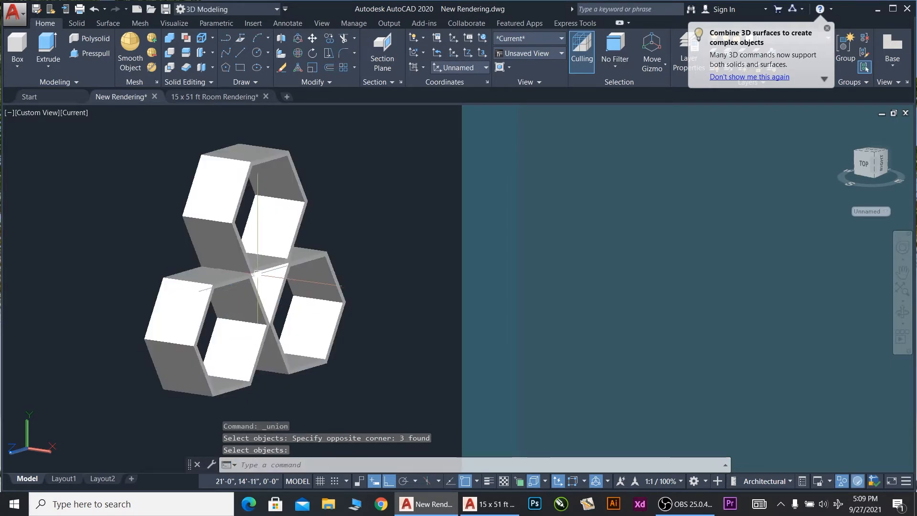
- Move the joined hexagon cluster in the negative Z direction into the room, onto the side wall near the square wall picture
{"action": "left_click", "coordinate": [258, 273]}
{"action": "scroll", "coordinate": [334, 311], "scroll_direction": "down", "scroll_amount": 8}
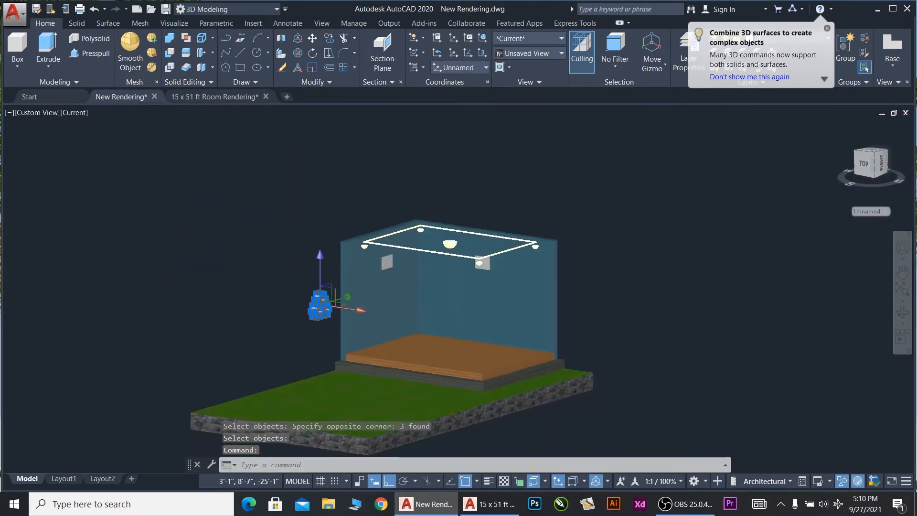
{"action": "scroll", "coordinate": [501, 311], "scroll_direction": "up", "scroll_amount": 5}
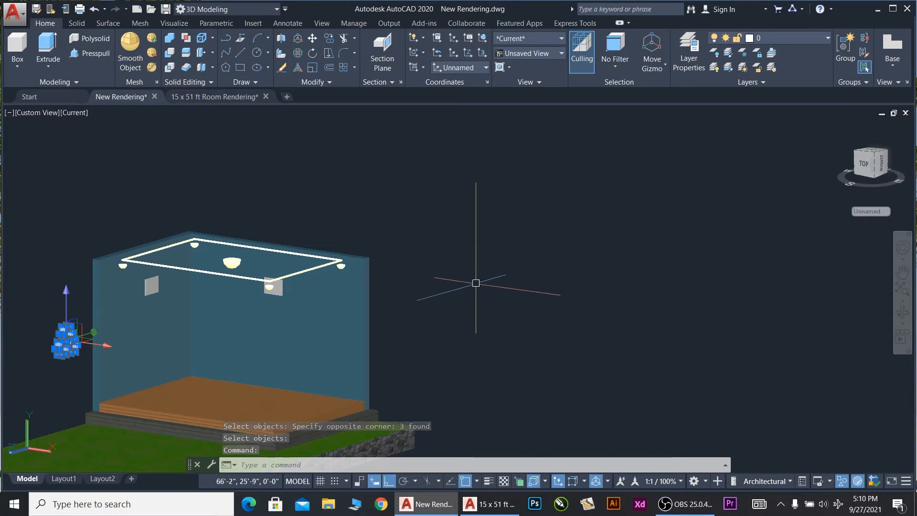
{"action": "type", "text": "m"}
{"action": "key", "text": "Return"}
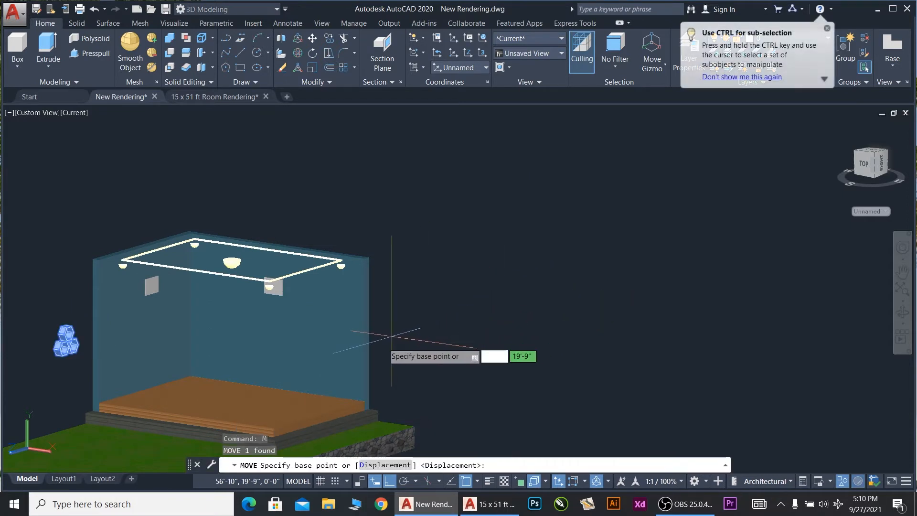
{"action": "left_click", "coordinate": [386, 350]}
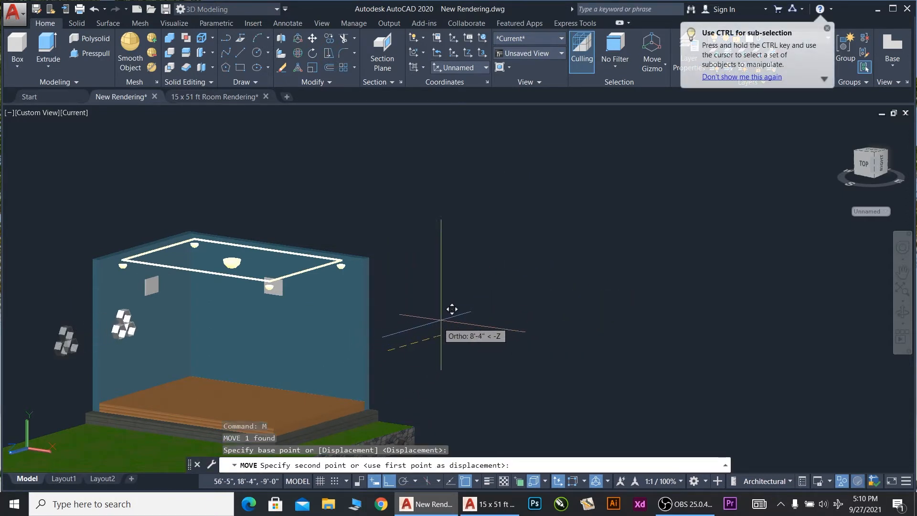
{"action": "left_click", "coordinate": [493, 266]}
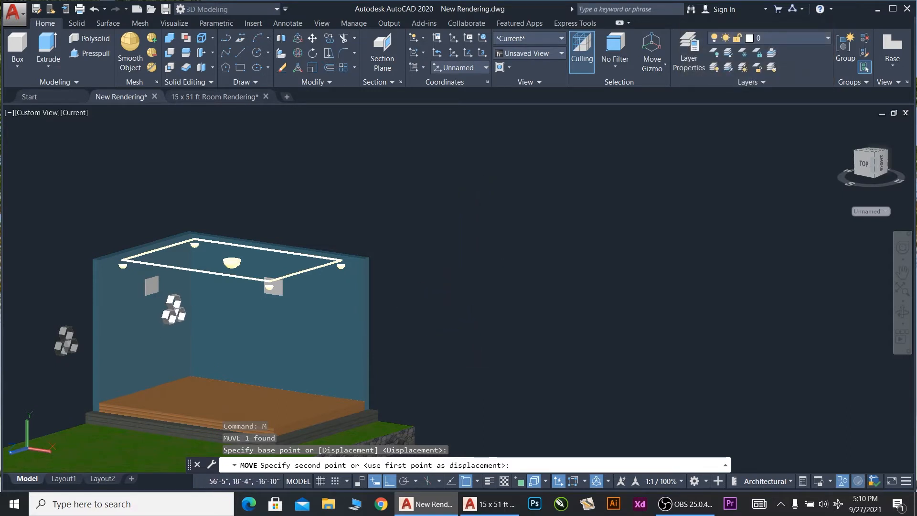
- Set the color of the hexagonal wall decoration to Red
{"action": "left_click", "coordinate": [902, 313]}
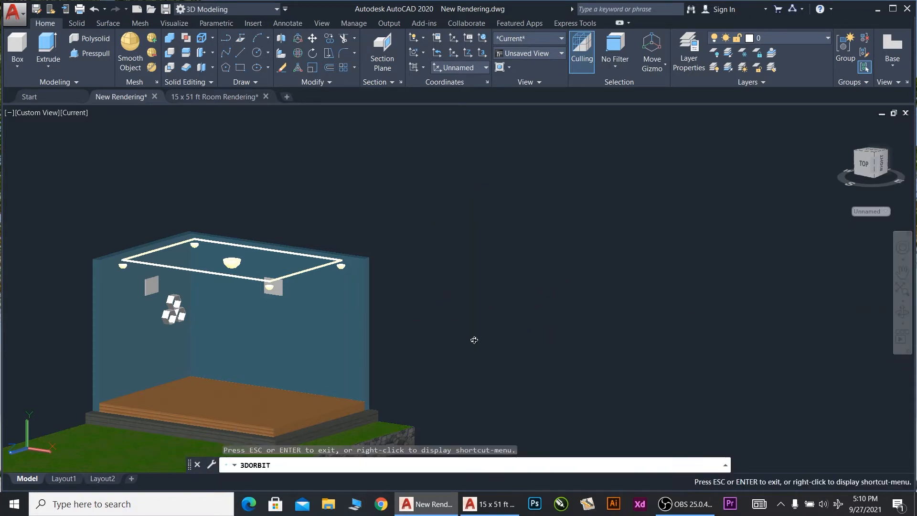
{"action": "mouse_move", "coordinate": [190, 323]}
{"action": "left_mouse_down"}
{"action": "mouse_move", "coordinate": [225, 318]}
{"action": "mouse_move", "coordinate": [185, 312]}
{"action": "left_mouse_up"}
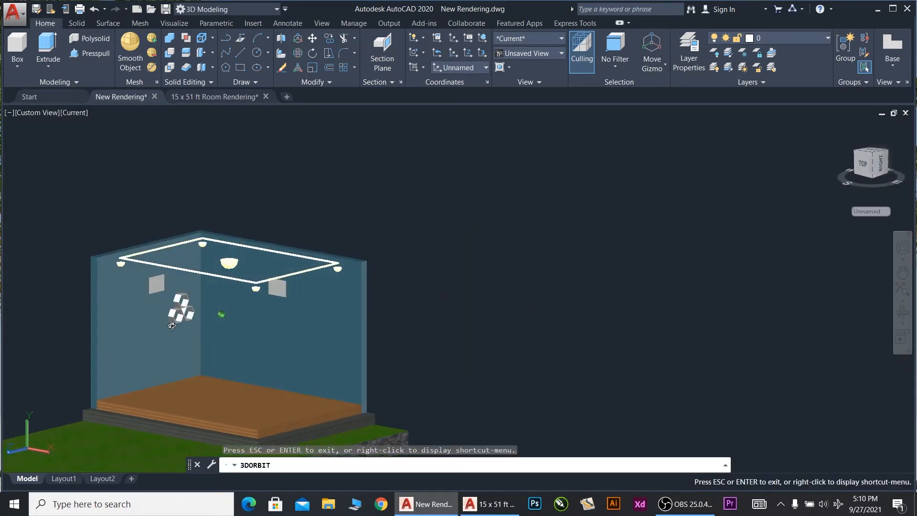
{"action": "scroll", "coordinate": [147, 304], "scroll_direction": "up", "scroll_amount": 3}
{"action": "scroll", "coordinate": [148, 304], "scroll_direction": "up", "scroll_amount": 5}
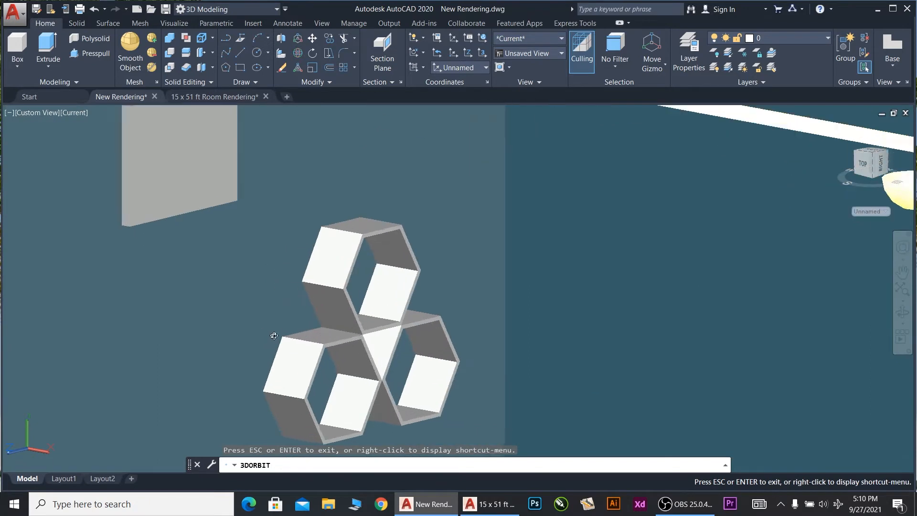
{"action": "scroll", "coordinate": [295, 324], "scroll_direction": "down", "scroll_amount": 5}
{"action": "key", "text": "Escape"}
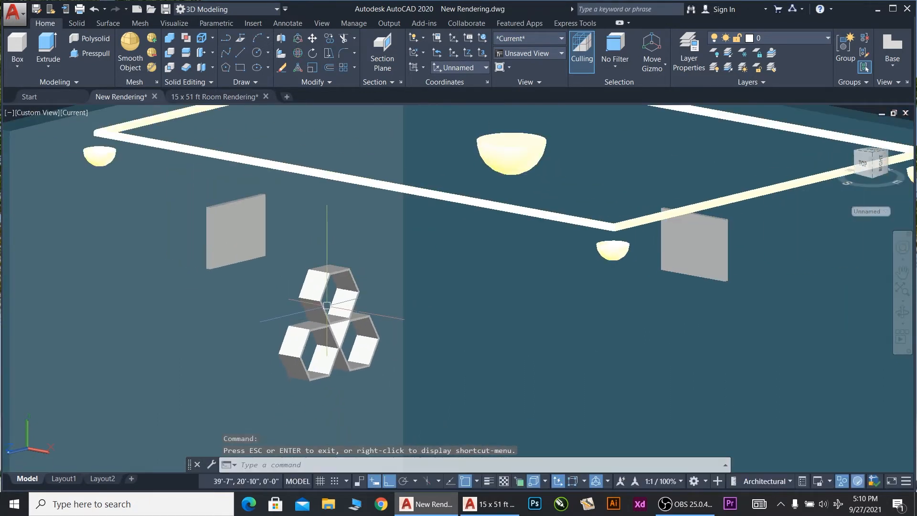
{"action": "left_click", "coordinate": [318, 300]}
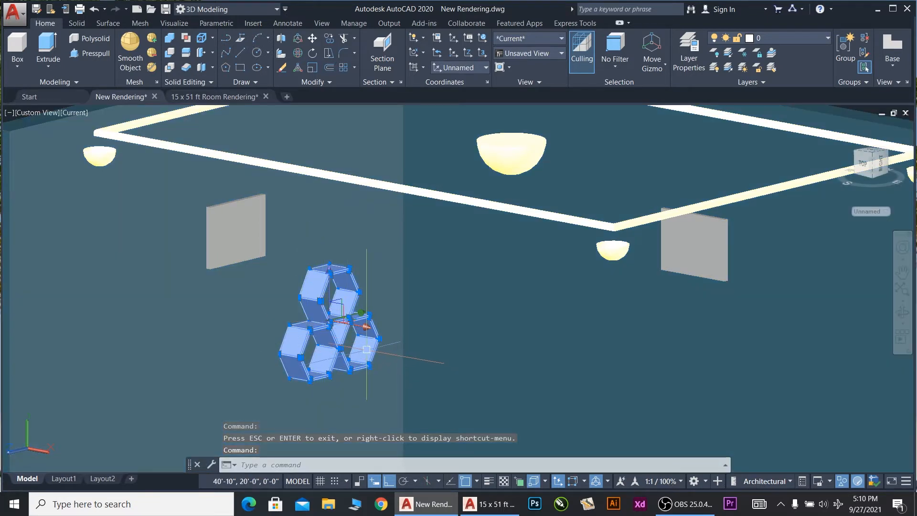
{"action": "double_click", "coordinate": [366, 350]}
{"action": "left_click", "coordinate": [497, 295]}
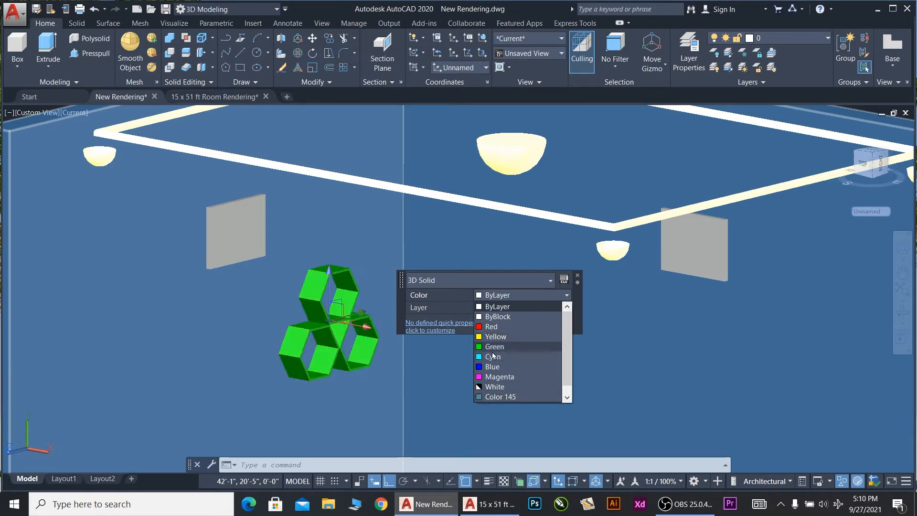
{"action": "left_click", "coordinate": [492, 327]}
{"action": "key", "text": "Escape"}
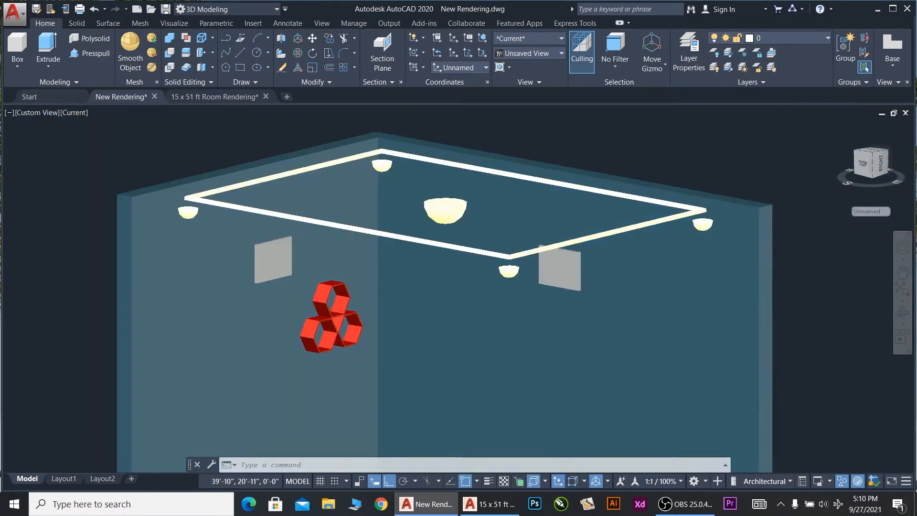
{"action": "scroll", "coordinate": [334, 310], "scroll_direction": "down", "scroll_amount": 2}
{"action": "scroll", "coordinate": [275, 329], "scroll_direction": "up", "scroll_amount": 3}
{"action": "scroll", "coordinate": [396, 315], "scroll_direction": "down", "scroll_amount": 4}
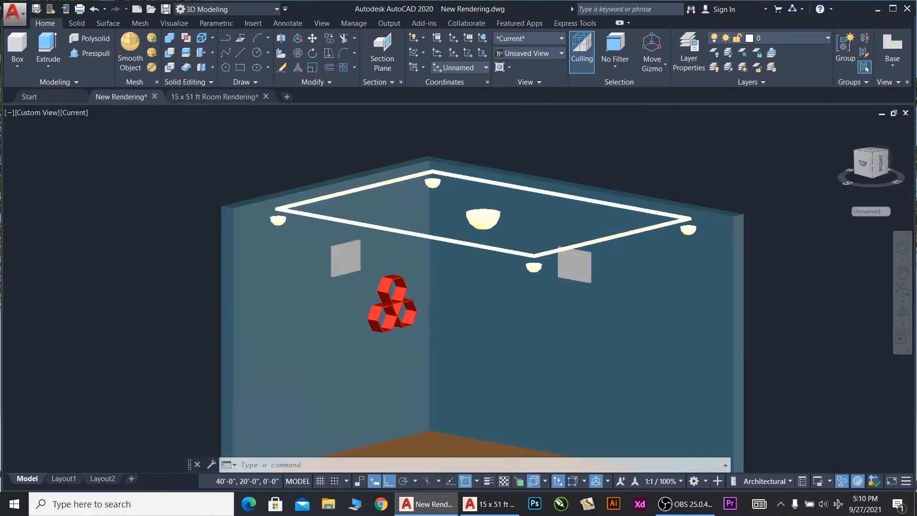
{"action": "scroll", "coordinate": [468, 299], "scroll_direction": "up", "scroll_amount": 2}
{"action": "scroll", "coordinate": [286, 313], "scroll_direction": "down", "scroll_amount": 4}
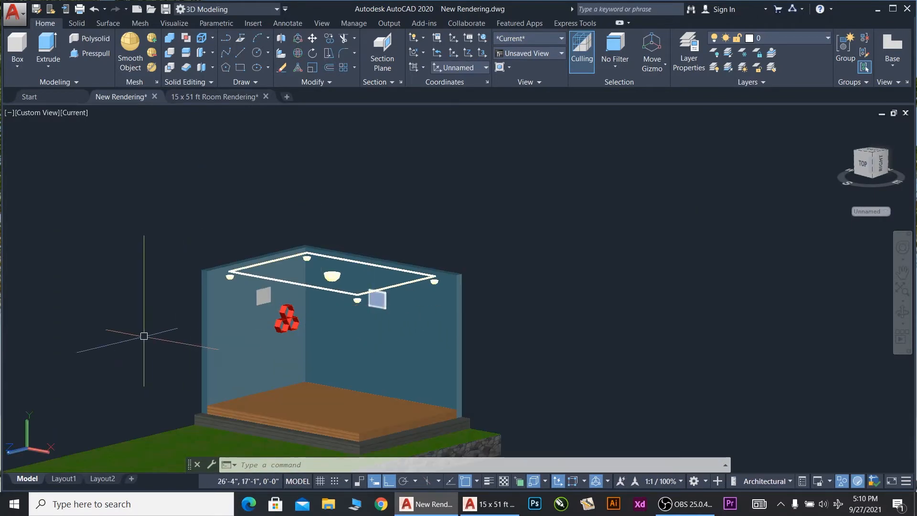
- Open the Materials Browser and show the first custom material library under Favorites
{"action": "scroll", "coordinate": [141, 337], "scroll_direction": "up", "scroll_amount": 1}
{"action": "scroll", "coordinate": [141, 336], "scroll_direction": "up", "scroll_amount": 2}
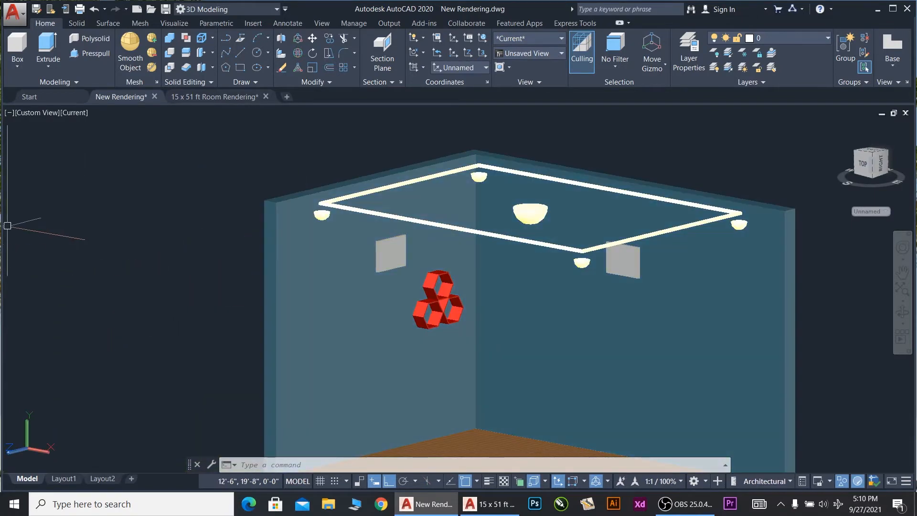
{"action": "left_click", "coordinate": [175, 23]}
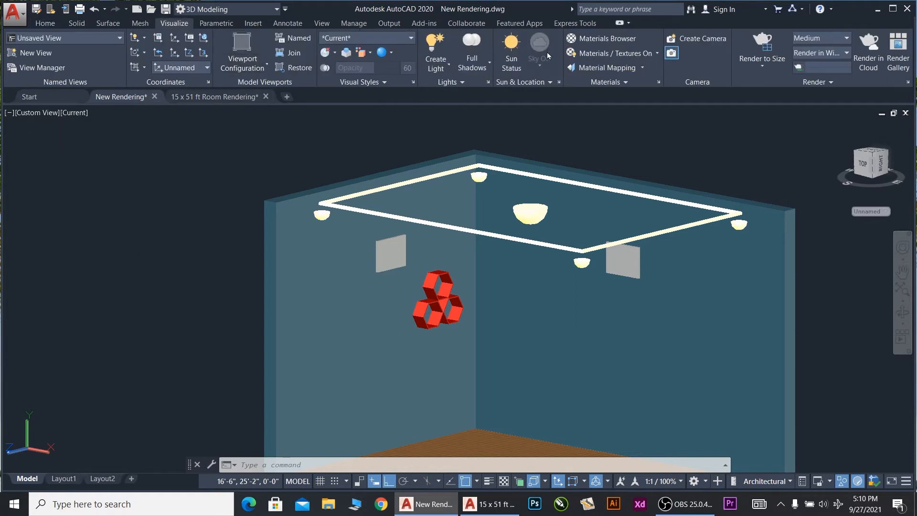
{"action": "left_click", "coordinate": [578, 41]}
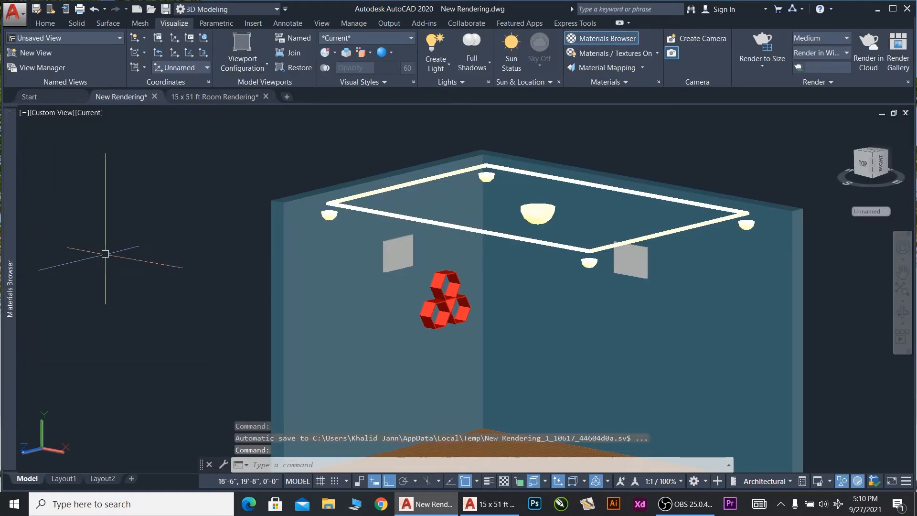
{"action": "scroll", "coordinate": [191, 233], "scroll_direction": "down", "scroll_amount": 2}
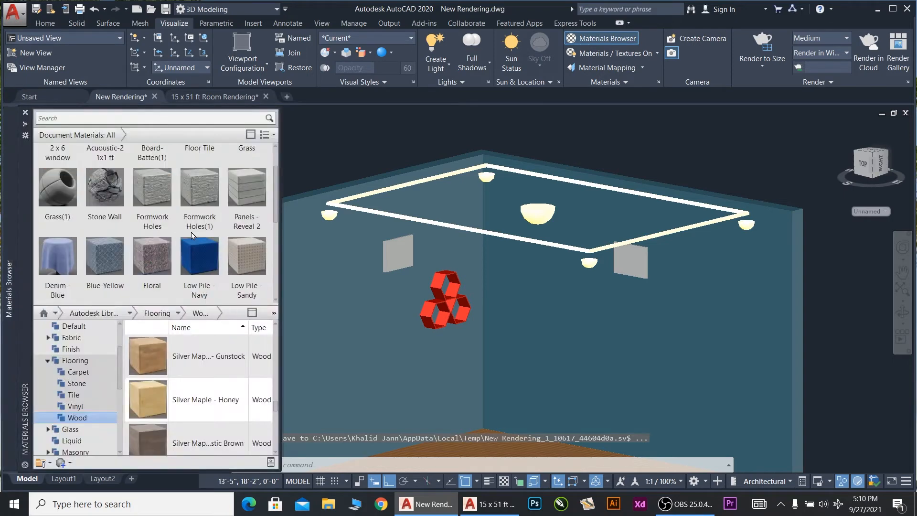
{"action": "scroll", "coordinate": [191, 234], "scroll_direction": "up", "scroll_amount": 2}
{"action": "scroll", "coordinate": [193, 229], "scroll_direction": "down", "scroll_amount": 3}
{"action": "scroll", "coordinate": [193, 229], "scroll_direction": "up", "scroll_amount": 3}
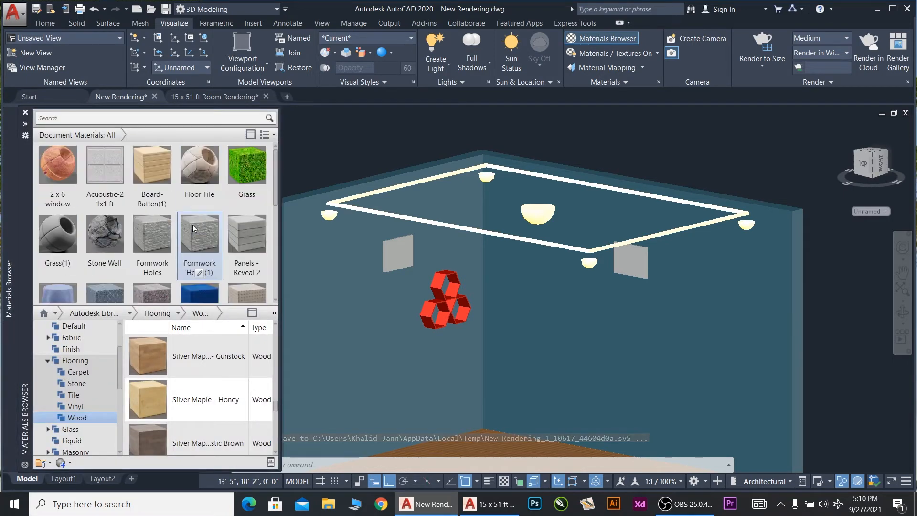
{"action": "scroll", "coordinate": [48, 354], "scroll_direction": "up", "scroll_amount": 2}
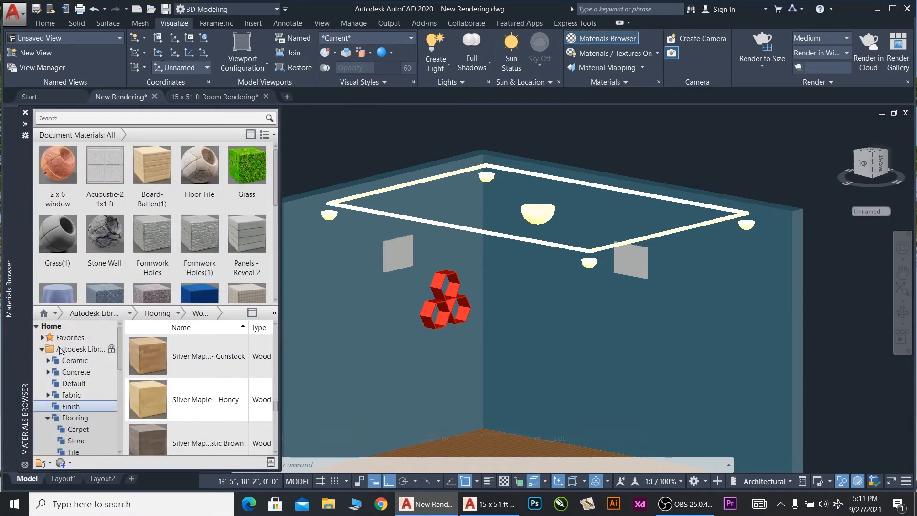
{"action": "left_click", "coordinate": [42, 350]}
{"action": "left_click", "coordinate": [42, 338]}
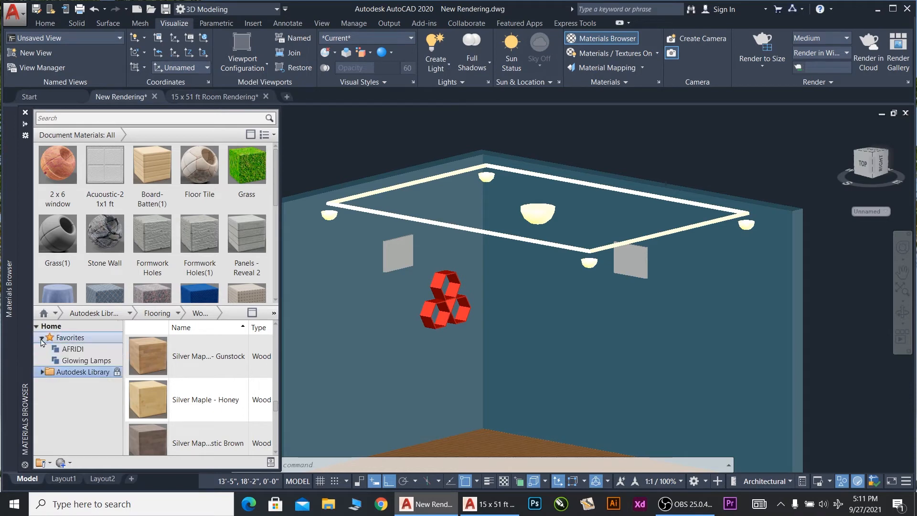
{"action": "left_click", "coordinate": [62, 350]}
- Find the photo material of the two boys in the custom library and apply it to the square picture beside the red hexagons
{"action": "scroll", "coordinate": [210, 382], "scroll_direction": "down", "scroll_amount": 5}
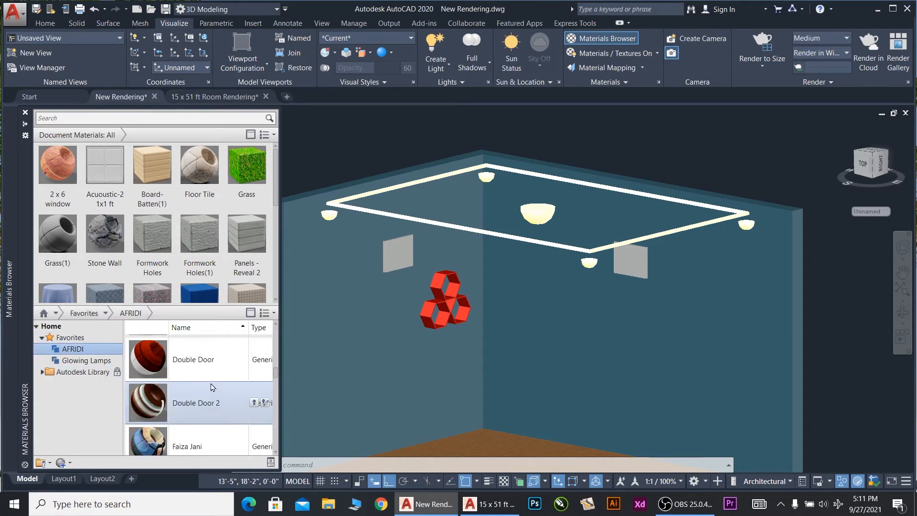
{"action": "scroll", "coordinate": [213, 386], "scroll_direction": "down", "scroll_amount": 6}
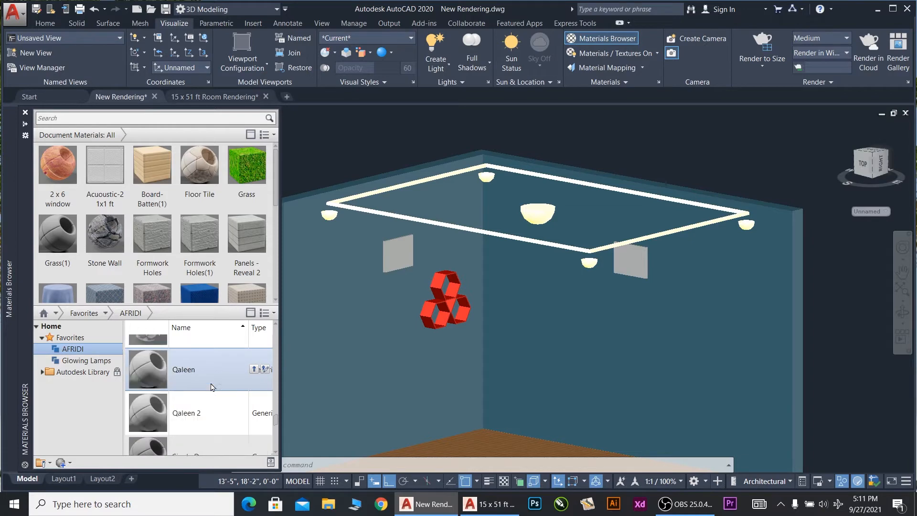
{"action": "scroll", "coordinate": [212, 387], "scroll_direction": "up", "scroll_amount": 2}
{"action": "scroll", "coordinate": [213, 386], "scroll_direction": "down", "scroll_amount": 10}
{"action": "scroll", "coordinate": [213, 386], "scroll_direction": "up", "scroll_amount": 20}
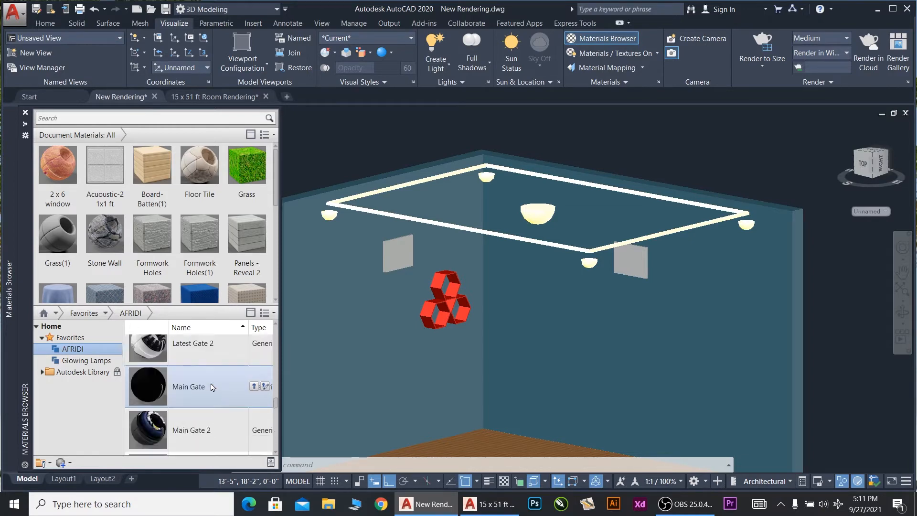
{"action": "scroll", "coordinate": [213, 387], "scroll_direction": "up", "scroll_amount": 8}
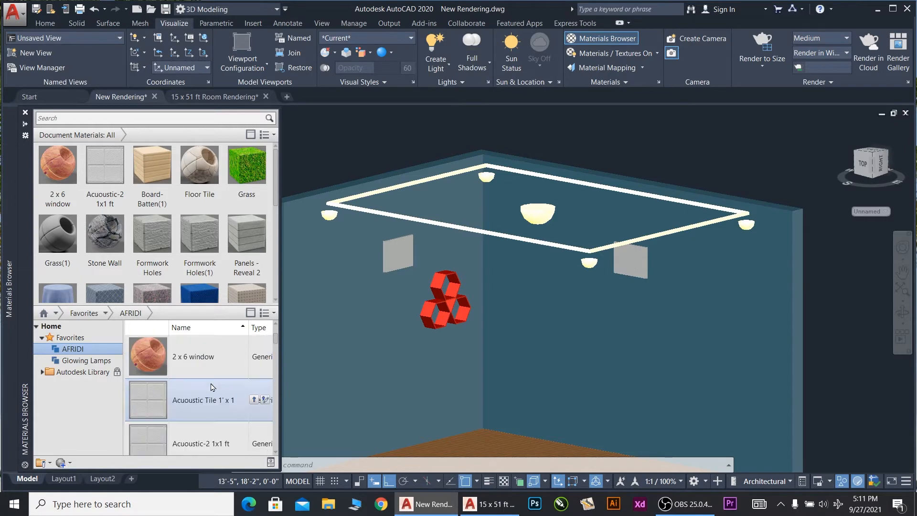
{"action": "scroll", "coordinate": [213, 387], "scroll_direction": "down", "scroll_amount": 7}
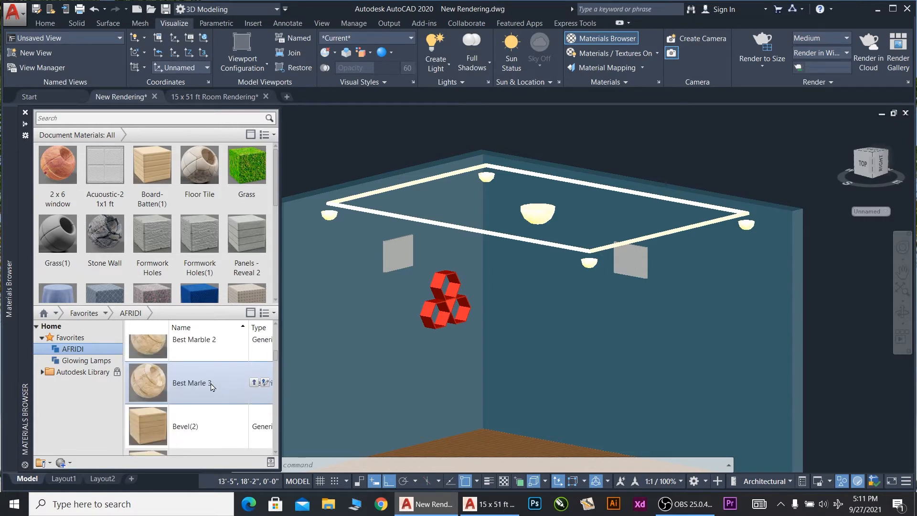
{"action": "scroll", "coordinate": [212, 387], "scroll_direction": "down", "scroll_amount": 10}
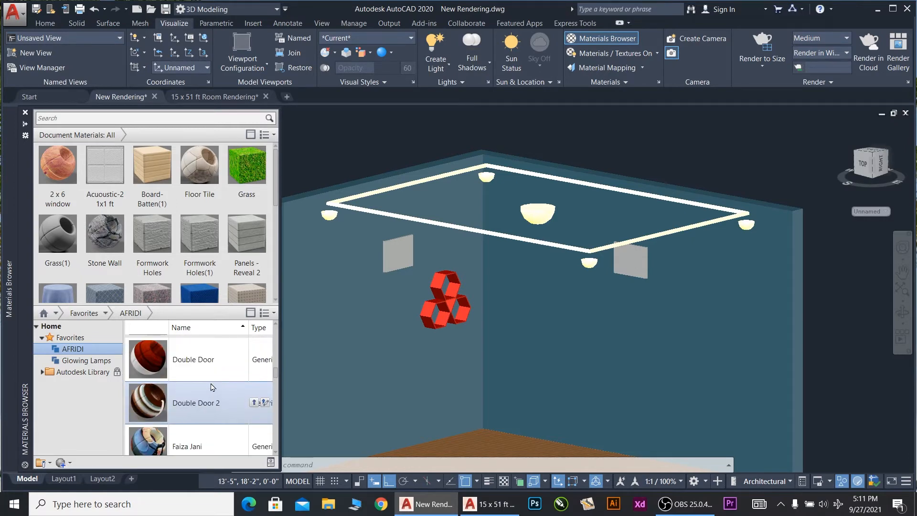
{"action": "scroll", "coordinate": [212, 387], "scroll_direction": "up", "scroll_amount": 2}
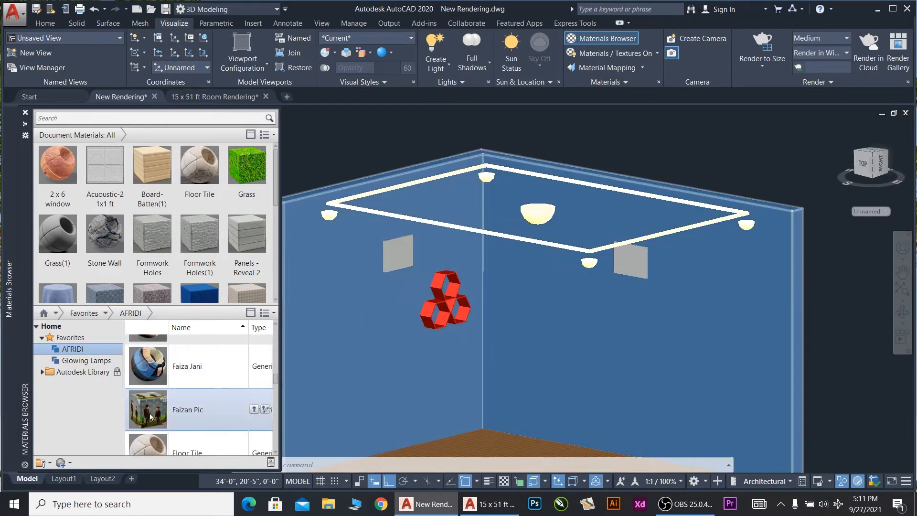
{"action": "left_click_drag", "start_coordinate": [229, 385], "coordinate": [400, 261]}
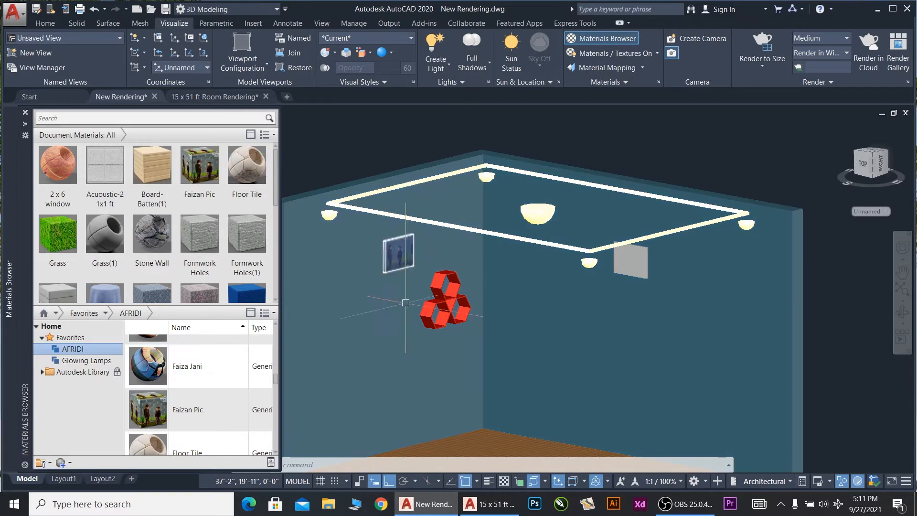
- Apply the Photo material to the blank square picture on the other wall and inspect its image up close
{"action": "scroll", "coordinate": [171, 370], "scroll_direction": "down", "scroll_amount": 5}
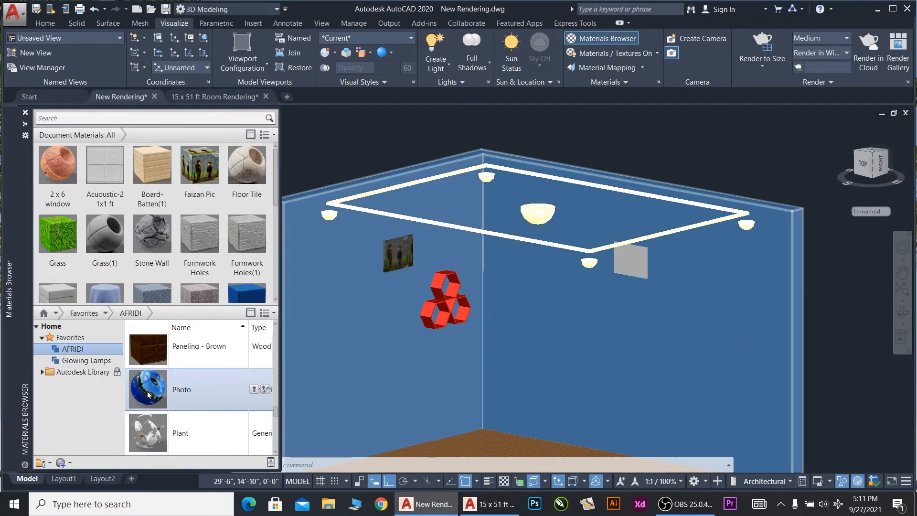
{"action": "left_click_drag", "start_coordinate": [148, 395], "coordinate": [630, 263]}
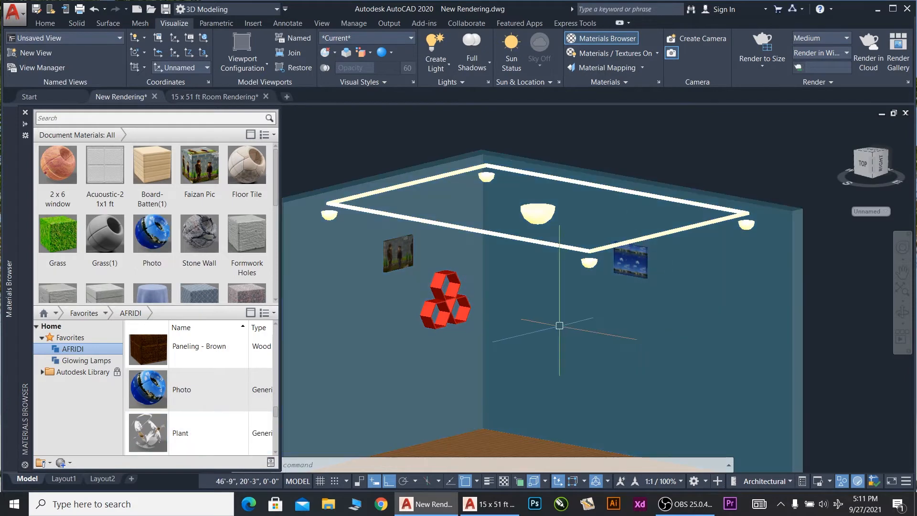
{"action": "scroll", "coordinate": [633, 260], "scroll_direction": "up", "scroll_amount": 8}
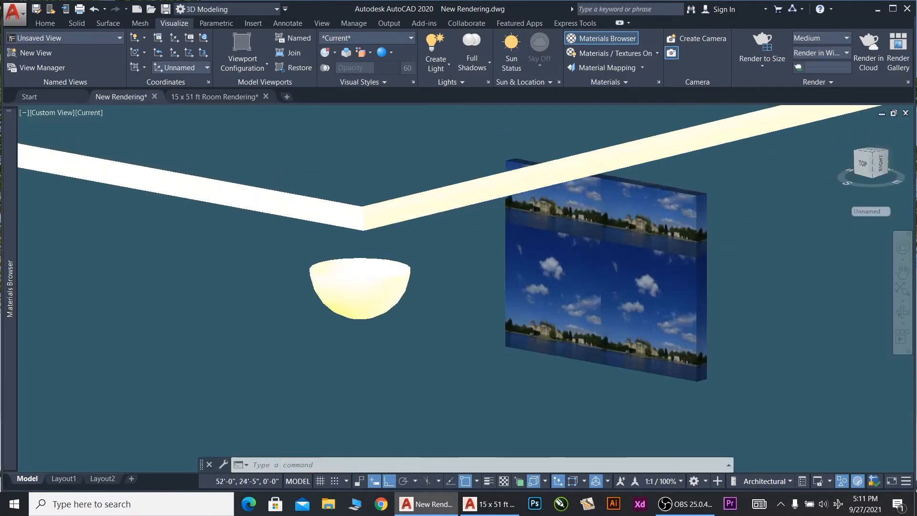
{"action": "scroll", "coordinate": [668, 267], "scroll_direction": "up", "scroll_amount": 3}
{"action": "scroll", "coordinate": [669, 268], "scroll_direction": "down", "scroll_amount": 5}
{"action": "scroll", "coordinate": [668, 268], "scroll_direction": "up", "scroll_amount": 5}
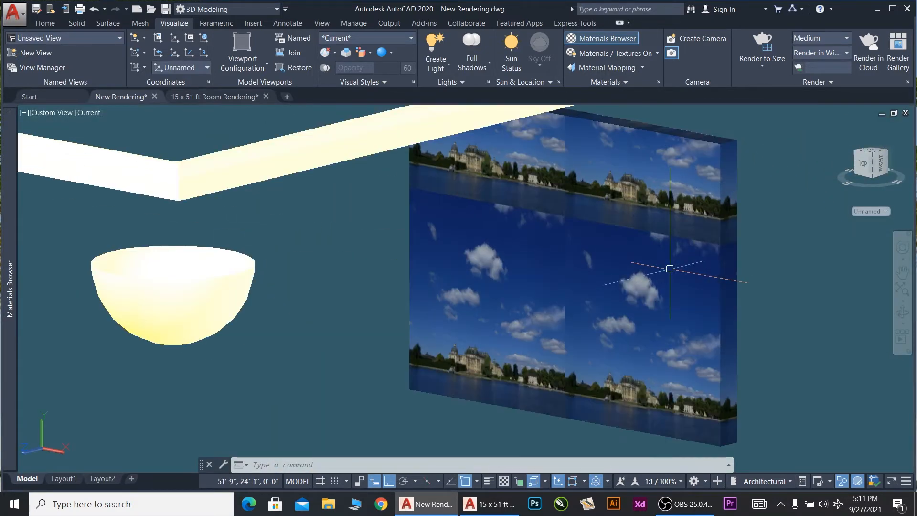
{"action": "scroll", "coordinate": [669, 269], "scroll_direction": "down", "scroll_amount": 4}
{"action": "scroll", "coordinate": [301, 304], "scroll_direction": "down", "scroll_amount": 5}
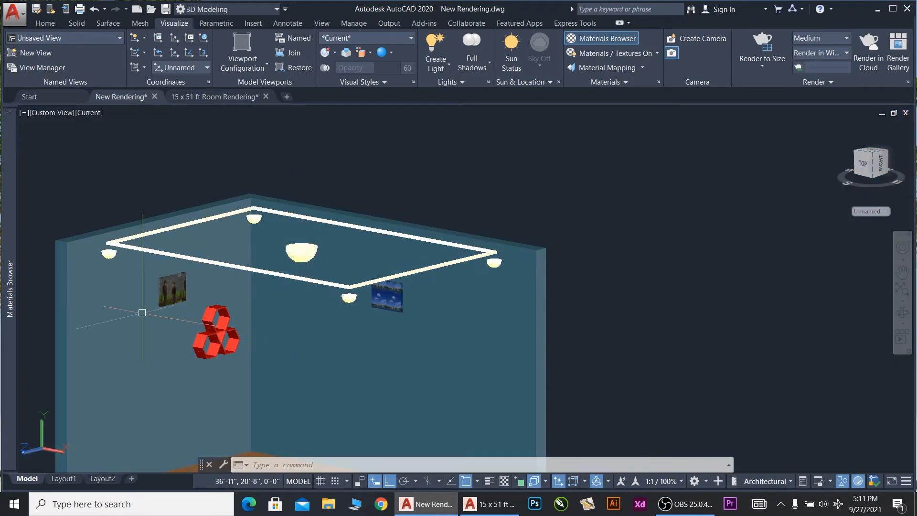
- Open the image texture settings of the two-boys photo material used on the wall picture near the hexagons
{"action": "scroll", "coordinate": [142, 312], "scroll_direction": "up", "scroll_amount": 8}
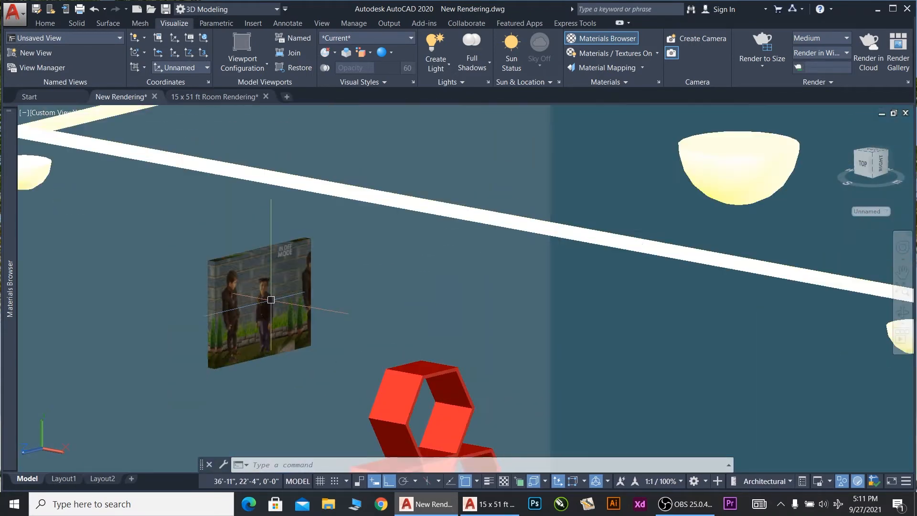
{"action": "scroll", "coordinate": [271, 299], "scroll_direction": "down", "scroll_amount": 6}
{"action": "scroll", "coordinate": [221, 313], "scroll_direction": "up", "scroll_amount": 5}
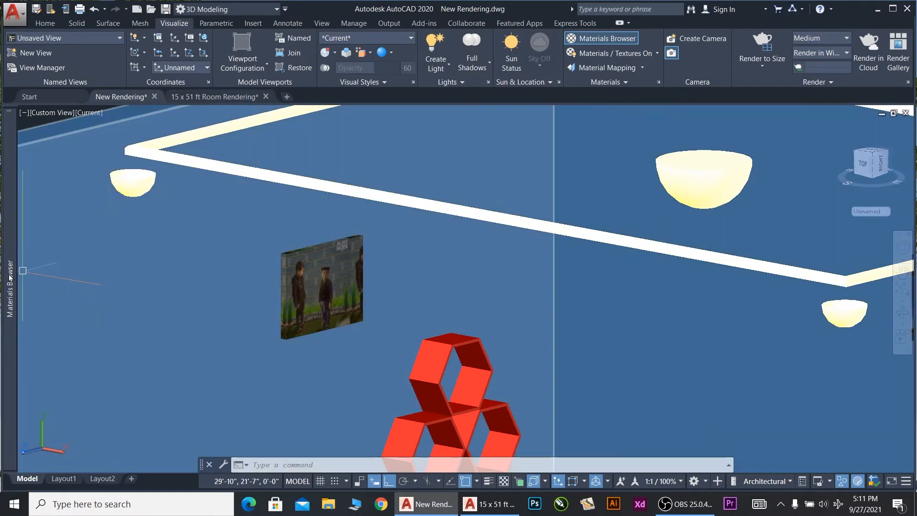
{"action": "mouse_move", "coordinate": [10, 277]}
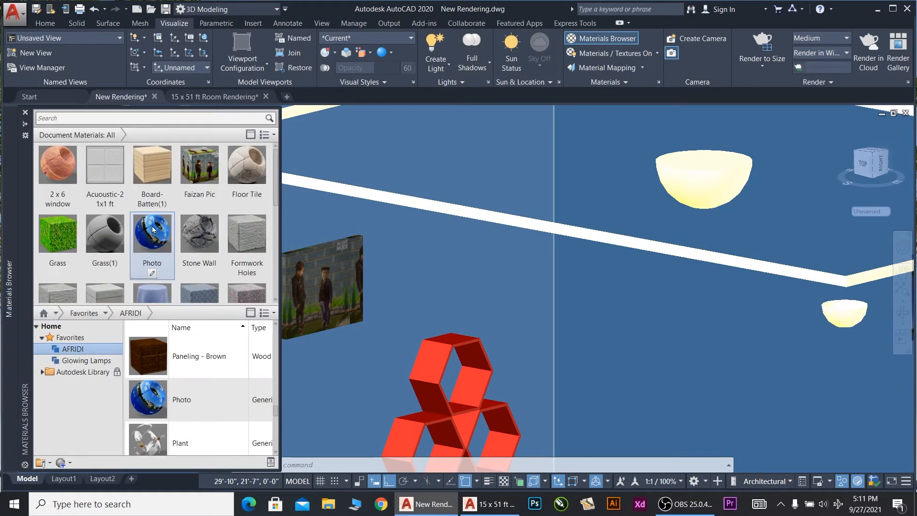
{"action": "left_click", "coordinate": [200, 166]}
{"action": "right_click", "coordinate": [203, 163]}
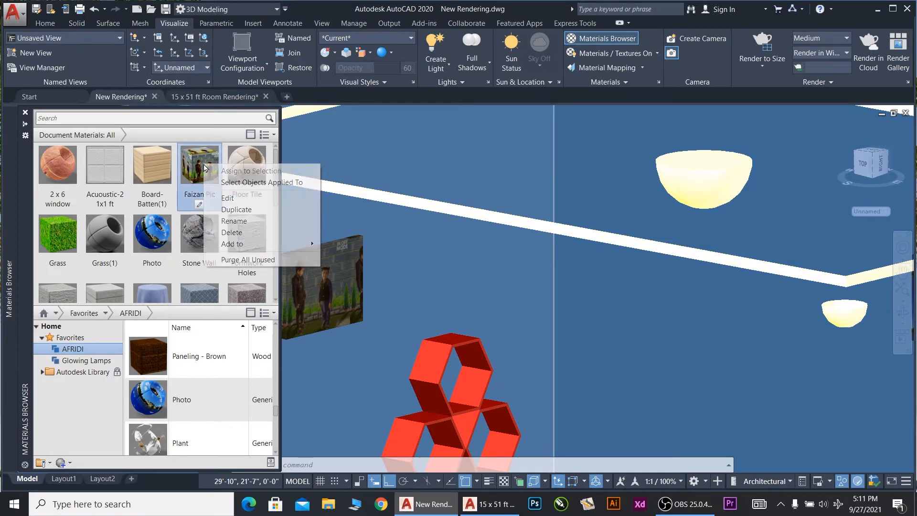
{"action": "left_click", "coordinate": [241, 197]}
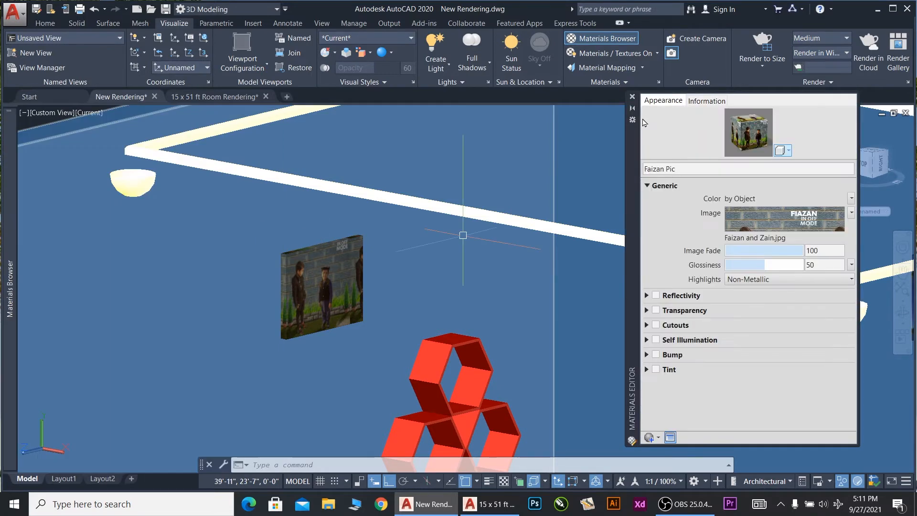
{"action": "left_click", "coordinate": [762, 227]}
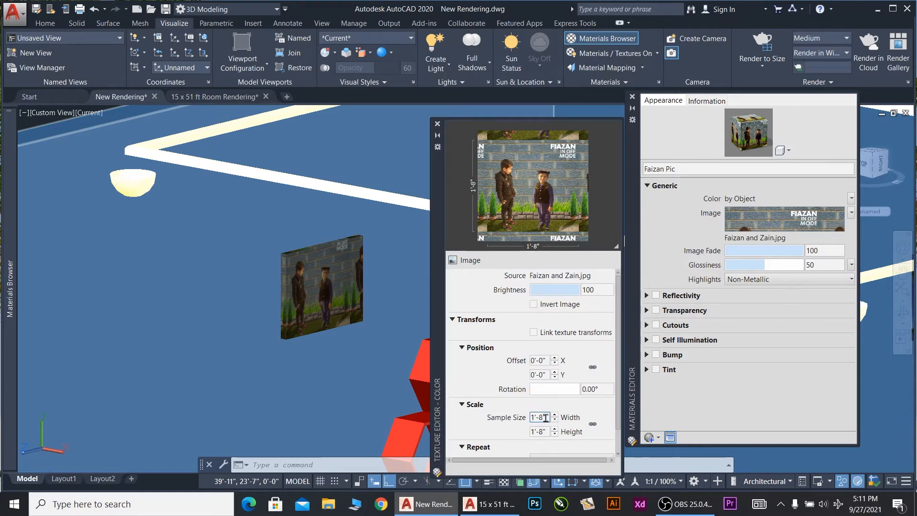
- Set the texture's sample size to 2'-0" width and 1'-6" height
{"action": "scroll", "coordinate": [545, 418], "scroll_direction": "down", "scroll_amount": 2}
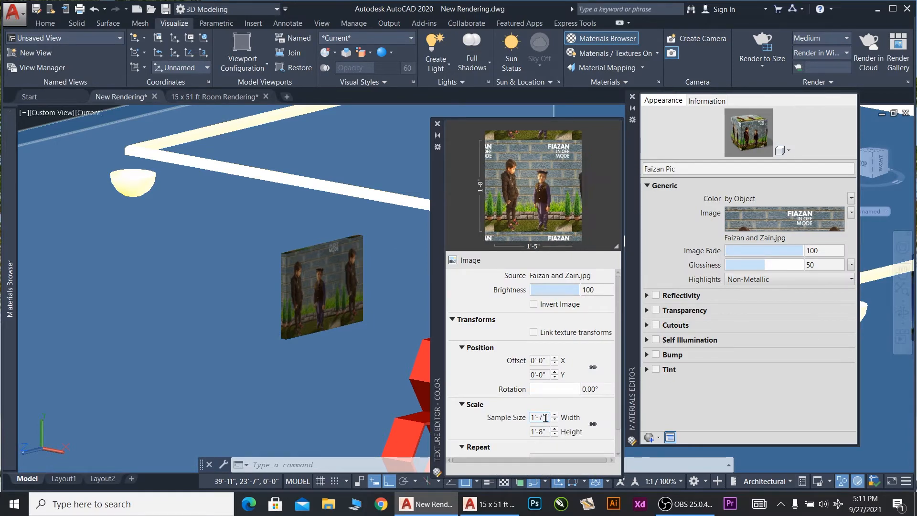
{"action": "scroll", "coordinate": [546, 418], "scroll_direction": "up", "scroll_amount": 3}
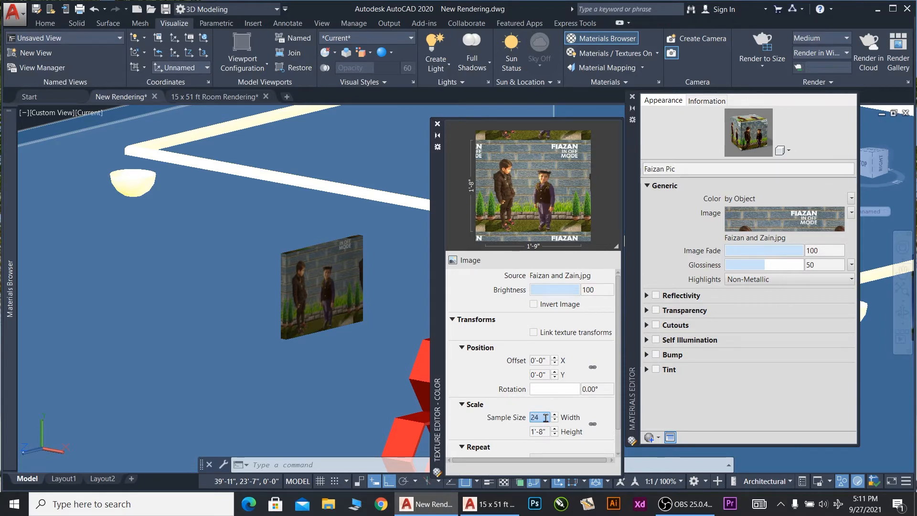
{"action": "key", "text": "Tab"}
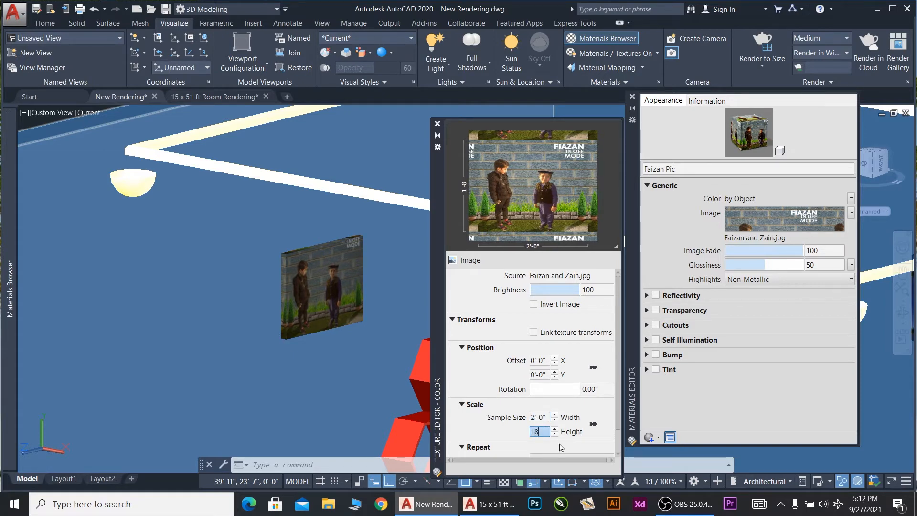
{"action": "type", "text": "18"}
{"action": "key", "text": "Return"}
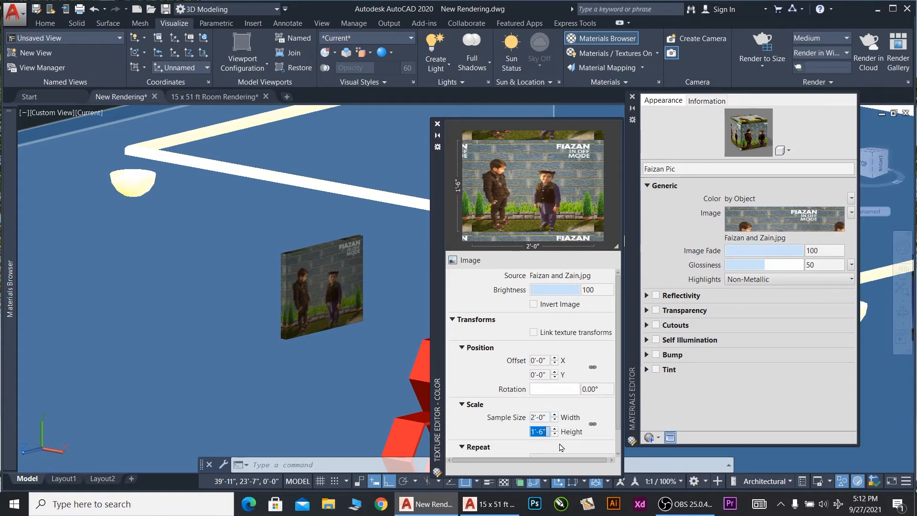
- Shift the texture to a Y offset of -0'-2", try a 1'-3" sample height, and set the height back to 1'-6"
{"action": "left_click", "coordinate": [554, 377]}
{"action": "left_click", "coordinate": [554, 378]}
{"action": "left_click", "coordinate": [555, 434]}
{"action": "left_click", "coordinate": [555, 433]}
{"action": "left_click", "coordinate": [555, 433]}
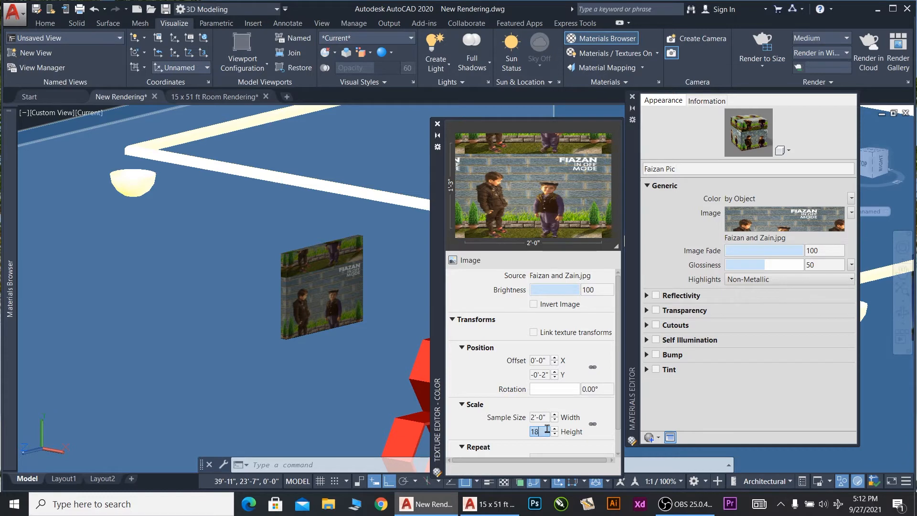
{"action": "key", "text": "Return"}
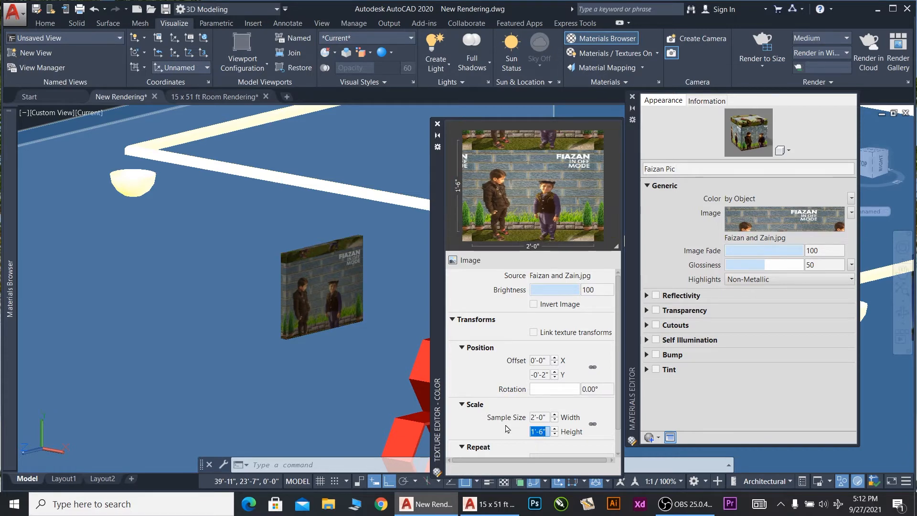
- Set the texture's horizontal and vertical repeat to None
{"action": "scroll", "coordinate": [507, 429], "scroll_direction": "down", "scroll_amount": 1}
{"action": "left_click", "coordinate": [566, 435]}
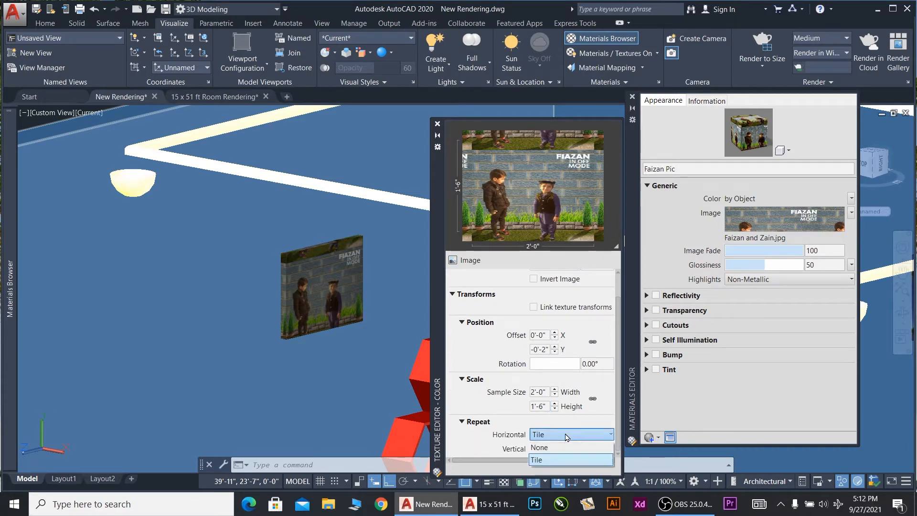
{"action": "left_click", "coordinate": [555, 448]}
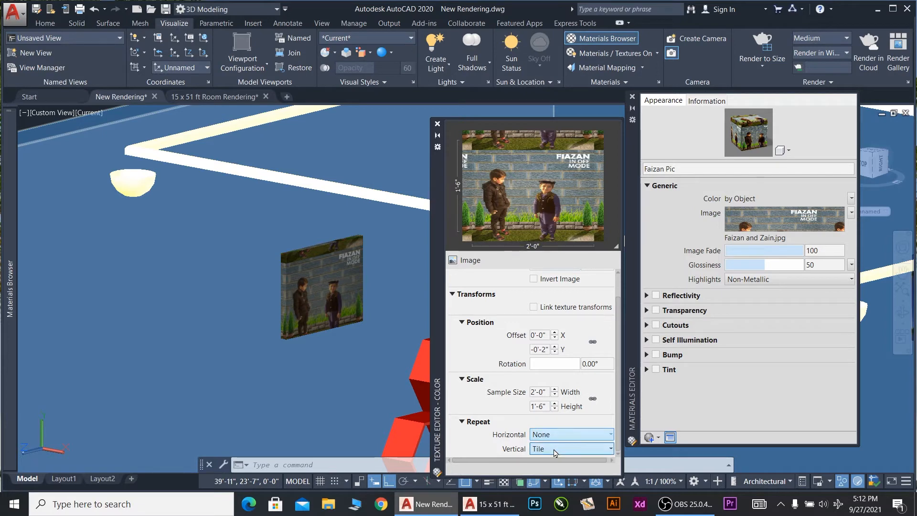
{"action": "left_click", "coordinate": [557, 450]}
{"action": "left_click", "coordinate": [553, 462]}
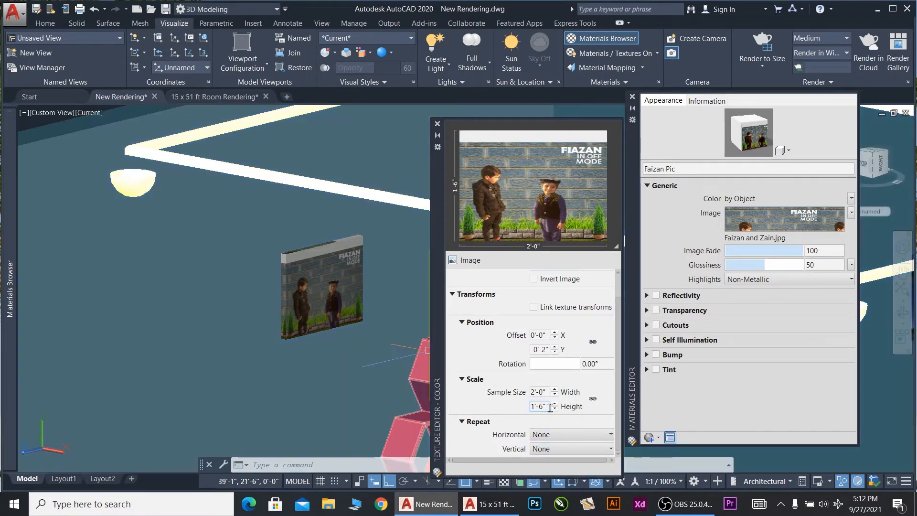
- Close the texture and material settings of the two-boys photo material
{"action": "left_click", "coordinate": [542, 408]}
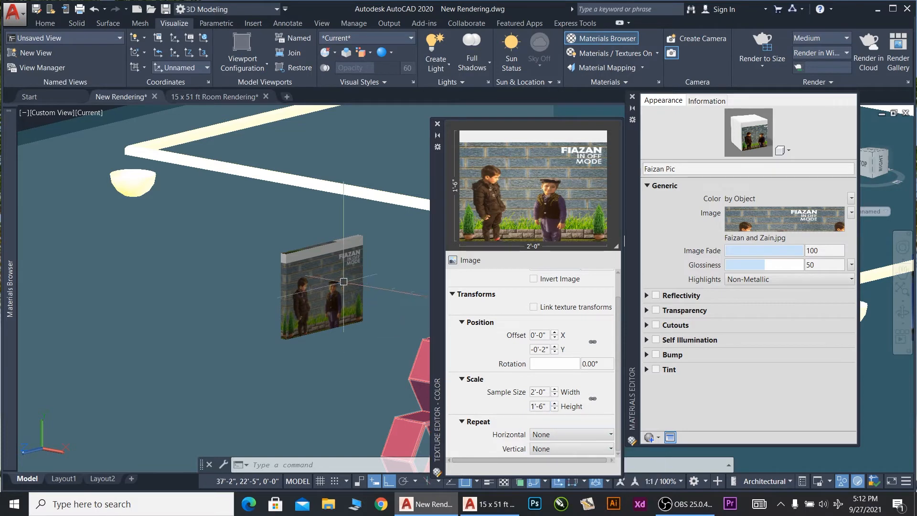
{"action": "left_click", "coordinate": [539, 362]}
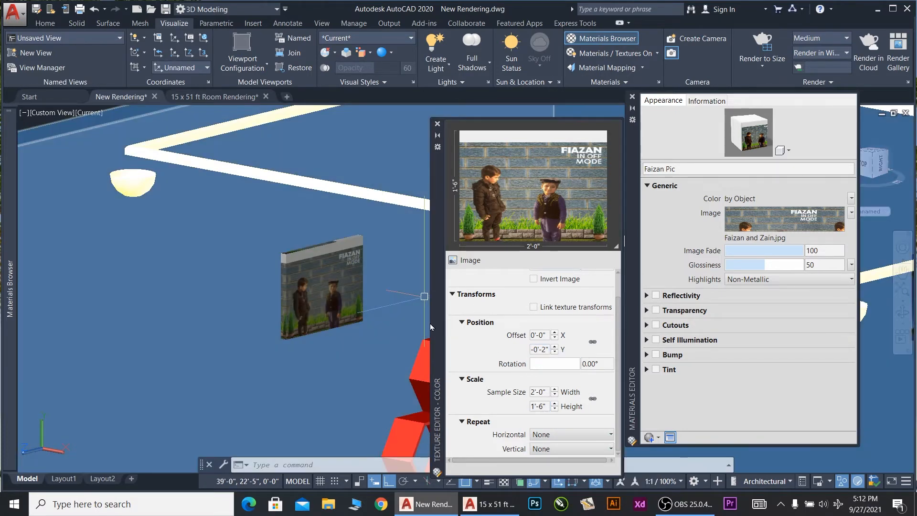
{"action": "left_click", "coordinate": [437, 124]}
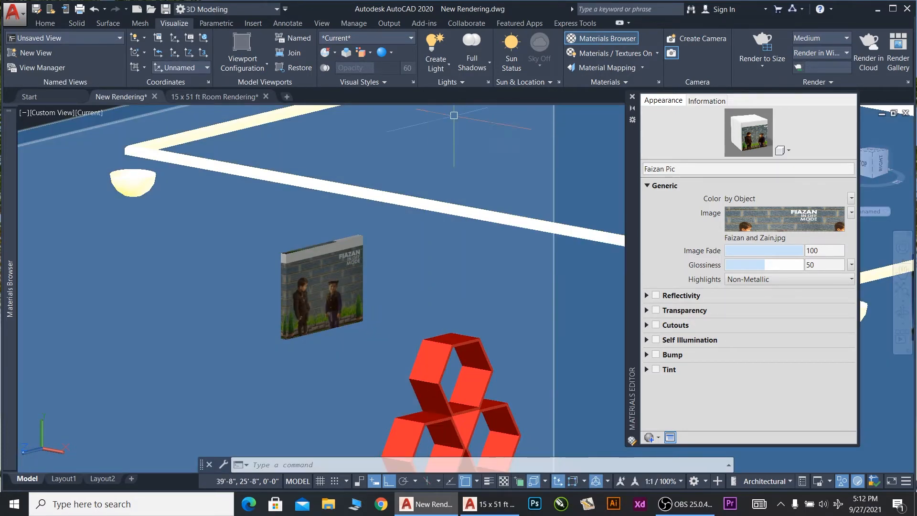
{"action": "left_click", "coordinate": [632, 97]}
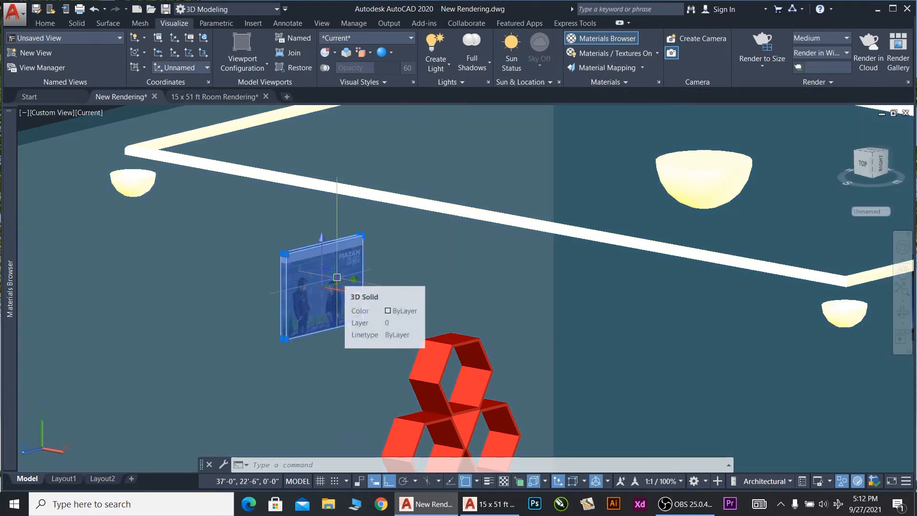
- Try box material mapping on the two-boys wall picture, adjusting the height of the mapping box
{"action": "left_click", "coordinate": [336, 277]}
{"action": "left_click", "coordinate": [642, 67]}
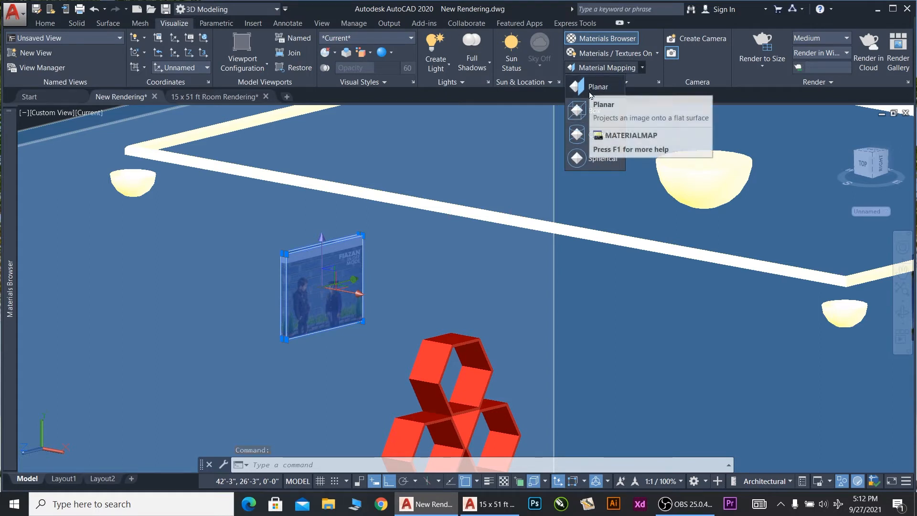
{"action": "left_click", "coordinate": [580, 112]}
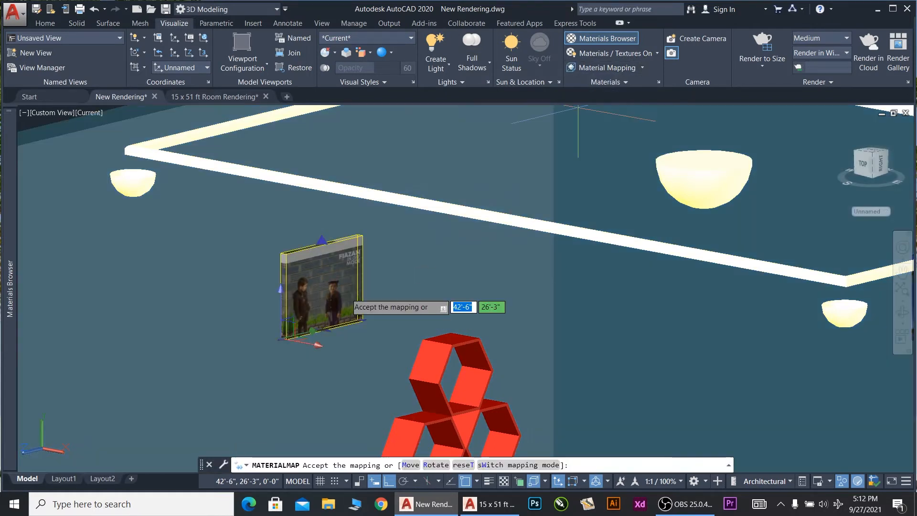
{"action": "left_click", "coordinate": [321, 239]}
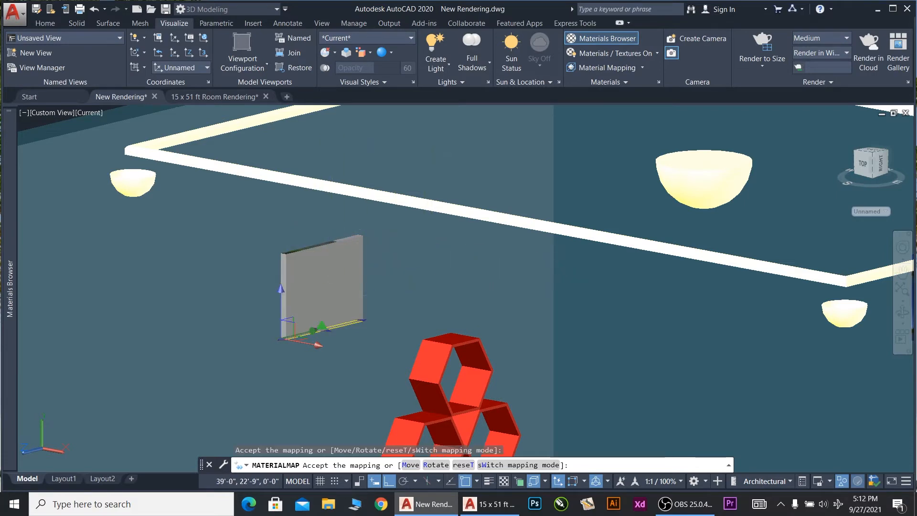
{"action": "key", "text": "Escape"}
{"action": "key", "text": "Escape"}
- Undo the material mapping change on the two-boys wall picture
{"action": "scroll", "coordinate": [309, 301], "scroll_direction": "up", "scroll_amount": 3}
{"action": "scroll", "coordinate": [310, 301], "scroll_direction": "down", "scroll_amount": 5}
{"action": "scroll", "coordinate": [310, 300], "scroll_direction": "up", "scroll_amount": 3}
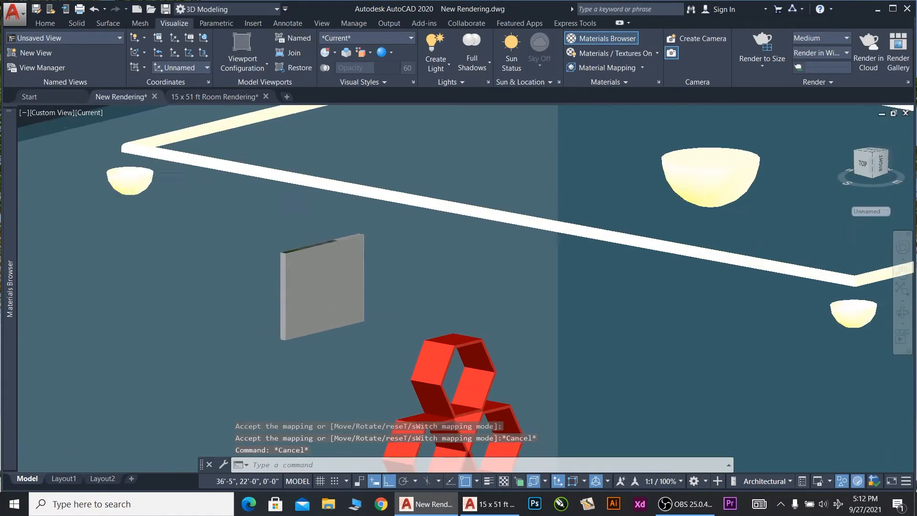
{"action": "scroll", "coordinate": [310, 301], "scroll_direction": "down", "scroll_amount": 3}
{"action": "scroll", "coordinate": [309, 300], "scroll_direction": "down", "scroll_amount": 3}
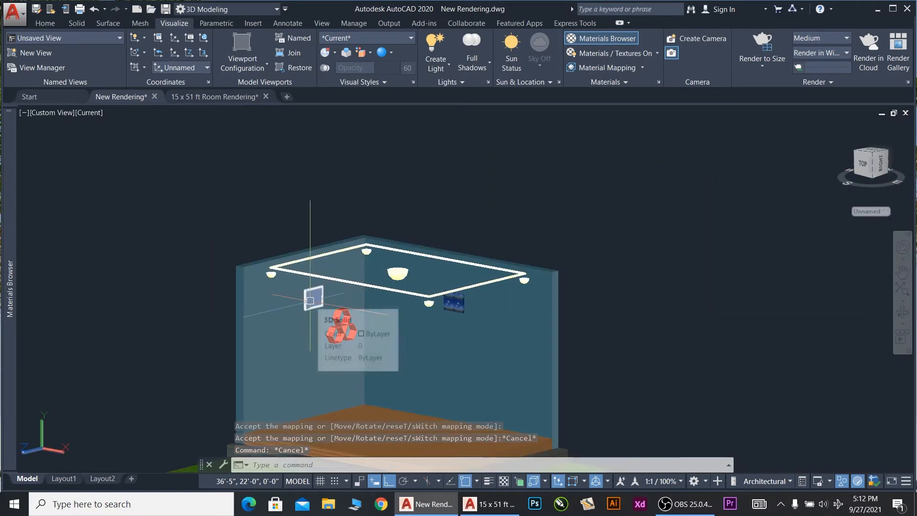
{"action": "scroll", "coordinate": [315, 303], "scroll_direction": "up", "scroll_amount": 5}
{"action": "key", "text": "ctrl+z"}
{"action": "scroll", "coordinate": [291, 303], "scroll_direction": "up", "scroll_amount": 4}
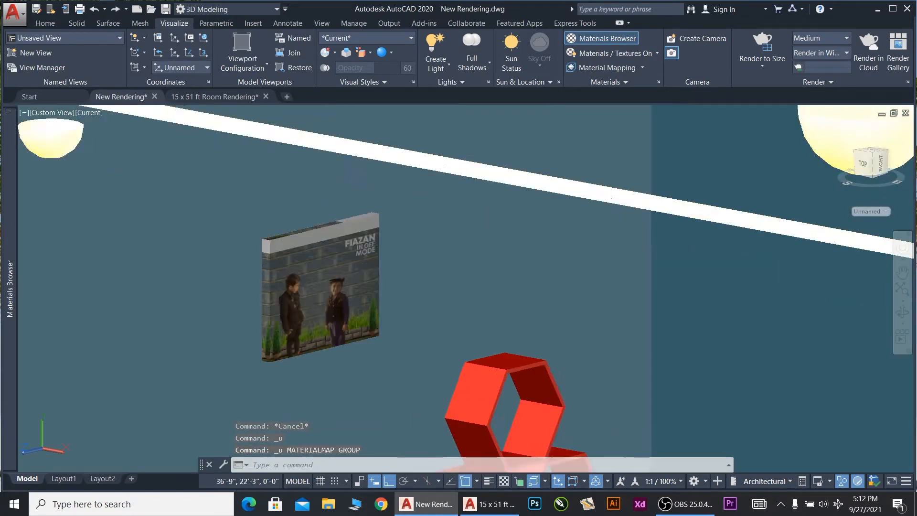
- Reopen the image texture settings of the two-boys photo material for editing
{"action": "left_click", "coordinate": [327, 286]}
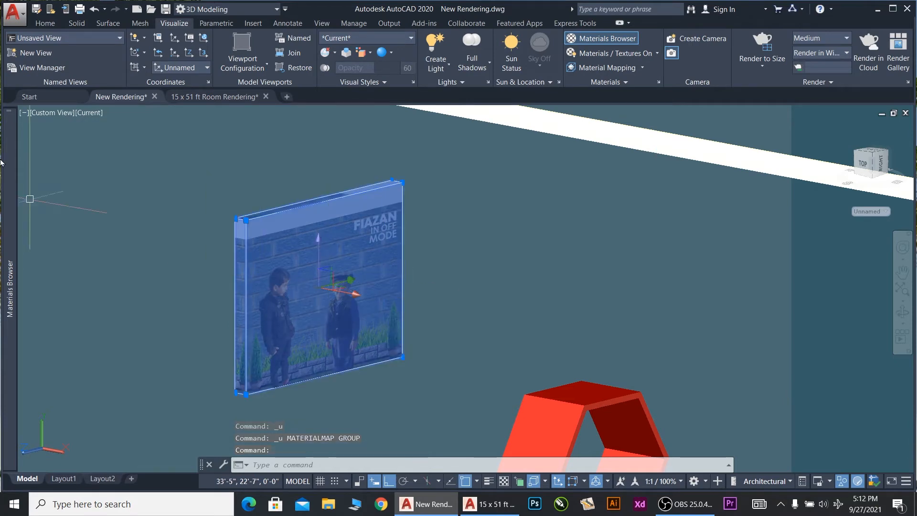
{"action": "mouse_move", "coordinate": [7, 170]}
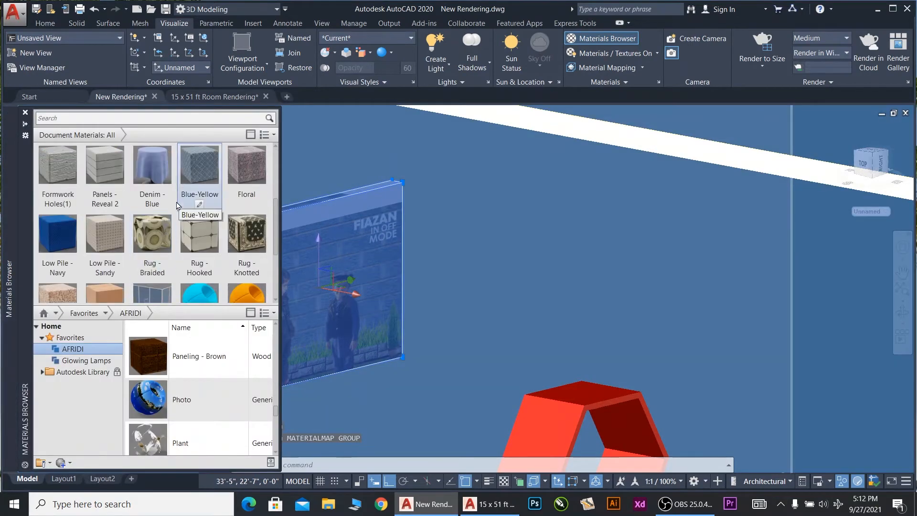
{"action": "right_click", "coordinate": [192, 183]}
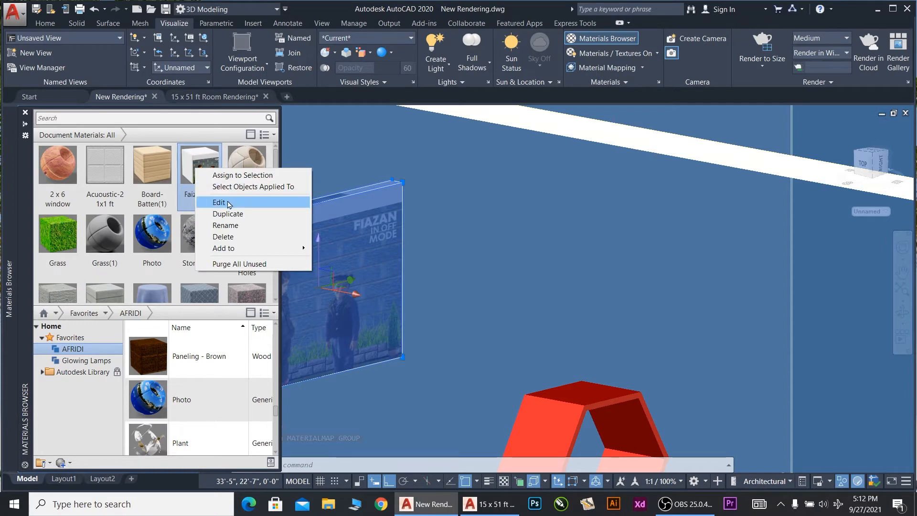
{"action": "left_click", "coordinate": [260, 201]}
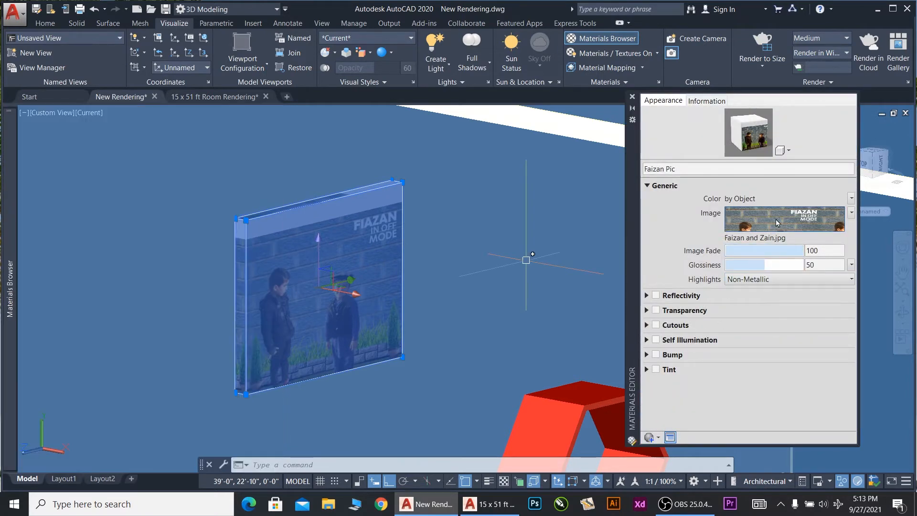
{"action": "left_click", "coordinate": [772, 228]}
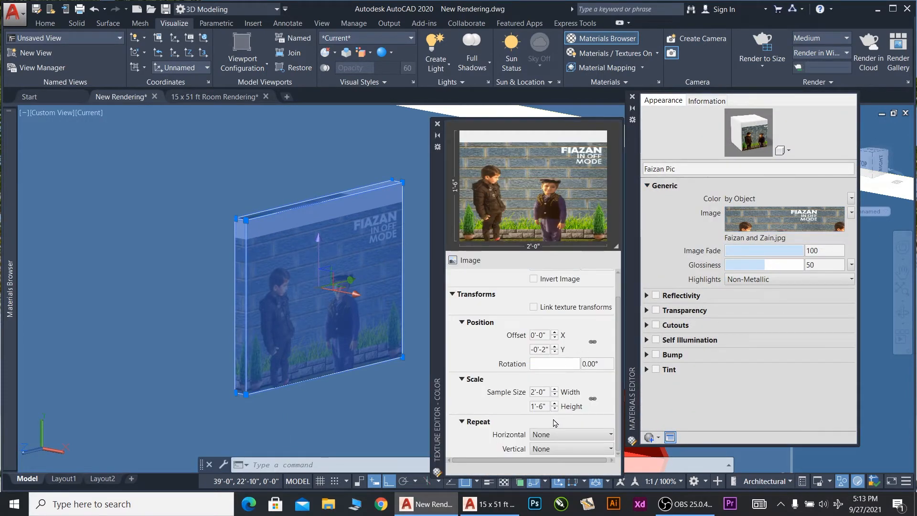
{"action": "scroll", "coordinate": [575, 451], "scroll_direction": "up", "scroll_amount": 1}
{"action": "scroll", "coordinate": [571, 444], "scroll_direction": "down", "scroll_amount": 1}
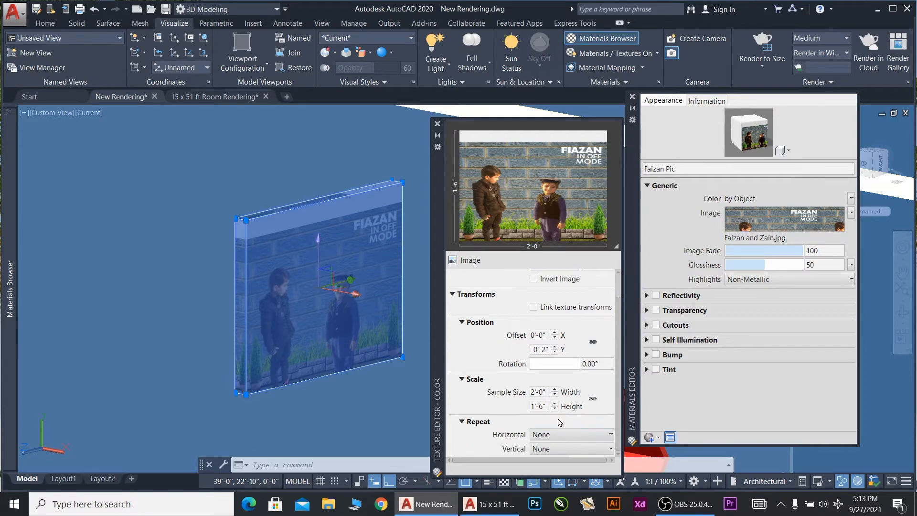
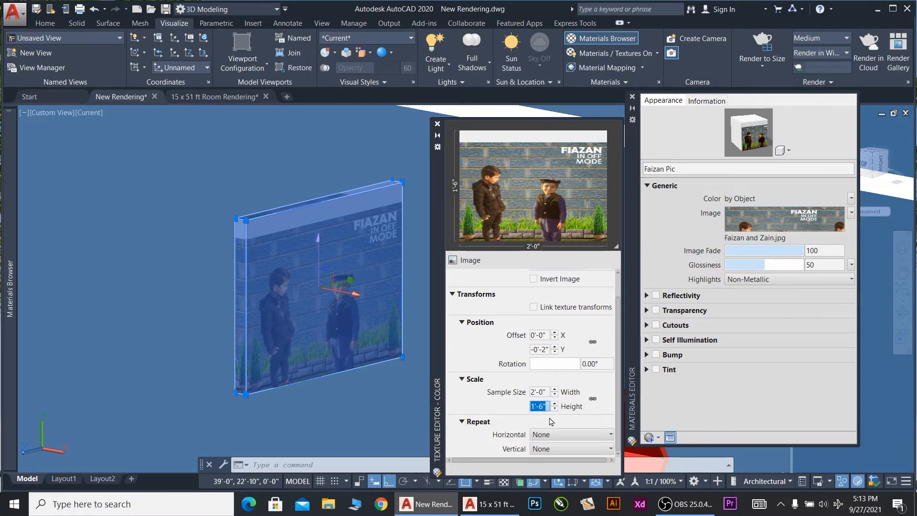
- Try an X offset of -0'-2" on the two-boys photo texture together with a different Y offset
{"action": "left_click", "coordinate": [317, 242]}
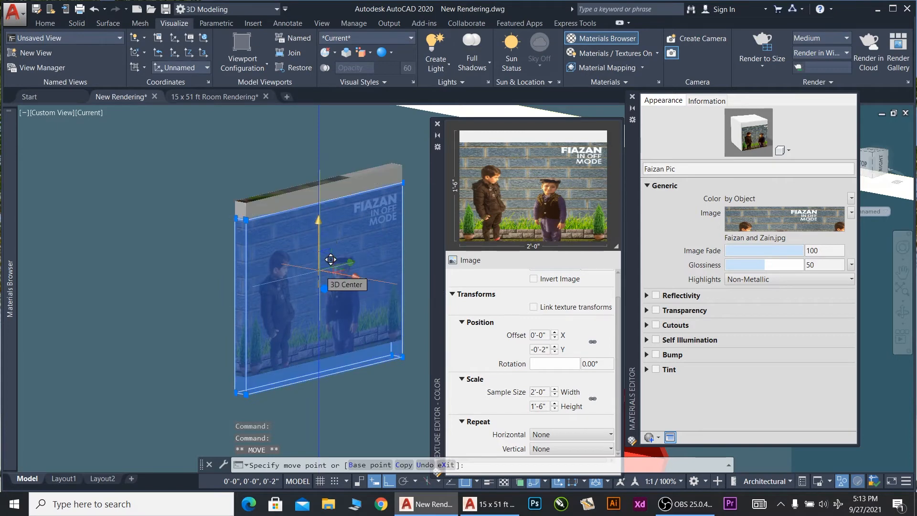
{"action": "key", "text": "Escape"}
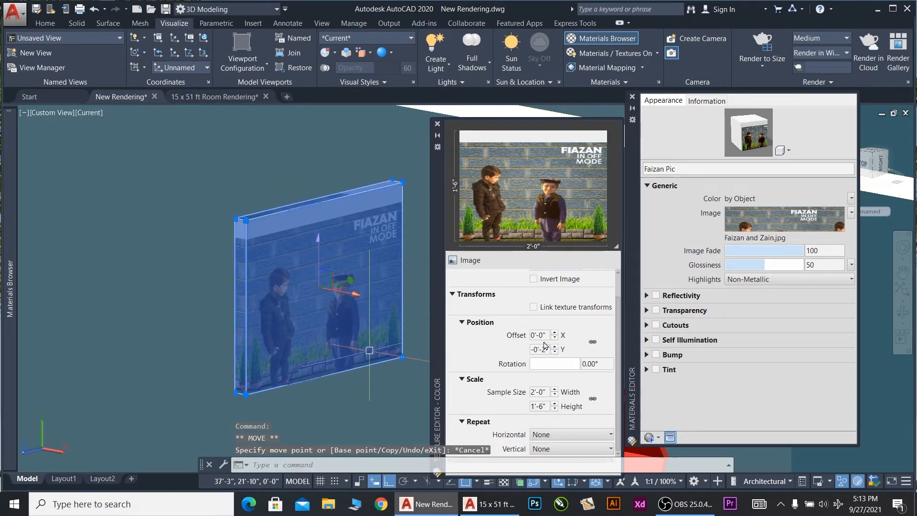
{"action": "scroll", "coordinate": [543, 365], "scroll_direction": "up", "scroll_amount": 1}
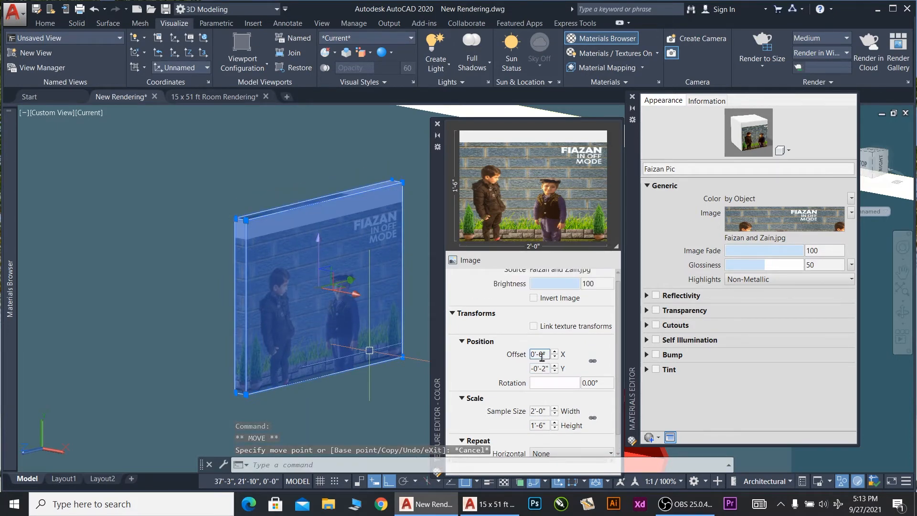
{"action": "left_click", "coordinate": [545, 382]}
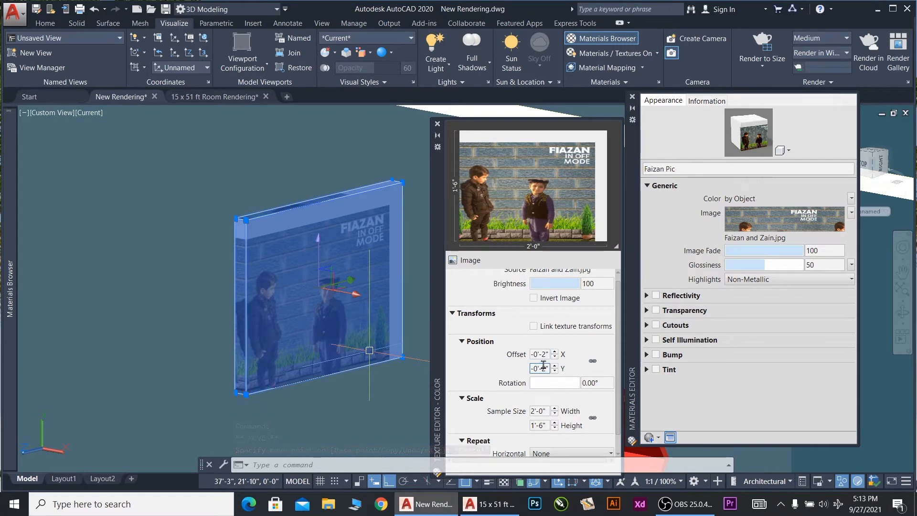
{"action": "scroll", "coordinate": [544, 369], "scroll_direction": "up", "scroll_amount": 4}
{"action": "scroll", "coordinate": [543, 372], "scroll_direction": "down", "scroll_amount": 2}
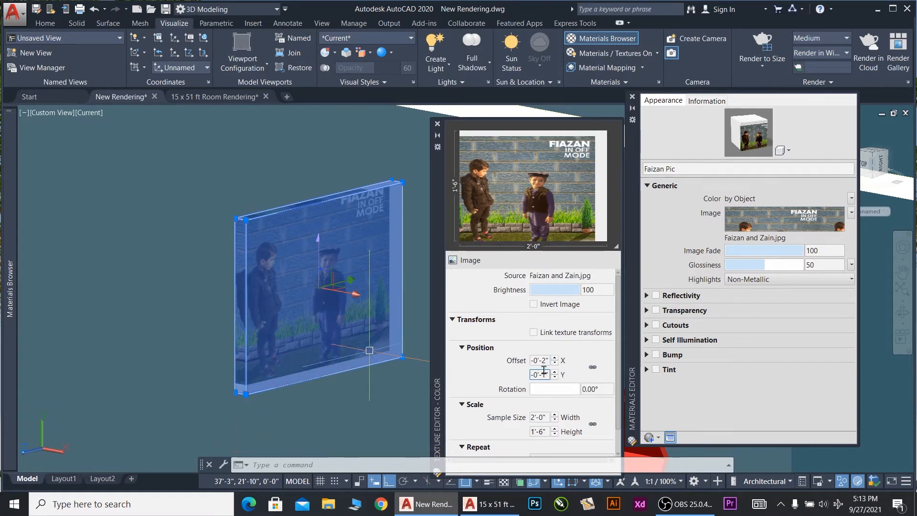
- Set the two-boys photo texture's X and Y offsets to 0'-0", and close its texture and material settings
{"action": "left_click", "coordinate": [543, 360]}
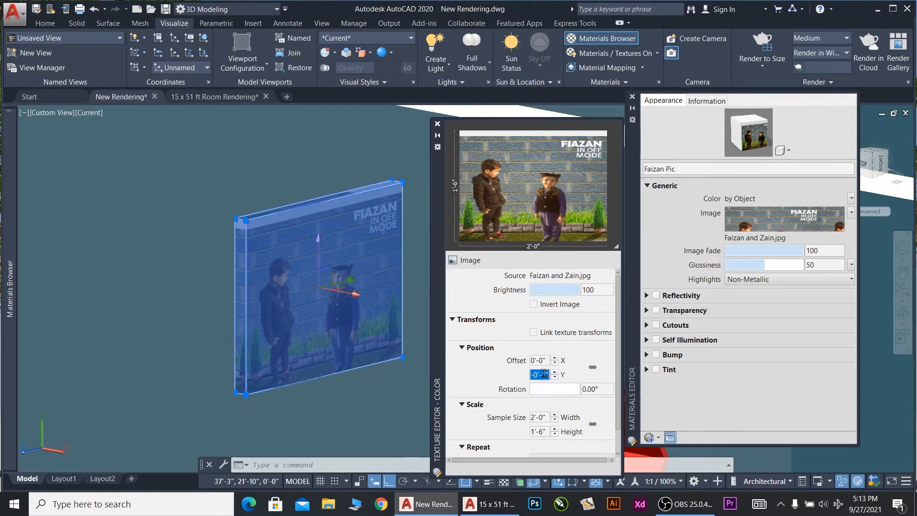
{"action": "scroll", "coordinate": [544, 374], "scroll_direction": "up", "scroll_amount": 1}
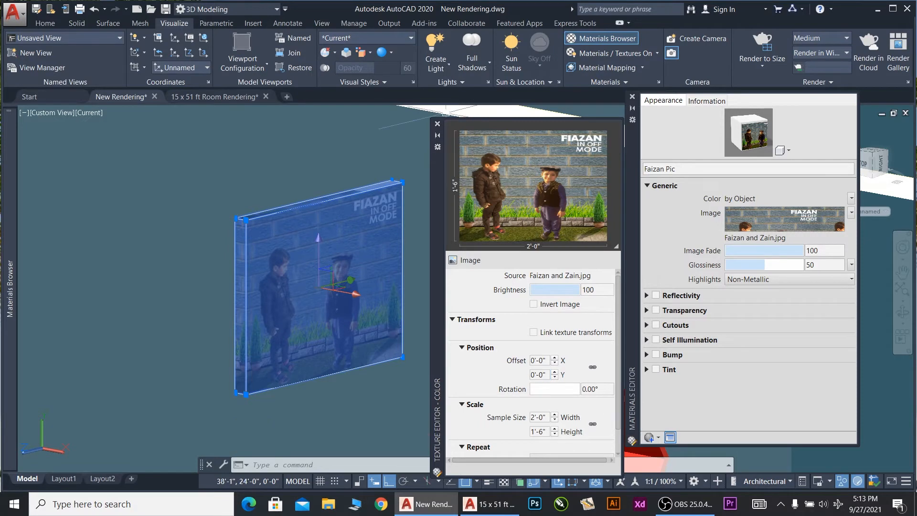
{"action": "left_click", "coordinate": [436, 124]}
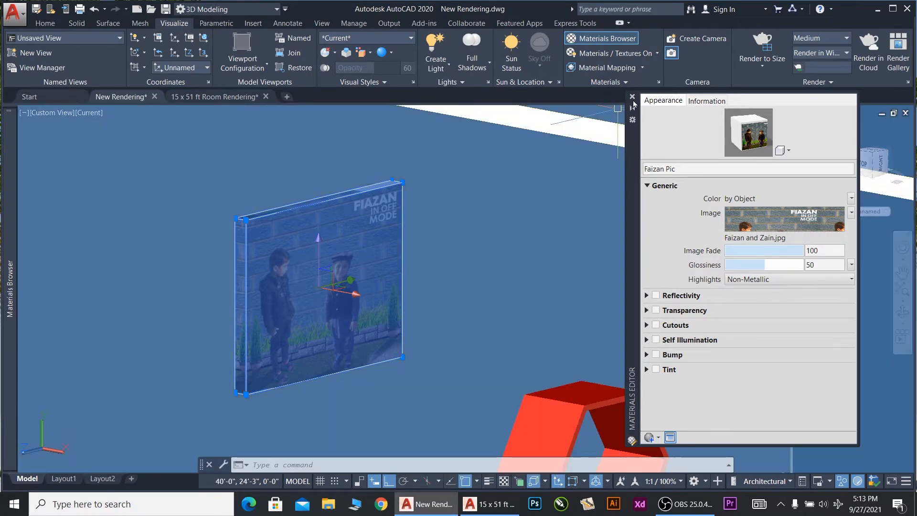
{"action": "left_click", "coordinate": [633, 98]}
{"action": "key", "text": "Escape"}
- Open the Photo material used on the sky-and-lake wall picture for editing
{"action": "scroll", "coordinate": [415, 239], "scroll_direction": "down", "scroll_amount": 8}
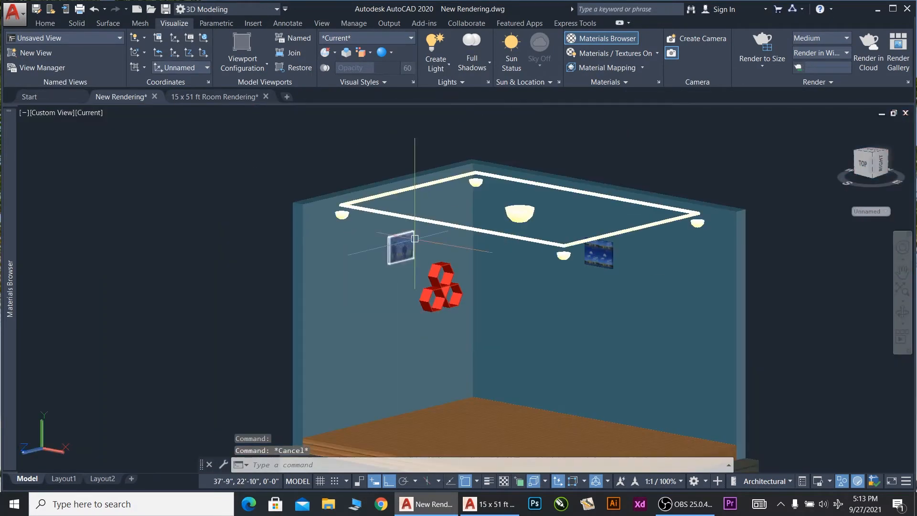
{"action": "scroll", "coordinate": [557, 252], "scroll_direction": "up", "scroll_amount": 5}
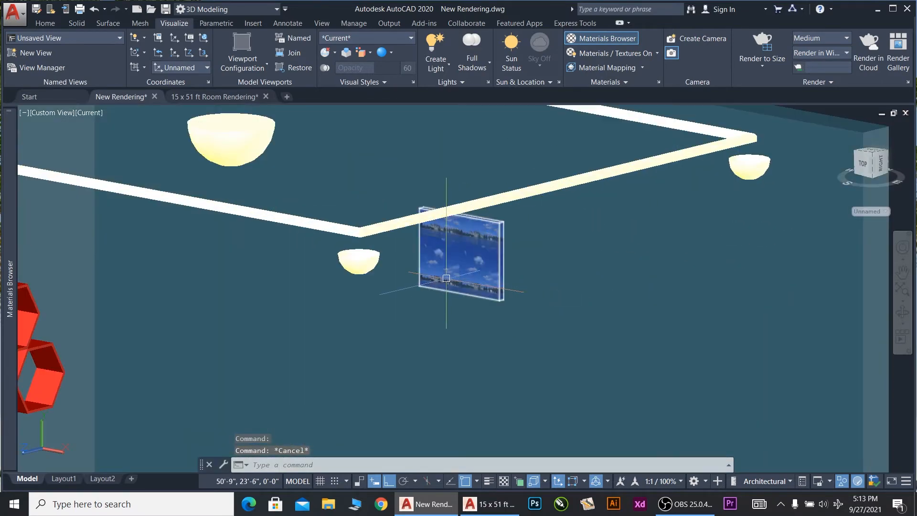
{"action": "scroll", "coordinate": [454, 272], "scroll_direction": "up", "scroll_amount": 3}
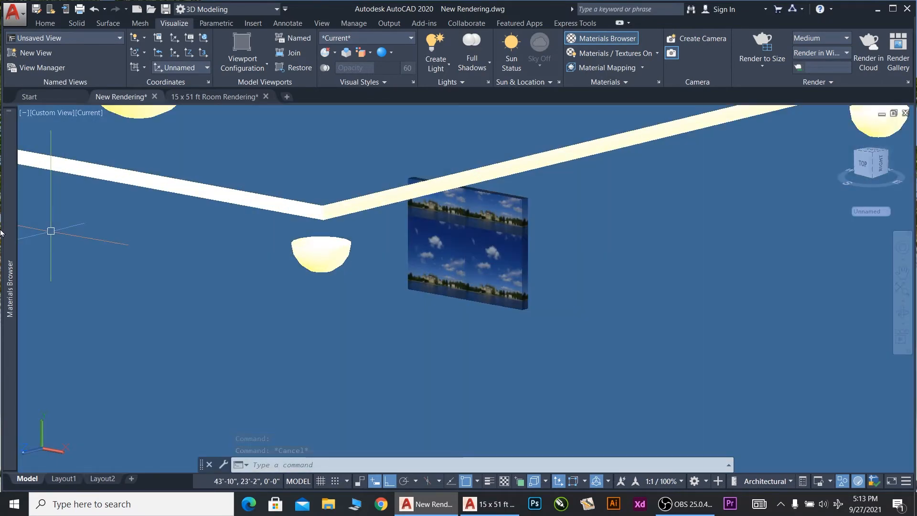
{"action": "mouse_move", "coordinate": [9, 234]}
{"action": "right_click", "coordinate": [158, 237]}
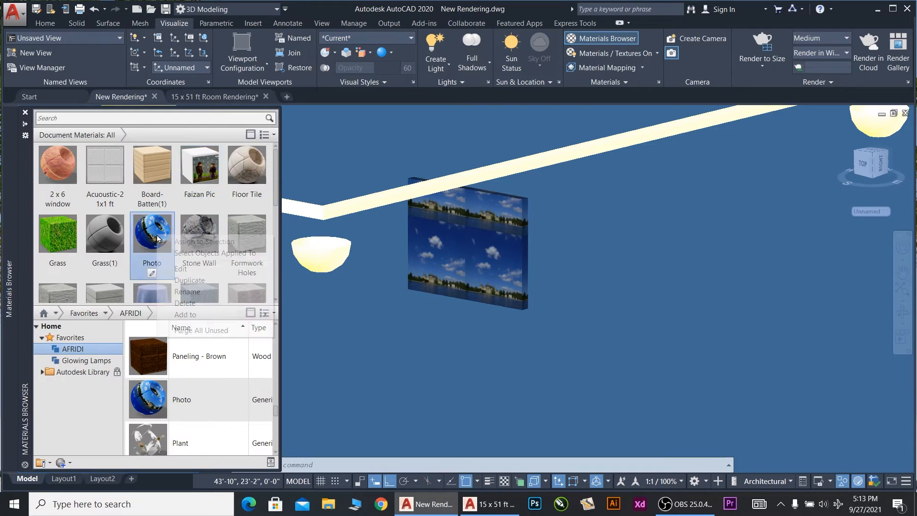
{"action": "left_click", "coordinate": [193, 268]}
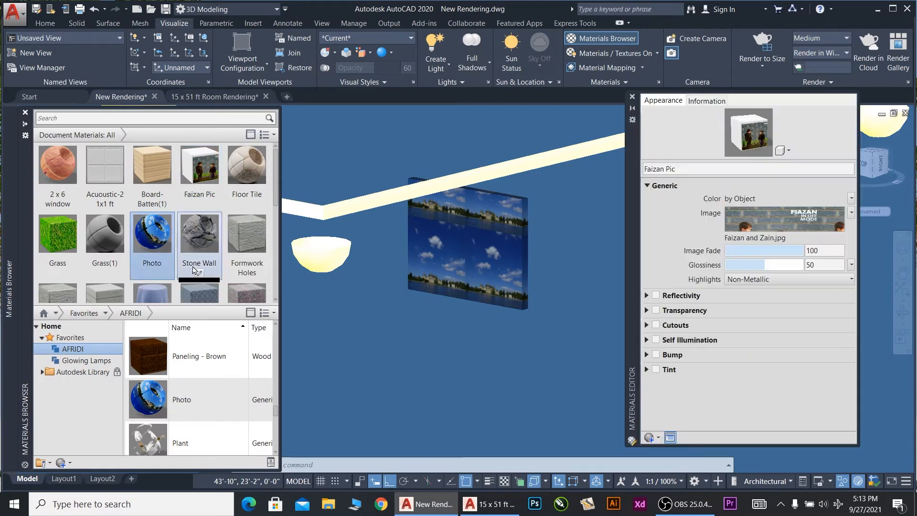
- Set the Photo material's image sample size to 2'-0" width and 1'-6" height, and close its texture and material settings
{"action": "left_click", "coordinate": [767, 229]}
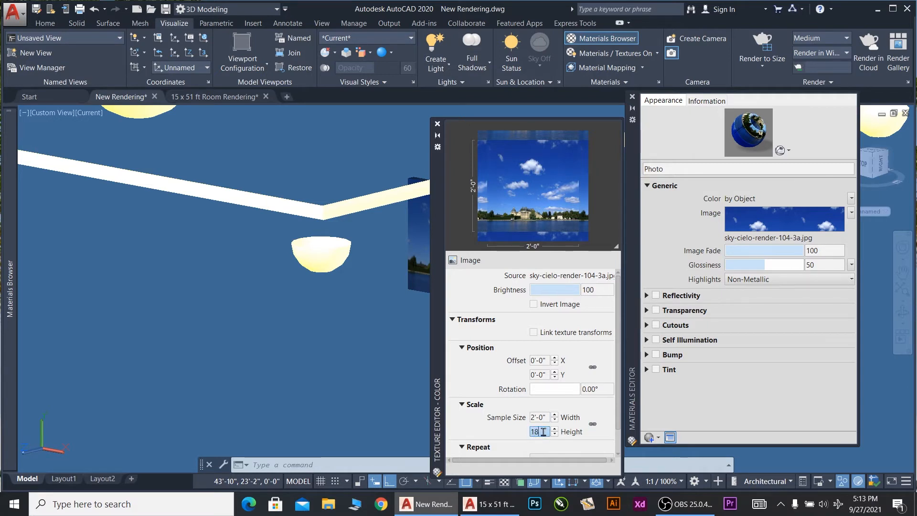
{"action": "key", "text": "Return"}
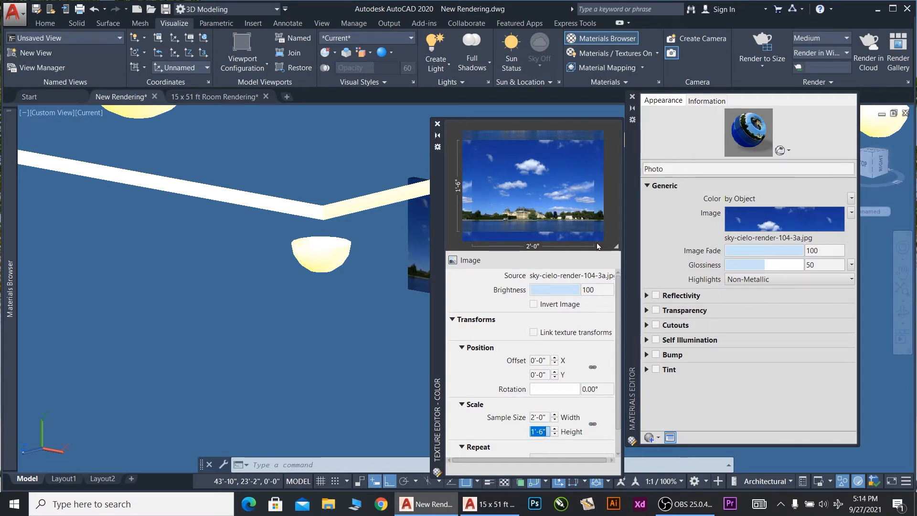
{"action": "left_click", "coordinate": [437, 123]}
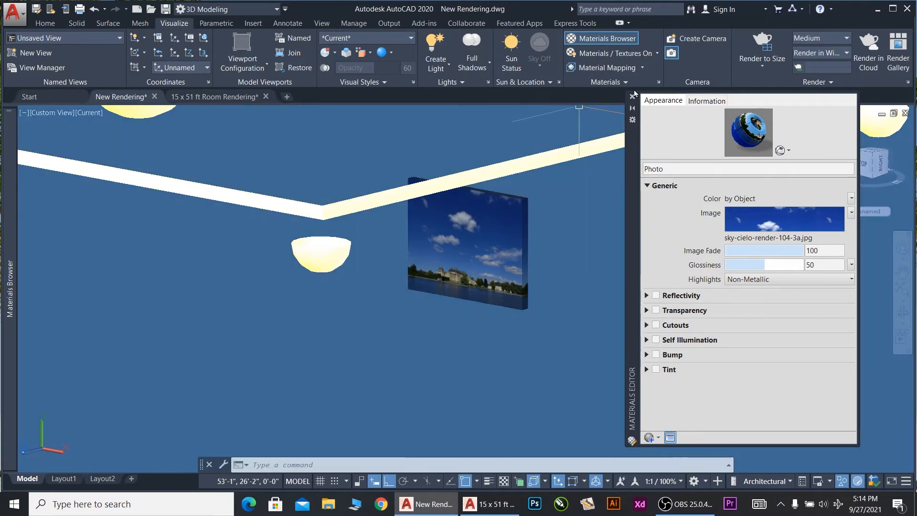
{"action": "left_click", "coordinate": [631, 97]}
{"action": "scroll", "coordinate": [573, 215], "scroll_direction": "down", "scroll_amount": 8}
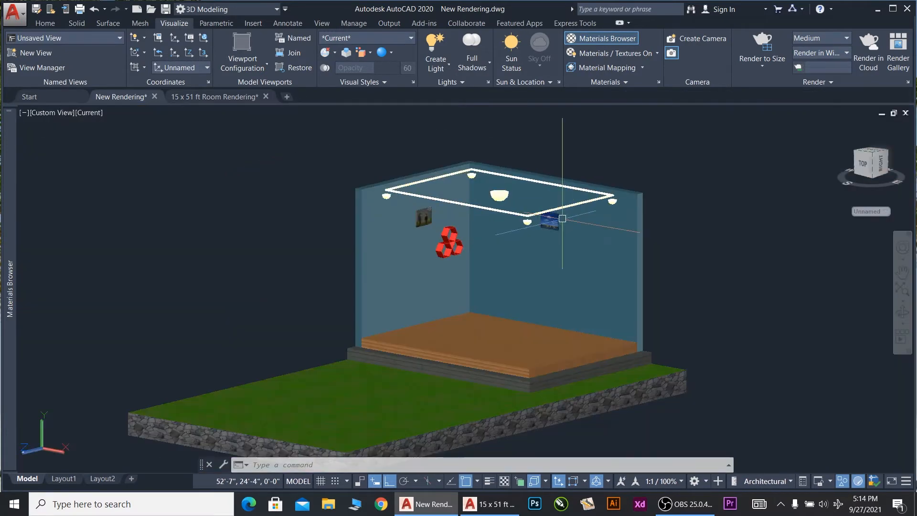
{"action": "scroll", "coordinate": [728, 161], "scroll_direction": "up", "scroll_amount": 3}
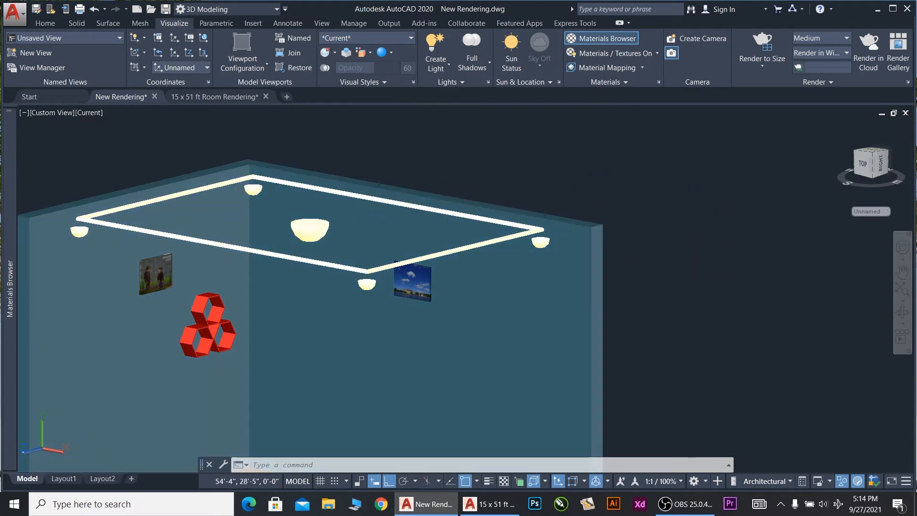
- Save the room drawing with its updated picture materials
{"action": "key", "text": "ctrl+s"}
{"action": "scroll", "coordinate": [542, 243], "scroll_direction": "up", "scroll_amount": 2}
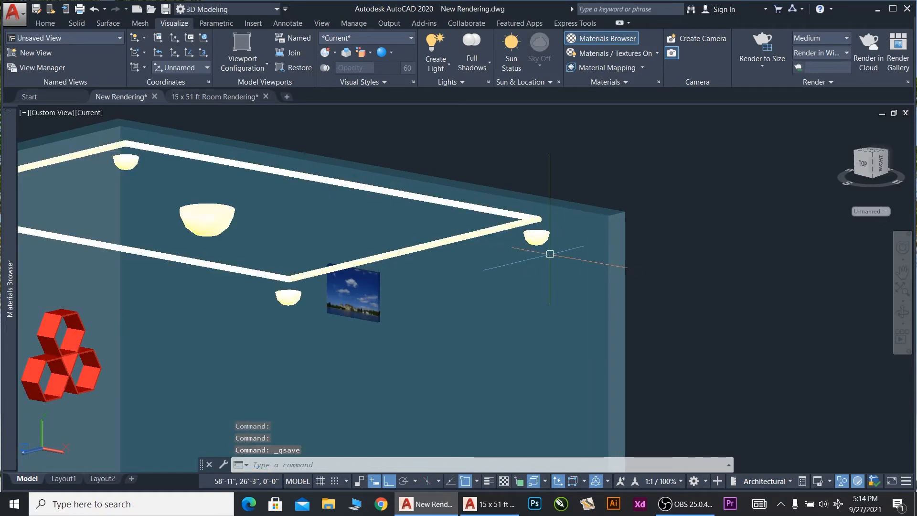
{"action": "scroll", "coordinate": [549, 254], "scroll_direction": "down", "scroll_amount": 2}
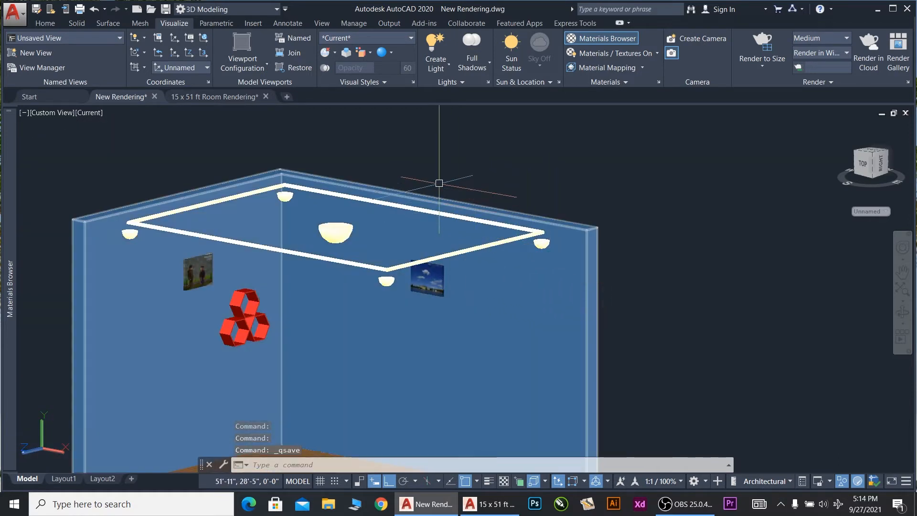
{"action": "scroll", "coordinate": [616, 230], "scroll_direction": "up", "scroll_amount": 2}
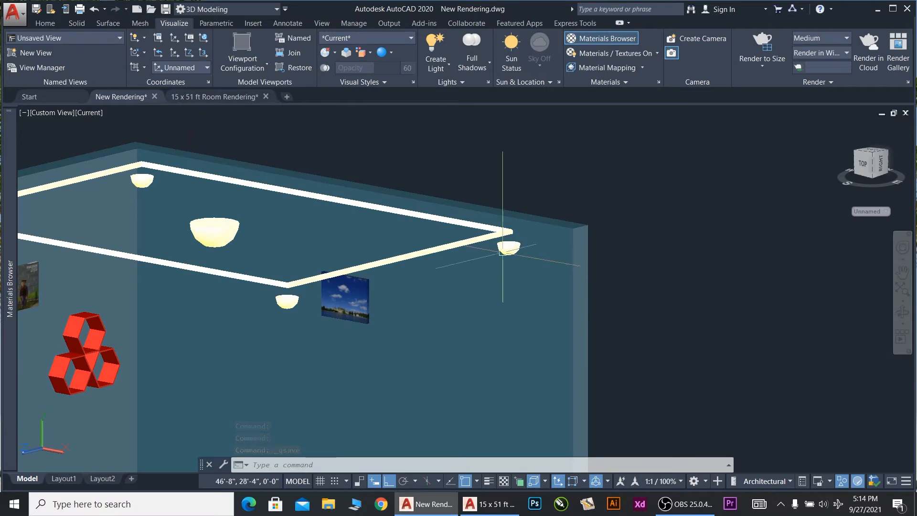
- Switch the viewport to the Top view, framing the wall with the sky-and-lake picture
{"action": "left_click", "coordinate": [42, 112]}
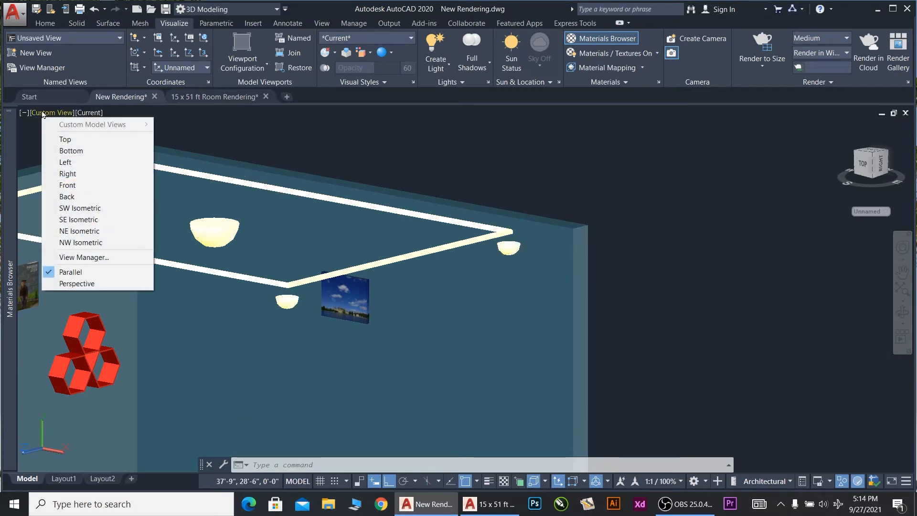
{"action": "left_click", "coordinate": [66, 140]}
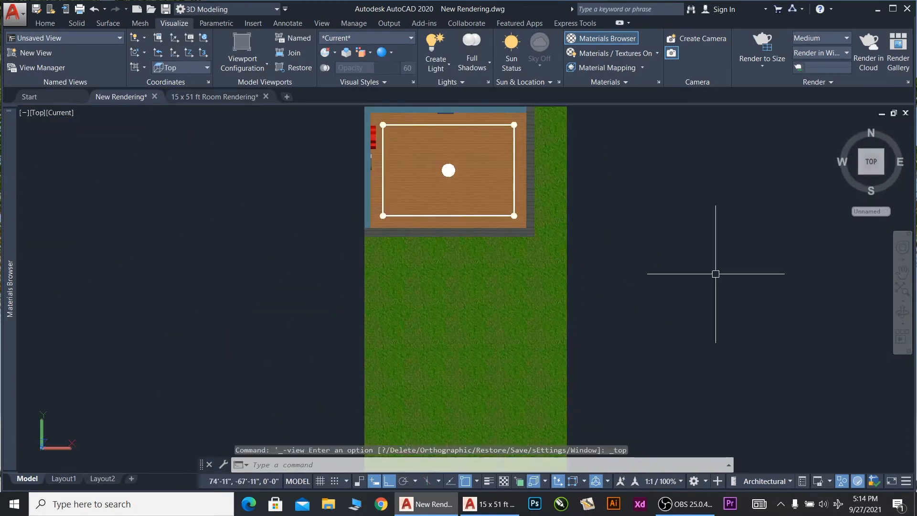
{"action": "scroll", "coordinate": [327, 188], "scroll_direction": "up", "scroll_amount": 1}
{"action": "scroll", "coordinate": [319, 184], "scroll_direction": "down", "scroll_amount": 5}
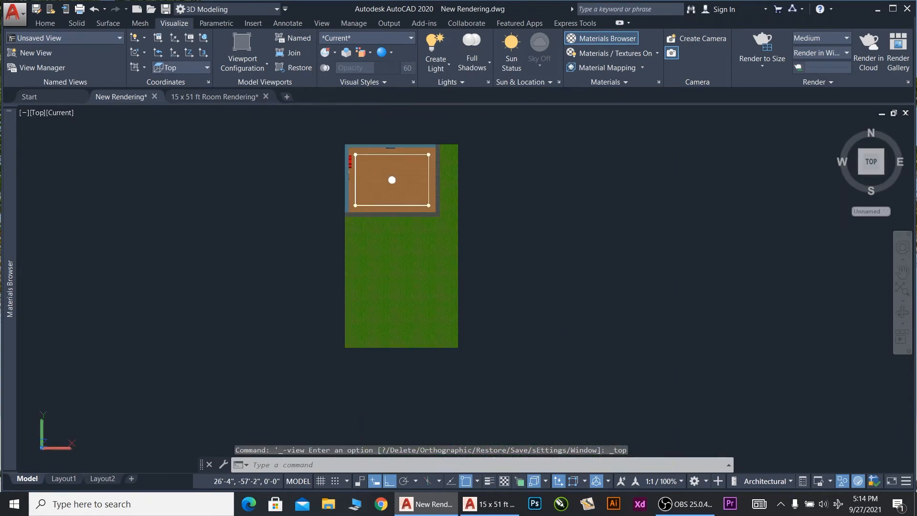
{"action": "scroll", "coordinate": [351, 195], "scroll_direction": "up", "scroll_amount": 10}
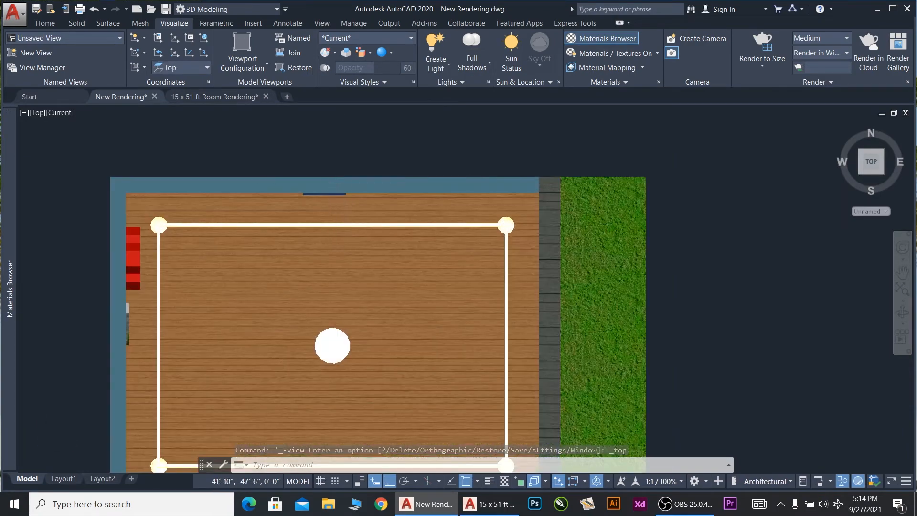
{"action": "type", "text": "c"}
{"action": "key", "text": "Return"}
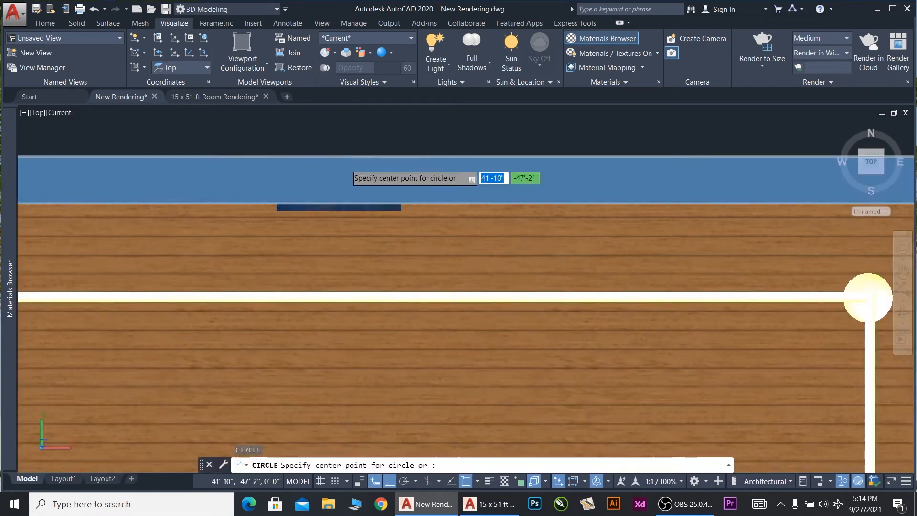
{"action": "left_click", "coordinate": [338, 206]}
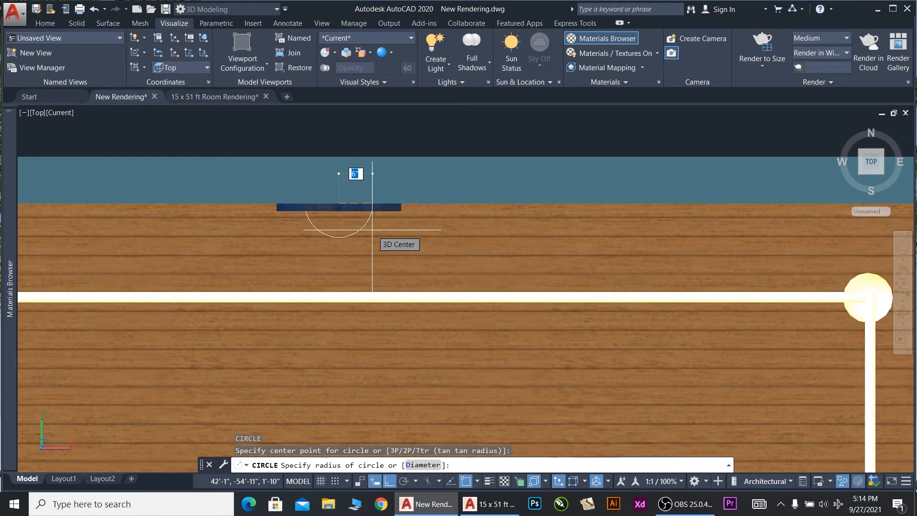
{"action": "key", "text": "Escape"}
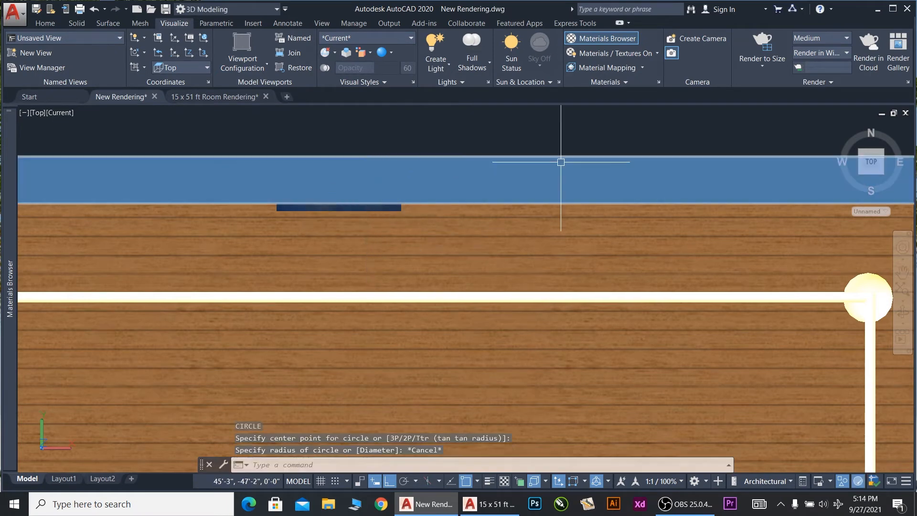
{"action": "right_click", "coordinate": [870, 155]}
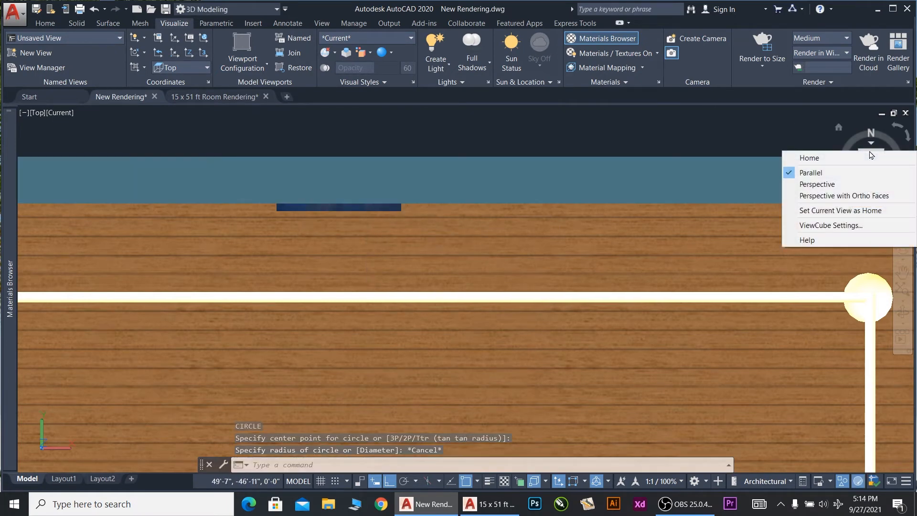
{"action": "left_click", "coordinate": [823, 173]}
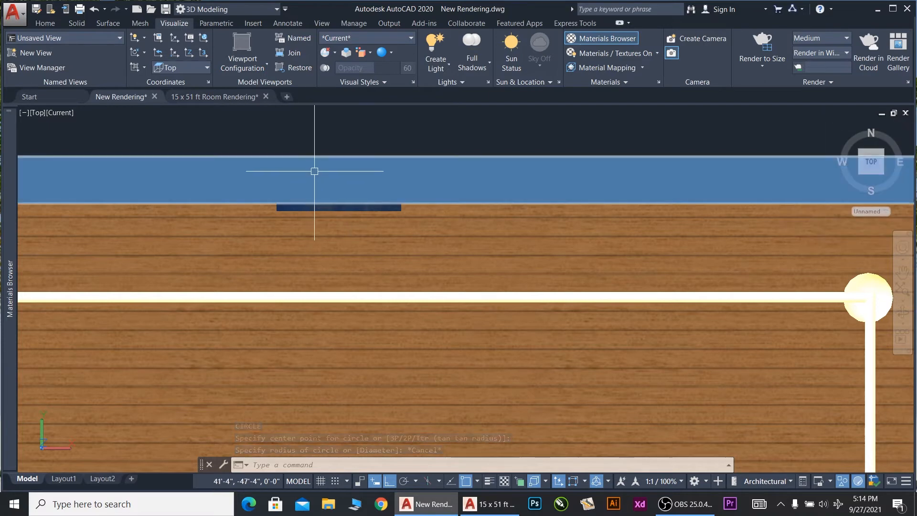
- Draw a circle with a 2" radius centred along the sky-and-lake picture's length at the wall
{"action": "key", "text": "Return"}
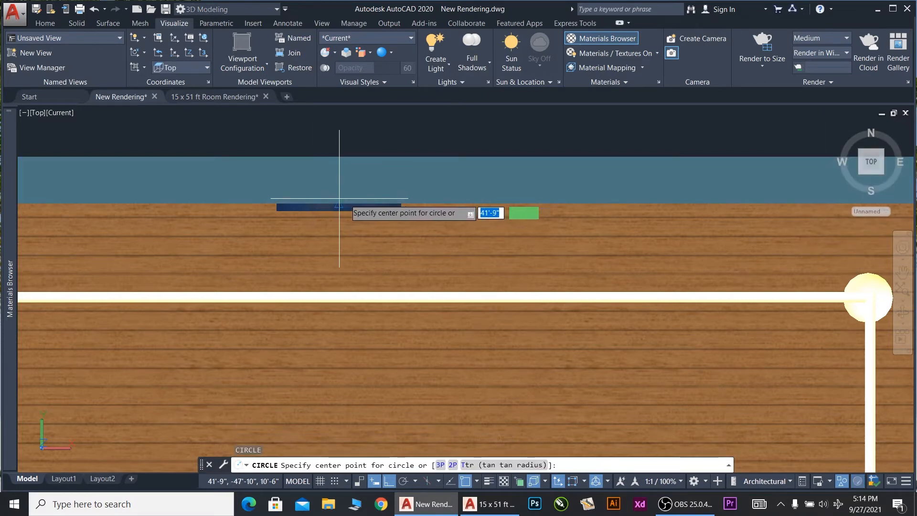
{"action": "left_click", "coordinate": [338, 211]}
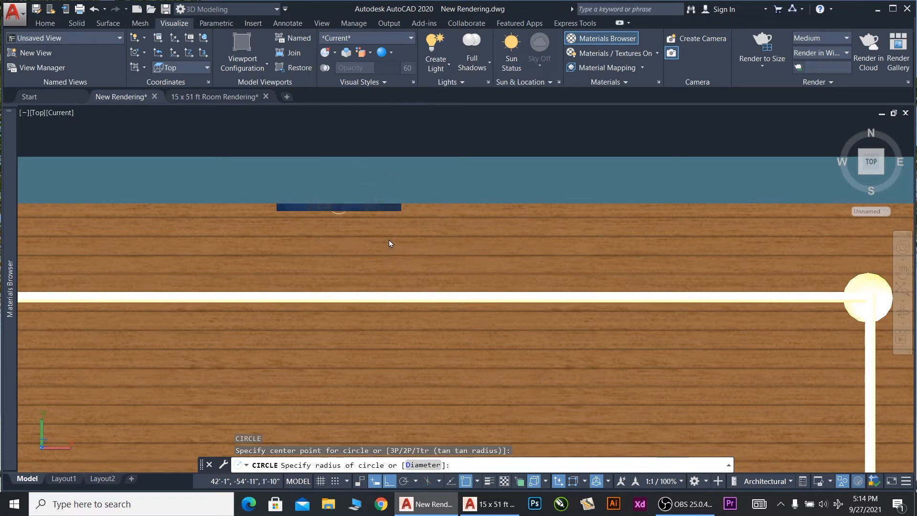
{"action": "type", "text": "2"}
{"action": "key", "text": "Return"}
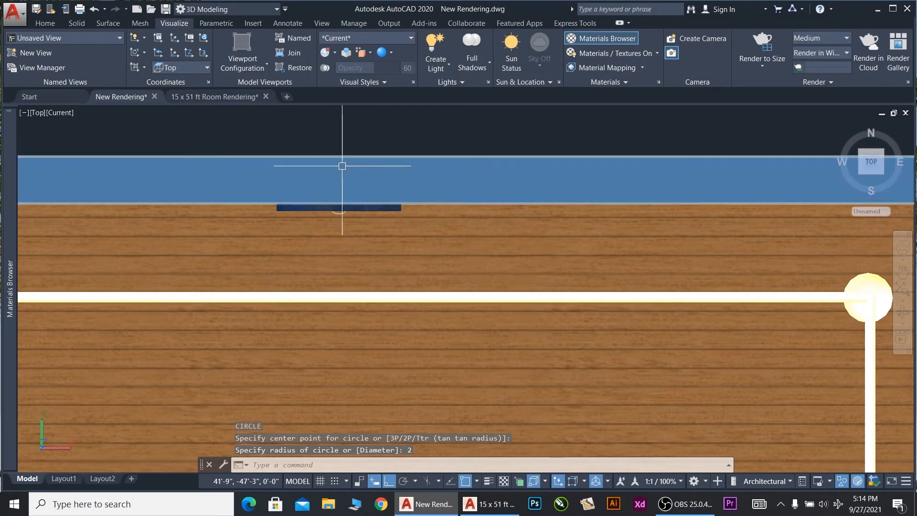
- Move the small circle straight away from the sky-and-lake picture to beyond the outside of the wall
{"action": "left_click", "coordinate": [316, 146]}
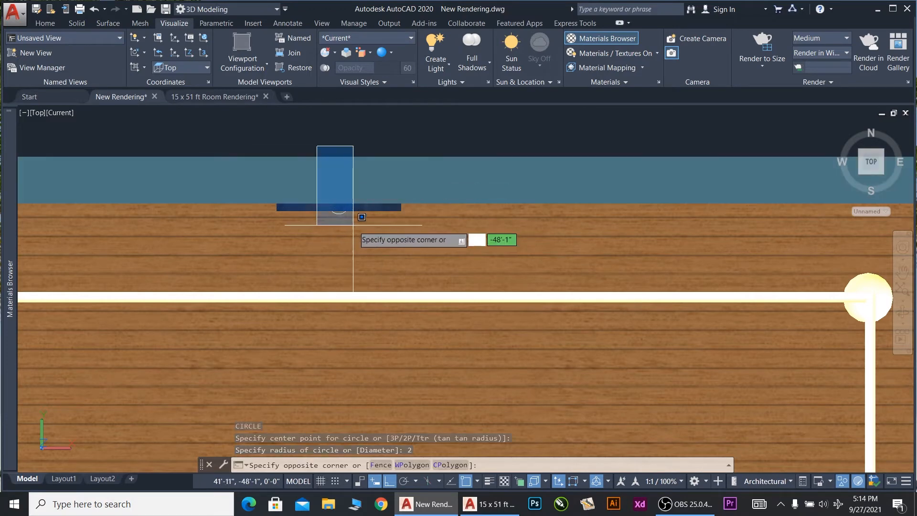
{"action": "left_click", "coordinate": [361, 226]}
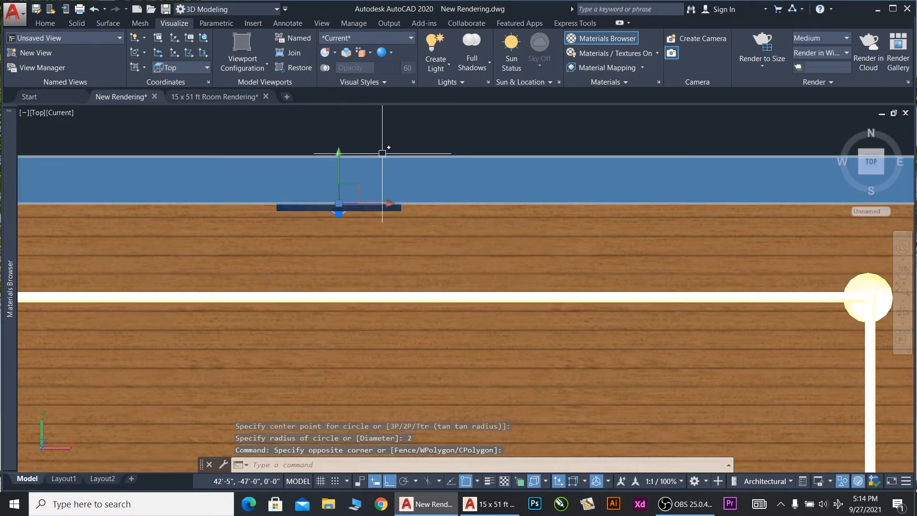
{"action": "type", "text": "m"}
{"action": "key", "text": "Return"}
{"action": "left_click", "coordinate": [375, 155]}
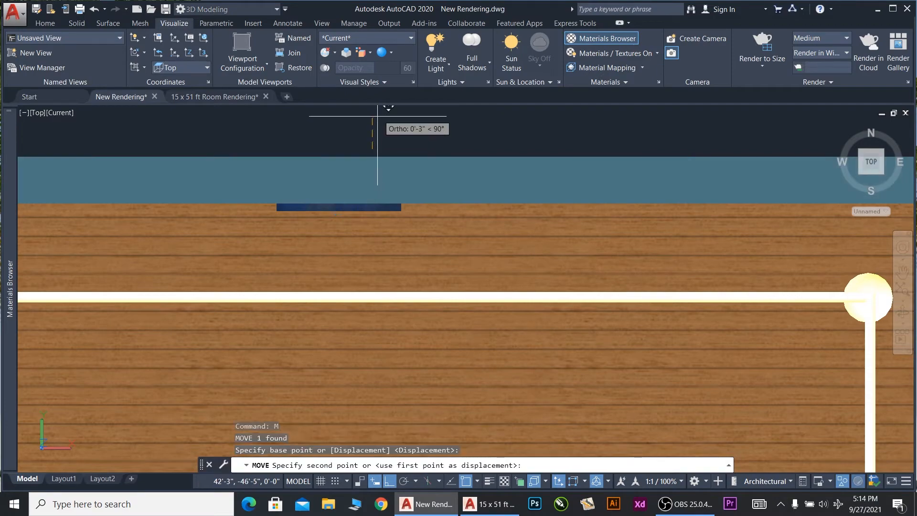
{"action": "scroll", "coordinate": [377, 119], "scroll_direction": "down", "scroll_amount": 2}
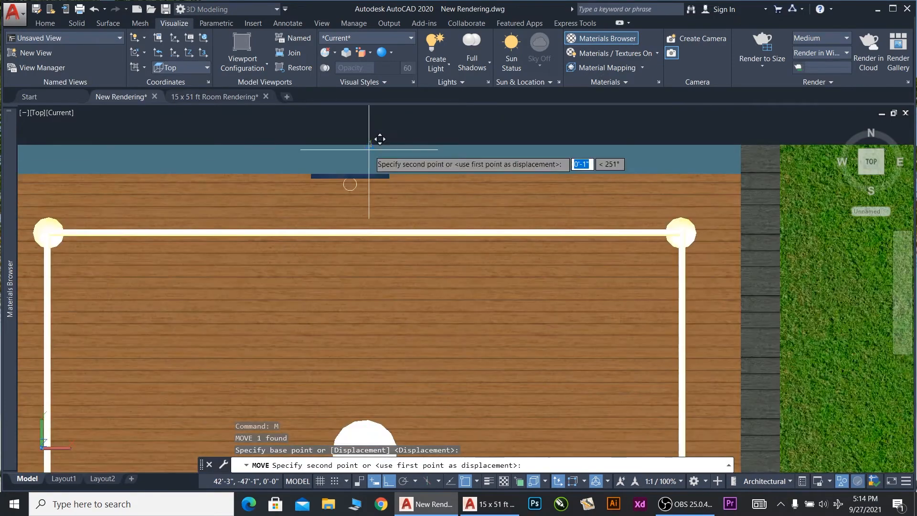
{"action": "scroll", "coordinate": [378, 121], "scroll_direction": "down", "scroll_amount": 5}
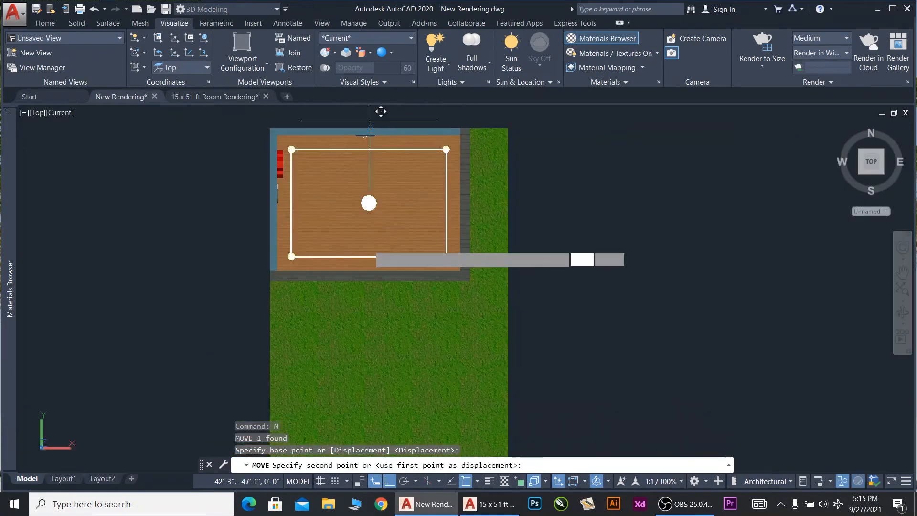
{"action": "scroll", "coordinate": [365, 112], "scroll_direction": "up", "scroll_amount": 4}
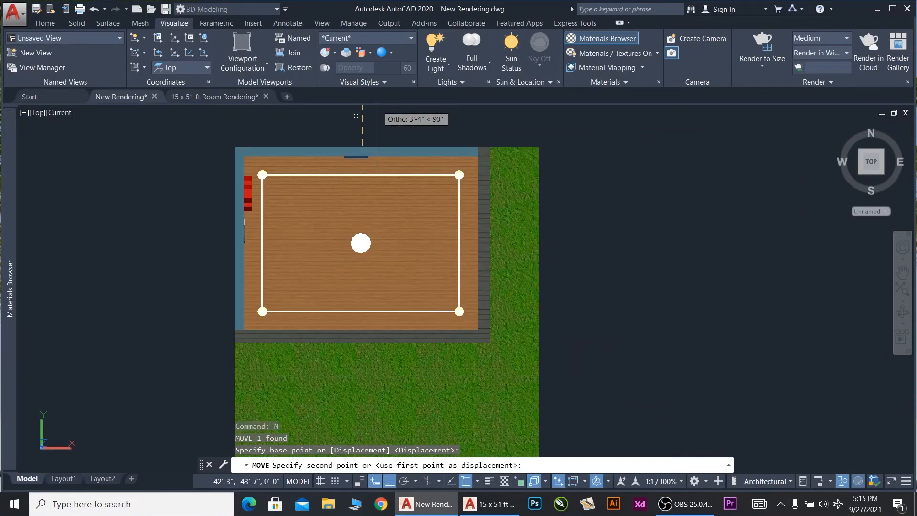
- Move the circle straight up so it sits clear of the room's upper wall
{"action": "scroll", "coordinate": [364, 119], "scroll_direction": "up", "scroll_amount": 3}
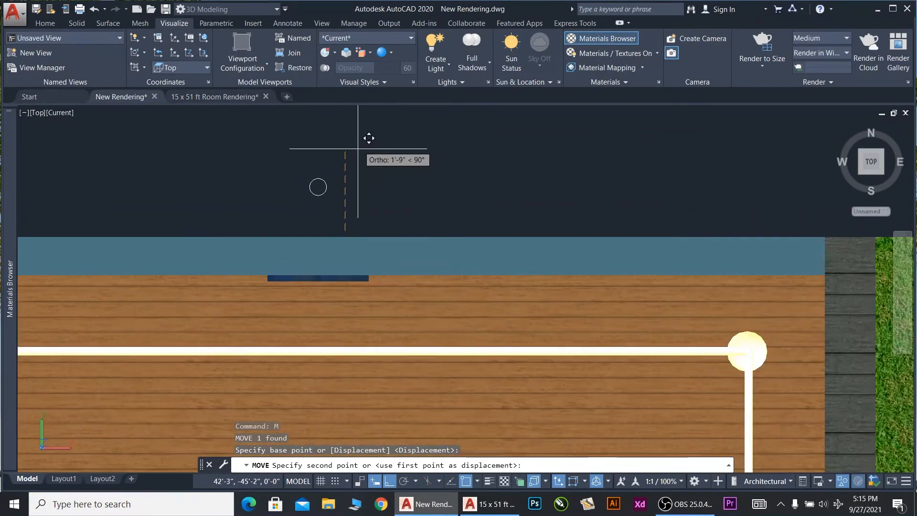
{"action": "left_click", "coordinate": [356, 161]}
- Draw a second circle with a 1.8 inch radius, concentric with the existing circle
{"action": "scroll", "coordinate": [303, 221], "scroll_direction": "up", "scroll_amount": 3}
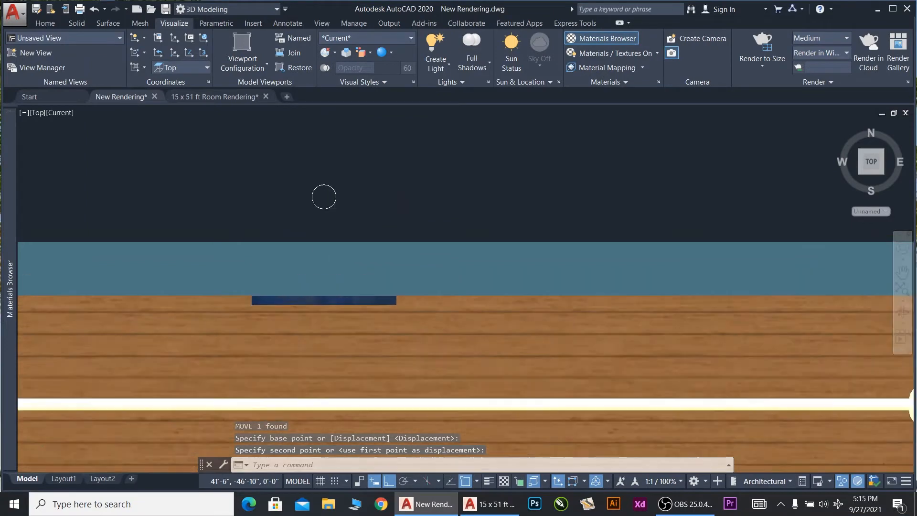
{"action": "scroll", "coordinate": [328, 177], "scroll_direction": "up", "scroll_amount": 3}
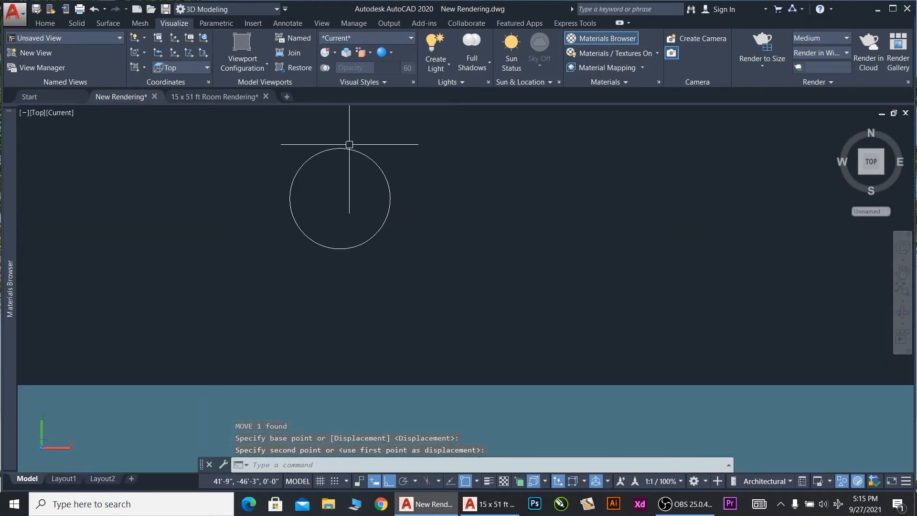
{"action": "left_click", "coordinate": [357, 151]}
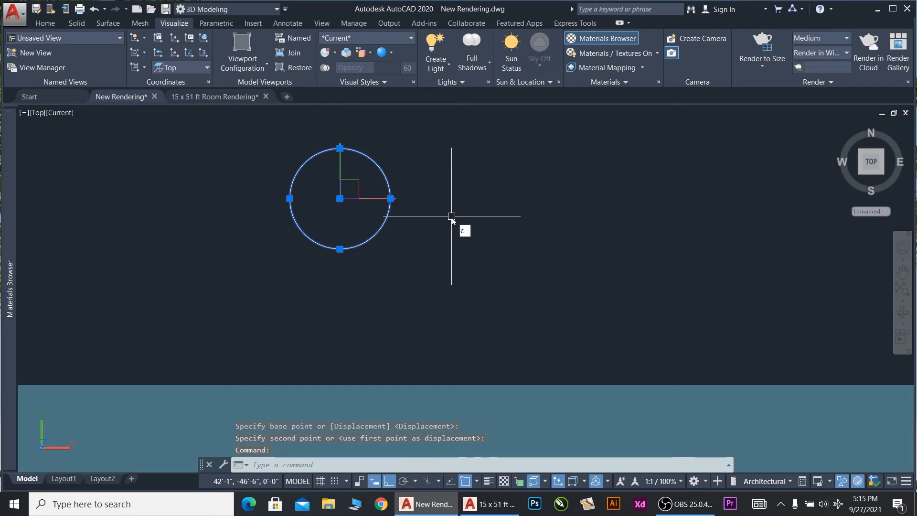
{"action": "key", "text": "Return"}
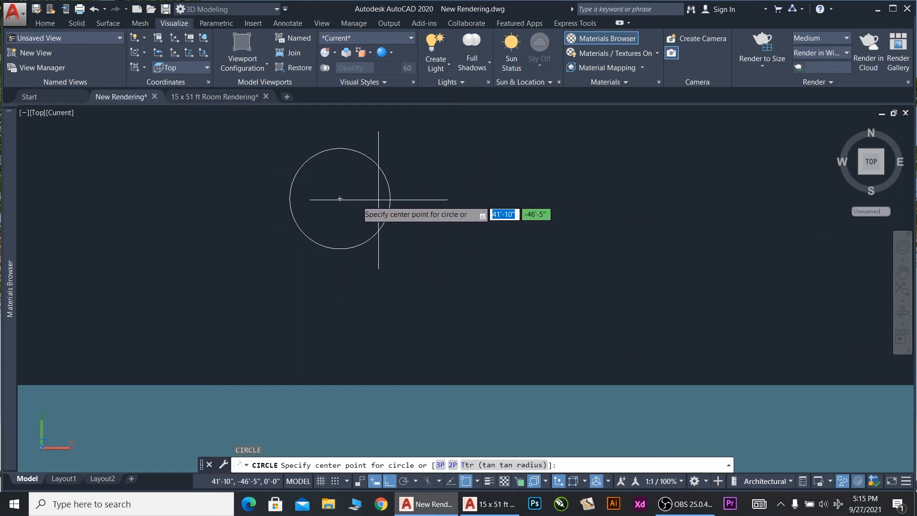
{"action": "left_click", "coordinate": [339, 198]}
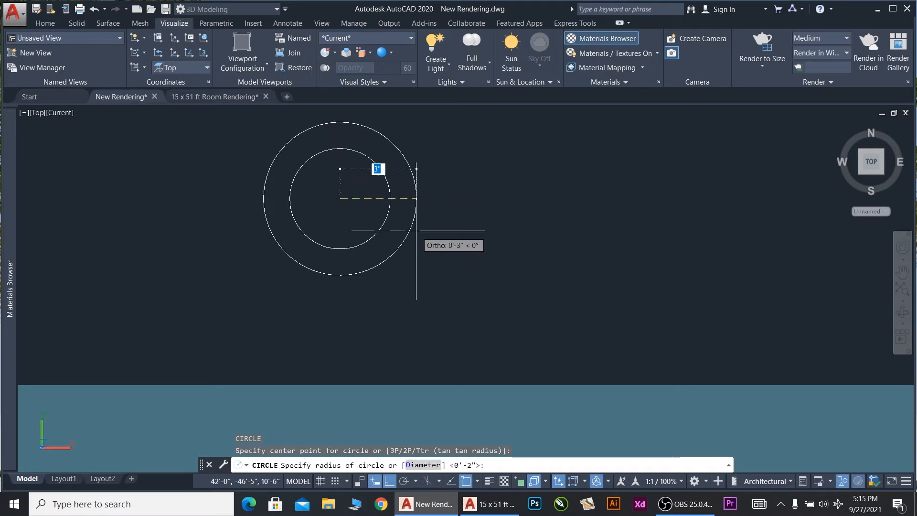
{"action": "type", "text": "1"}
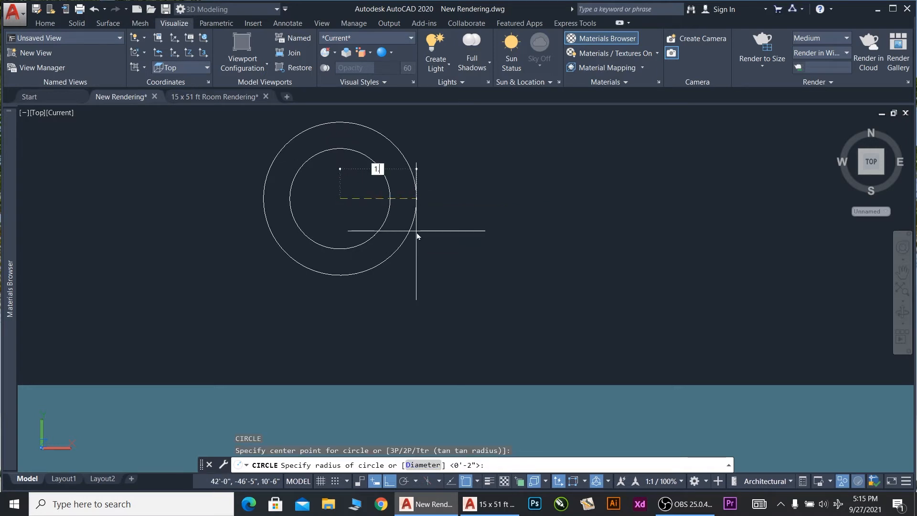
{"action": "type", "text": ".8"}
{"action": "key", "text": "Return"}
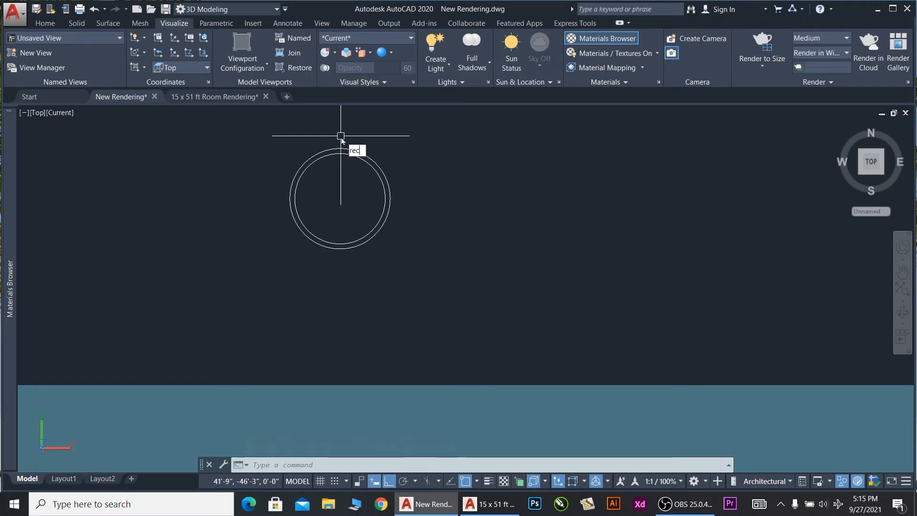
- Draw a 1 by 1 inch square starting from the uppermost point of the outer circle
{"action": "type", "text": "rec"}
{"action": "key", "text": "Return"}
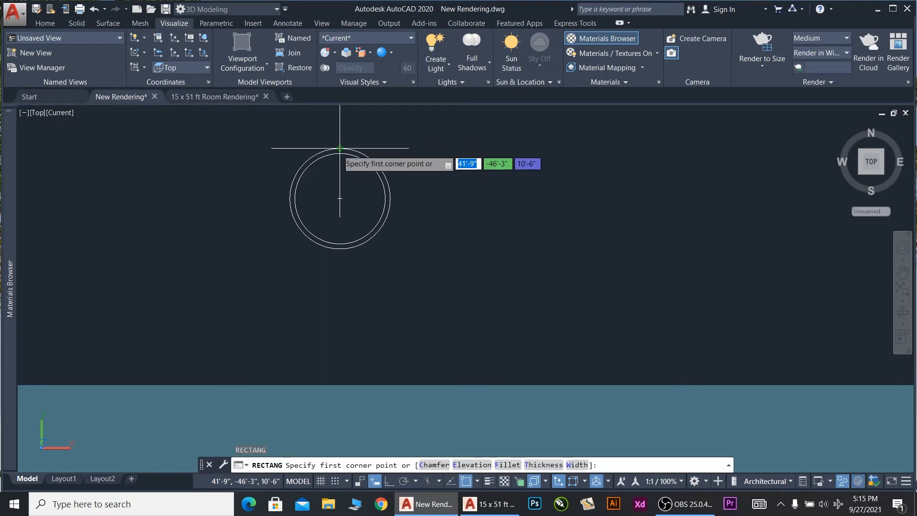
{"action": "left_click", "coordinate": [340, 148]}
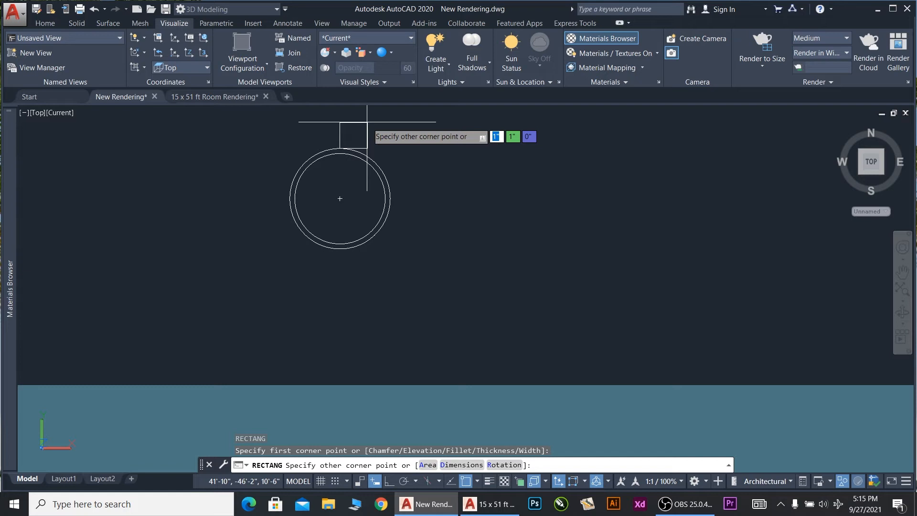
{"action": "type", "text": "1,"}
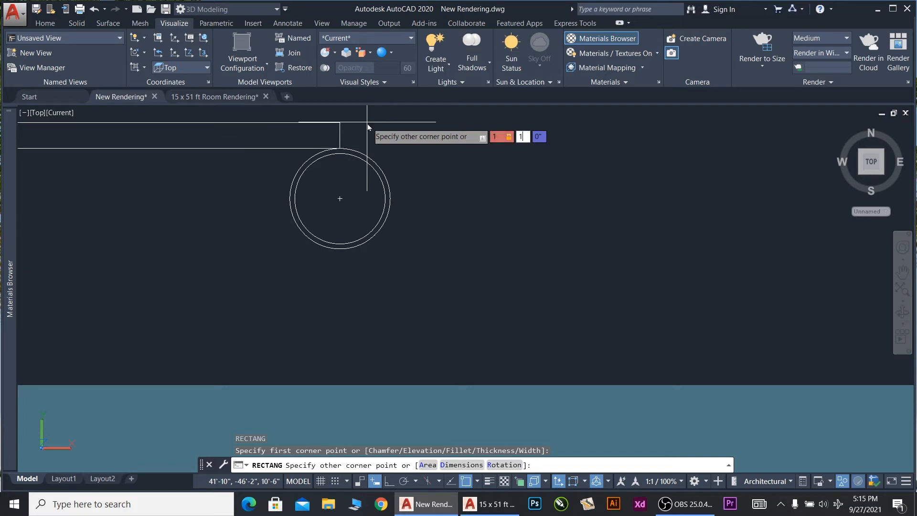
{"action": "type", "text": "1"}
{"action": "key", "text": "Return"}
- Move the square by its lower edge's midpoint onto the uppermost point of the outer circle
{"action": "scroll", "coordinate": [365, 120], "scroll_direction": "up", "scroll_amount": 3}
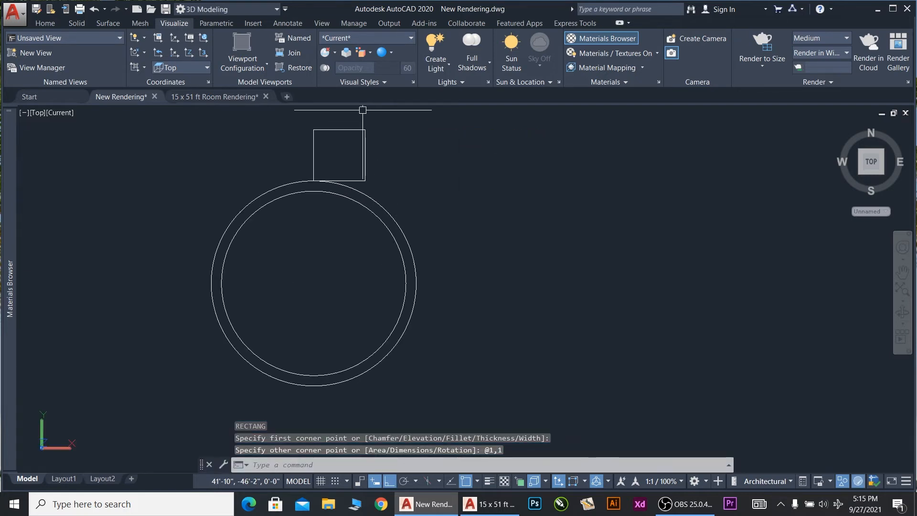
{"action": "left_click", "coordinate": [364, 132]}
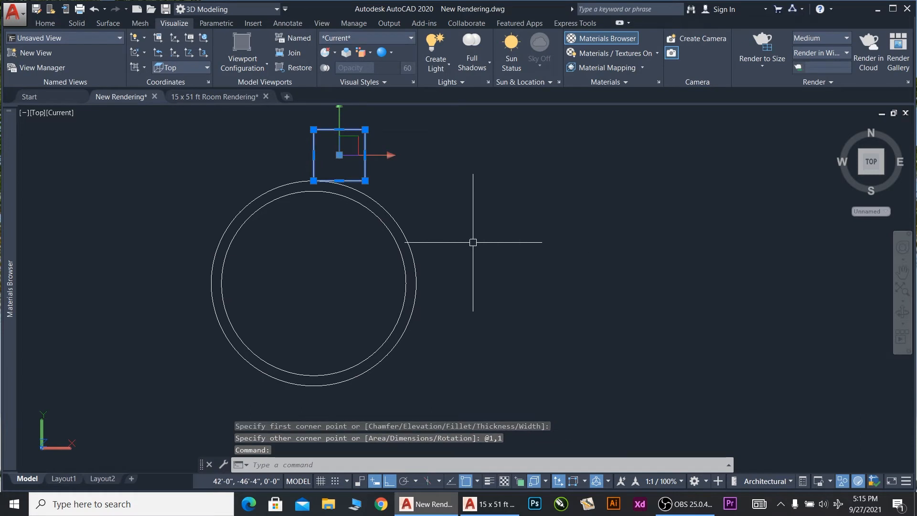
{"action": "key", "text": "Return"}
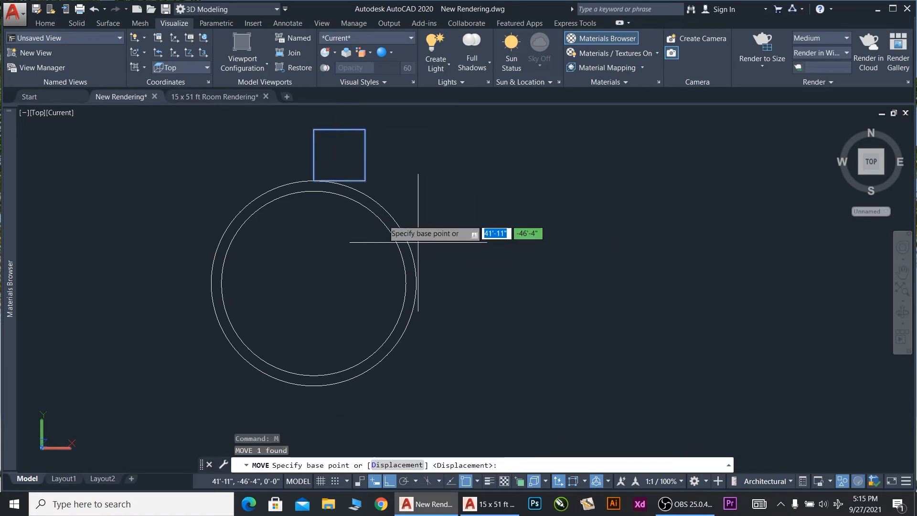
{"action": "left_click", "coordinate": [339, 181]}
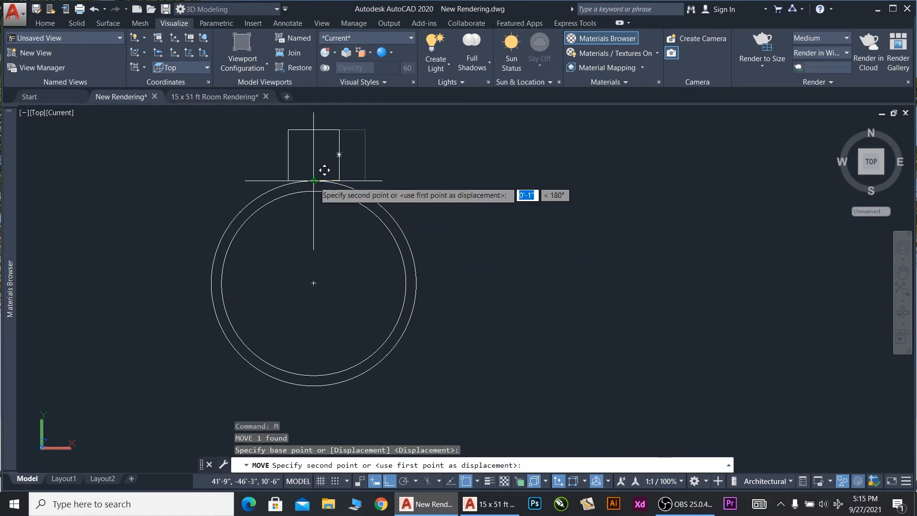
{"action": "left_click", "coordinate": [315, 181]}
{"action": "left_click", "coordinate": [362, 151]}
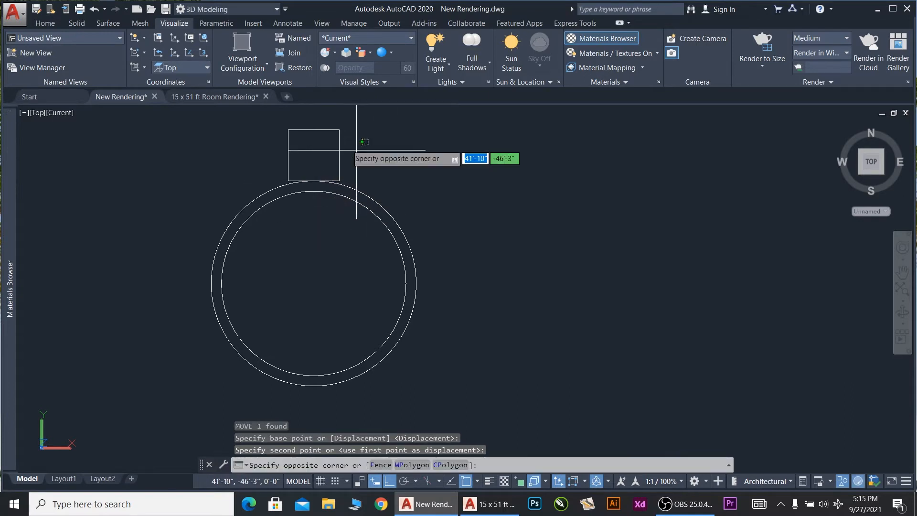
{"action": "left_click", "coordinate": [330, 158]}
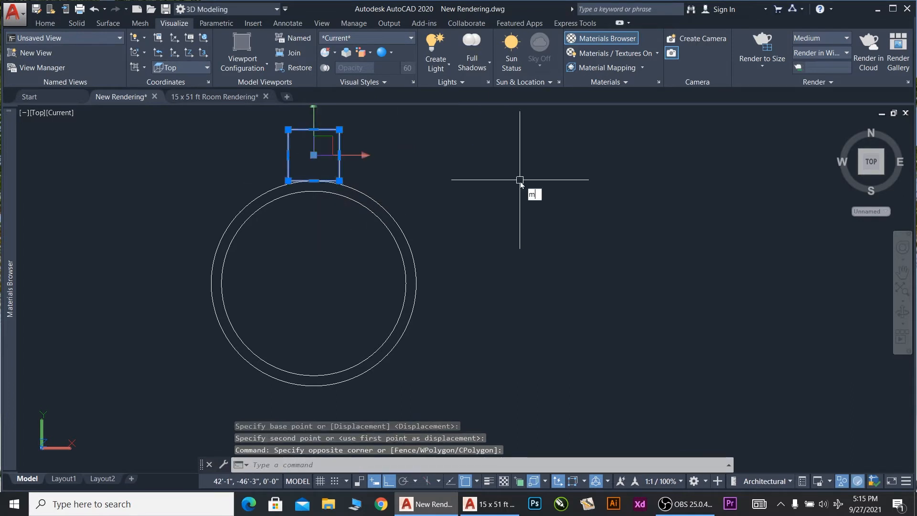
{"action": "type", "text": "m"}
{"action": "key", "text": "Return"}
{"action": "left_click", "coordinate": [532, 171]}
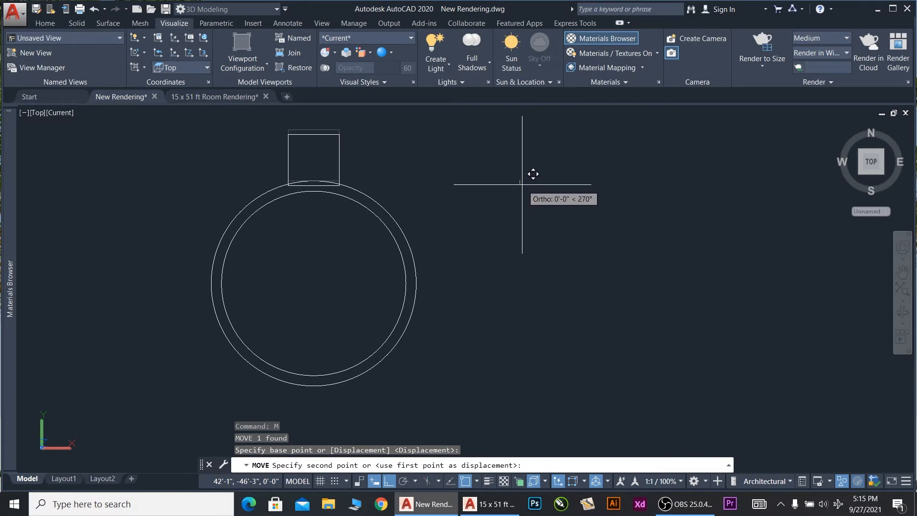
{"action": "key", "text": "Escape"}
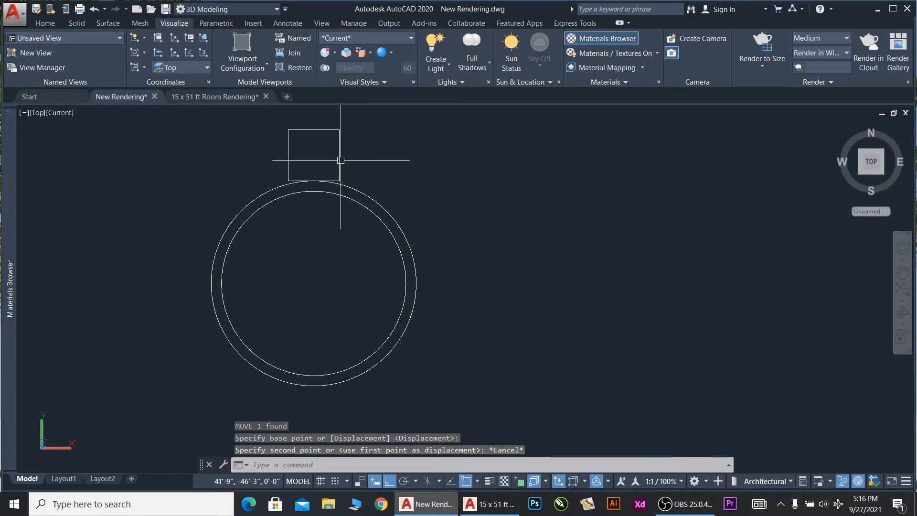
- Draw a thin rectangle on the square's upper edge, spanning the square's full width
{"action": "scroll", "coordinate": [363, 139], "scroll_direction": "down", "scroll_amount": 1}
{"action": "scroll", "coordinate": [348, 116], "scroll_direction": "up", "scroll_amount": 2}
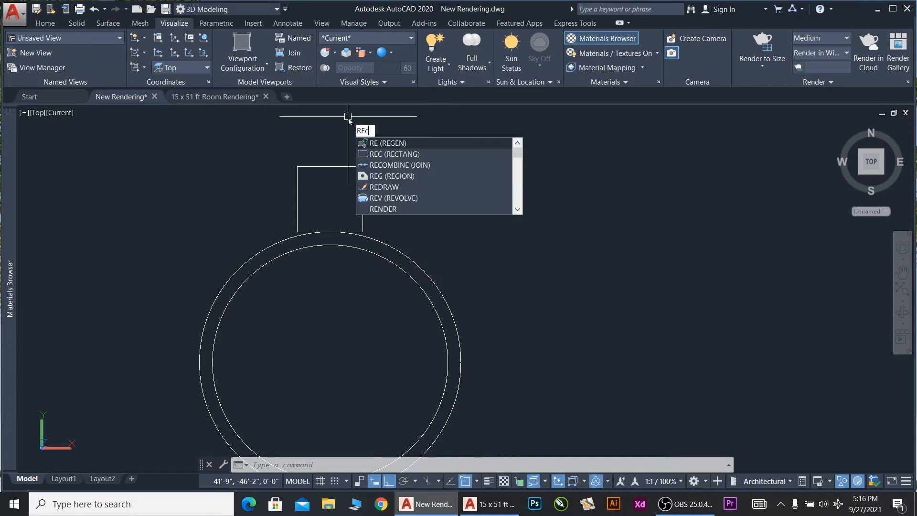
{"action": "type", "text": "c"}
{"action": "key", "text": "Return"}
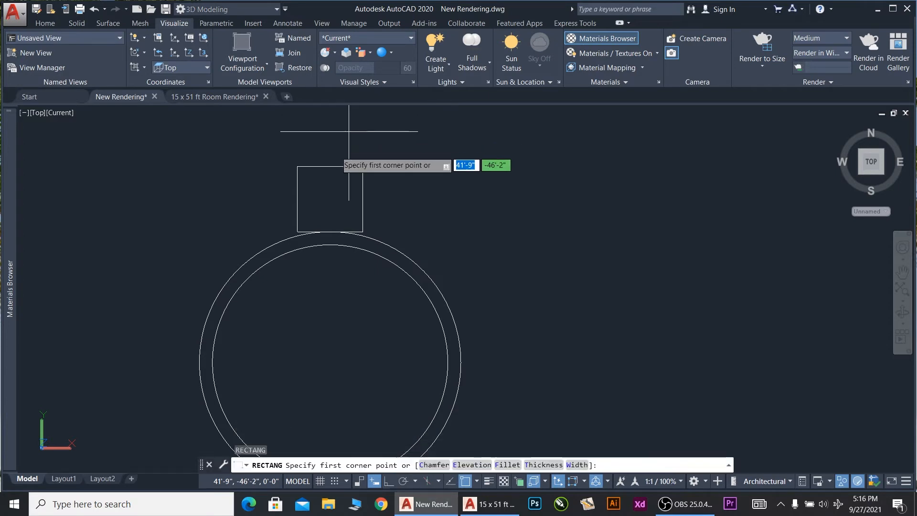
{"action": "left_click", "coordinate": [297, 167]}
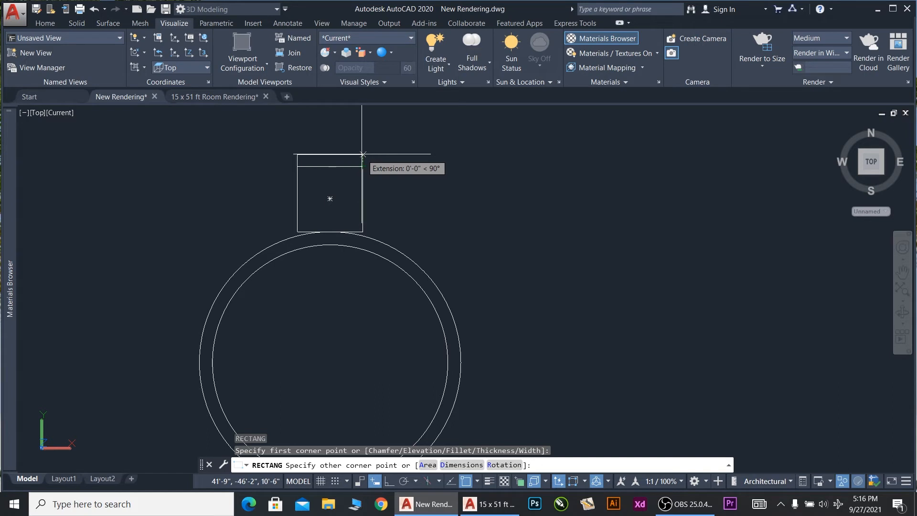
{"action": "left_click", "coordinate": [362, 154]}
- Try to stretch the thin rectangle's right end outward by 0.6 inches and undo the stretch
{"action": "left_click", "coordinate": [363, 166]}
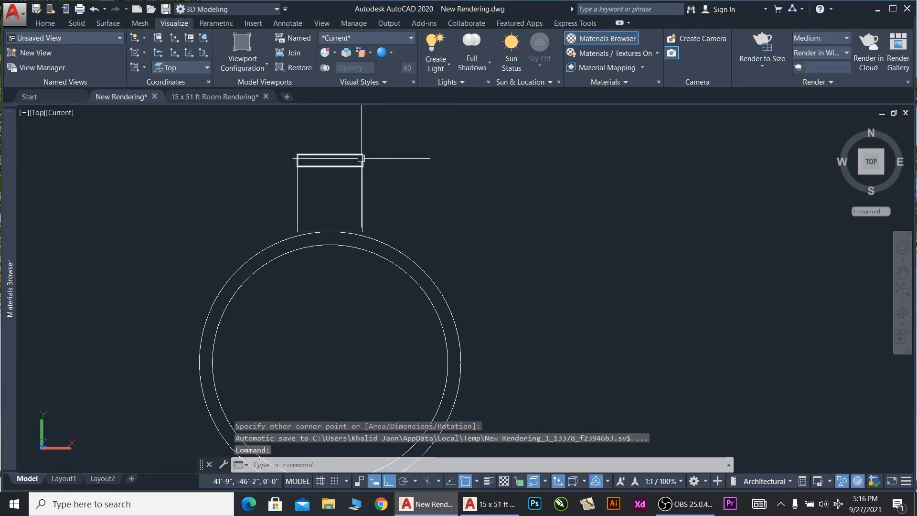
{"action": "left_click", "coordinate": [363, 163]}
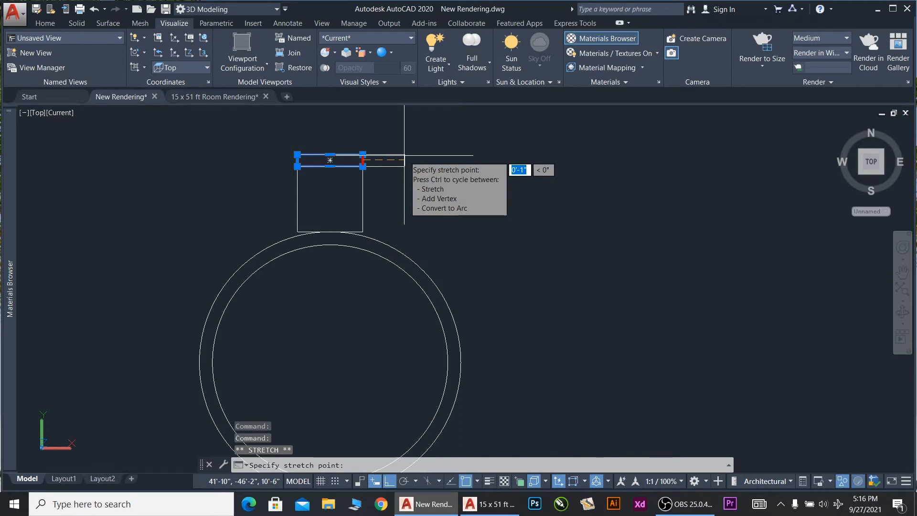
{"action": "type", "text": ".6"}
{"action": "key", "text": "Return"}
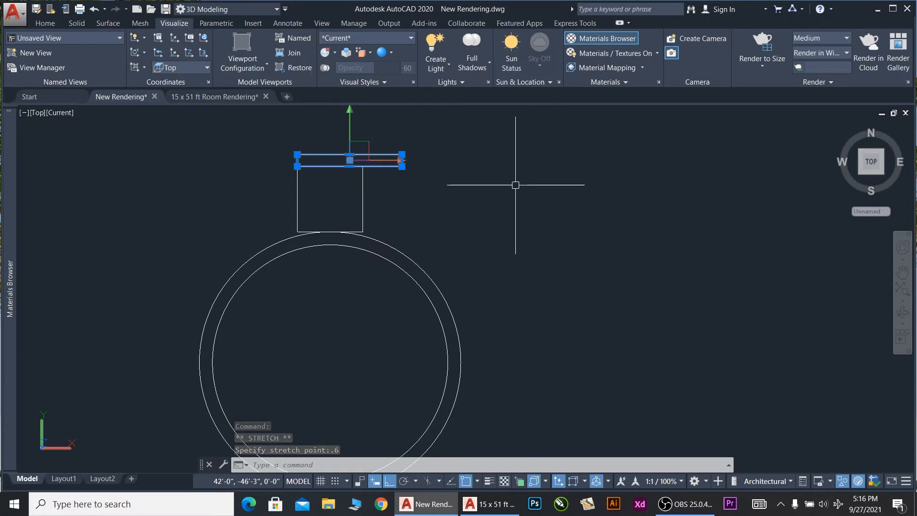
{"action": "key", "text": "Escape"}
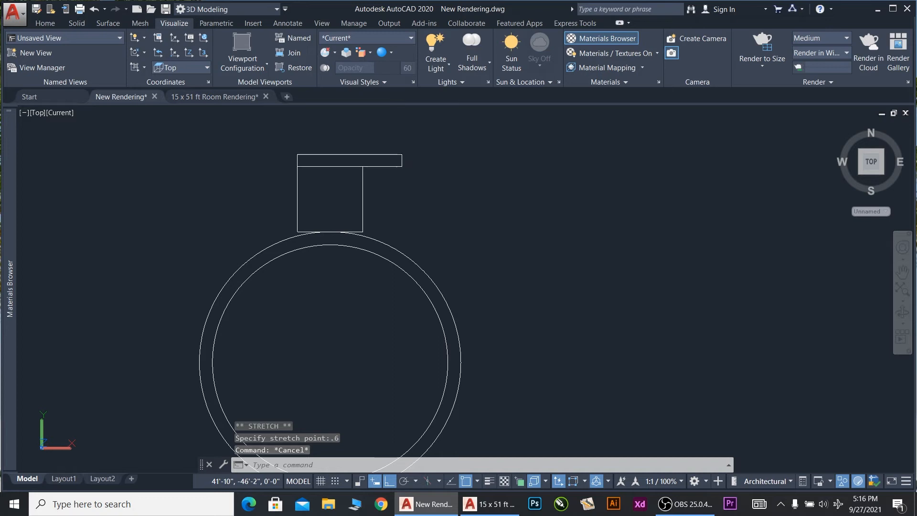
{"action": "left_click", "coordinate": [400, 164]}
{"action": "key", "text": "ctrl+z"}
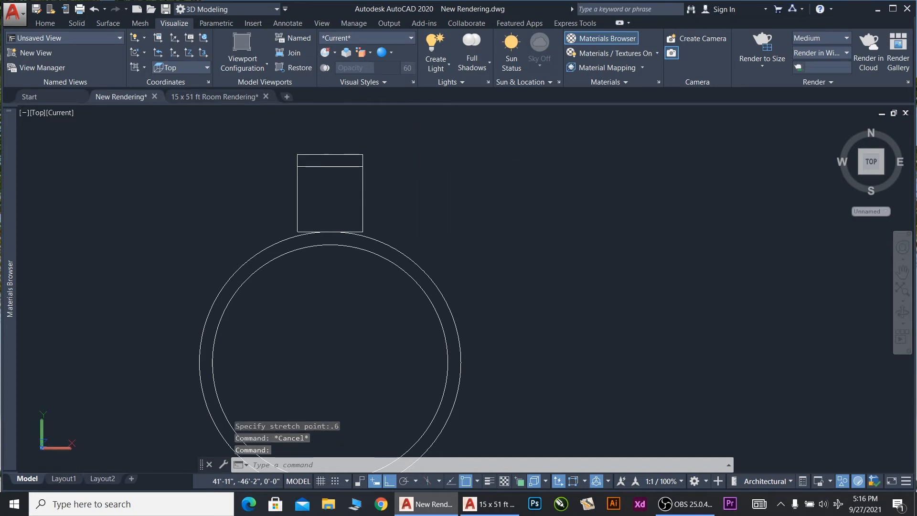
- Stretch the thin rectangle outward by 0.3 inches at both its right and left ends
{"action": "scroll", "coordinate": [365, 163], "scroll_direction": "up", "scroll_amount": 3}
{"action": "left_click", "coordinate": [363, 158]}
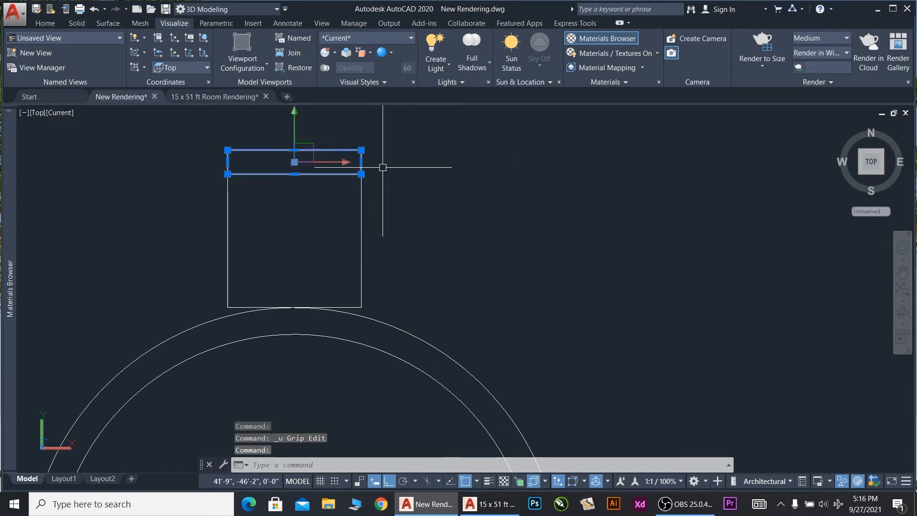
{"action": "left_click", "coordinate": [361, 162]}
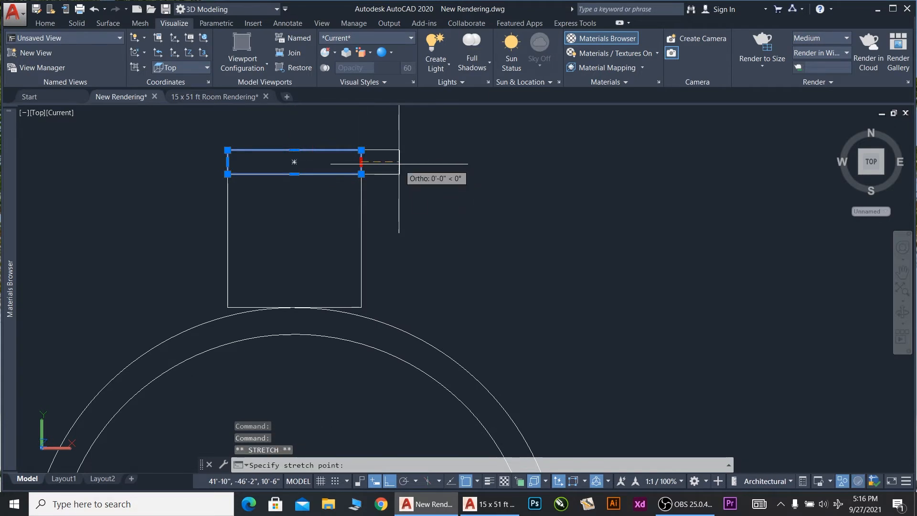
{"action": "type", "text": ".3"}
{"action": "key", "text": "Return"}
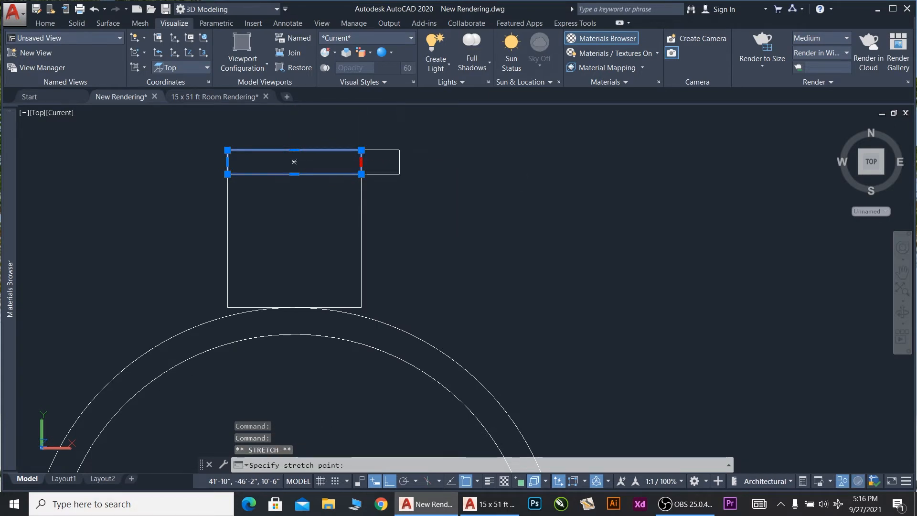
{"action": "left_click", "coordinate": [228, 162]}
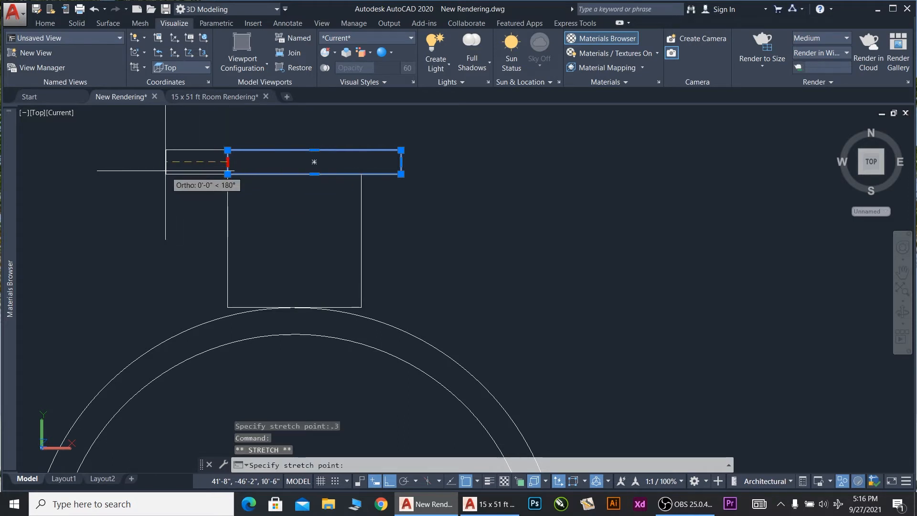
{"action": "type", "text": ".3"}
{"action": "key", "text": "Return"}
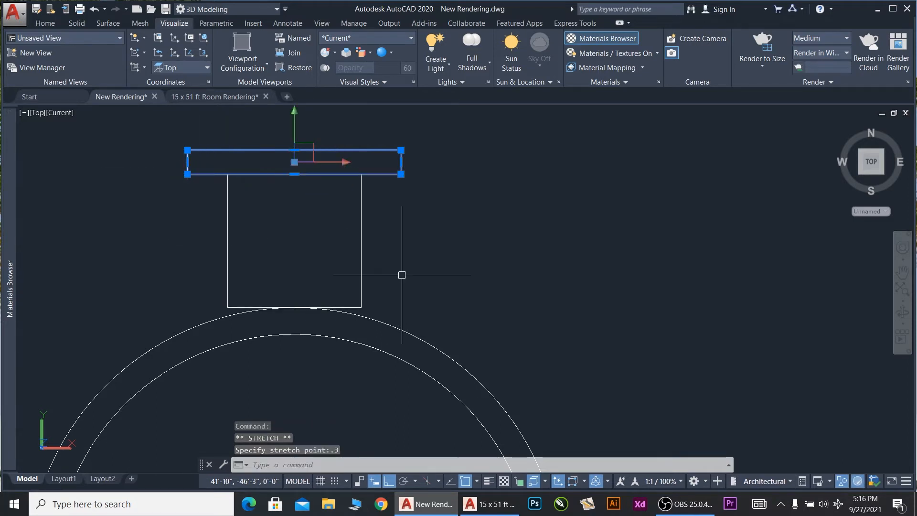
{"action": "key", "text": "Escape"}
- Switch to the SE Isometric view and orbit in close to the ring and neck profile beside the room's wall
{"action": "scroll", "coordinate": [514, 232], "scroll_direction": "down", "scroll_amount": 8}
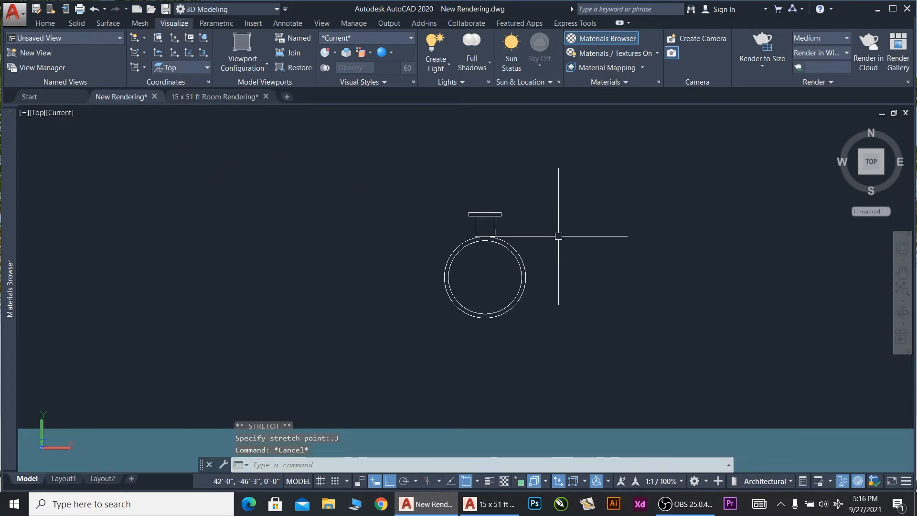
{"action": "scroll", "coordinate": [558, 236], "scroll_direction": "up", "scroll_amount": 2}
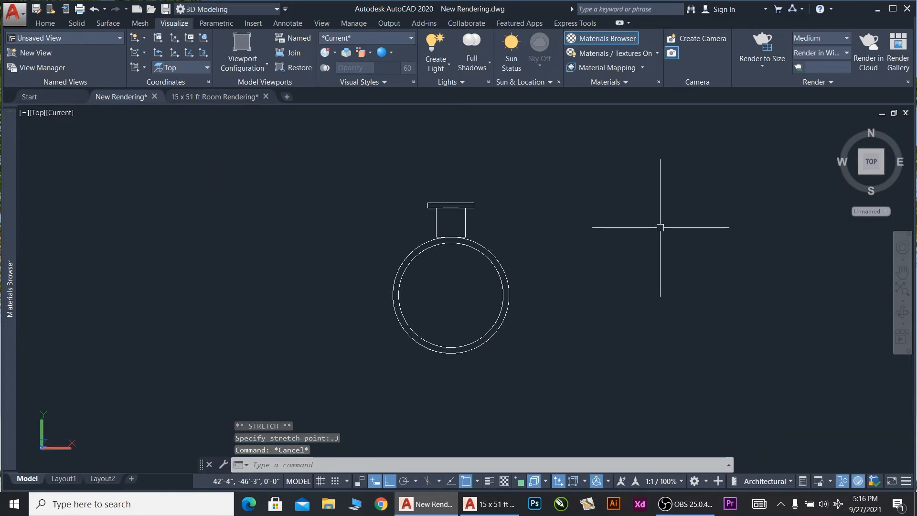
{"action": "left_click", "coordinate": [38, 113]}
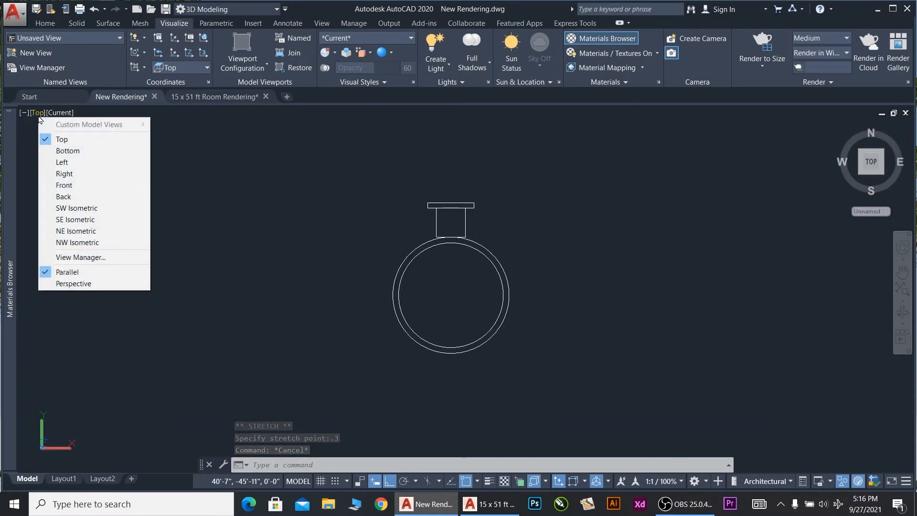
{"action": "left_click", "coordinate": [76, 219]}
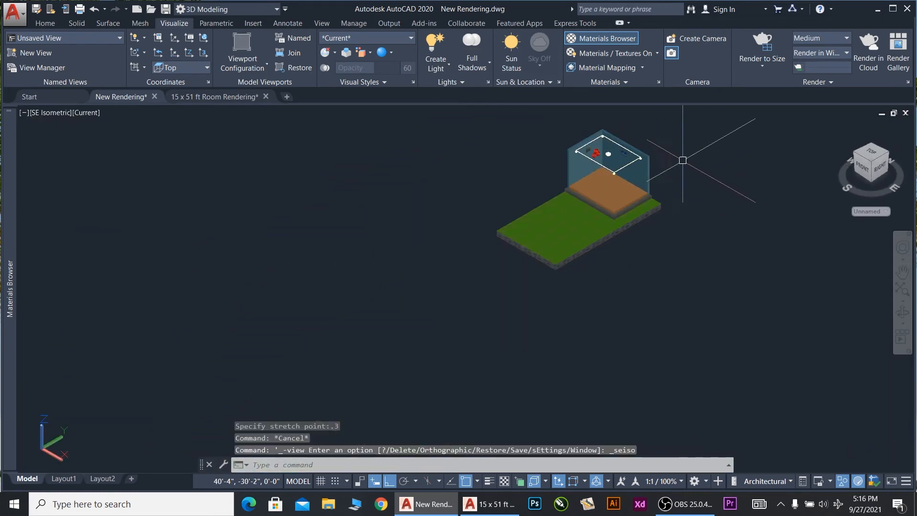
{"action": "left_click", "coordinate": [902, 314]}
{"action": "left_click_drag", "start_coordinate": [745, 221], "coordinate": [671, 216]}
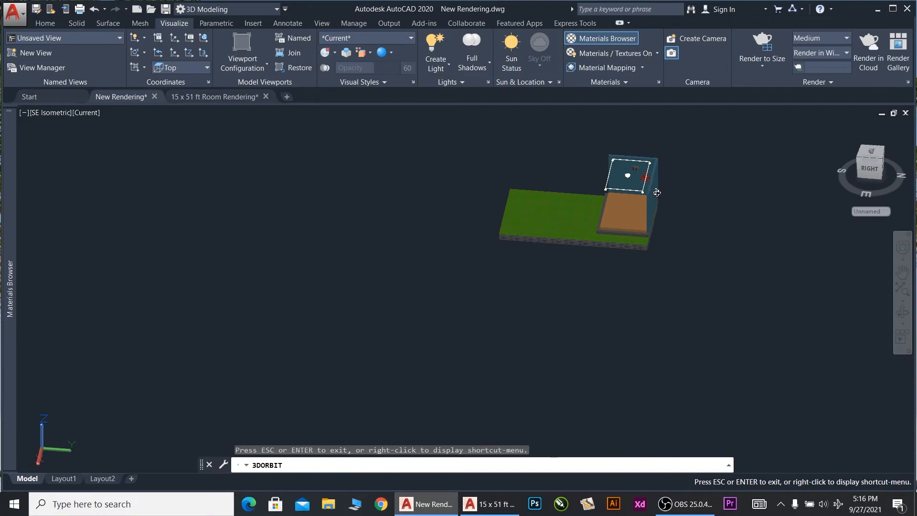
{"action": "scroll", "coordinate": [656, 192], "scroll_direction": "up", "scroll_amount": 9}
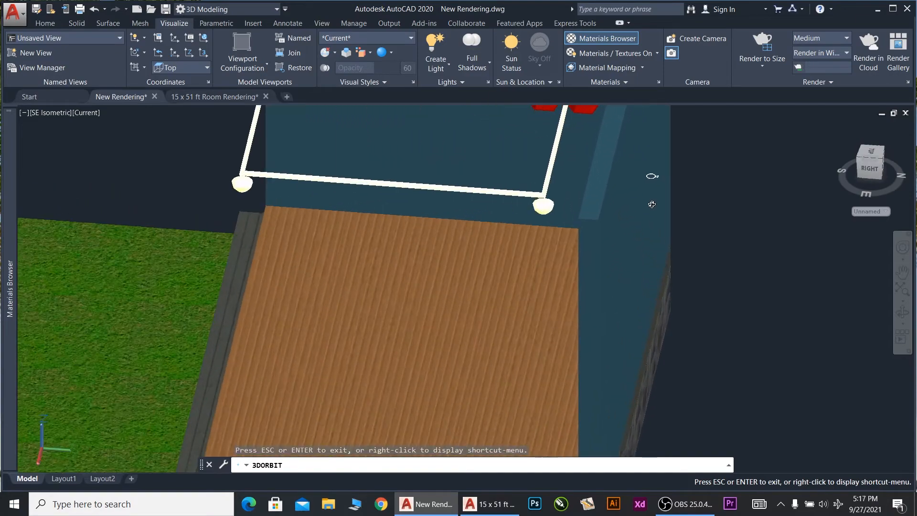
{"action": "scroll", "coordinate": [652, 204], "scroll_direction": "down", "scroll_amount": 6}
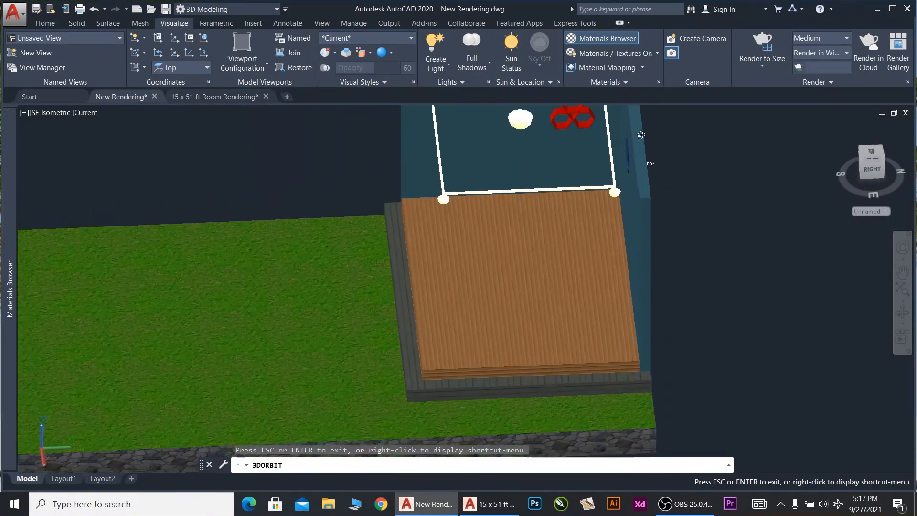
{"action": "scroll", "coordinate": [641, 134], "scroll_direction": "up", "scroll_amount": 8}
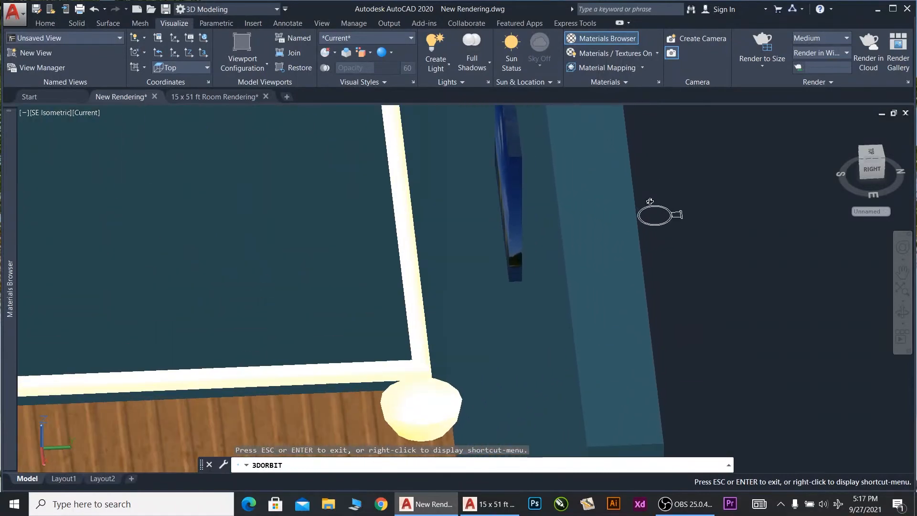
{"action": "scroll", "coordinate": [650, 201], "scroll_direction": "up", "scroll_amount": 6}
{"action": "key", "text": "Escape"}
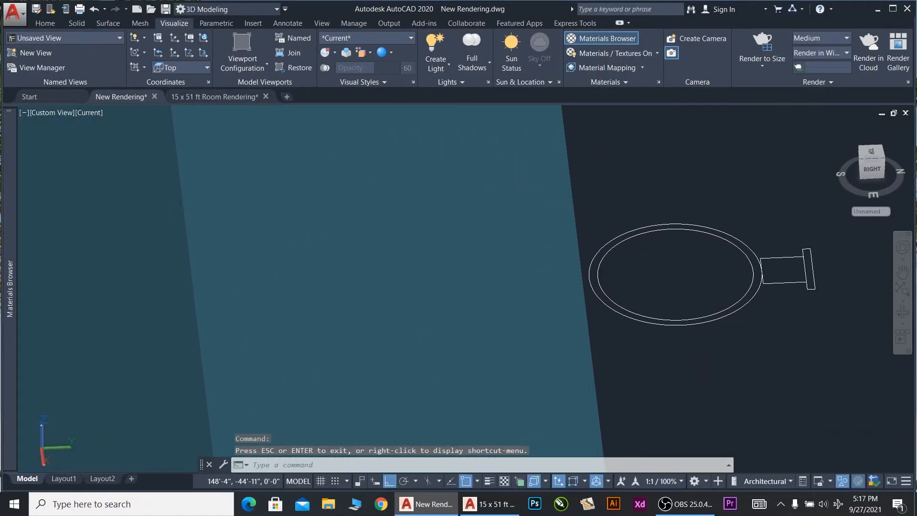
- Extrude the inner circle and the outer circle of the ring upward by 6 inches each with Presspull
{"action": "left_click", "coordinate": [45, 23]}
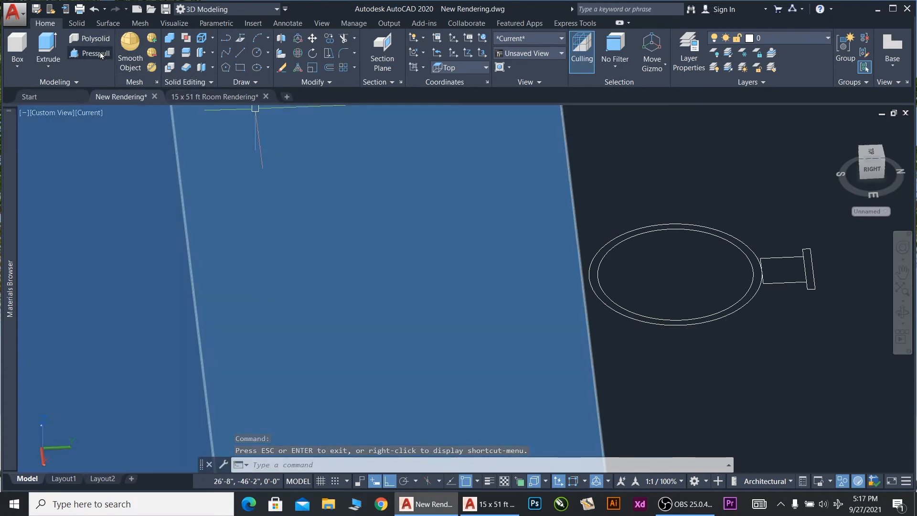
{"action": "left_click", "coordinate": [89, 53]}
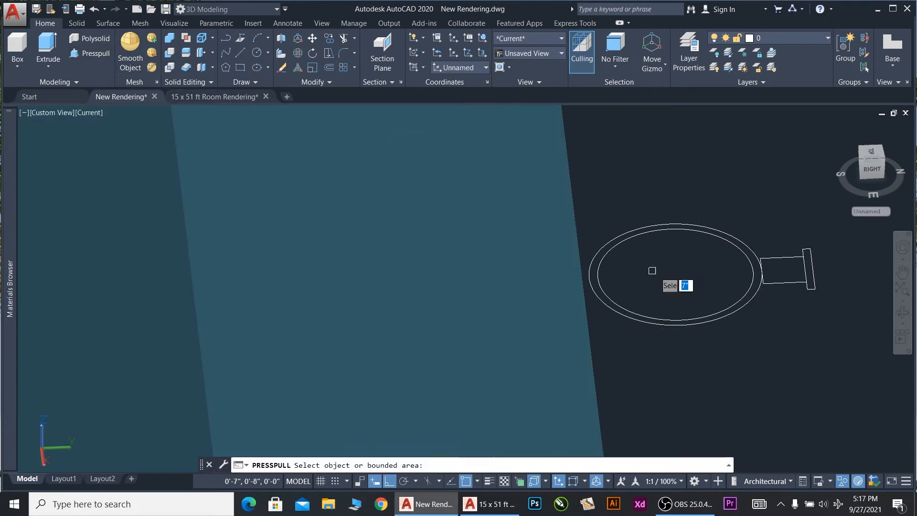
{"action": "left_click", "coordinate": [671, 226]}
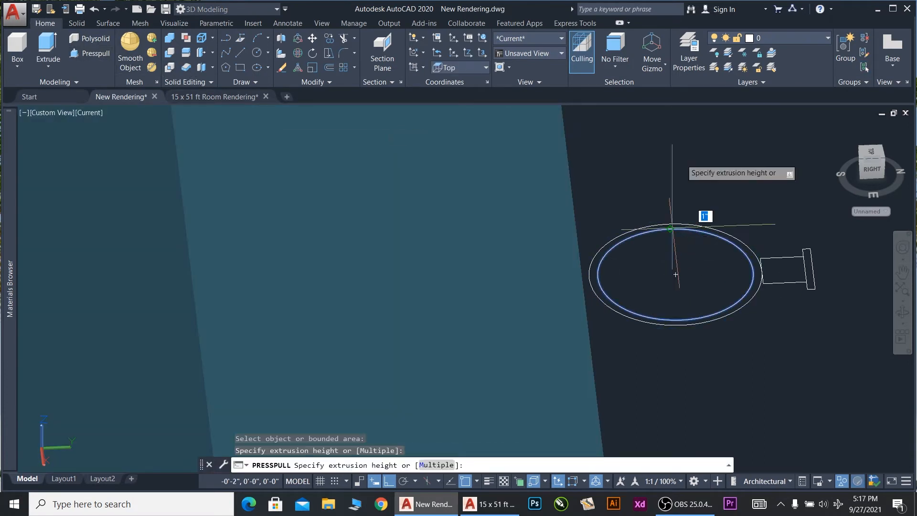
{"action": "type", "text": "6"}
{"action": "key", "text": "Return"}
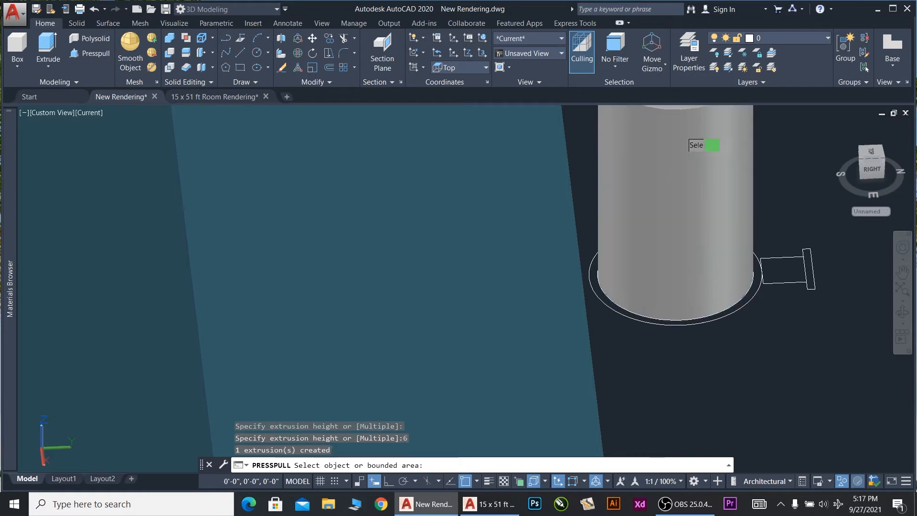
{"action": "left_click", "coordinate": [675, 274]}
{"action": "type", "text": "6"}
{"action": "key", "text": "Return"}
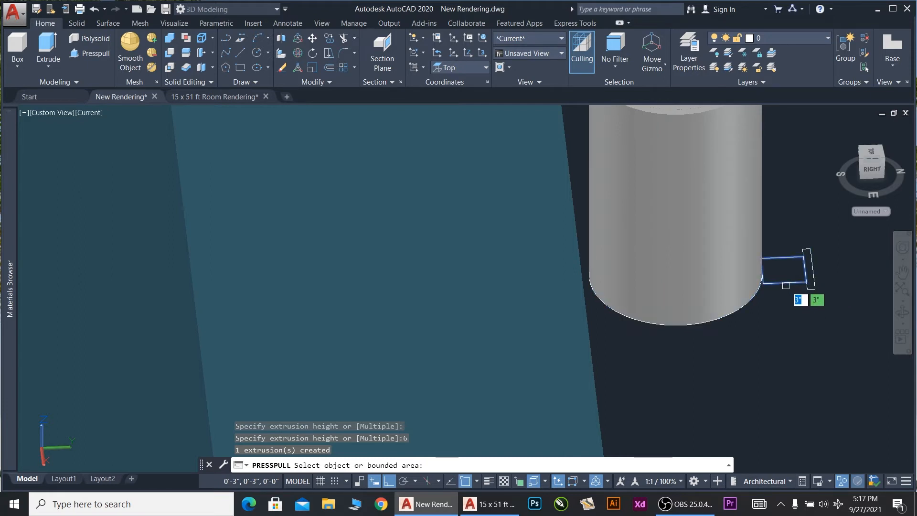
- Extrude the square neck and the thin flange rectangle upward by 3 inches each with Presspull
{"action": "left_click", "coordinate": [786, 282]}
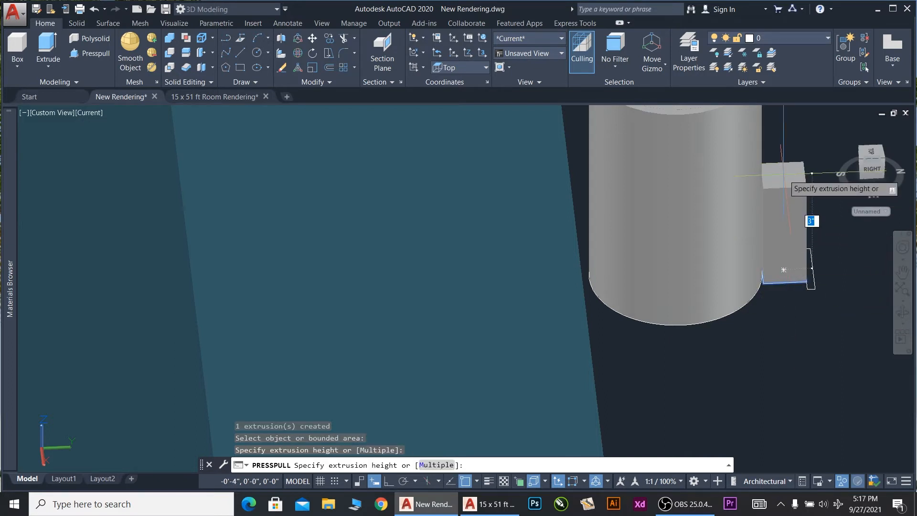
{"action": "type", "text": "3"}
{"action": "key", "text": "Return"}
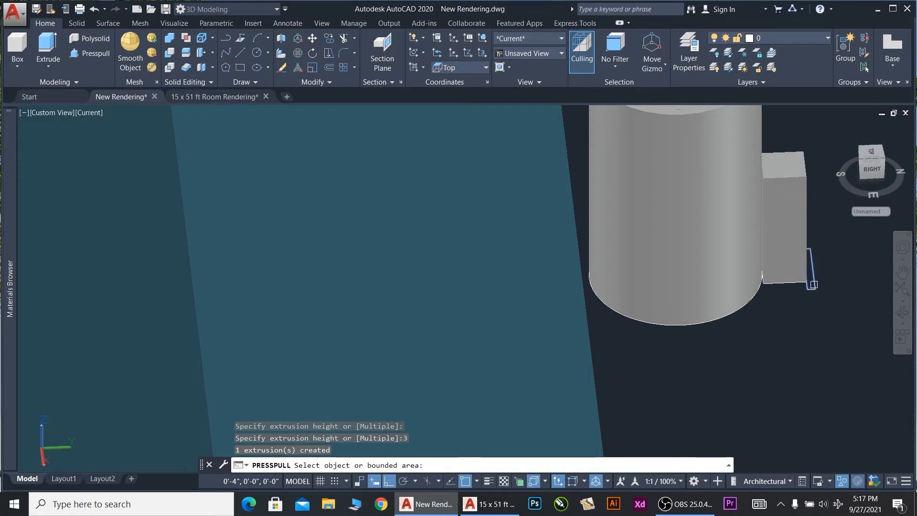
{"action": "left_click", "coordinate": [812, 285]}
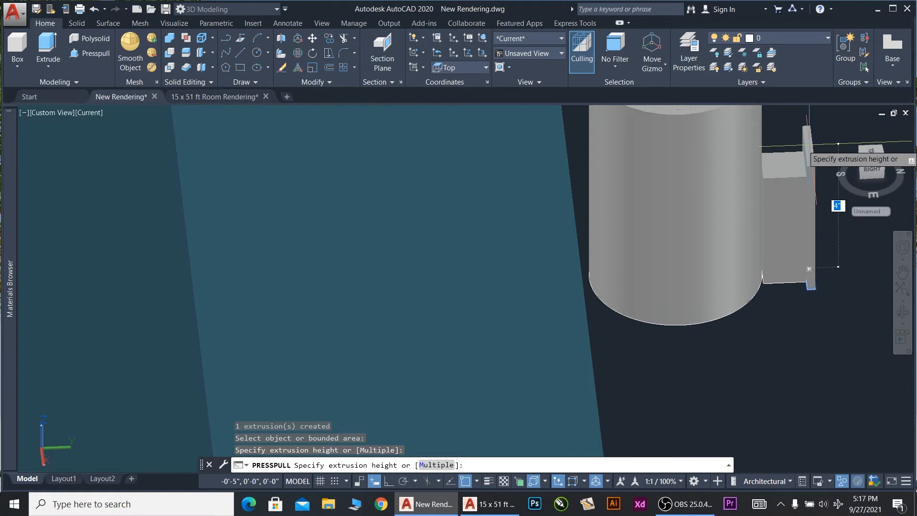
{"action": "key", "text": "Return"}
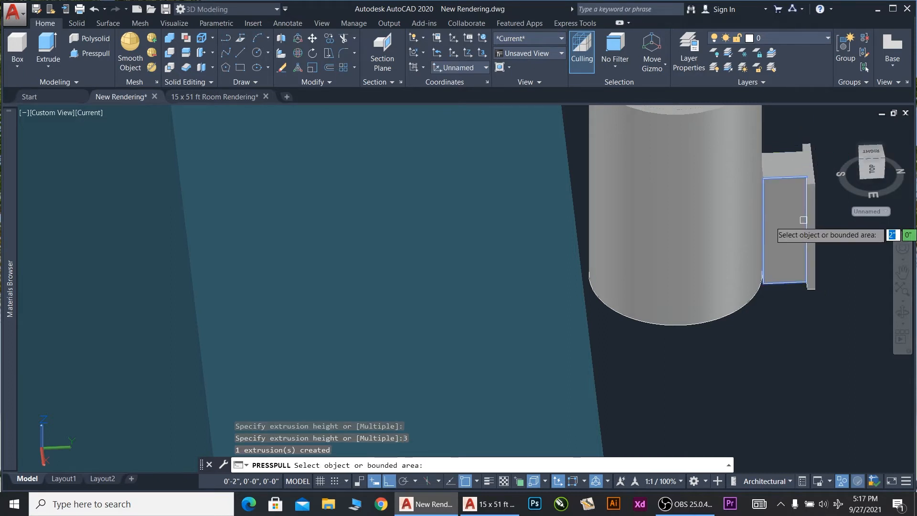
{"action": "key", "text": "Return"}
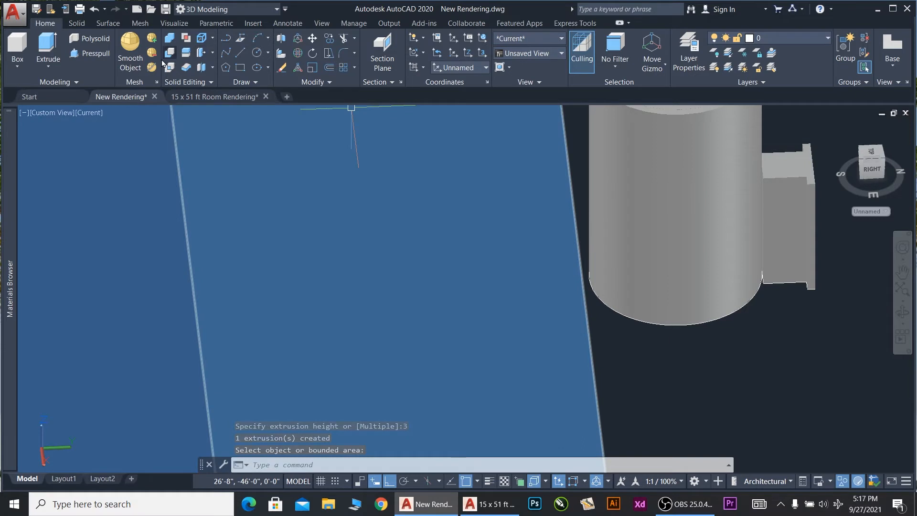
- Union the extruded square neck and the thin flange plate into one solid
{"action": "left_click", "coordinate": [166, 41]}
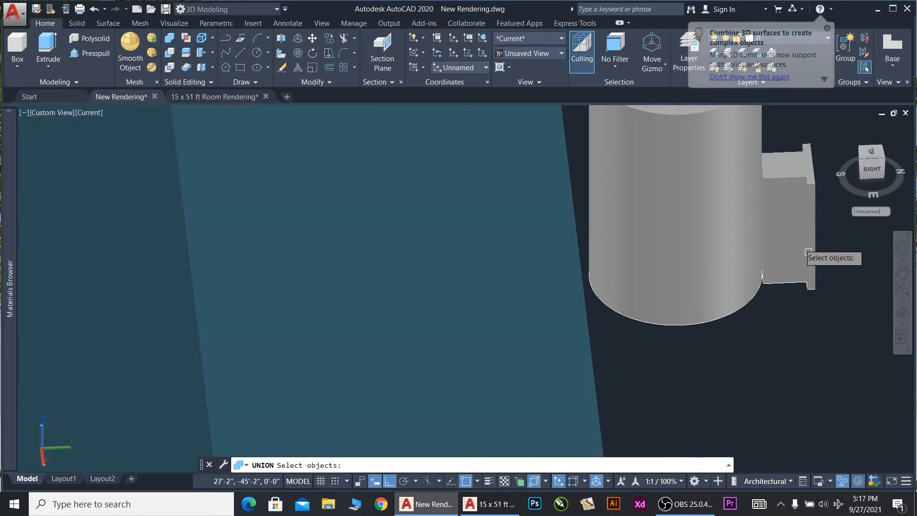
{"action": "left_click", "coordinate": [811, 231]}
{"action": "left_click", "coordinate": [812, 233]}
{"action": "key", "text": "Return"}
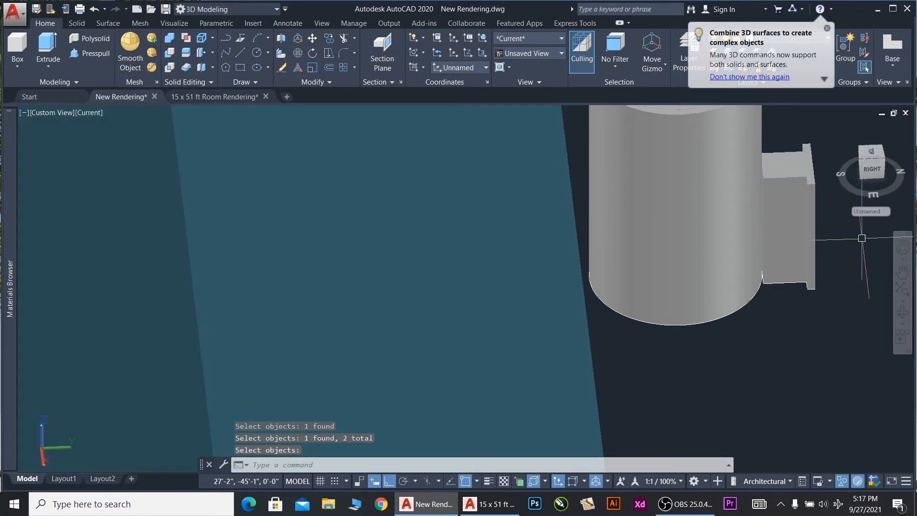
{"action": "key", "text": "Return"}
- Move the joined neck and flange solid straight up by 1.5 inches along the cylinder
{"action": "left_click", "coordinate": [794, 211]}
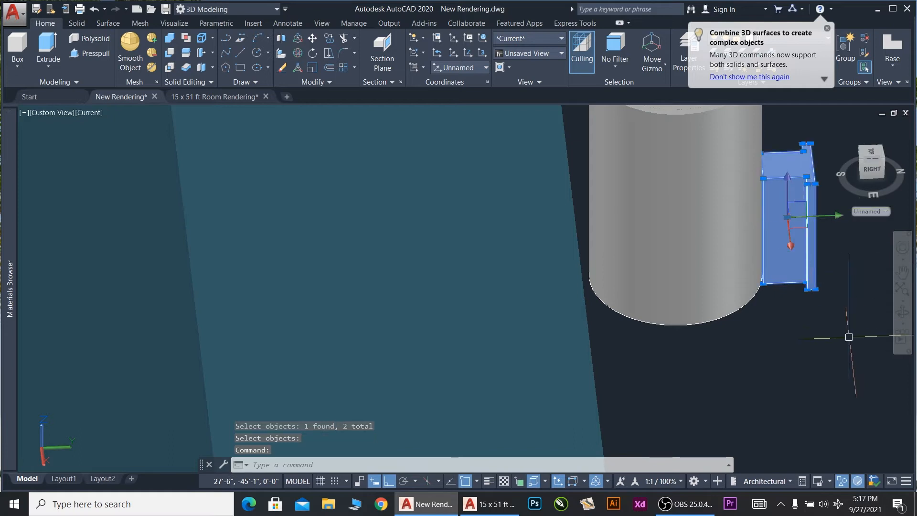
{"action": "type", "text": "m"}
{"action": "key", "text": "Return"}
{"action": "left_click", "coordinate": [841, 377]}
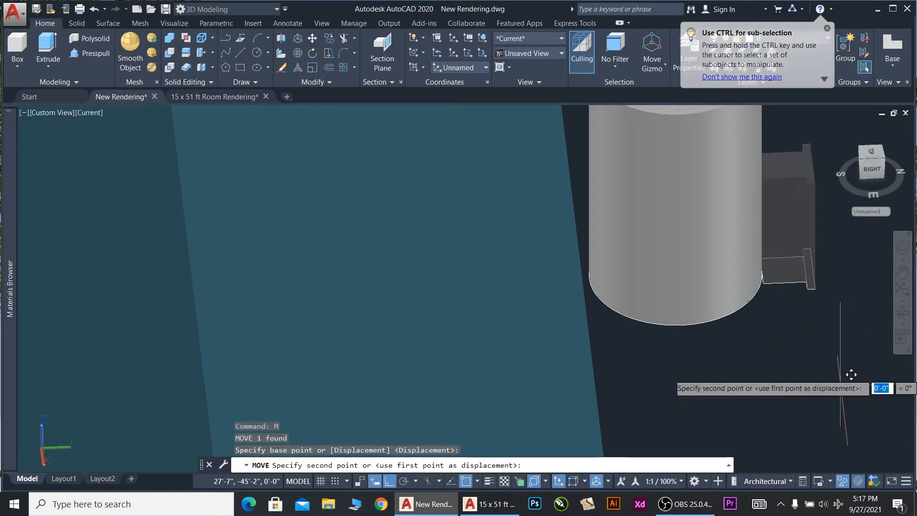
{"action": "type", "text": "1.5"}
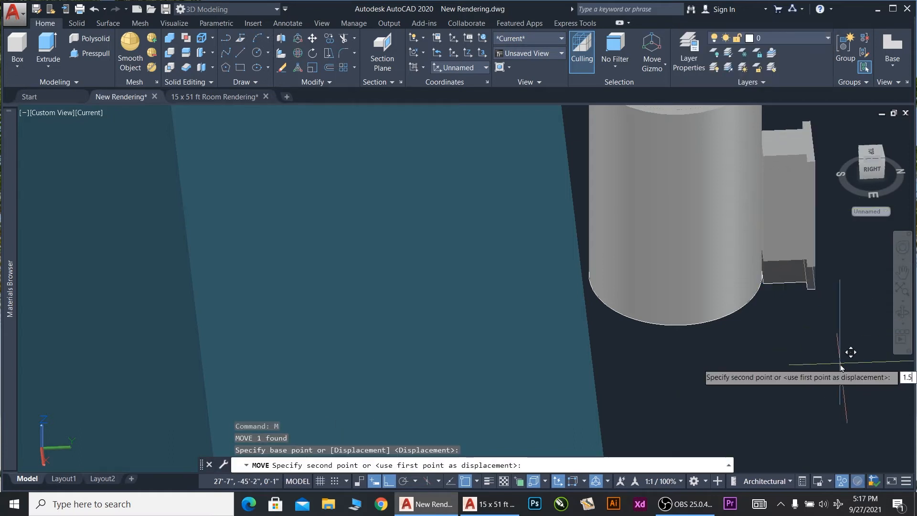
{"action": "key", "text": "Return"}
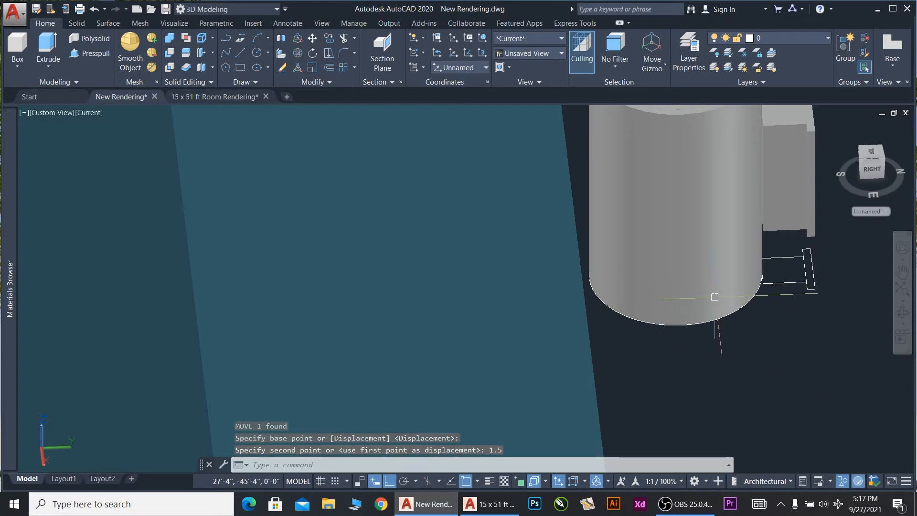
- Erase the leftover 2D outlines of the circles, square and thin rectangle beneath the solids
{"action": "scroll", "coordinate": [711, 292], "scroll_direction": "down", "scroll_amount": 3}
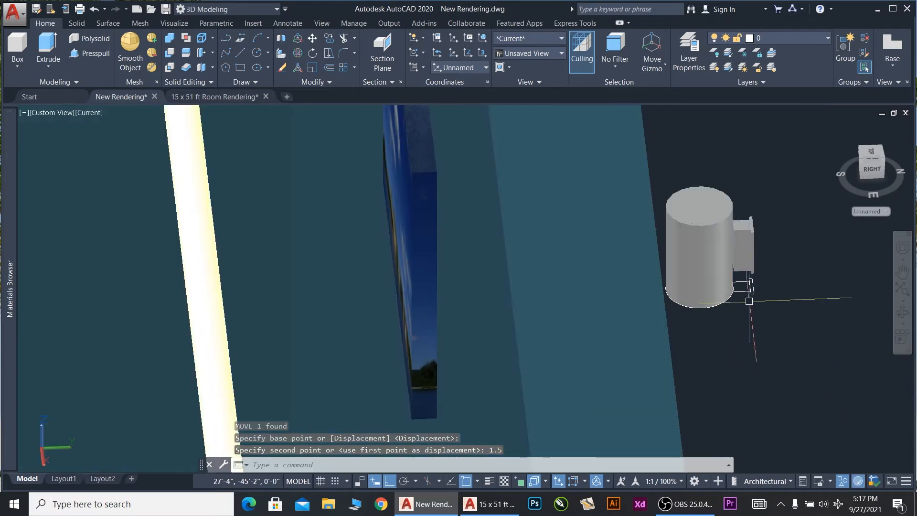
{"action": "left_click", "coordinate": [660, 228]}
{"action": "left_click", "coordinate": [769, 325]}
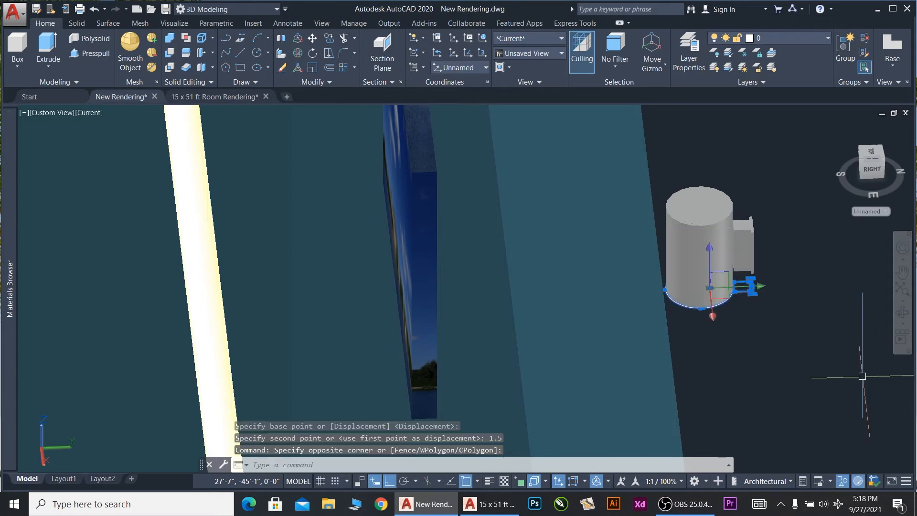
{"action": "key", "text": "Delete"}
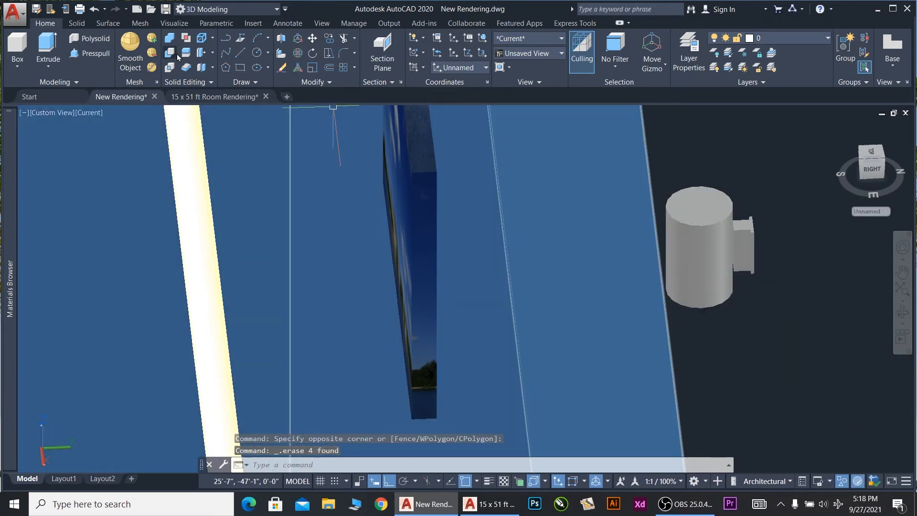
- Presspull the inner circular area of the cylinder's top face down through the cylinder
{"action": "left_click", "coordinate": [90, 53]}
{"action": "left_click", "coordinate": [702, 205]}
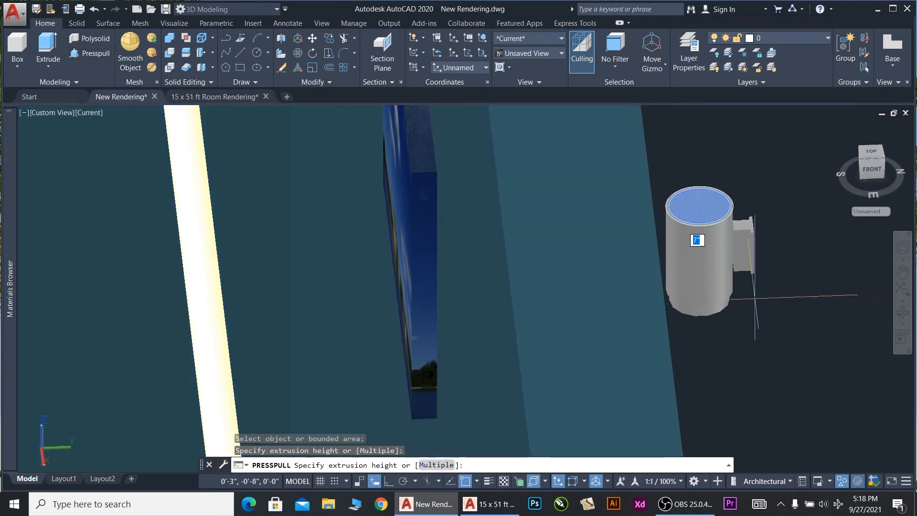
{"action": "left_click", "coordinate": [784, 361]}
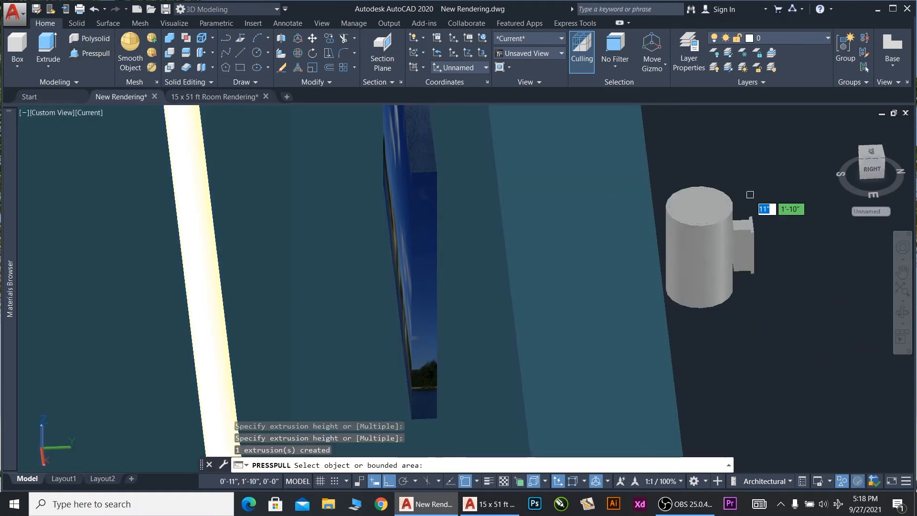
{"action": "key", "text": "Return"}
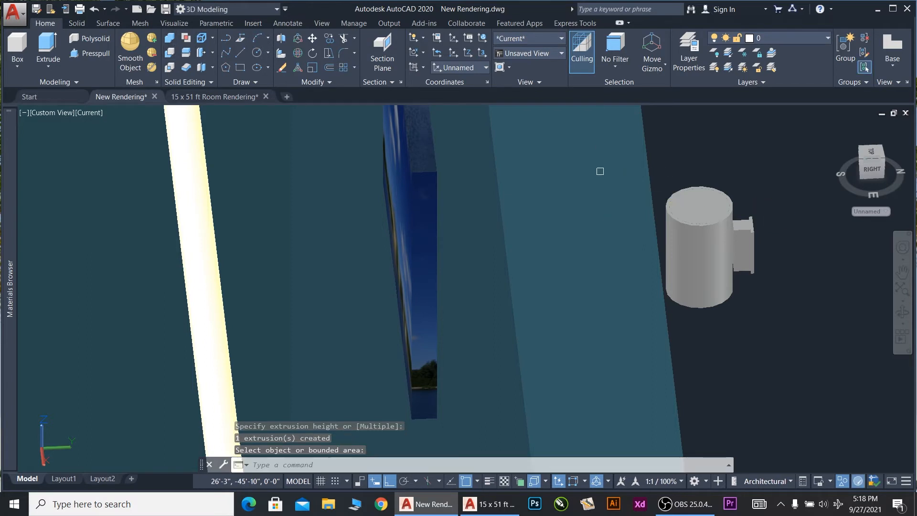
{"action": "type", "text": "su"}
{"action": "key", "text": "Return"}
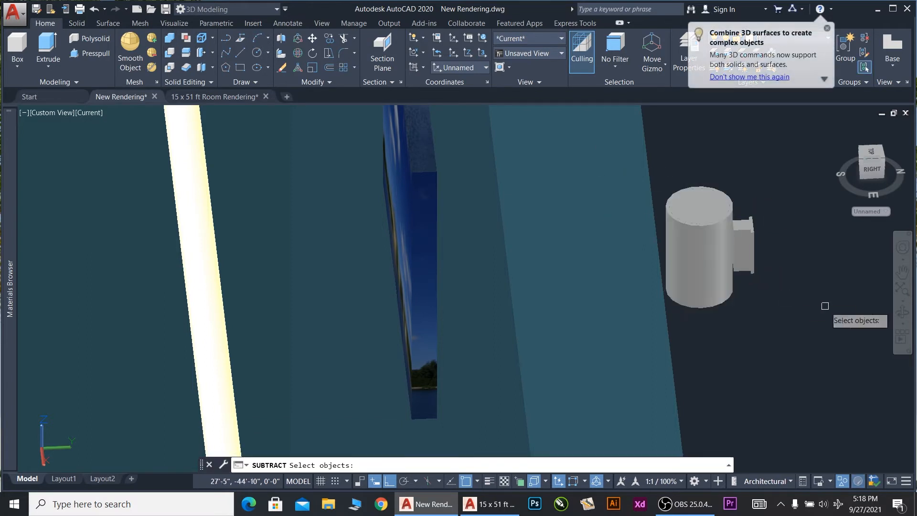
{"action": "key", "text": "Escape"}
{"action": "key", "text": "ctrl+z"}
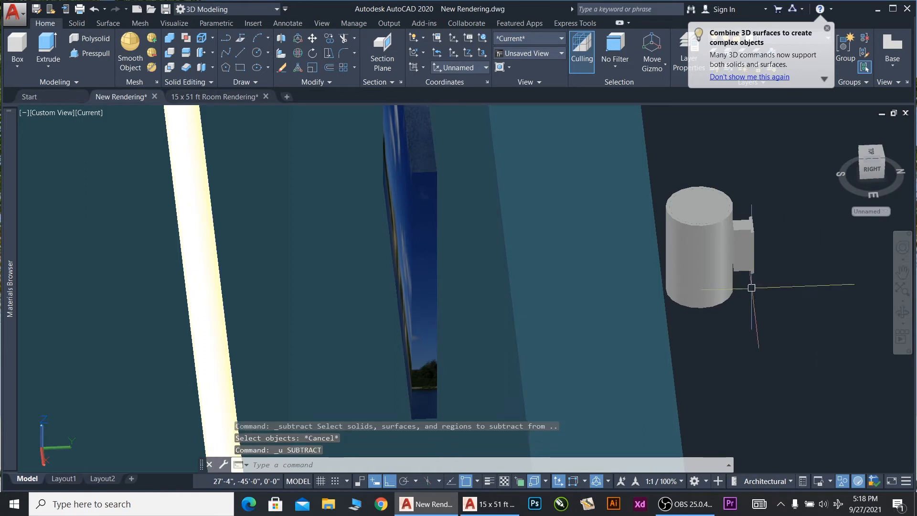
- Subtract the inner cylindrical solid from the outer cylinder to hollow out the fixture body
{"action": "left_click", "coordinate": [362, 110]}
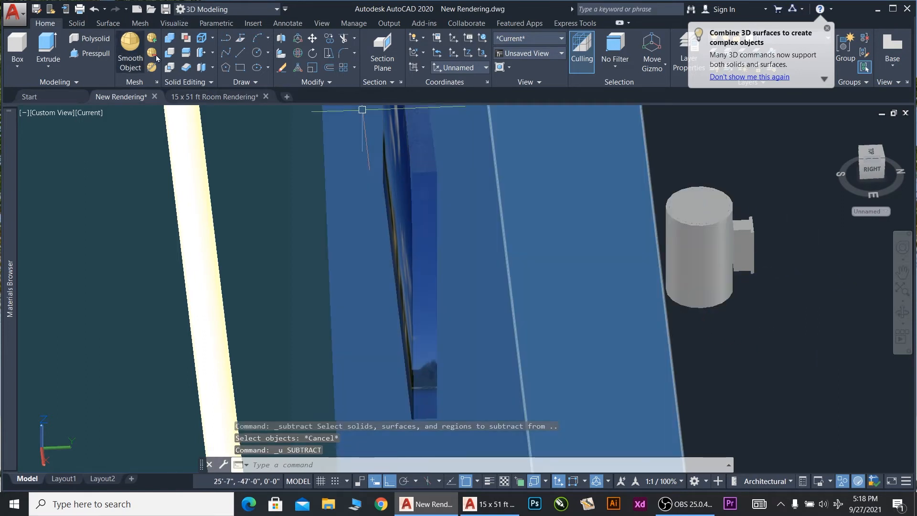
{"action": "left_click", "coordinate": [169, 52]}
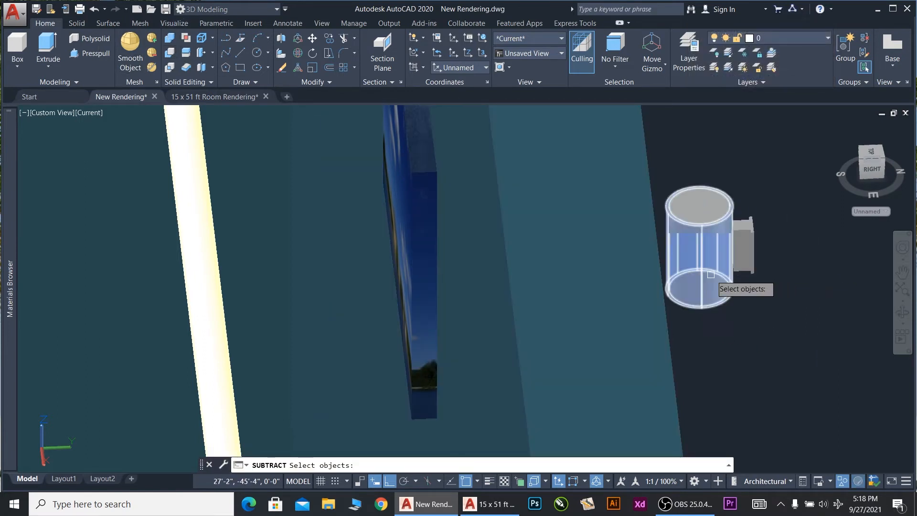
{"action": "key", "text": "Return"}
{"action": "left_click", "coordinate": [707, 210]}
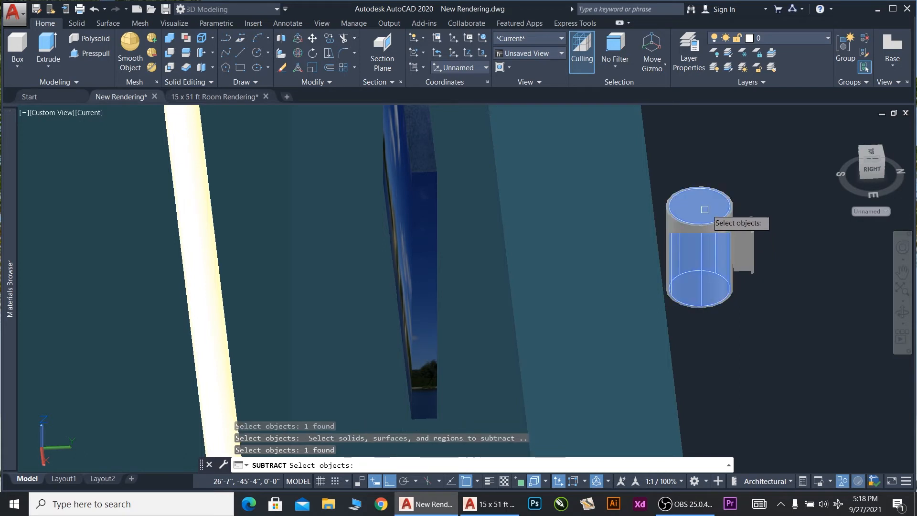
{"action": "key", "text": "Return"}
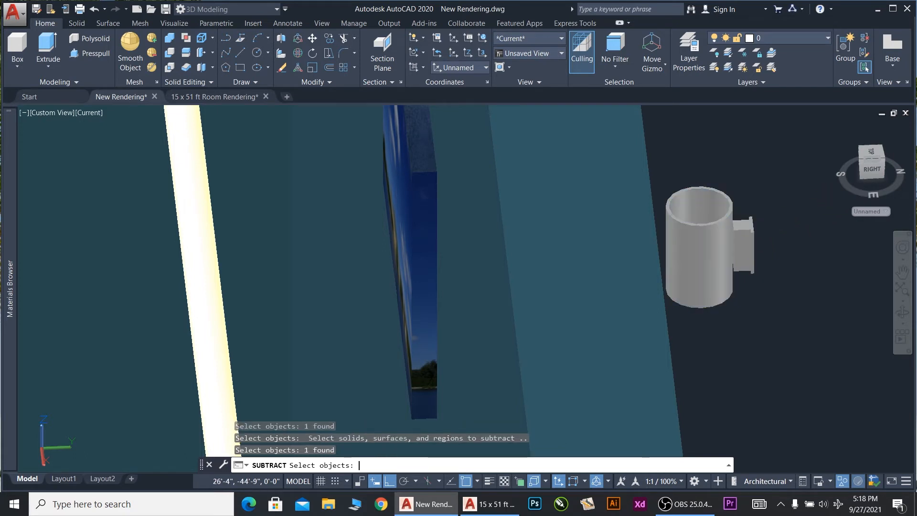
- Move the joined neck and flange solid 0.1 inch horizontally toward the hollow cylinder
{"action": "scroll", "coordinate": [706, 210], "scroll_direction": "up", "scroll_amount": 3}
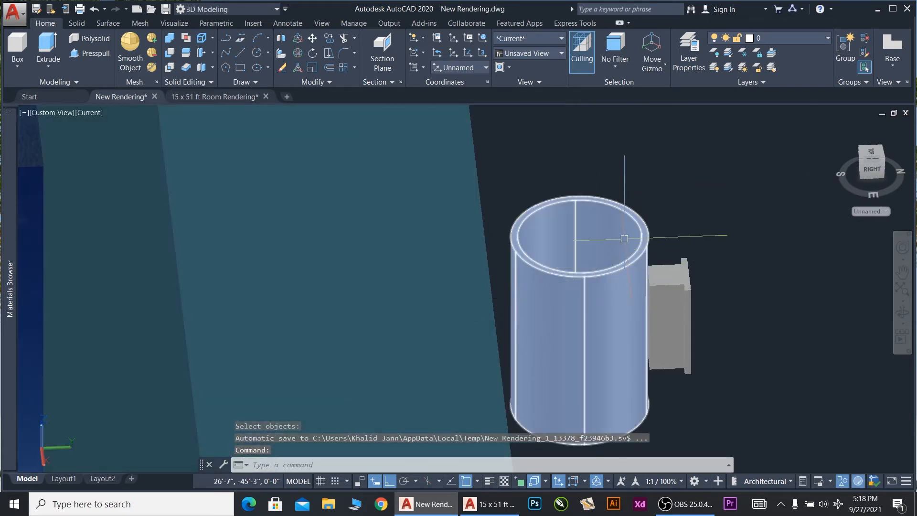
{"action": "scroll", "coordinate": [624, 238], "scroll_direction": "down", "scroll_amount": 2}
{"action": "left_click", "coordinate": [662, 281]}
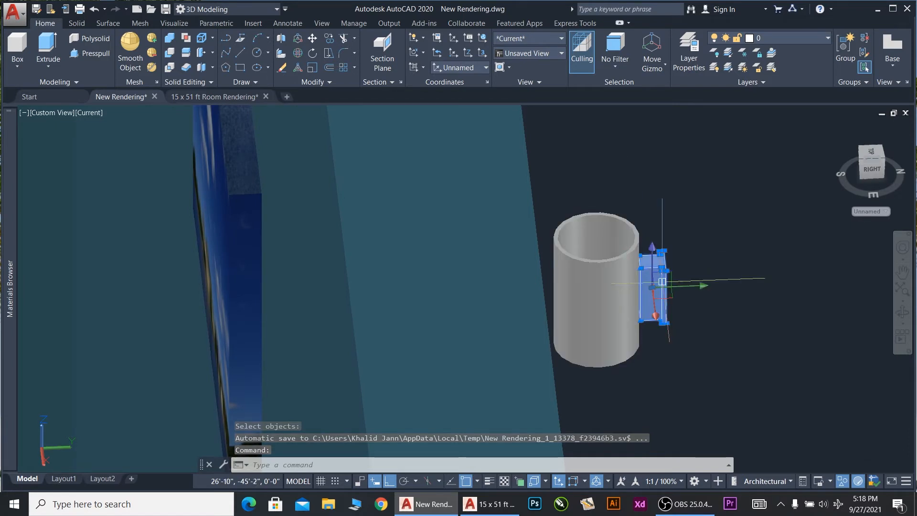
{"action": "type", "text": "m"}
{"action": "key", "text": "Return"}
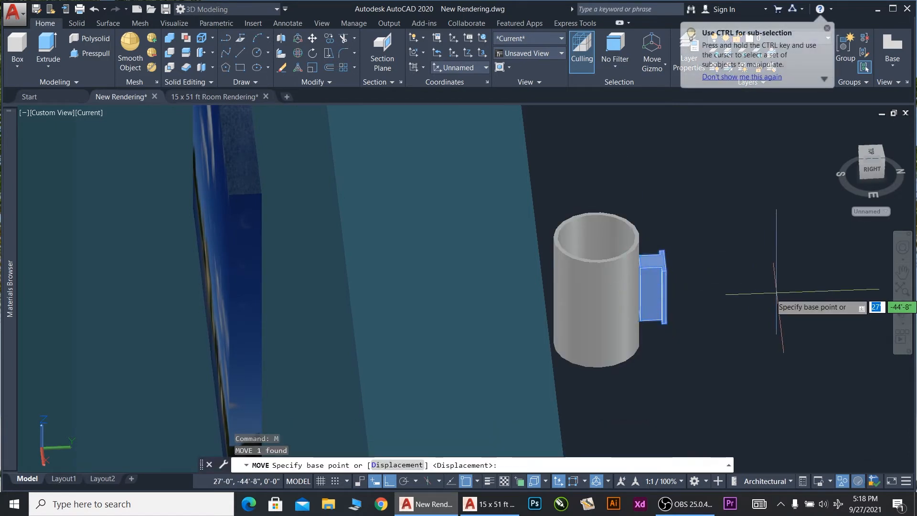
{"action": "left_click", "coordinate": [767, 292]}
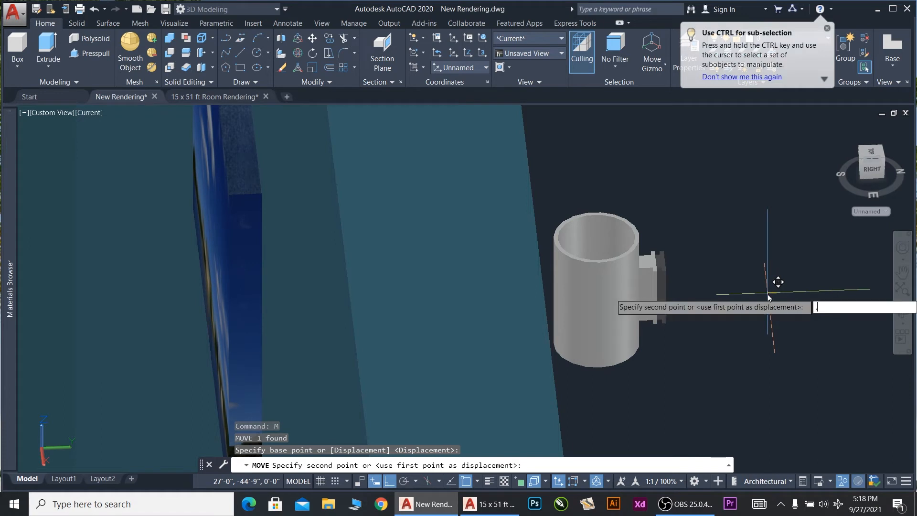
{"action": "type", "text": ".1"}
{"action": "key", "text": "Return"}
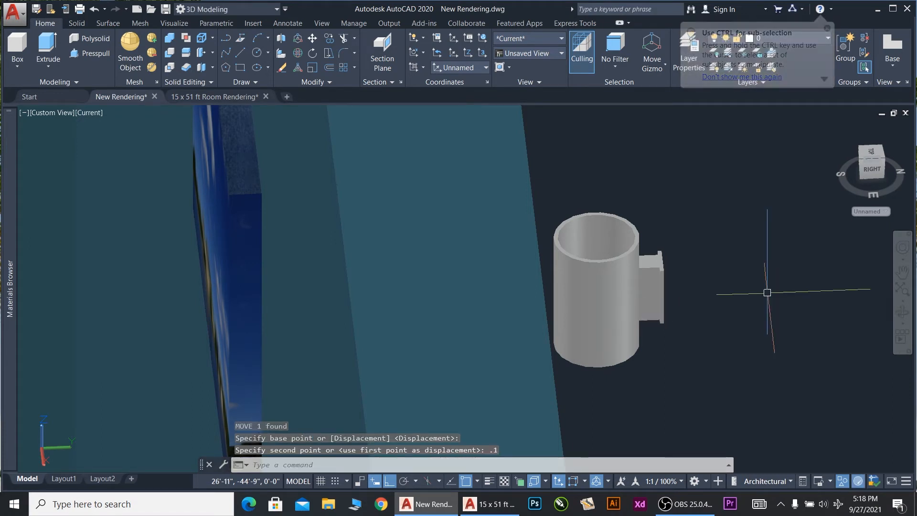
- Union the hollow cylinder with the neck and flange solid into one fixture
{"action": "scroll", "coordinate": [663, 287], "scroll_direction": "up", "scroll_amount": 2}
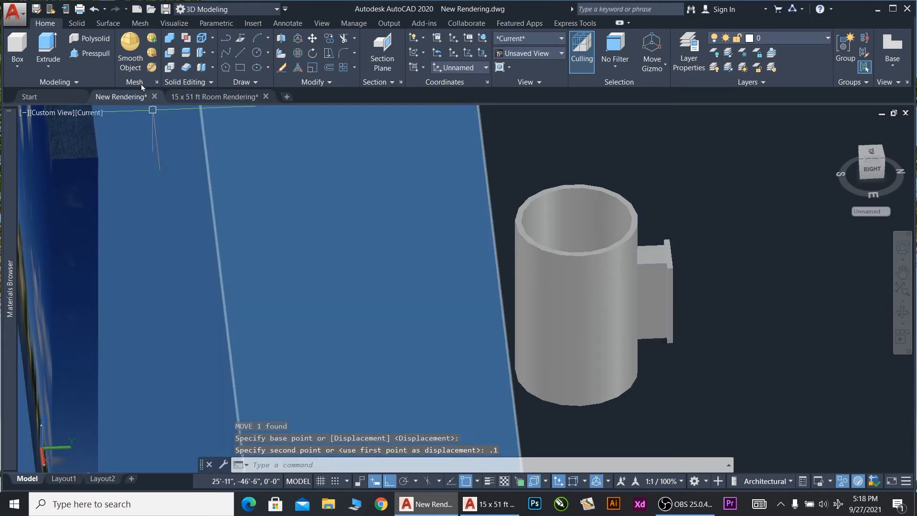
{"action": "left_click", "coordinate": [169, 41]}
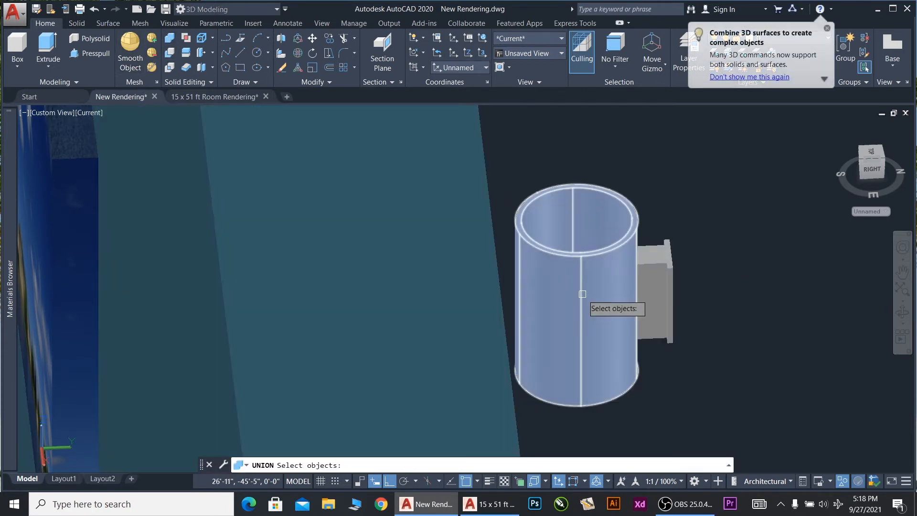
{"action": "left_click", "coordinate": [582, 294]}
{"action": "left_click", "coordinate": [653, 295]}
{"action": "key", "text": "Return"}
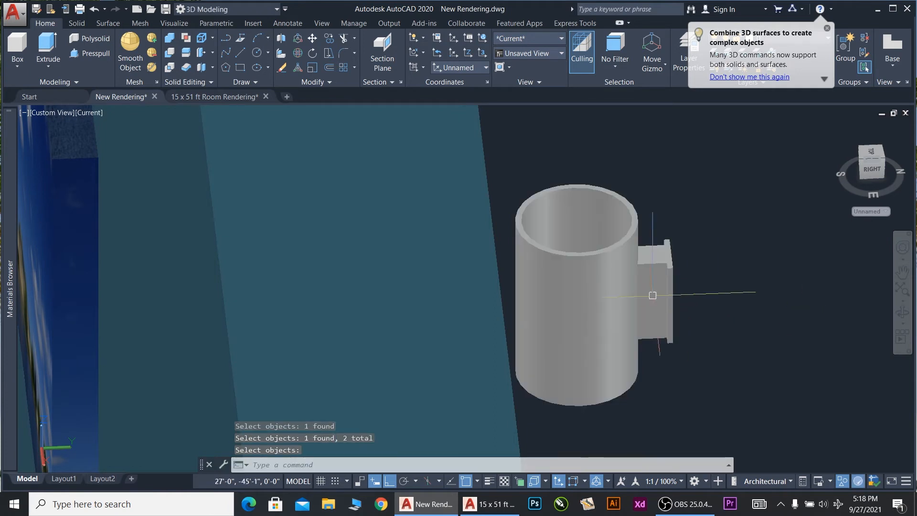
- Try a fillet of 0.1 inch radius on the inner edge of the cylinder's top rim, and undo it
{"action": "scroll", "coordinate": [585, 226], "scroll_direction": "up", "scroll_amount": 3}
{"action": "scroll", "coordinate": [594, 136], "scroll_direction": "up", "scroll_amount": 3}
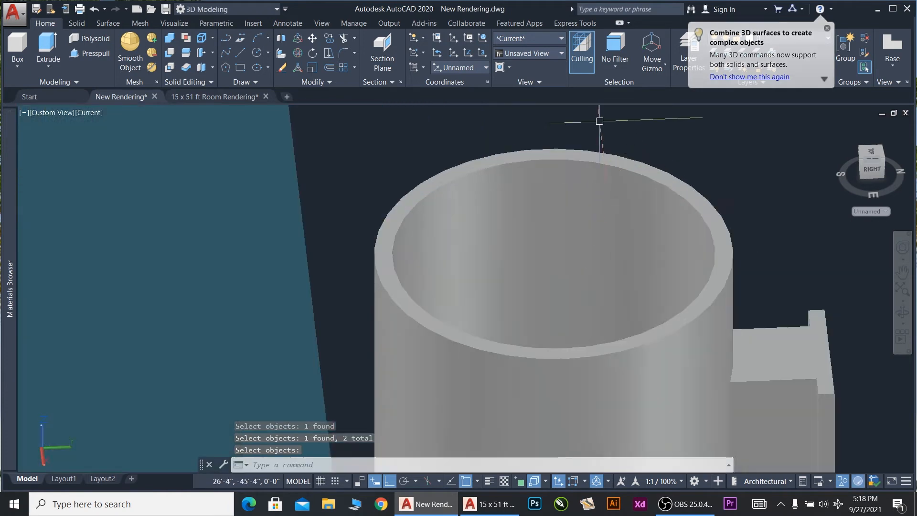
{"action": "mouse_move", "coordinate": [225, 98]}
{"action": "type", "text": "f"}
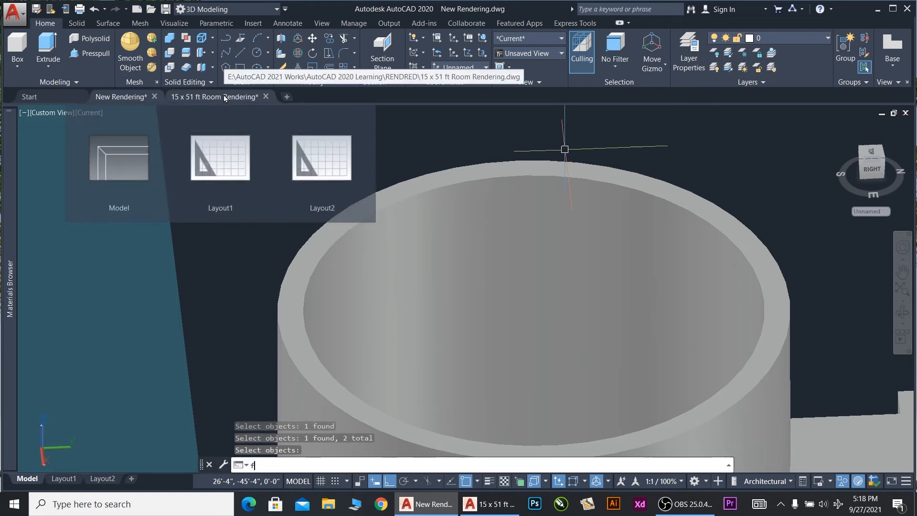
{"action": "key", "text": "Return"}
{"action": "type", "text": "r"}
{"action": "key", "text": "Return"}
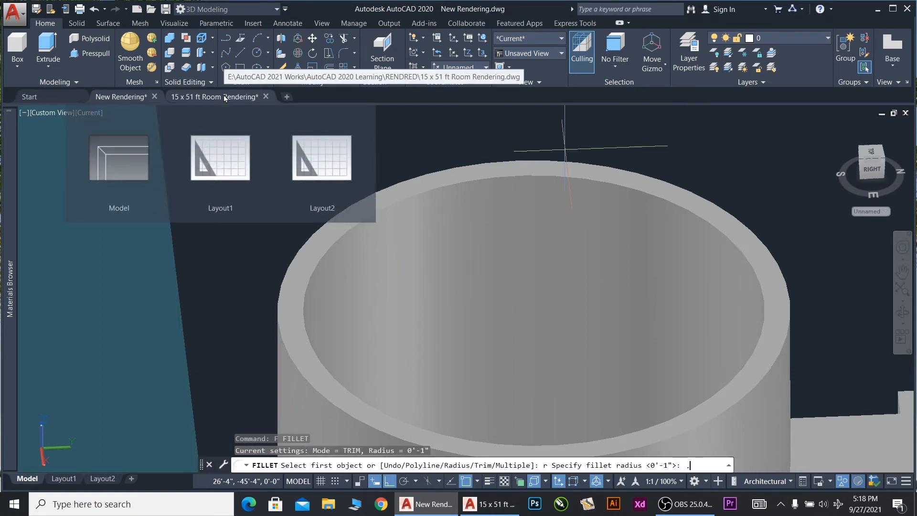
{"action": "key", "text": "Return"}
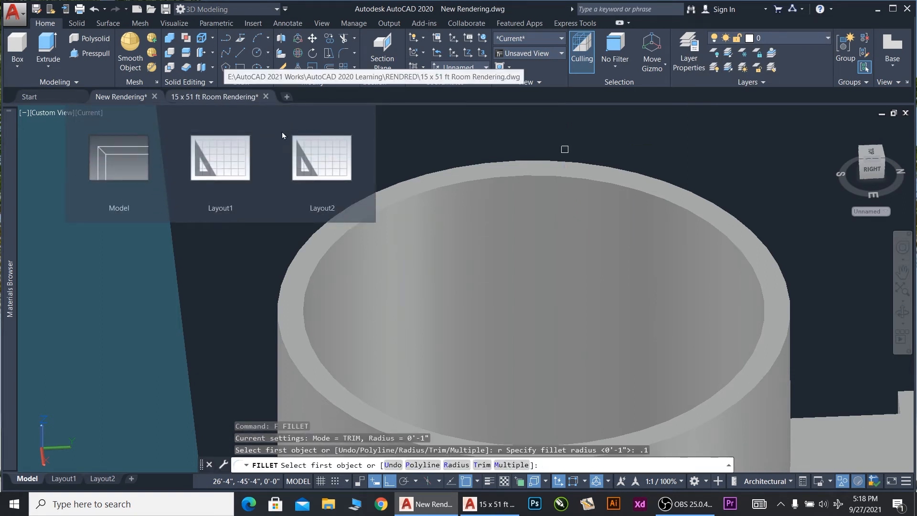
{"action": "left_click", "coordinate": [479, 182]}
{"action": "key", "text": "Return"}
{"action": "key", "text": "Return"}
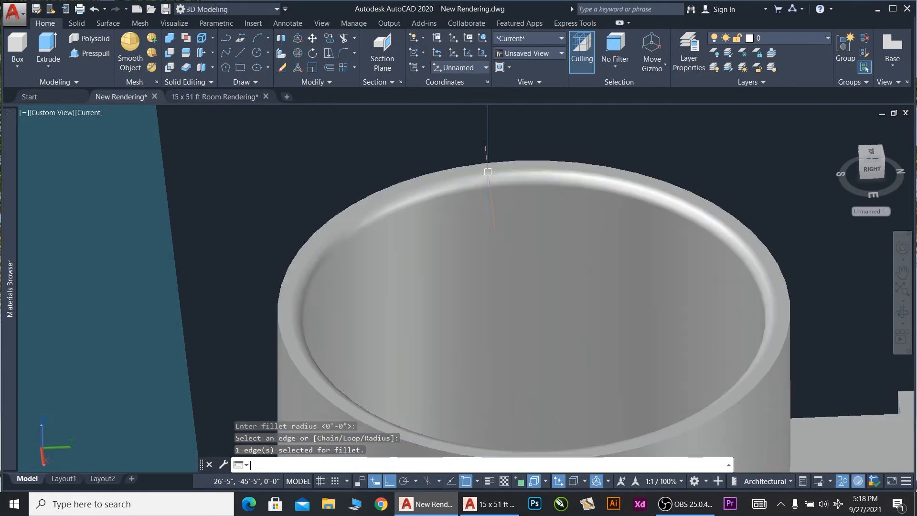
{"action": "key", "text": "ctrl+z"}
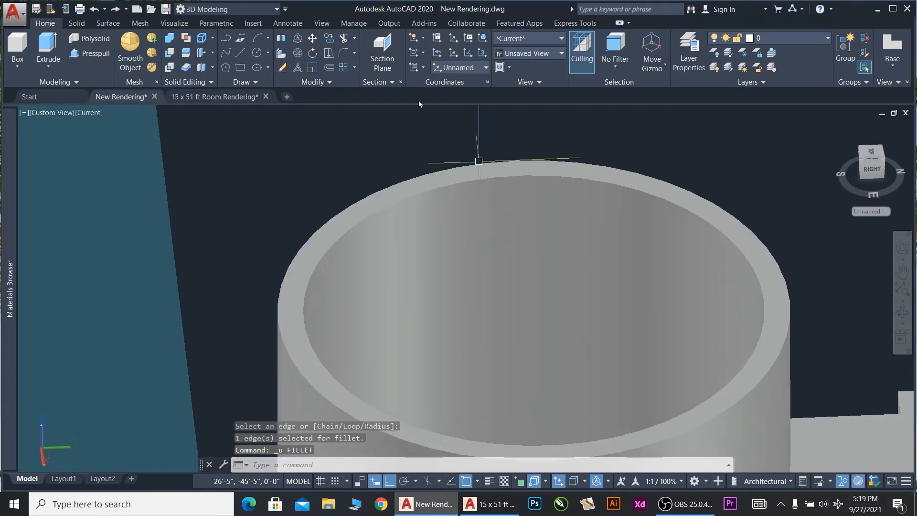
- Fillet the inner edge of the cylinder's top rim with a radius of 0.5 inch
{"action": "key", "text": "Return"}
{"action": "type", "text": "r"}
{"action": "key", "text": "Return"}
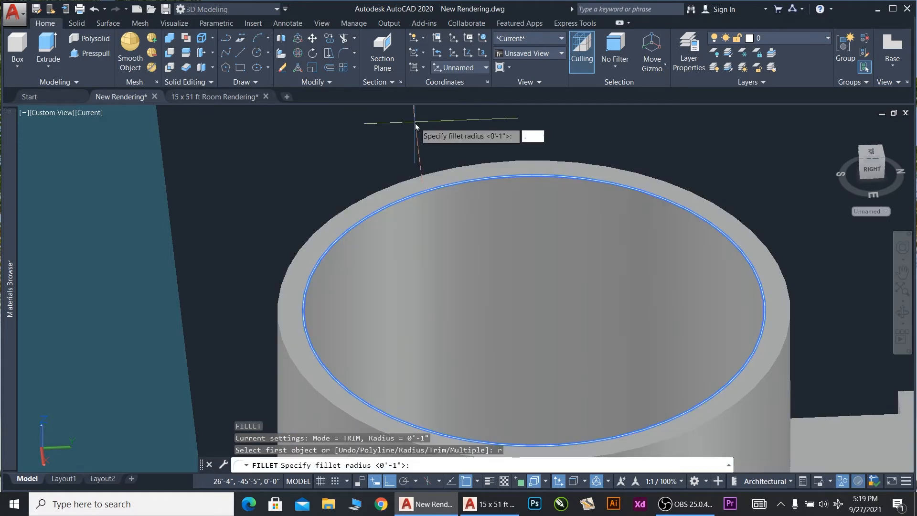
{"action": "key", "text": "Return"}
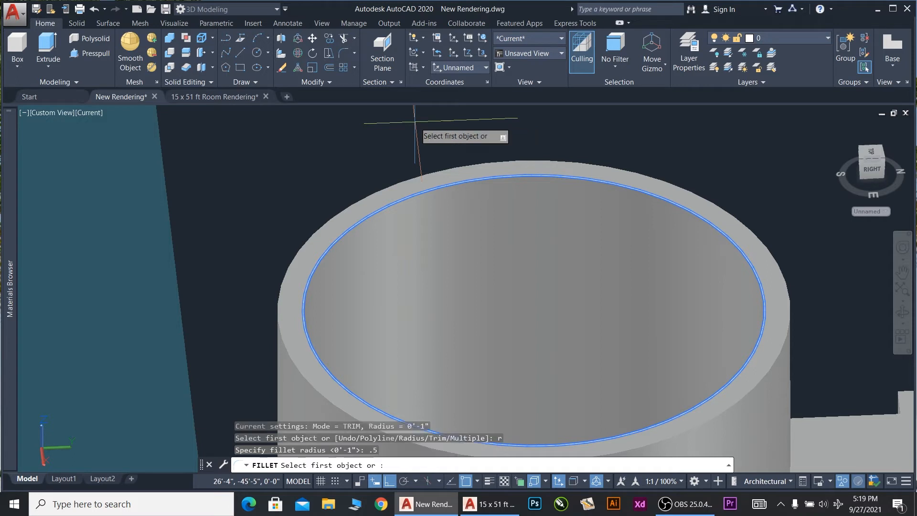
{"action": "left_click", "coordinate": [523, 176]}
{"action": "key", "text": "Return"}
{"action": "key", "text": "Return"}
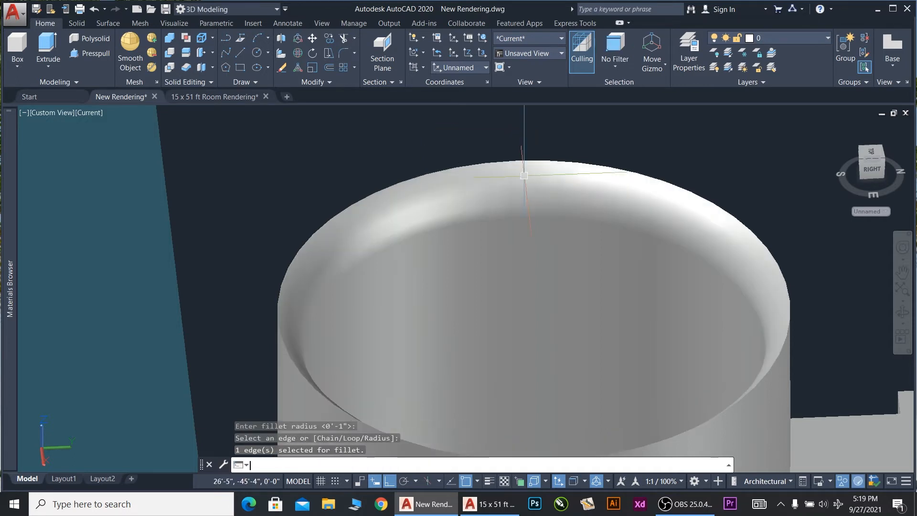
- Fillet the inner edge of the cylinder's bottom rim with the same radius as the top rim
{"action": "scroll", "coordinate": [518, 165], "scroll_direction": "down", "scroll_amount": 5}
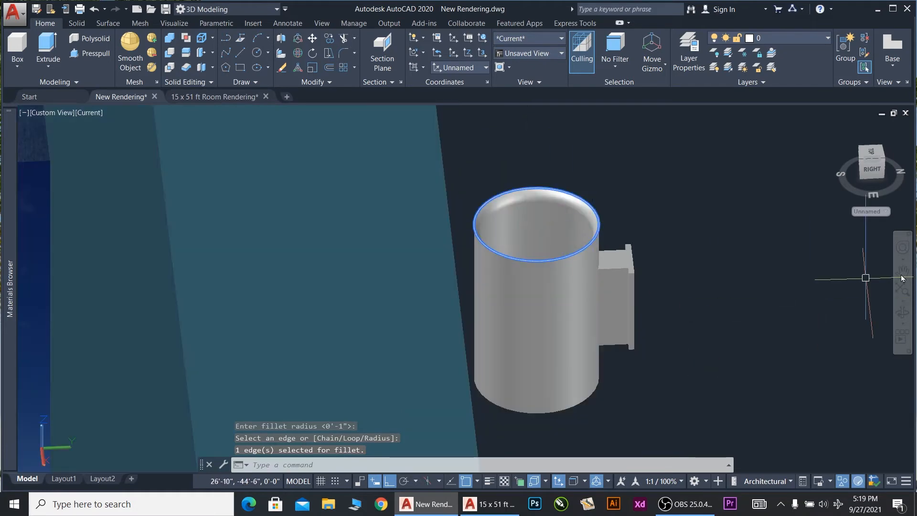
{"action": "left_click", "coordinate": [902, 312]}
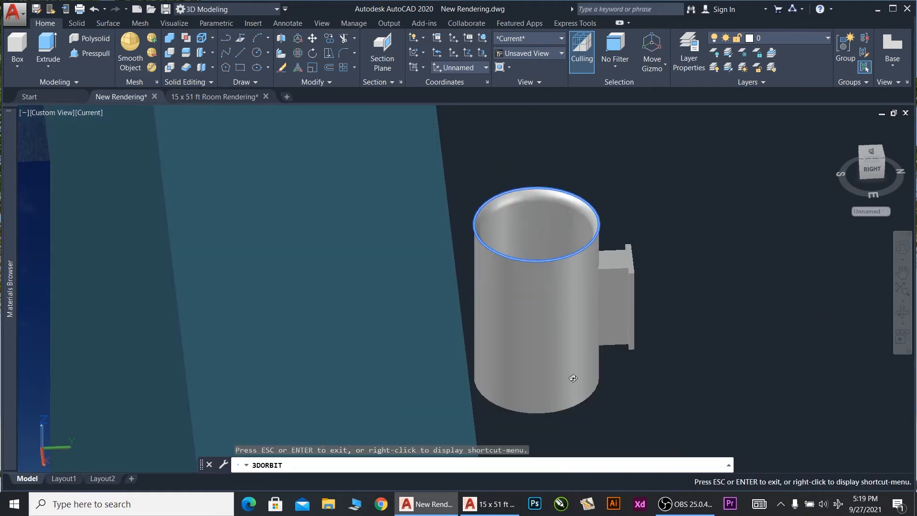
{"action": "left_click_drag", "start_coordinate": [573, 378], "coordinate": [572, 228]}
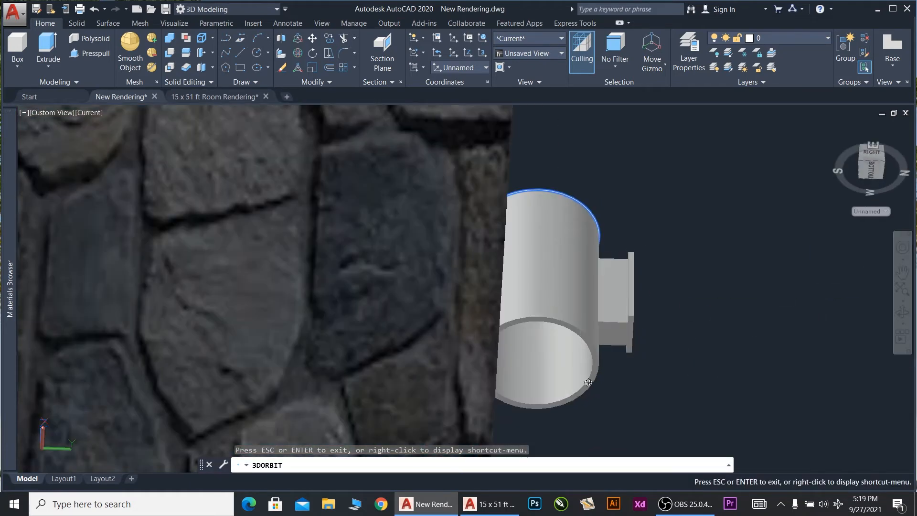
{"action": "key", "text": "Escape"}
{"action": "scroll", "coordinate": [588, 381], "scroll_direction": "up", "scroll_amount": 5}
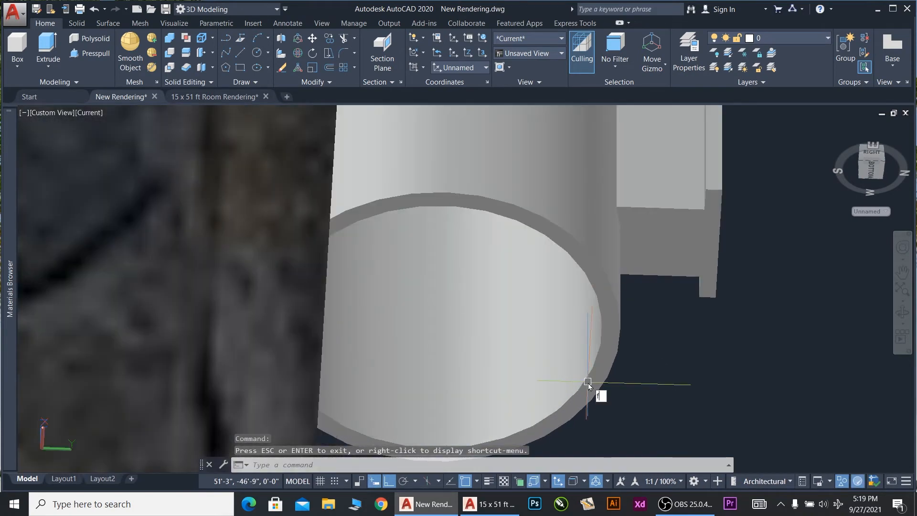
{"action": "type", "text": "f"}
{"action": "key", "text": "Return"}
{"action": "left_click", "coordinate": [588, 371]}
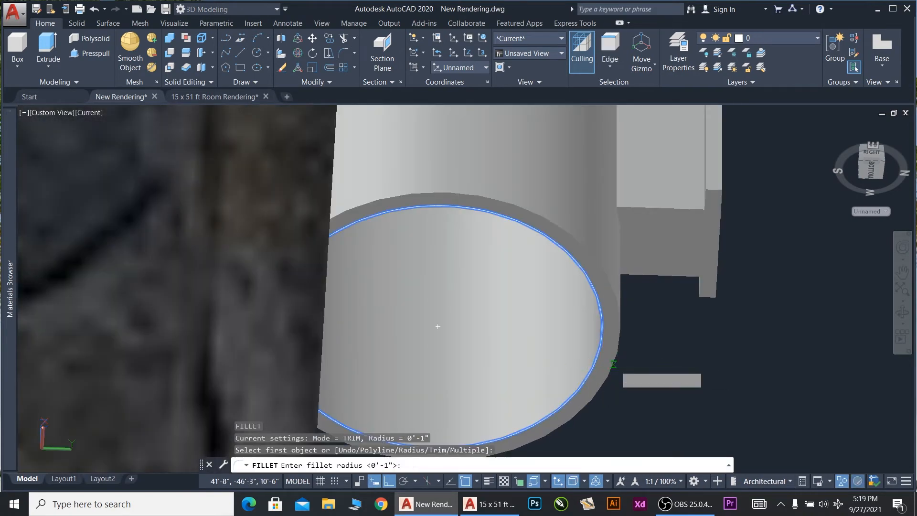
{"action": "key", "text": "Return"}
{"action": "key", "text": "Return"}
- Move the whole fixture straight up along Z to just above the top of the room's wall
{"action": "scroll", "coordinate": [615, 369], "scroll_direction": "down", "scroll_amount": 2}
{"action": "scroll", "coordinate": [613, 305], "scroll_direction": "down", "scroll_amount": 3}
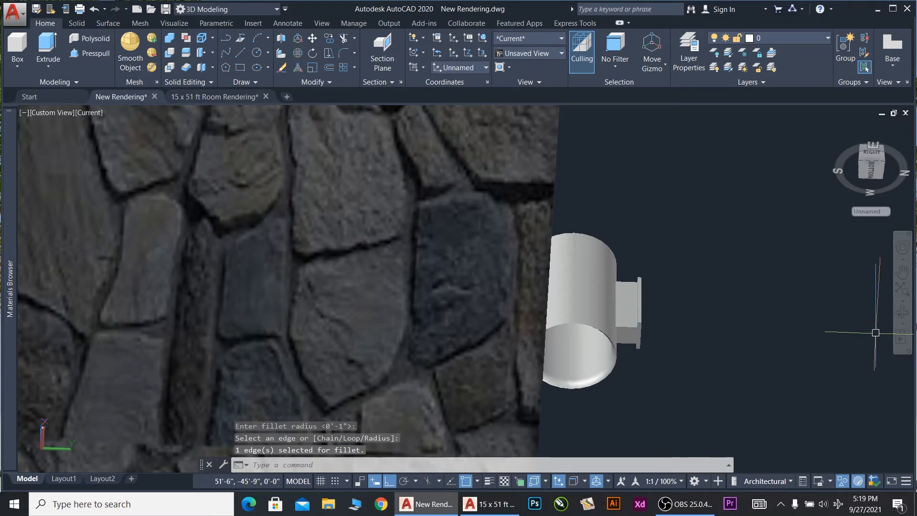
{"action": "left_click", "coordinate": [902, 311]}
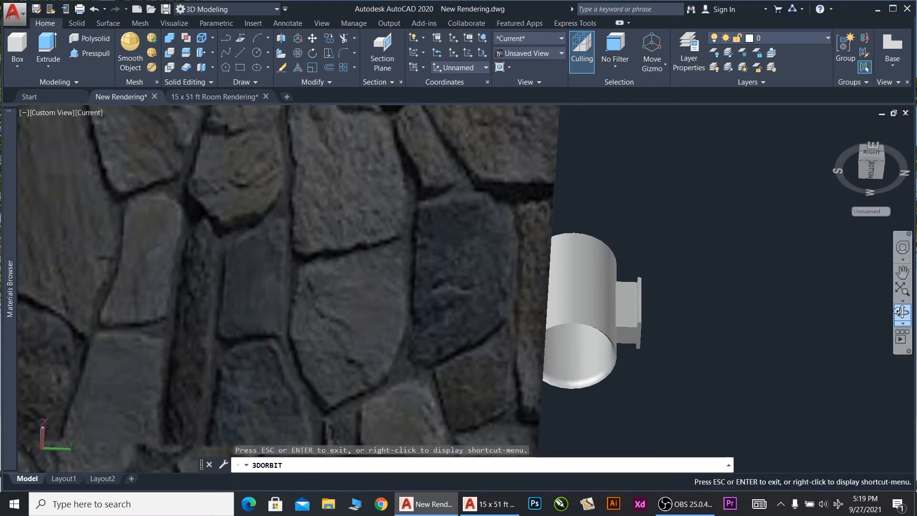
{"action": "left_click_drag", "start_coordinate": [596, 310], "coordinate": [596, 413]}
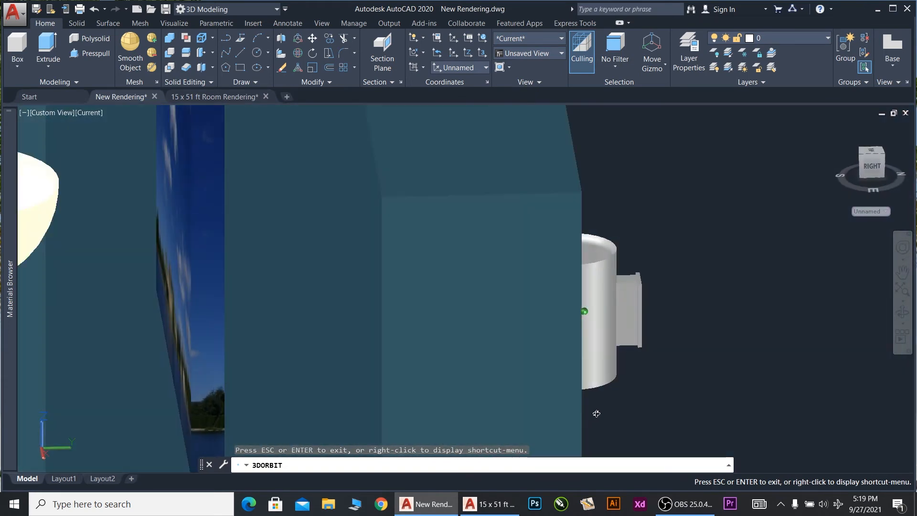
{"action": "left_click_drag", "start_coordinate": [601, 328], "coordinate": [598, 332]}
{"action": "scroll", "coordinate": [606, 326], "scroll_direction": "down", "scroll_amount": 6}
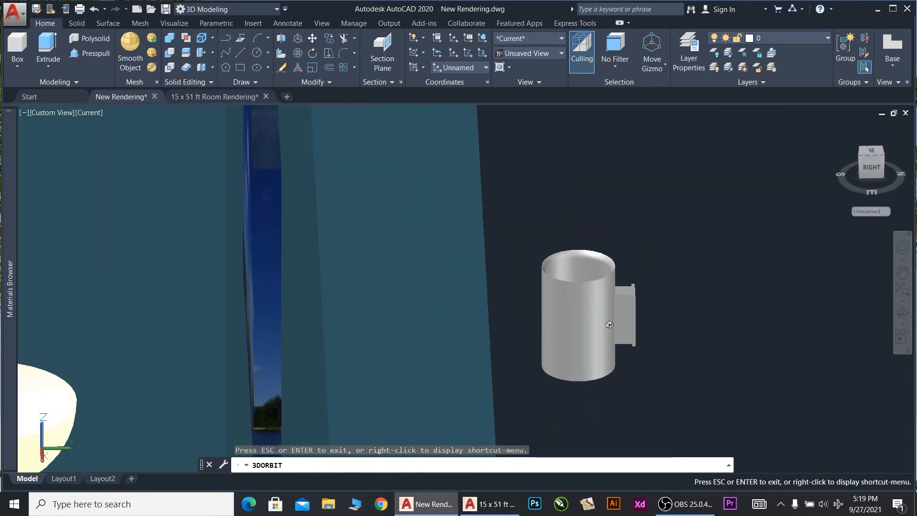
{"action": "scroll", "coordinate": [609, 324], "scroll_direction": "down", "scroll_amount": 6}
{"action": "left_click_drag", "start_coordinate": [609, 324], "coordinate": [608, 293]}
{"action": "key", "text": "Escape"}
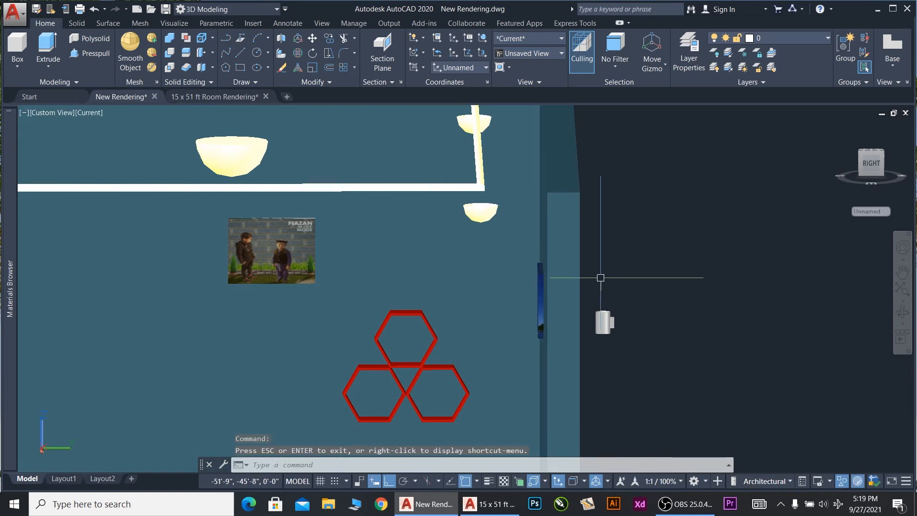
{"action": "left_click", "coordinate": [594, 276]}
{"action": "left_click", "coordinate": [651, 344]}
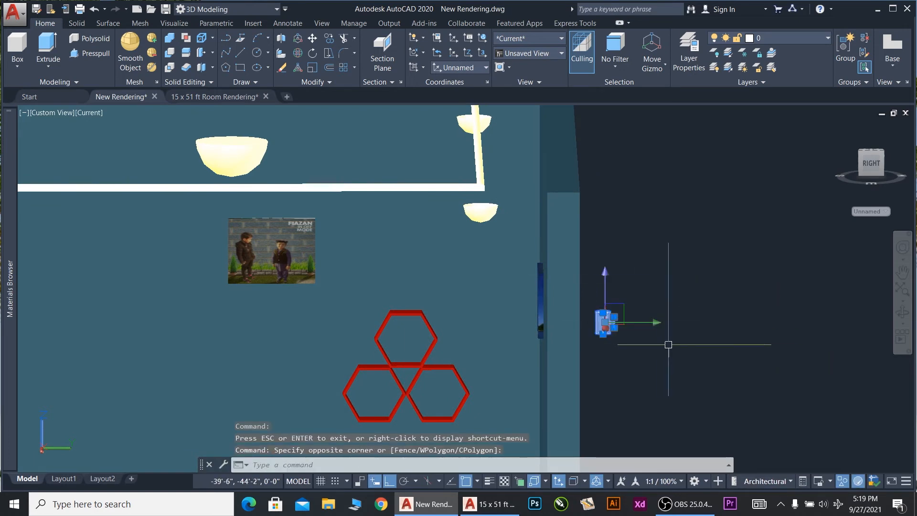
{"action": "key", "text": "Return"}
{"action": "left_click", "coordinate": [768, 330]}
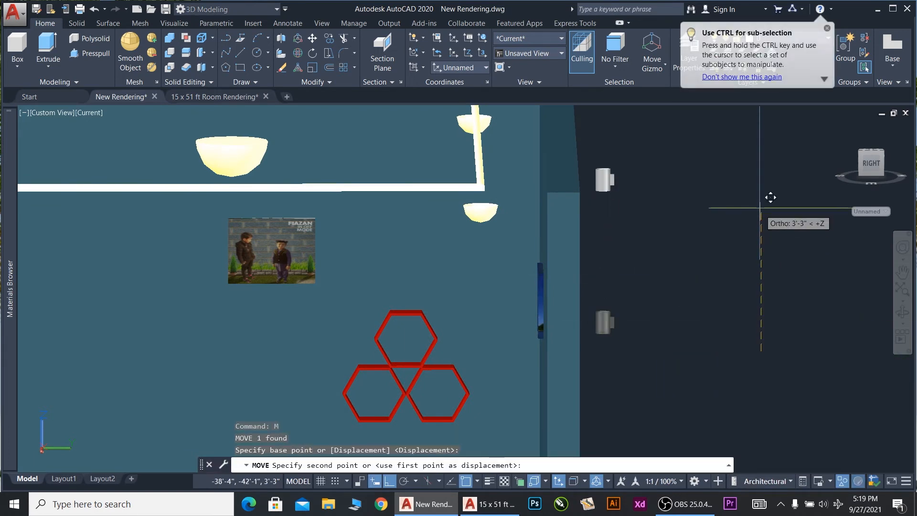
{"action": "scroll", "coordinate": [769, 201], "scroll_direction": "down", "scroll_amount": 5}
{"action": "left_click", "coordinate": [761, 202]}
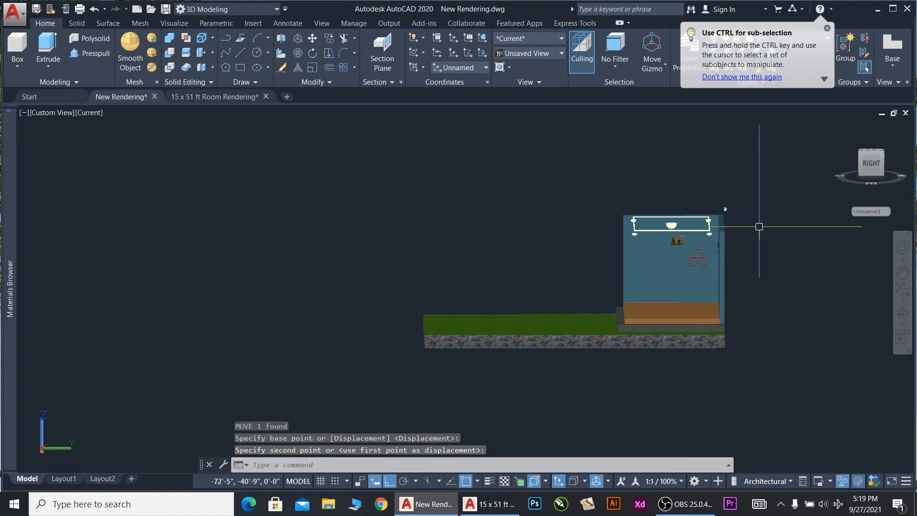
{"action": "scroll", "coordinate": [720, 205], "scroll_direction": "up", "scroll_amount": 8}
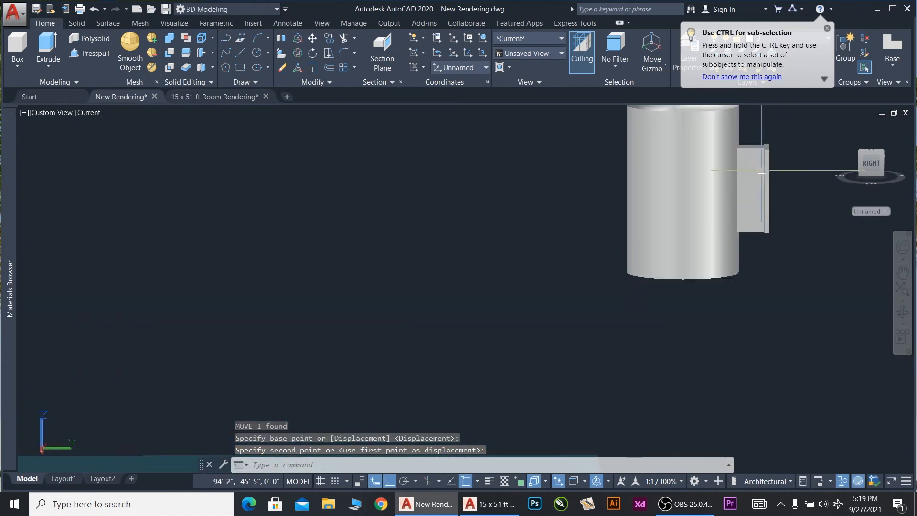
- Fillet the vertical inner corner where the neck meets the flange plate on the fixture's east side, keeping the current fillet radius
{"action": "scroll", "coordinate": [761, 170], "scroll_direction": "down", "scroll_amount": 5}
{"action": "scroll", "coordinate": [750, 141], "scroll_direction": "up", "scroll_amount": 6}
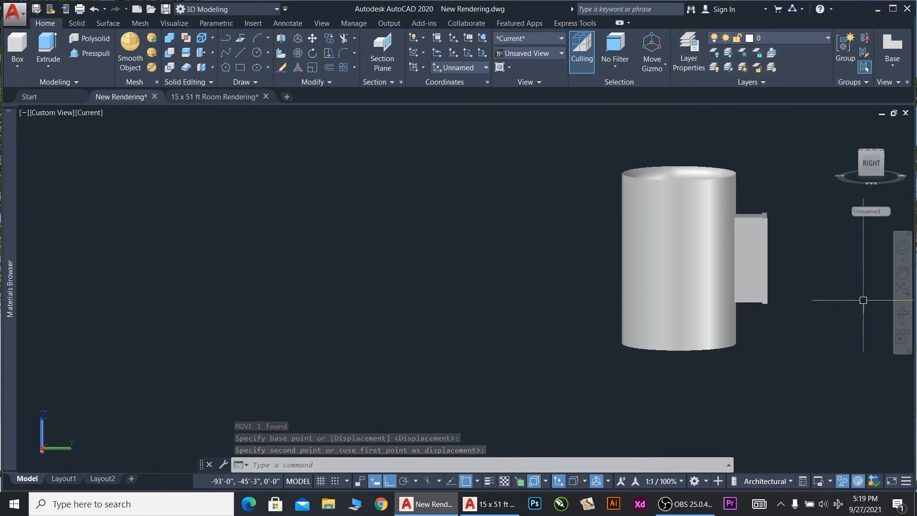
{"action": "scroll", "coordinate": [726, 250], "scroll_direction": "up", "scroll_amount": 3}
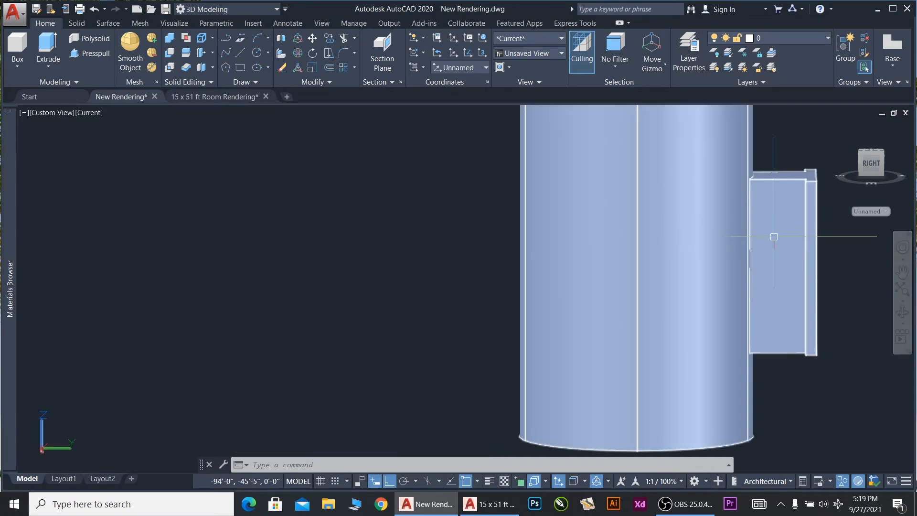
{"action": "scroll", "coordinate": [773, 236], "scroll_direction": "down", "scroll_amount": 2}
{"action": "scroll", "coordinate": [805, 229], "scroll_direction": "up", "scroll_amount": 2}
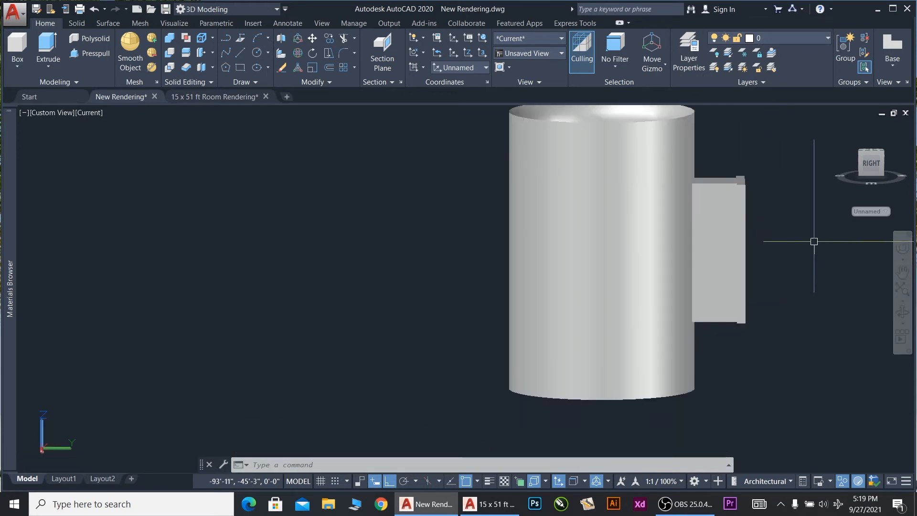
{"action": "left_click", "coordinate": [903, 315]}
{"action": "left_click_drag", "start_coordinate": [709, 264], "coordinate": [744, 281]}
{"action": "scroll", "coordinate": [767, 208], "scroll_direction": "up", "scroll_amount": 2}
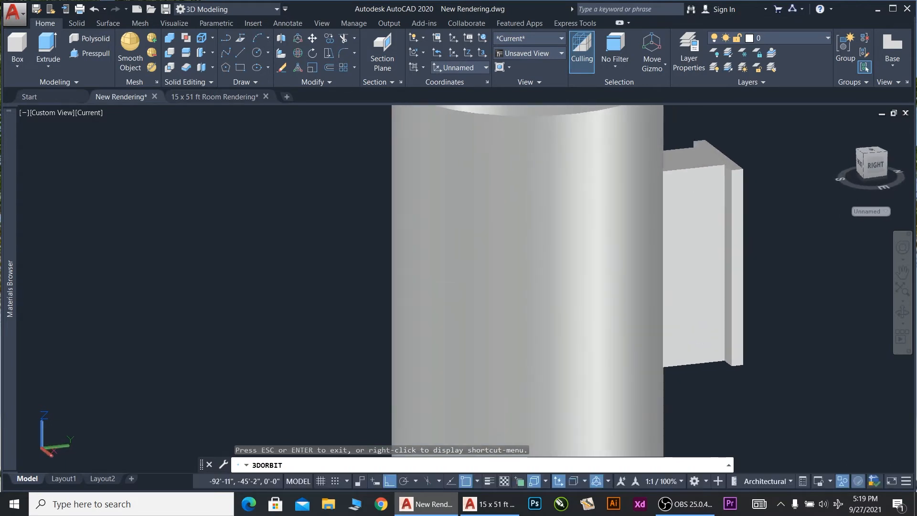
{"action": "key", "text": "Escape"}
{"action": "type", "text": "f"}
{"action": "key", "text": "Return"}
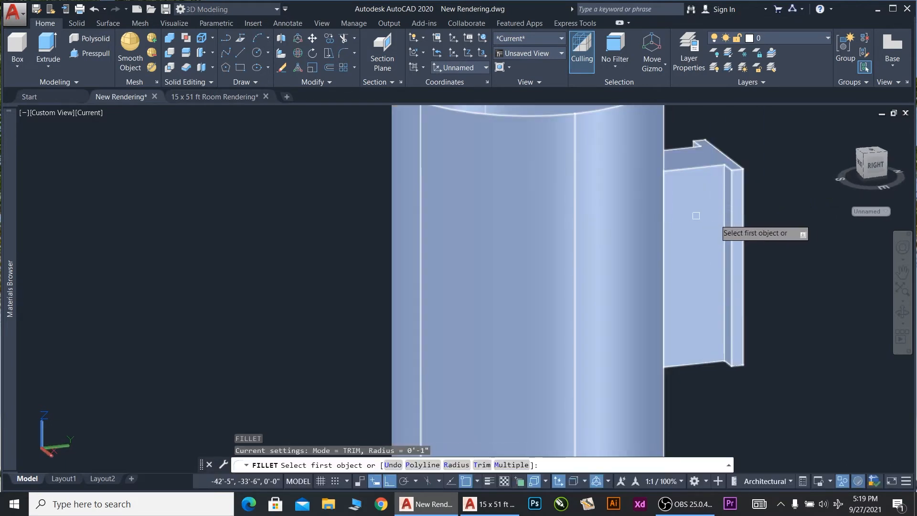
{"action": "left_click", "coordinate": [725, 221]}
{"action": "key", "text": "Return"}
{"action": "key", "text": "Return"}
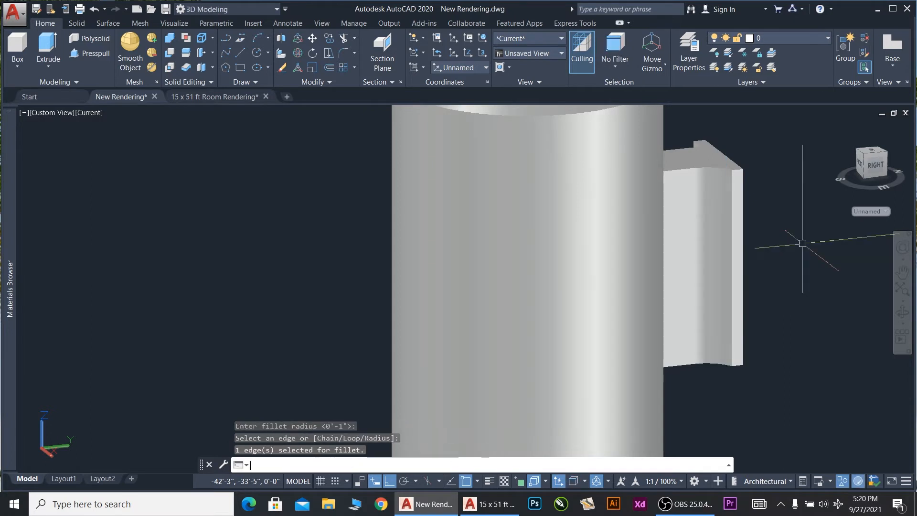
- Fillet the flange plate's vertical outer front edge on the same east side with the current radius
{"action": "key", "text": "Return"}
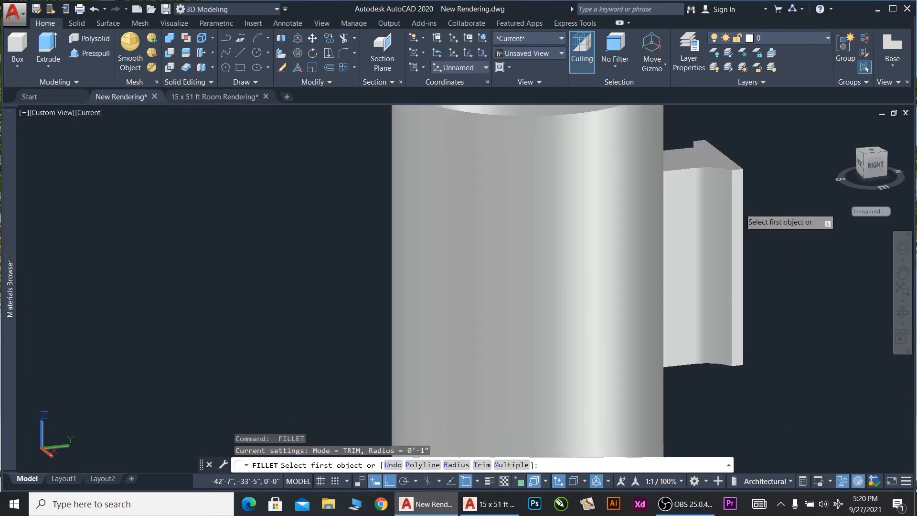
{"action": "left_click", "coordinate": [731, 214]}
{"action": "key", "text": "Return"}
{"action": "key", "text": "Return"}
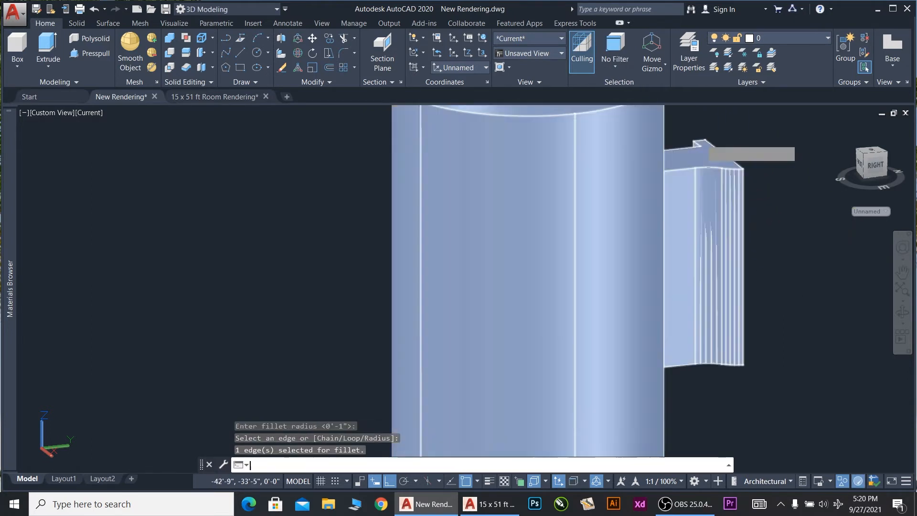
{"action": "key", "text": "Return"}
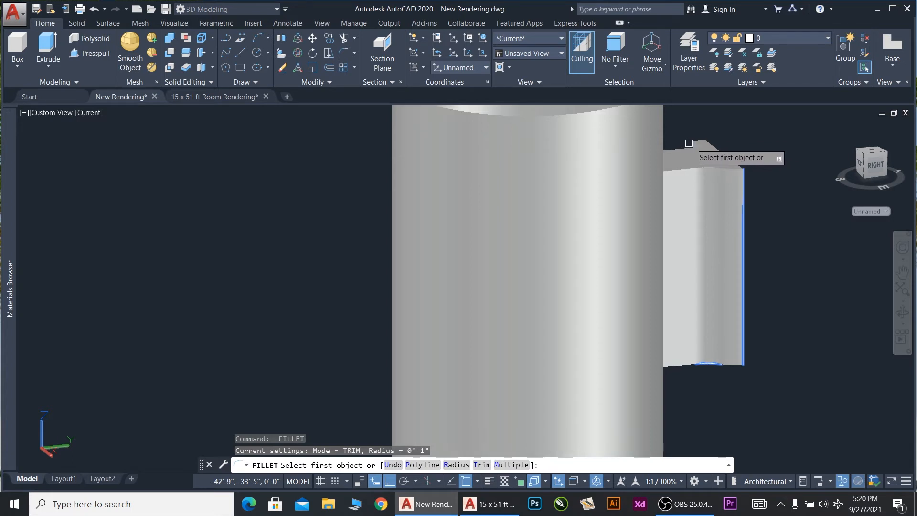
{"action": "scroll", "coordinate": [689, 143], "scroll_direction": "up", "scroll_amount": 3}
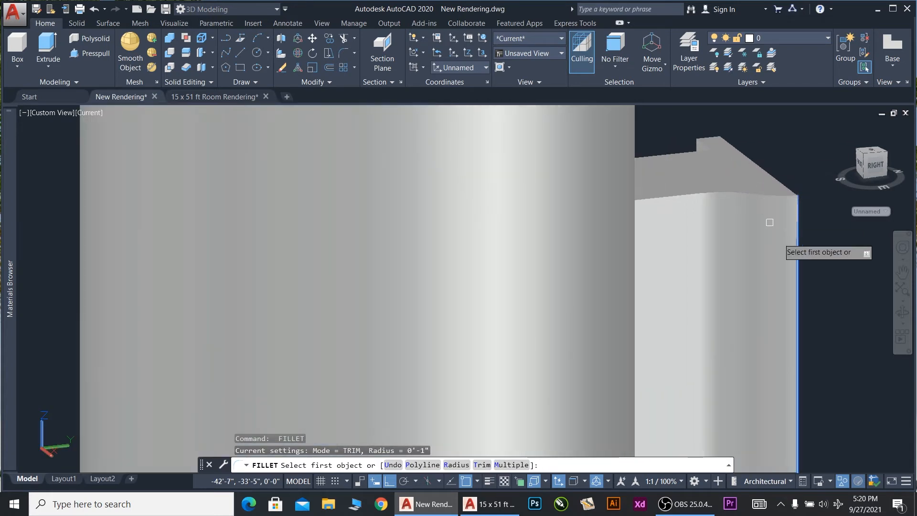
{"action": "key", "text": "Escape"}
- Fillet the flange plate's vertical outer front edge on the opposite, west side of the fixture with the current radius
{"action": "left_click", "coordinate": [900, 313]}
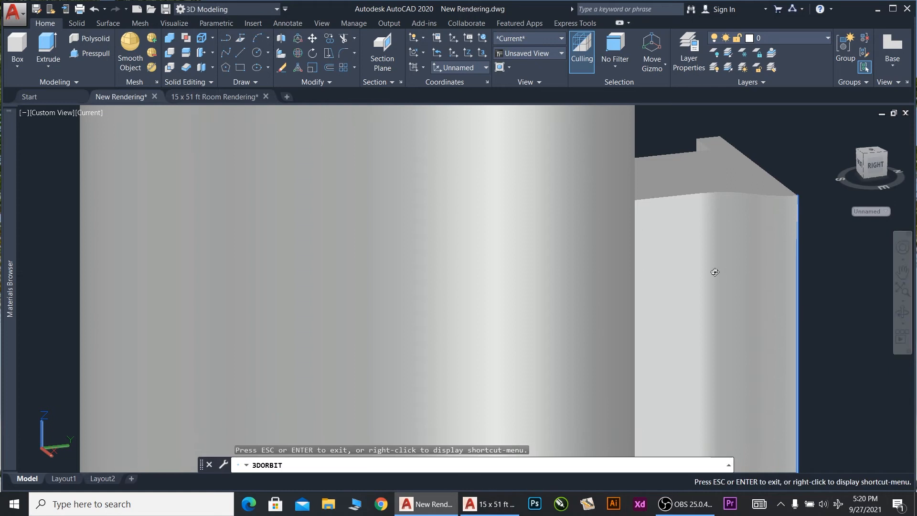
{"action": "left_click_drag", "start_coordinate": [712, 270], "coordinate": [186, 353]}
{"action": "scroll", "coordinate": [59, 311], "scroll_direction": "up", "scroll_amount": 5}
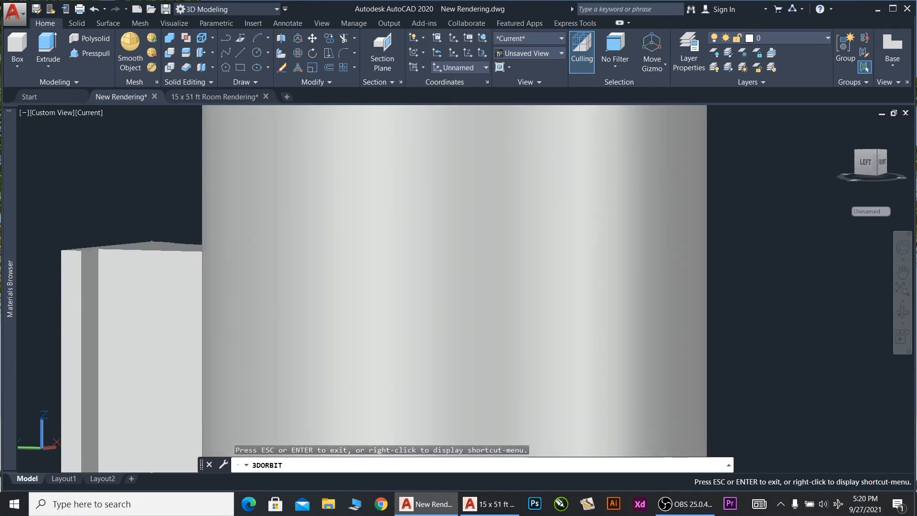
{"action": "key", "text": "Escape"}
{"action": "type", "text": "f"}
{"action": "key", "text": "Return"}
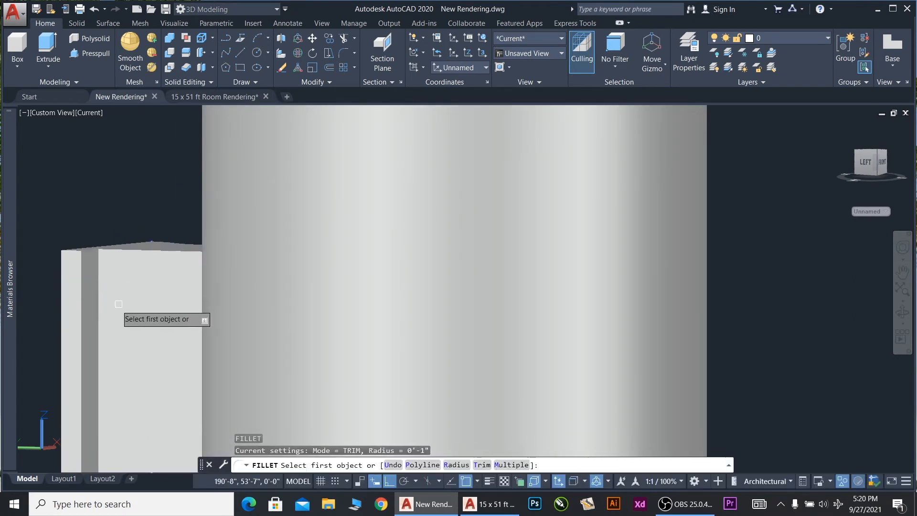
{"action": "left_click", "coordinate": [83, 300]}
{"action": "key", "text": "Return"}
{"action": "key", "text": "Return"}
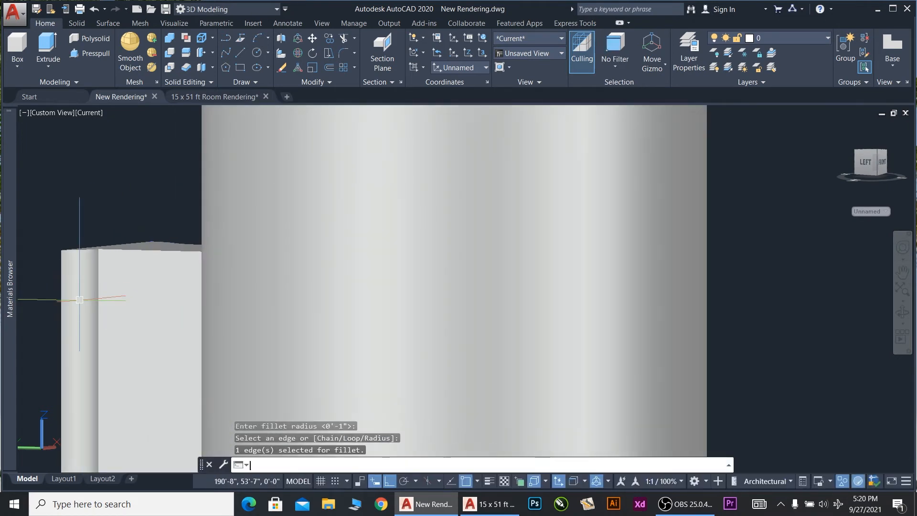
- Fillet the vertical inner corner between the neck and the flange plate on the west side with the current radius
{"action": "key", "text": "Return"}
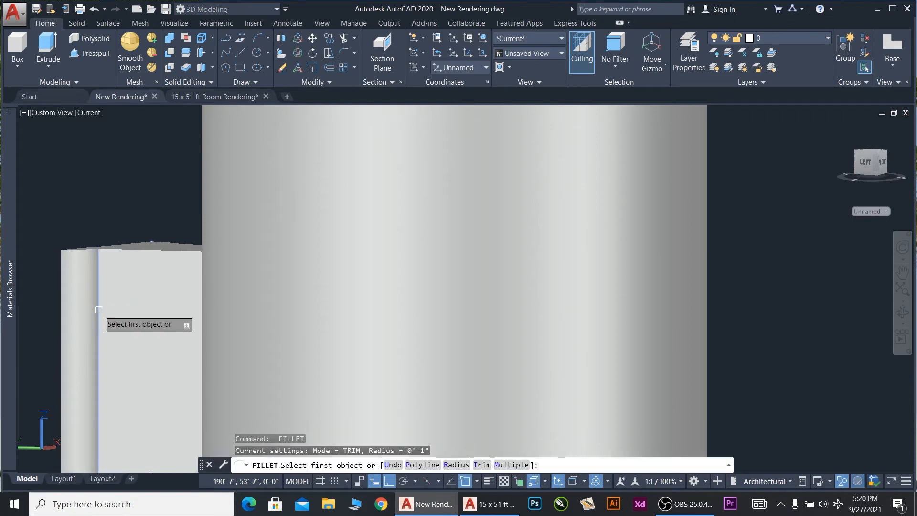
{"action": "left_click", "coordinate": [99, 309]}
{"action": "key", "text": "Return"}
{"action": "key", "text": "Return"}
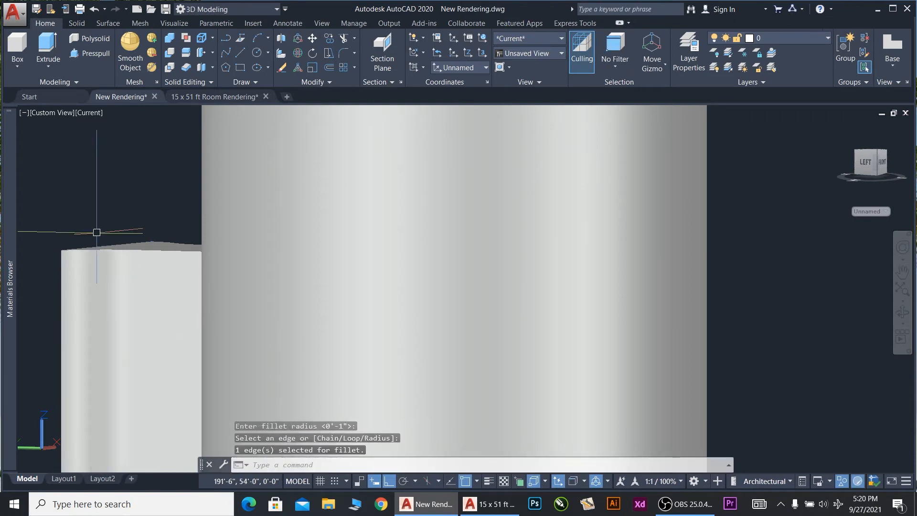
- Inspect the filleted fixture from the back, below, the left and the front-right
{"action": "scroll", "coordinate": [97, 233], "scroll_direction": "down", "scroll_amount": 6}
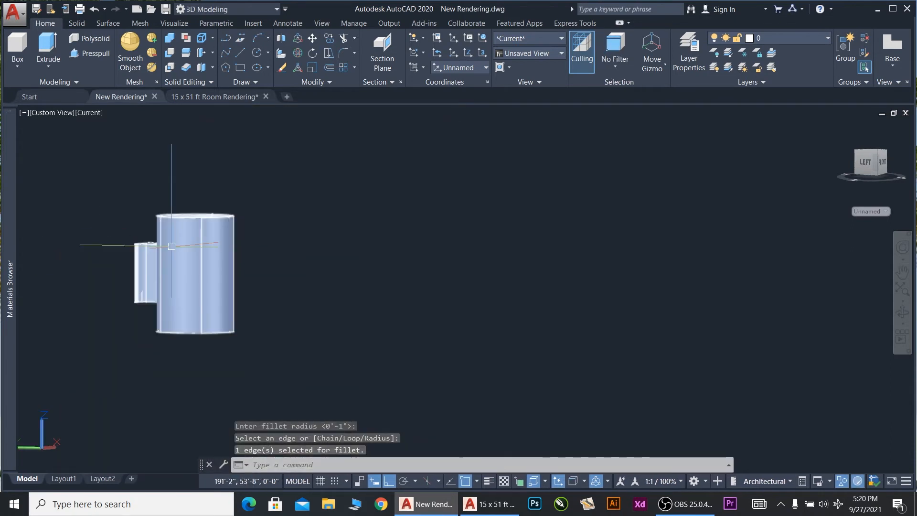
{"action": "left_click", "coordinate": [902, 312]}
{"action": "left_click_drag", "start_coordinate": [203, 268], "coordinate": [293, 236]}
{"action": "key", "text": "Escape"}
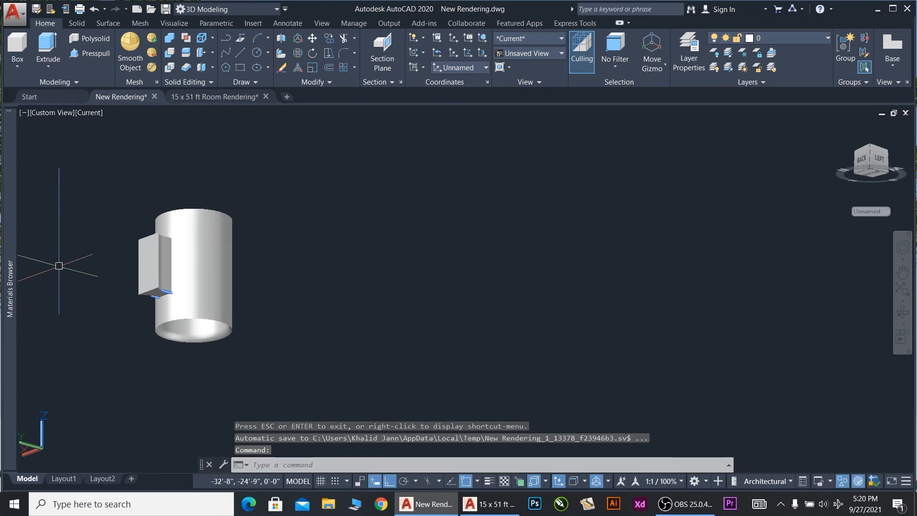
{"action": "left_click", "coordinate": [106, 273]}
{"action": "left_click", "coordinate": [228, 332]}
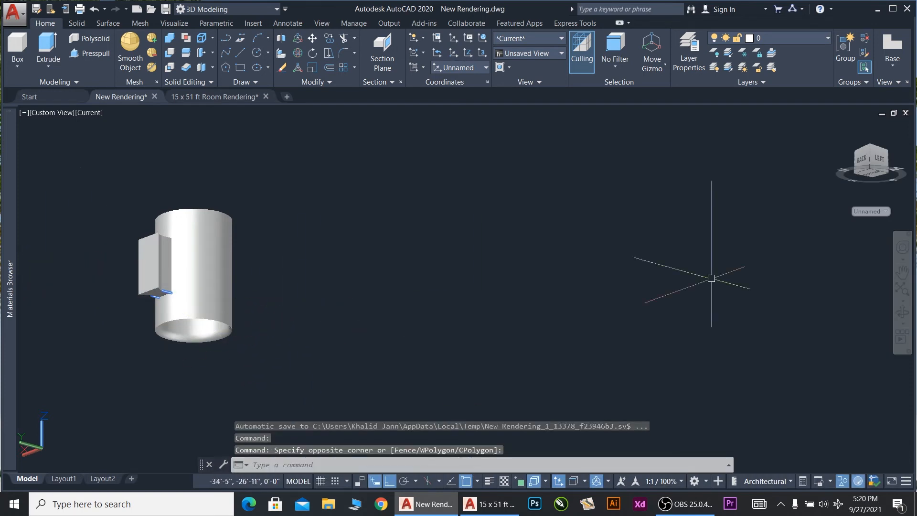
{"action": "key", "text": "Escape"}
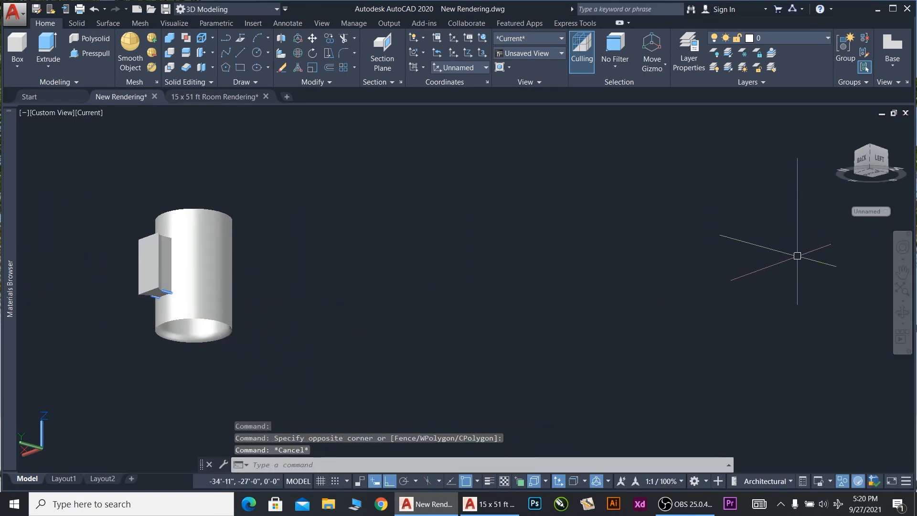
{"action": "left_click", "coordinate": [902, 314]}
{"action": "left_click_drag", "start_coordinate": [239, 274], "coordinate": [100, 287]}
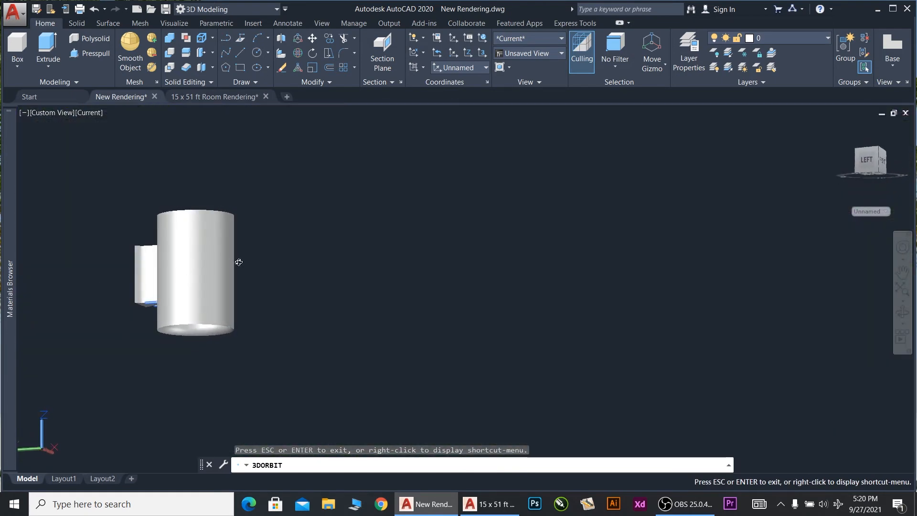
{"action": "left_click_drag", "start_coordinate": [239, 263], "coordinate": [45, 289]}
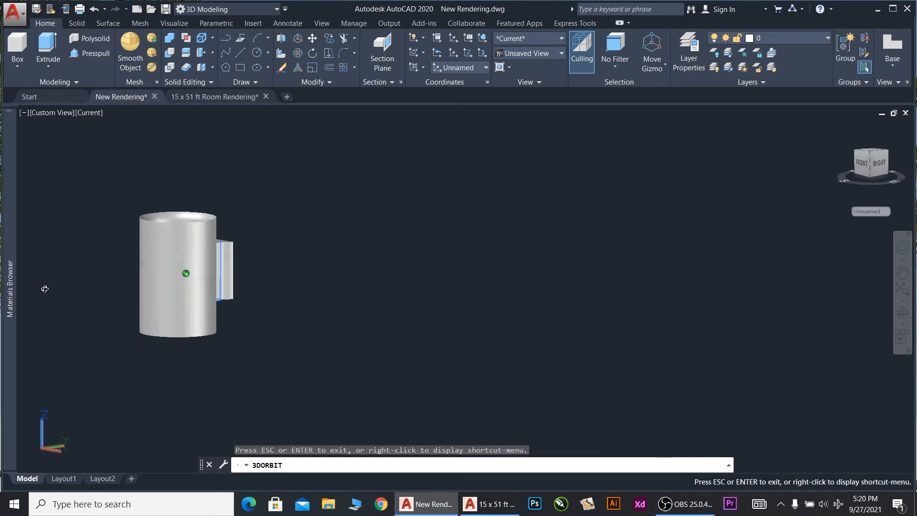
{"action": "scroll", "coordinate": [106, 300], "scroll_direction": "down", "scroll_amount": 3}
{"action": "scroll", "coordinate": [67, 299], "scroll_direction": "up", "scroll_amount": 5}
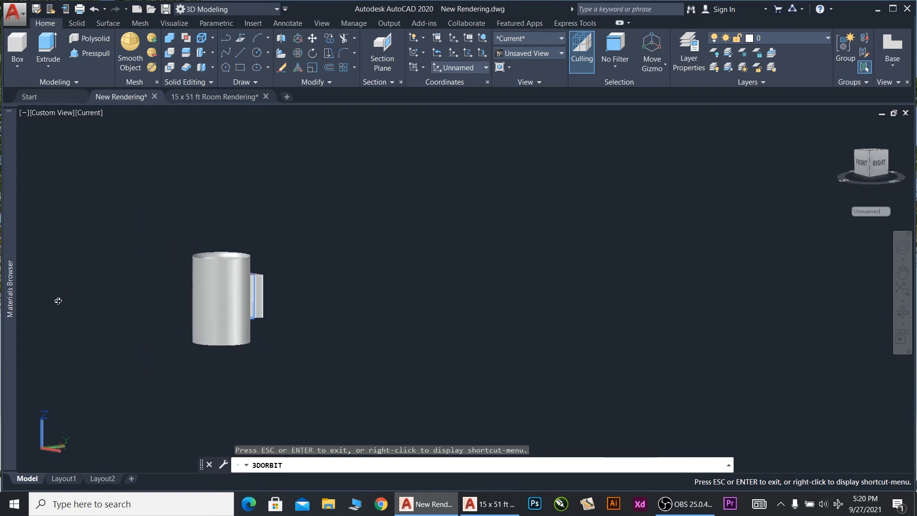
{"action": "key", "text": "Escape"}
- Apply an aluminum material from the Autodesk Library's Metal category to the wall fixture
{"action": "mouse_move", "coordinate": [6, 270]}
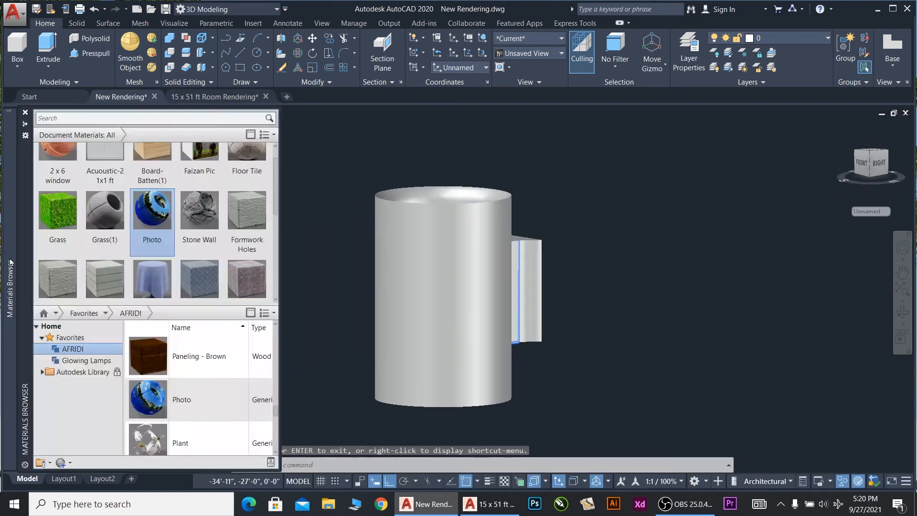
{"action": "scroll", "coordinate": [152, 215], "scroll_direction": "down", "scroll_amount": 1}
{"action": "scroll", "coordinate": [141, 356], "scroll_direction": "down", "scroll_amount": 3}
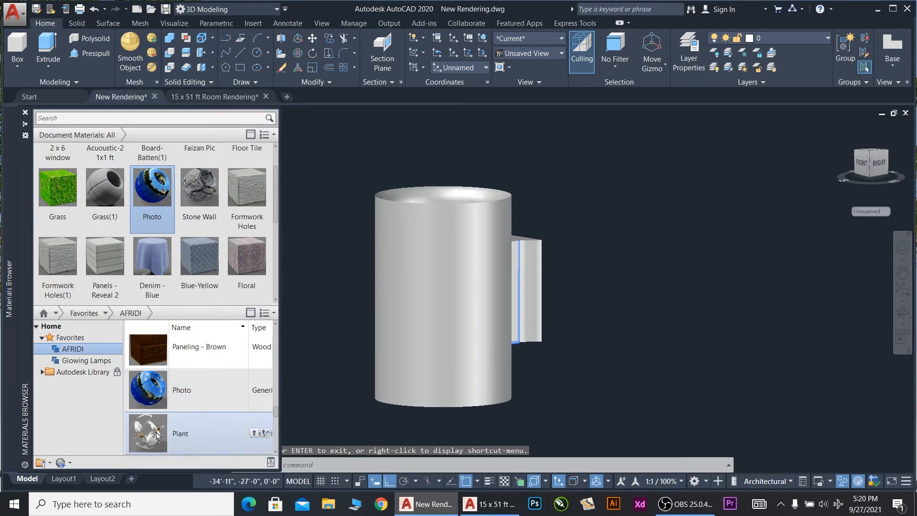
{"action": "left_click", "coordinate": [42, 372]}
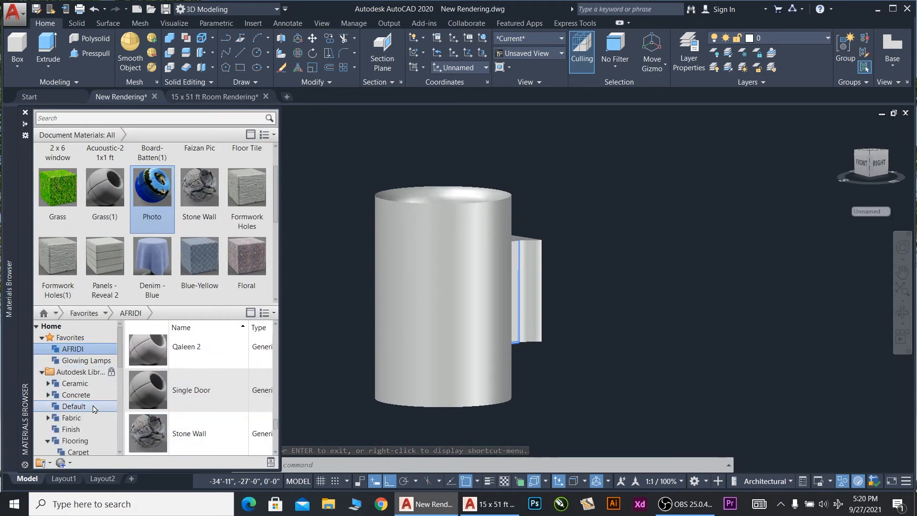
{"action": "scroll", "coordinate": [93, 408], "scroll_direction": "down", "scroll_amount": 2}
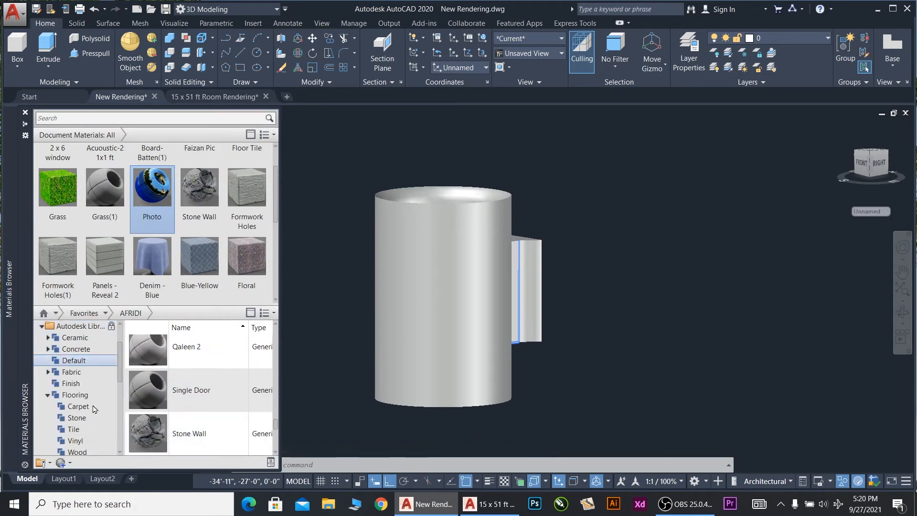
{"action": "left_click", "coordinate": [72, 383]}
{"action": "scroll", "coordinate": [161, 382], "scroll_direction": "down", "scroll_amount": 5}
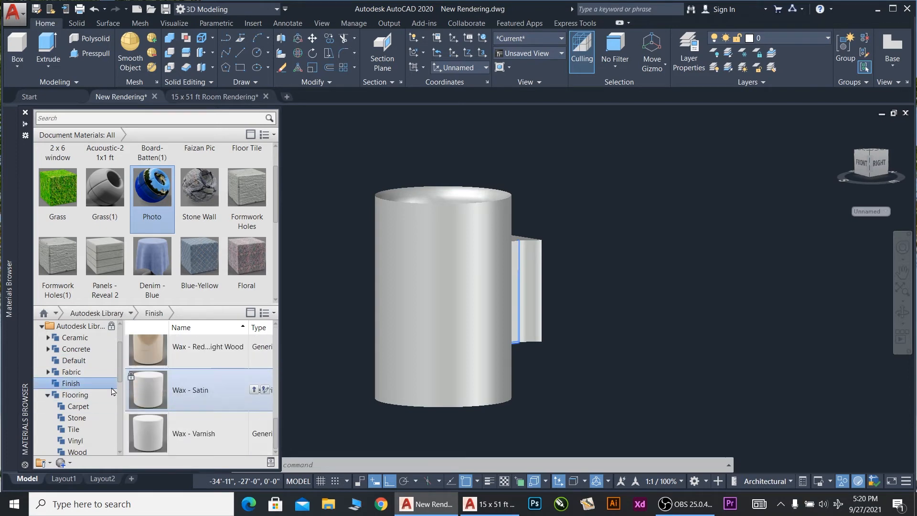
{"action": "scroll", "coordinate": [65, 418], "scroll_direction": "down", "scroll_amount": 2}
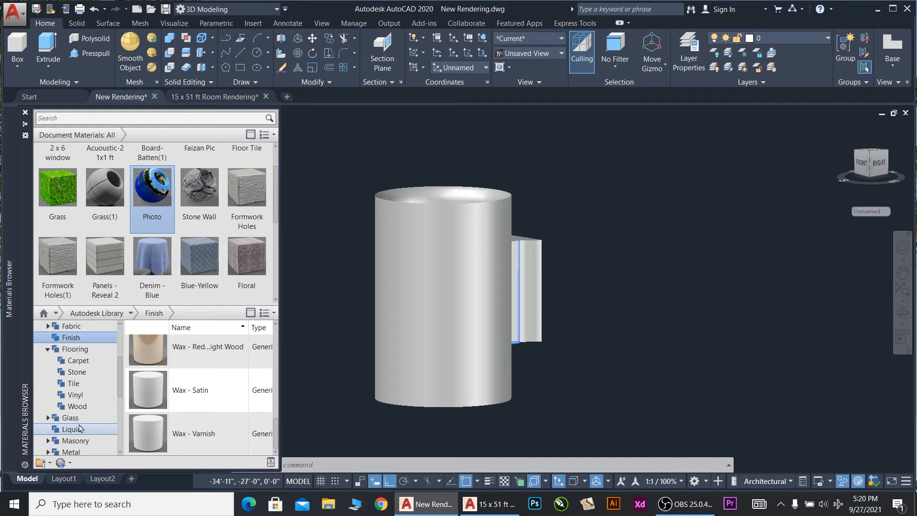
{"action": "scroll", "coordinate": [87, 407], "scroll_direction": "down", "scroll_amount": 1}
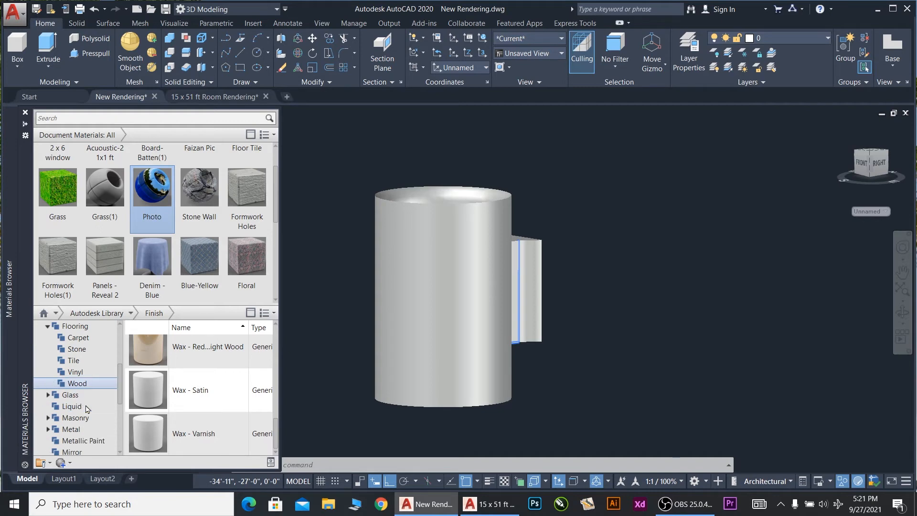
{"action": "scroll", "coordinate": [87, 409], "scroll_direction": "down", "scroll_amount": 3}
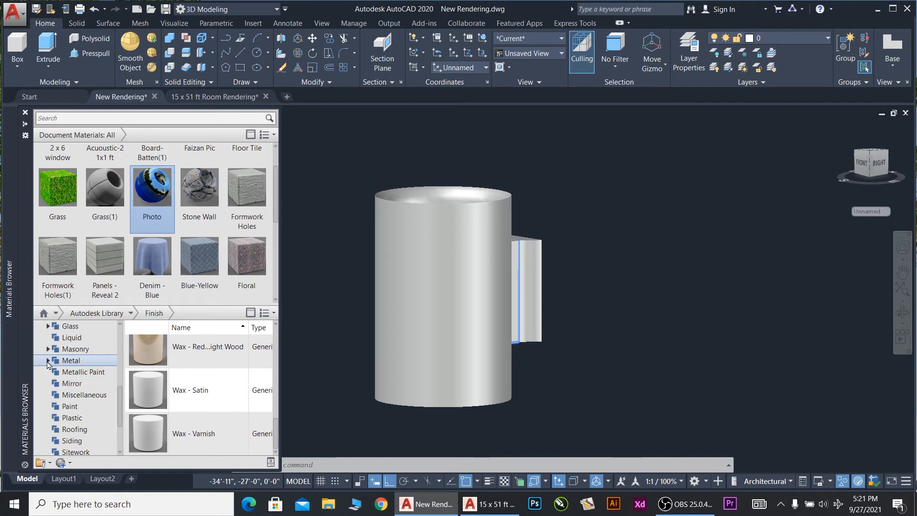
{"action": "left_click", "coordinate": [74, 372]}
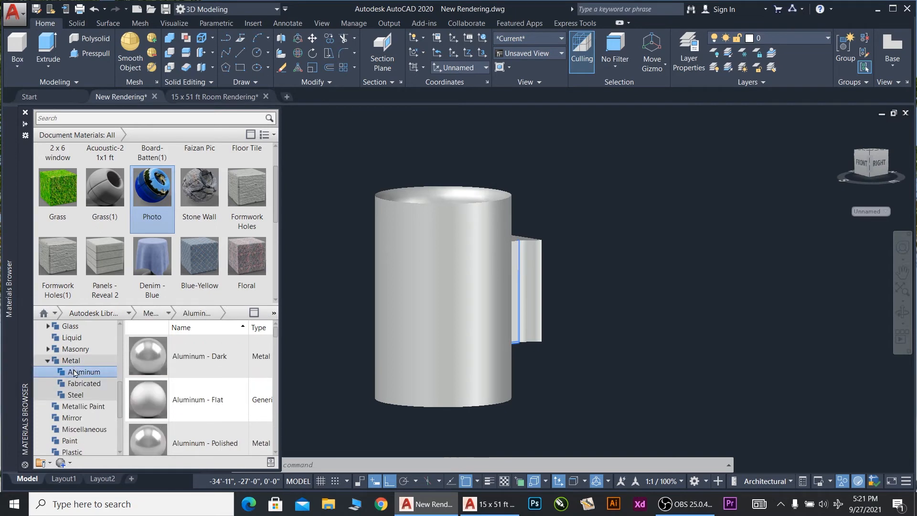
{"action": "left_click_drag", "start_coordinate": [423, 335], "coordinate": [434, 326]}
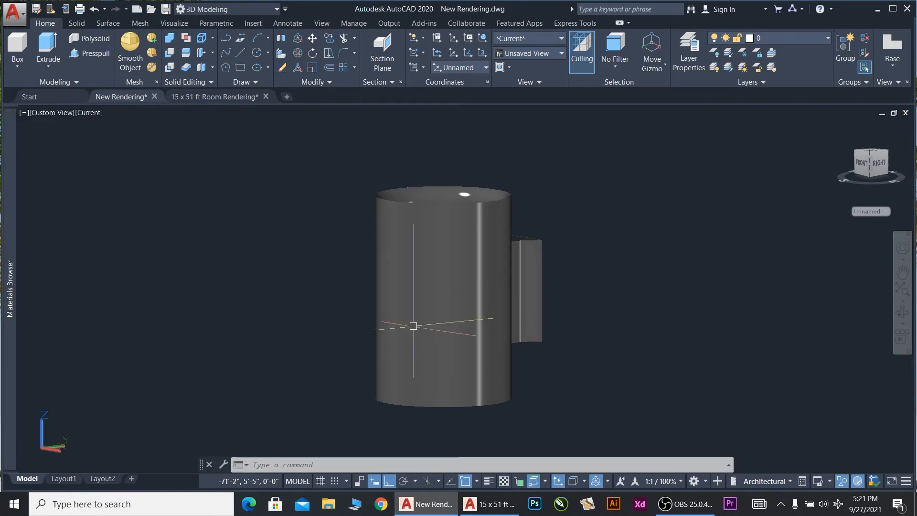
- Try the Anodized - Red aluminum material from the Autodesk Library on the wall fixture
{"action": "mouse_move", "coordinate": [6, 354]}
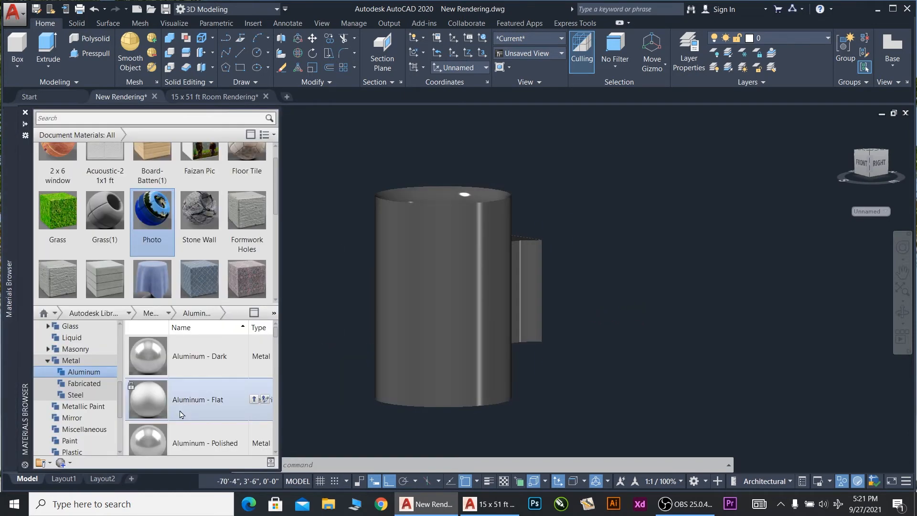
{"action": "scroll", "coordinate": [181, 414], "scroll_direction": "down", "scroll_amount": 5}
{"action": "scroll", "coordinate": [181, 413], "scroll_direction": "up", "scroll_amount": 6}
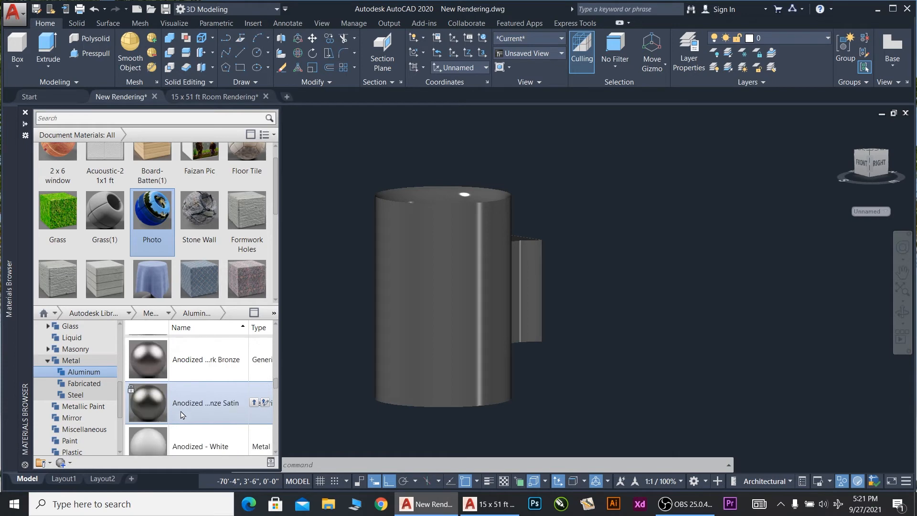
{"action": "scroll", "coordinate": [176, 415], "scroll_direction": "down", "scroll_amount": 2}
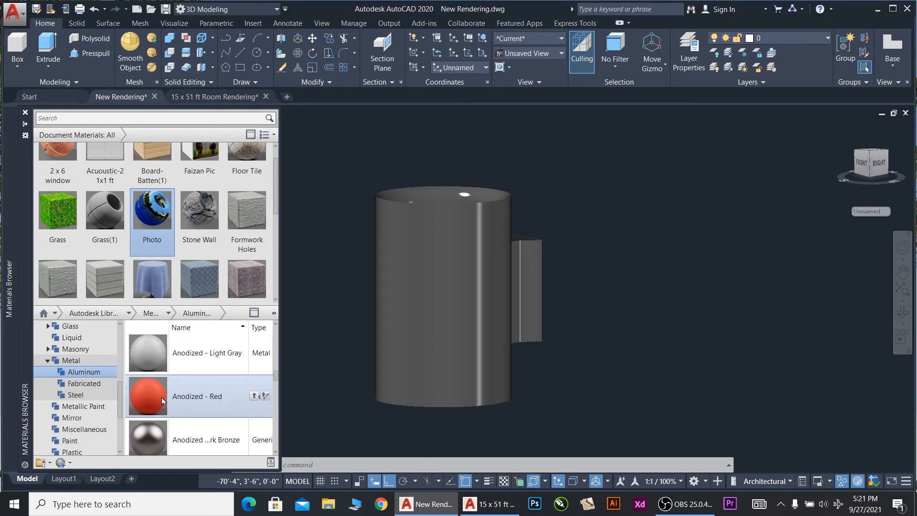
{"action": "left_click_drag", "start_coordinate": [423, 331], "coordinate": [427, 339]}
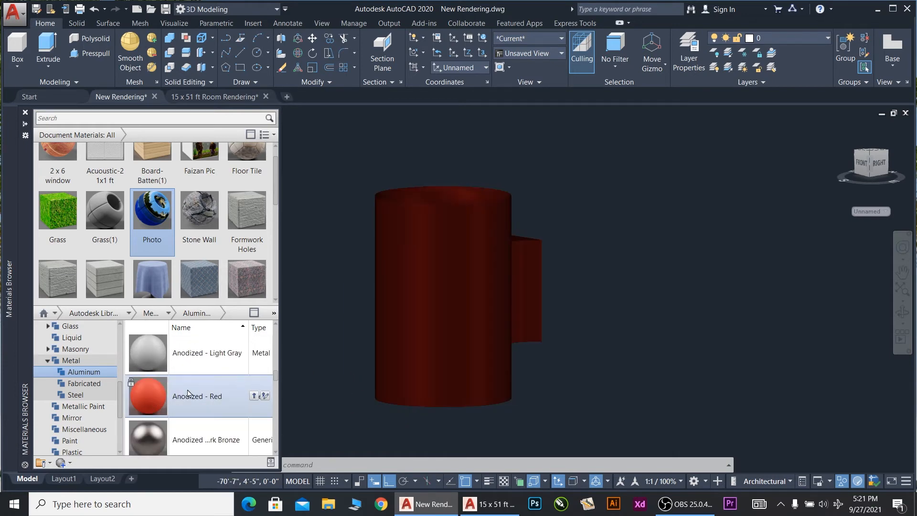
- Apply the Brushed - Blue-Silver aluminum material from the Autodesk Library to the wall fixture
{"action": "scroll", "coordinate": [182, 394], "scroll_direction": "down", "scroll_amount": 1}
{"action": "scroll", "coordinate": [181, 393], "scroll_direction": "up", "scroll_amount": 3}
{"action": "scroll", "coordinate": [182, 394], "scroll_direction": "down", "scroll_amount": 8}
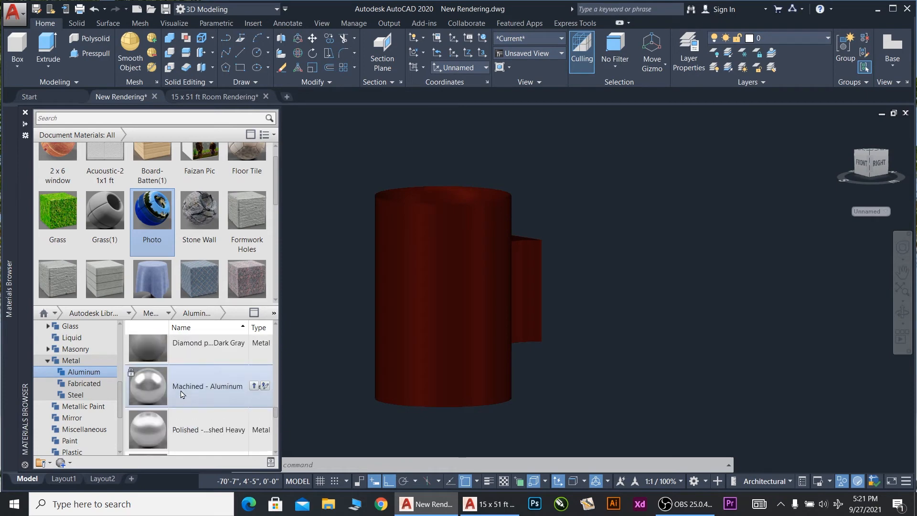
{"action": "scroll", "coordinate": [182, 394], "scroll_direction": "up", "scroll_amount": 1}
{"action": "scroll", "coordinate": [182, 394], "scroll_direction": "up", "scroll_amount": 1}
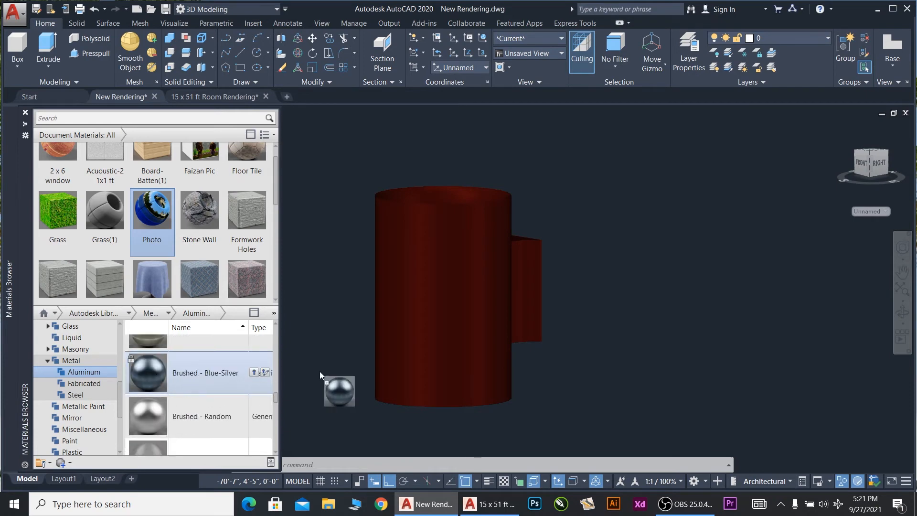
{"action": "left_click_drag", "start_coordinate": [319, 371], "coordinate": [515, 398]}
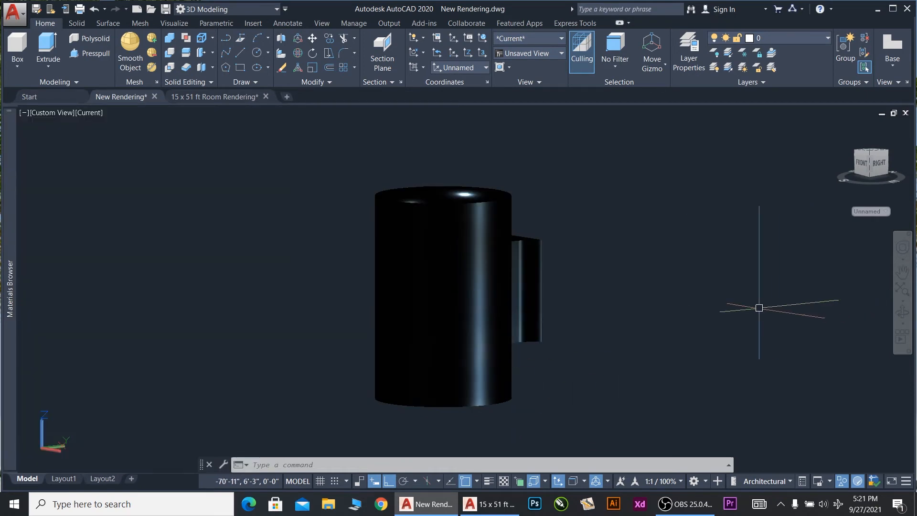
- Move the fixture by the midpoint of its flange plate's top back edge to the midpoint of the inner top edge of the wall with the sky picture
{"action": "left_click", "coordinate": [902, 311]}
{"action": "left_click_drag", "start_coordinate": [661, 305], "coordinate": [472, 364]}
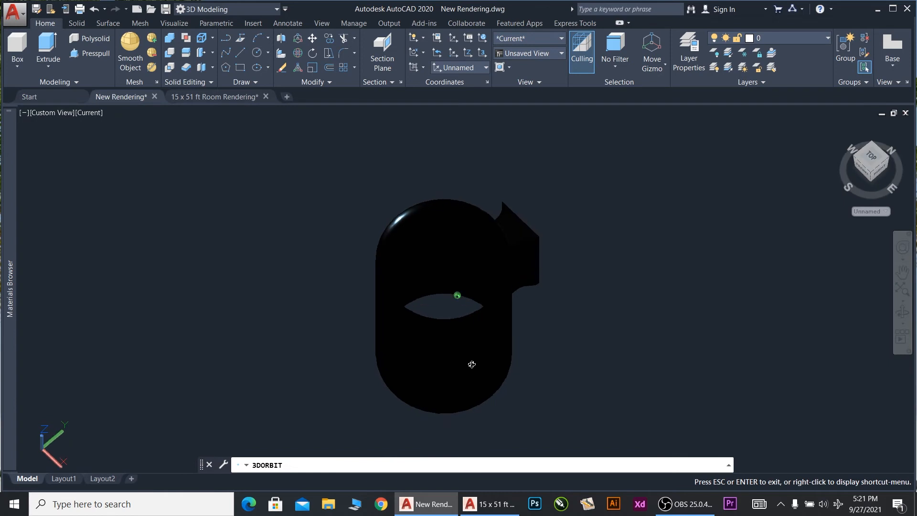
{"action": "scroll", "coordinate": [532, 224], "scroll_direction": "up", "scroll_amount": 4}
{"action": "key", "text": "Escape"}
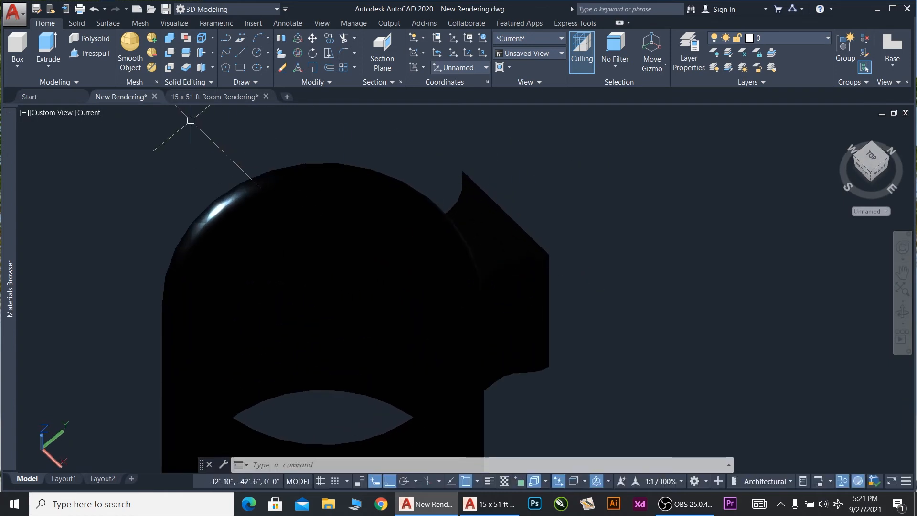
{"action": "left_click", "coordinate": [401, 245]}
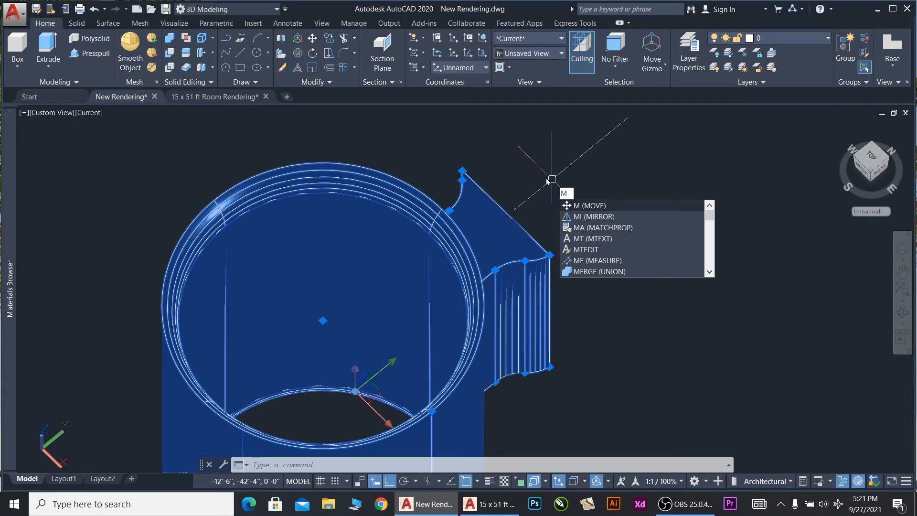
{"action": "key", "text": "Return"}
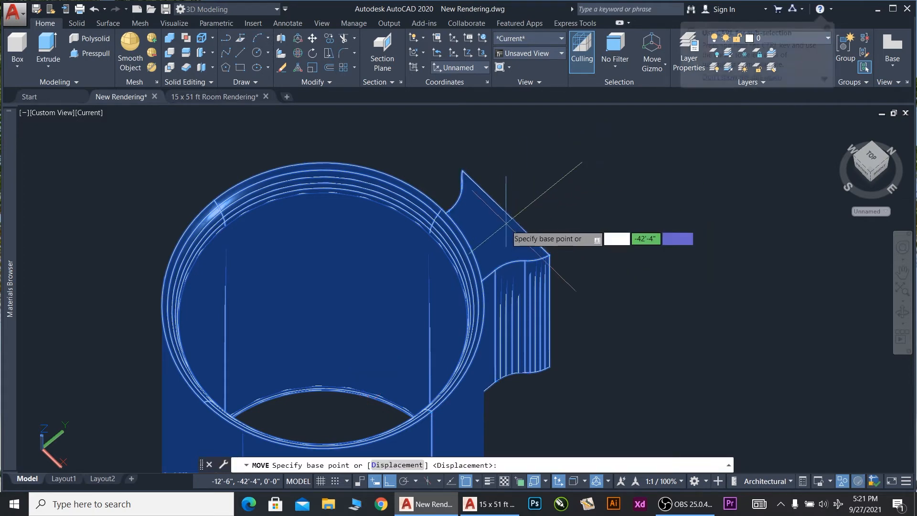
{"action": "left_click", "coordinate": [505, 214]}
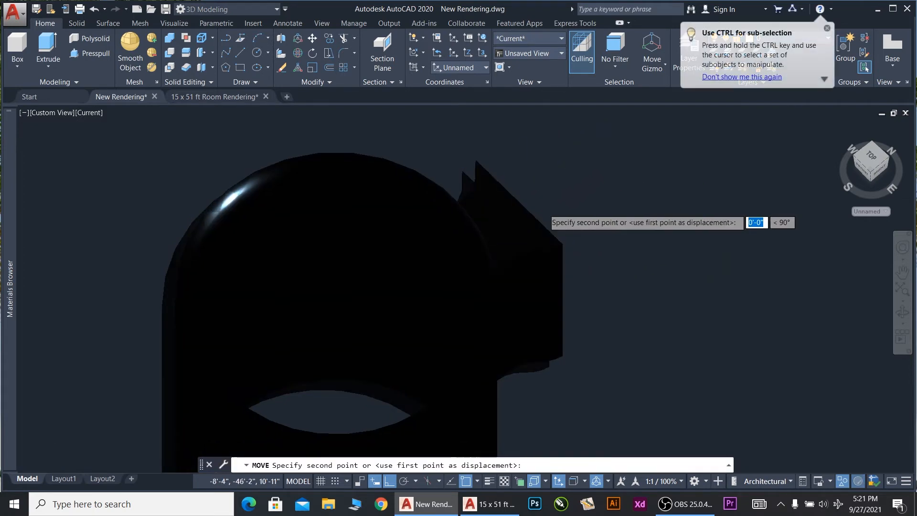
{"action": "scroll", "coordinate": [576, 251], "scroll_direction": "down", "scroll_amount": 6}
{"action": "scroll", "coordinate": [568, 263], "scroll_direction": "up", "scroll_amount": 5}
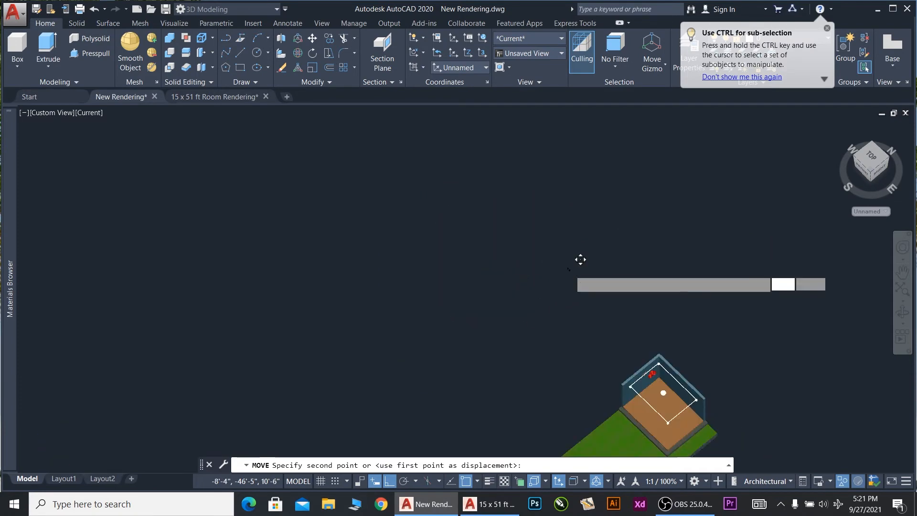
{"action": "scroll", "coordinate": [573, 260], "scroll_direction": "down", "scroll_amount": 4}
{"action": "scroll", "coordinate": [559, 263], "scroll_direction": "up", "scroll_amount": 3}
{"action": "scroll", "coordinate": [564, 261], "scroll_direction": "up", "scroll_amount": 8}
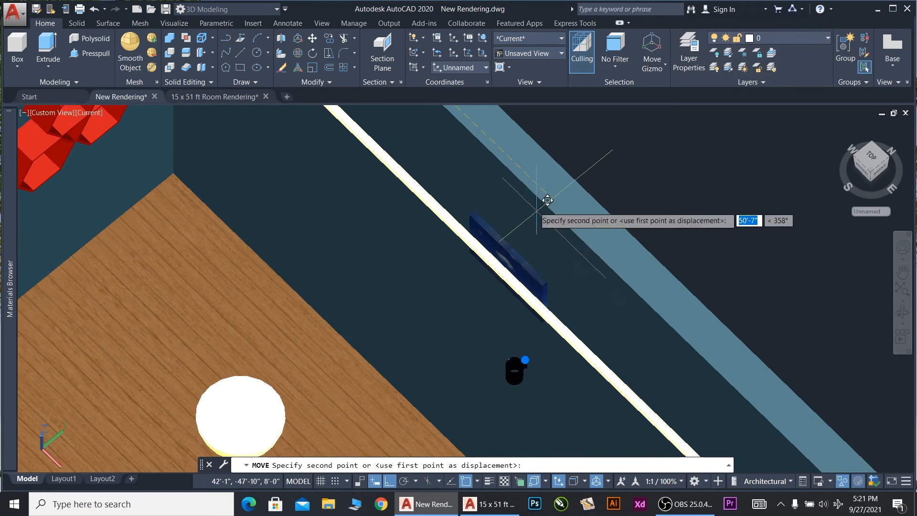
{"action": "left_click", "coordinate": [554, 189]}
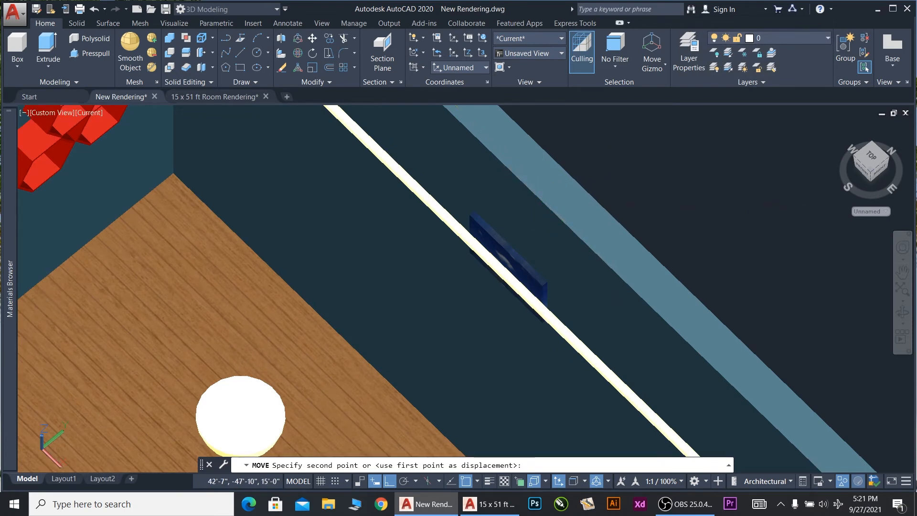
{"action": "scroll", "coordinate": [660, 180], "scroll_direction": "up", "scroll_amount": 2}
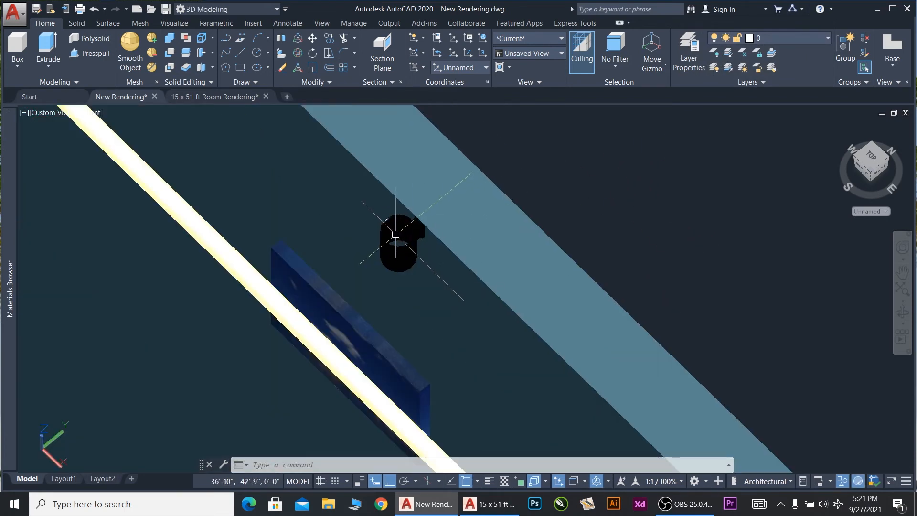
{"action": "scroll", "coordinate": [657, 167], "scroll_direction": "down", "scroll_amount": 2}
{"action": "scroll", "coordinate": [527, 294], "scroll_direction": "up", "scroll_amount": 2}
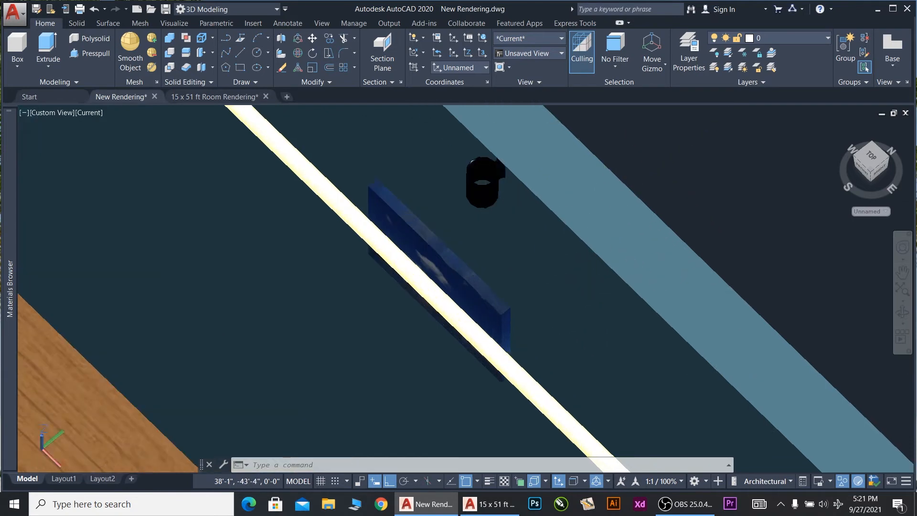
{"action": "scroll", "coordinate": [526, 293], "scroll_direction": "down", "scroll_amount": 4}
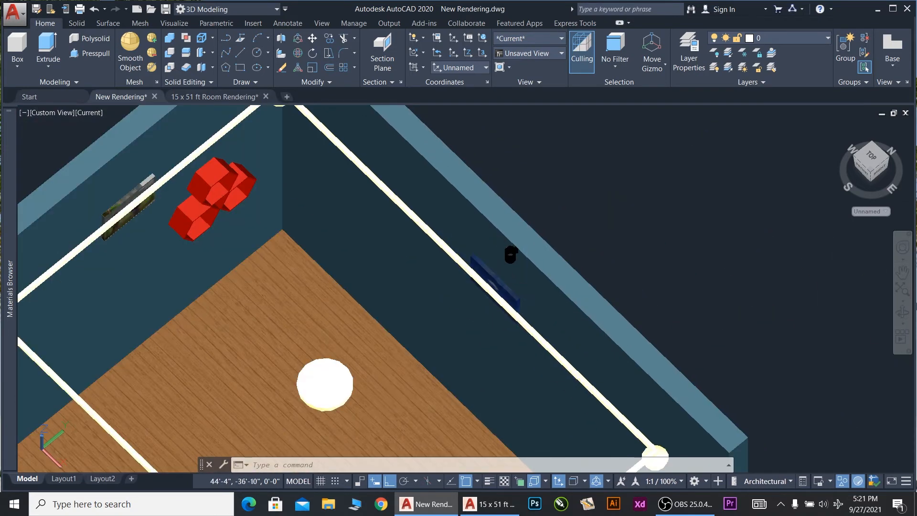
- Copy the wall fixture straight back along the Y axis to an empty spot outside the room
{"action": "left_click", "coordinate": [903, 310]}
{"action": "left_click_drag", "start_coordinate": [710, 329], "coordinate": [565, 280]}
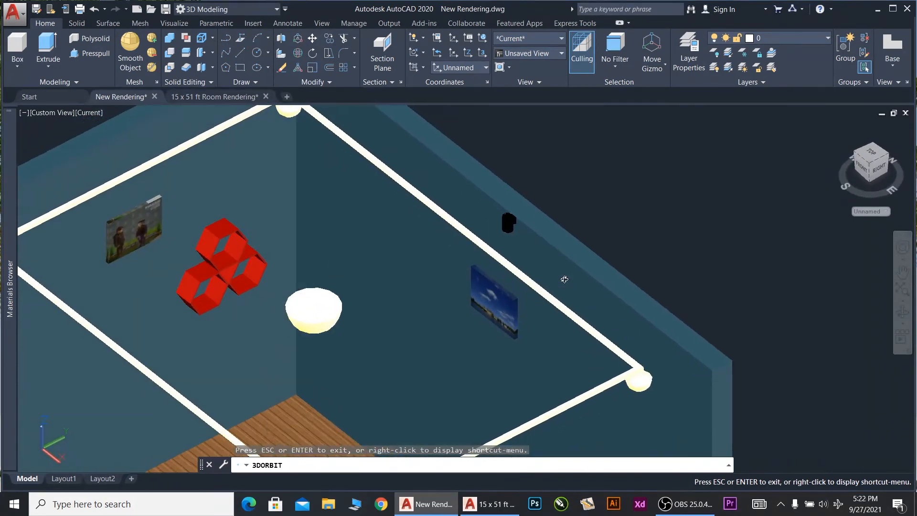
{"action": "key", "text": "Escape"}
{"action": "left_click", "coordinate": [486, 156]}
{"action": "left_click", "coordinate": [563, 260]}
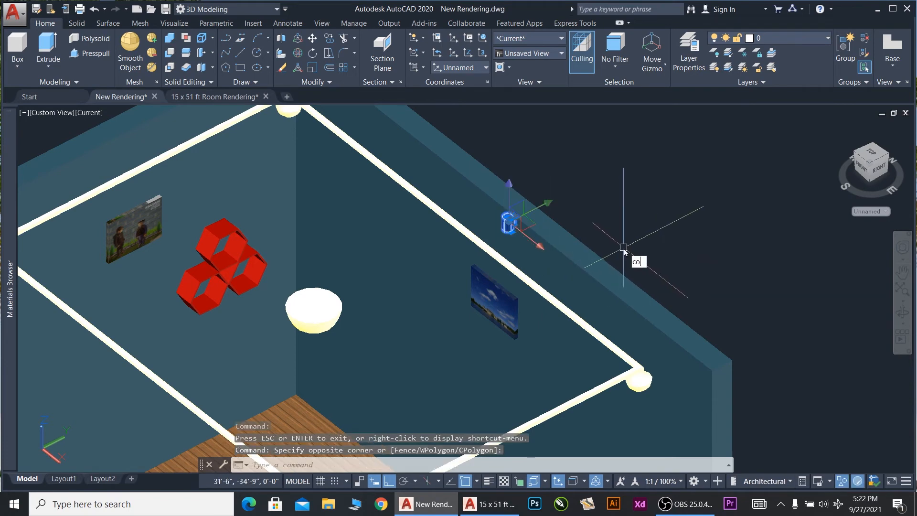
{"action": "key", "text": "Return"}
{"action": "left_click", "coordinate": [613, 241]}
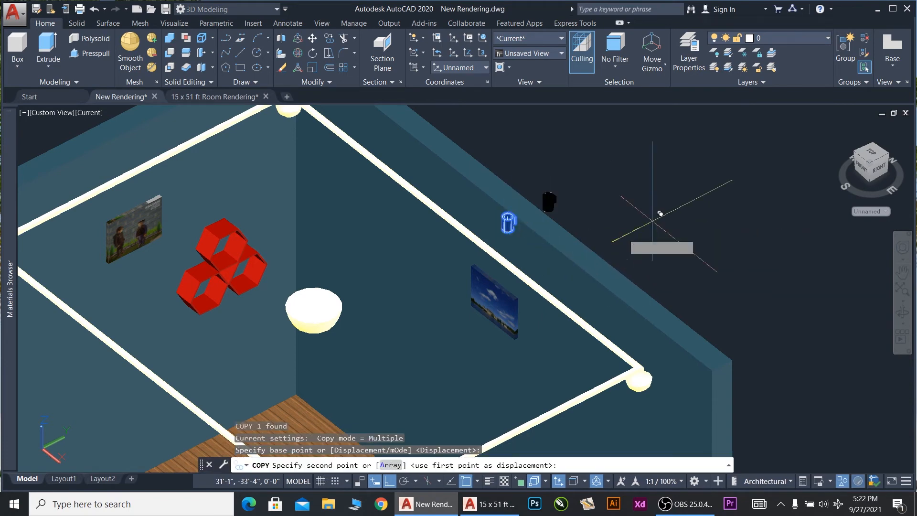
{"action": "left_click", "coordinate": [725, 185]}
{"action": "key", "text": "Escape"}
{"action": "key", "text": "Escape"}
- Rotate the copied fixture a quarter turn about the vertical axis with 3D Rotate so its flange plate faces west
{"action": "scroll", "coordinate": [635, 141], "scroll_direction": "up", "scroll_amount": 3}
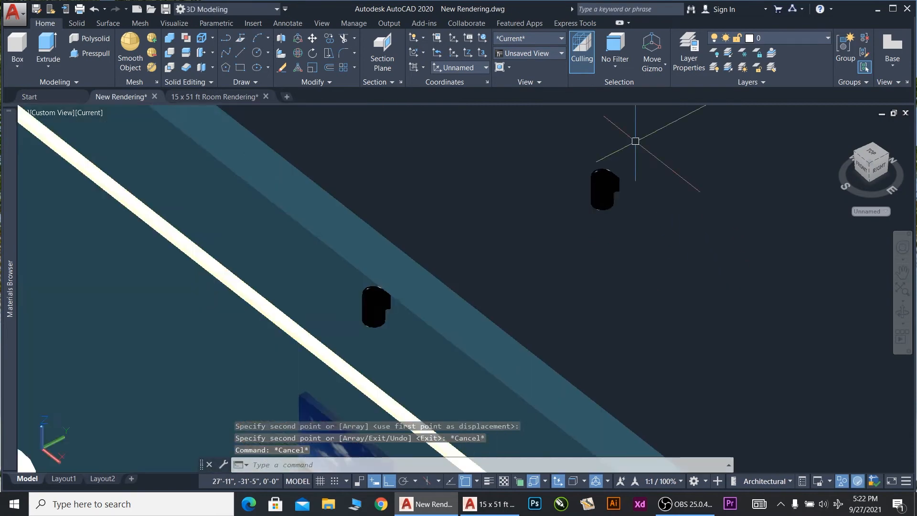
{"action": "scroll", "coordinate": [635, 141], "scroll_direction": "up", "scroll_amount": 5}
{"action": "left_click", "coordinate": [553, 281]}
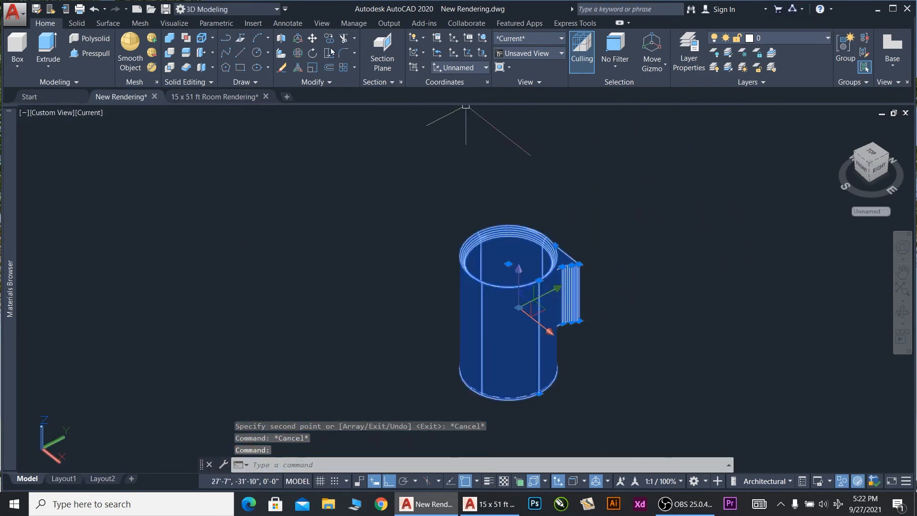
{"action": "left_click", "coordinate": [298, 52]}
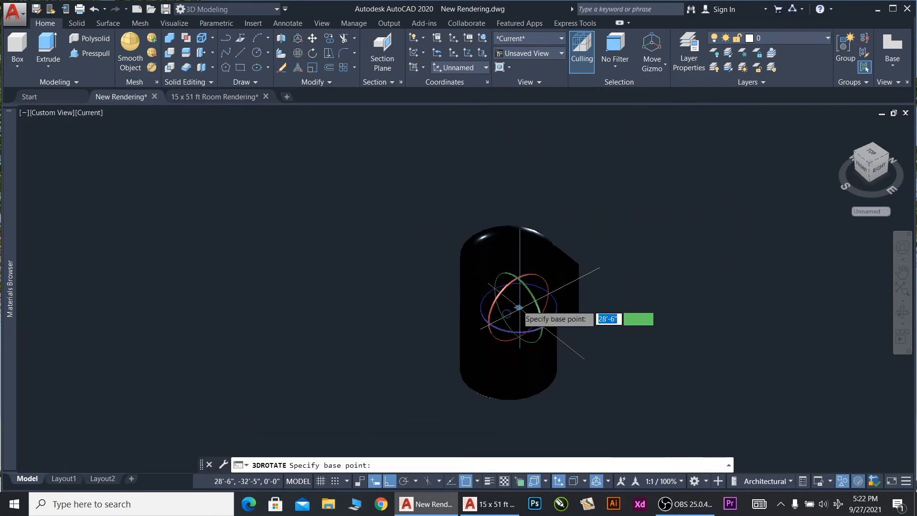
{"action": "left_click", "coordinate": [519, 307]}
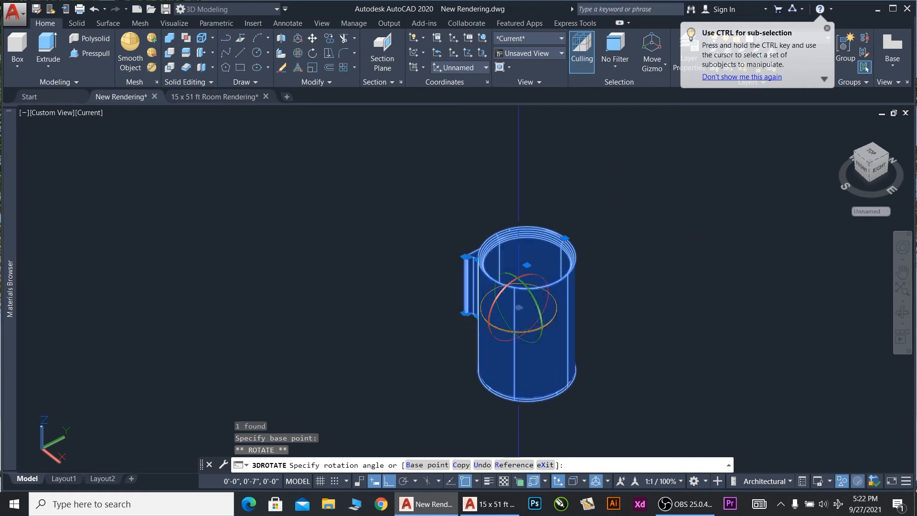
{"action": "key", "text": "Escape"}
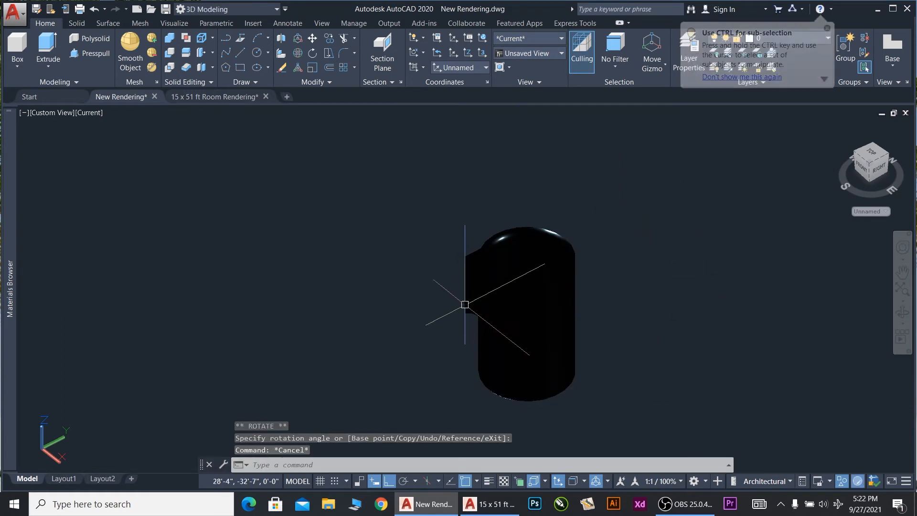
- Move the rotated fixture by its flange plate's top back edge to the midpoint of the west wall's inner top edge
{"action": "left_click", "coordinate": [902, 312]}
{"action": "left_click_drag", "start_coordinate": [548, 305], "coordinate": [565, 301]}
{"action": "key", "text": "Escape"}
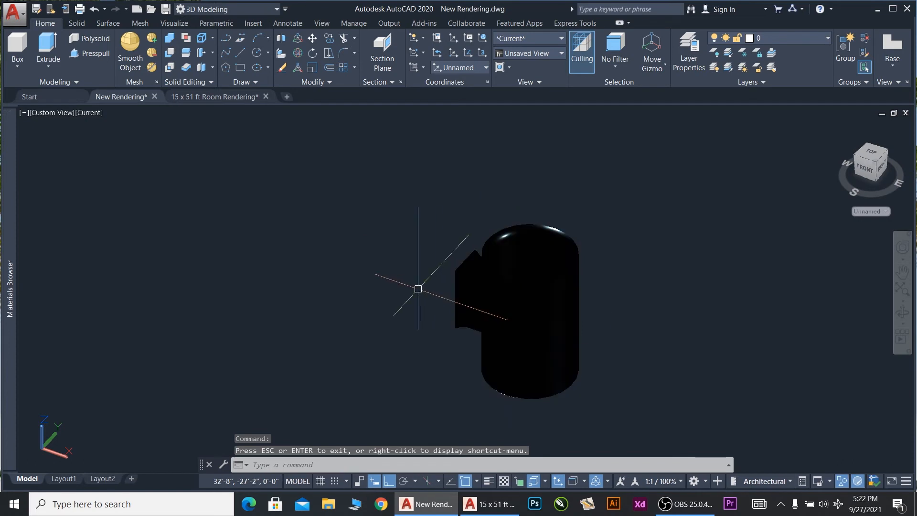
{"action": "type", "text": "m"}
{"action": "key", "text": "Return"}
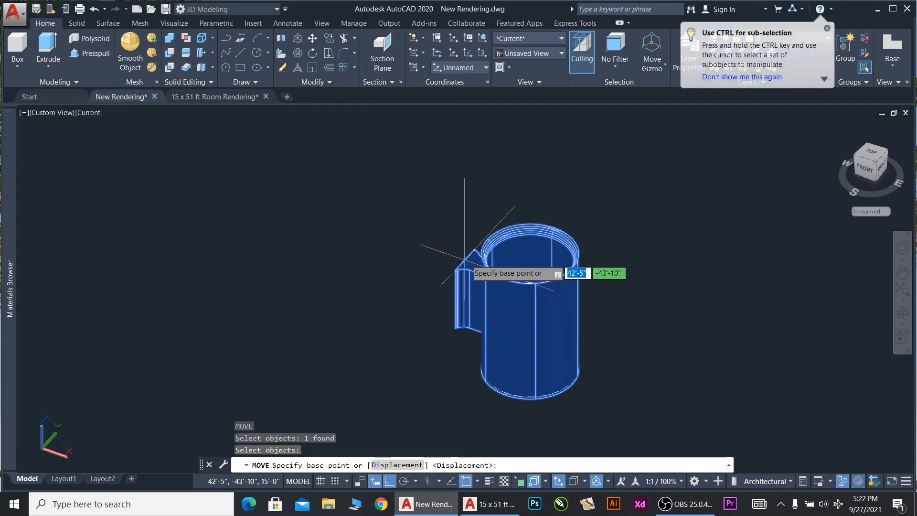
{"action": "left_click", "coordinate": [475, 249]}
{"action": "scroll", "coordinate": [480, 260], "scroll_direction": "down", "scroll_amount": 5}
{"action": "scroll", "coordinate": [480, 261], "scroll_direction": "down", "scroll_amount": 2}
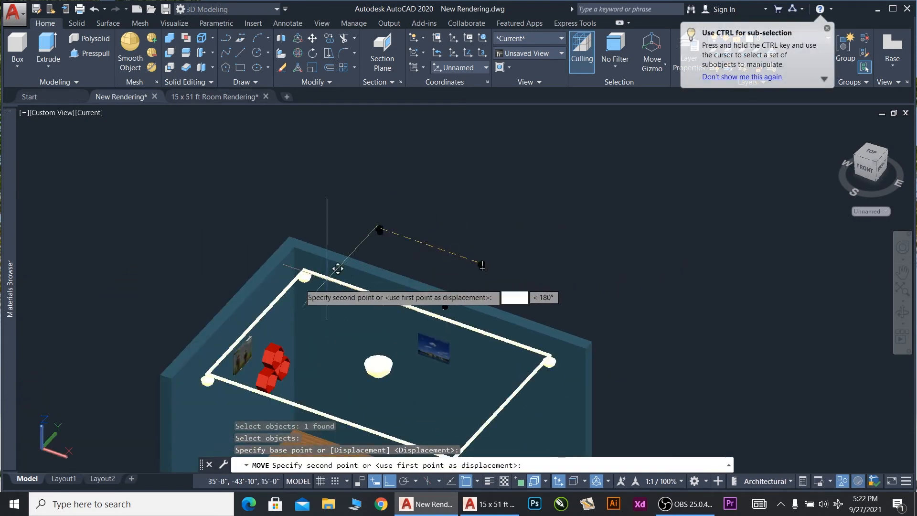
{"action": "scroll", "coordinate": [234, 312], "scroll_direction": "up", "scroll_amount": 3}
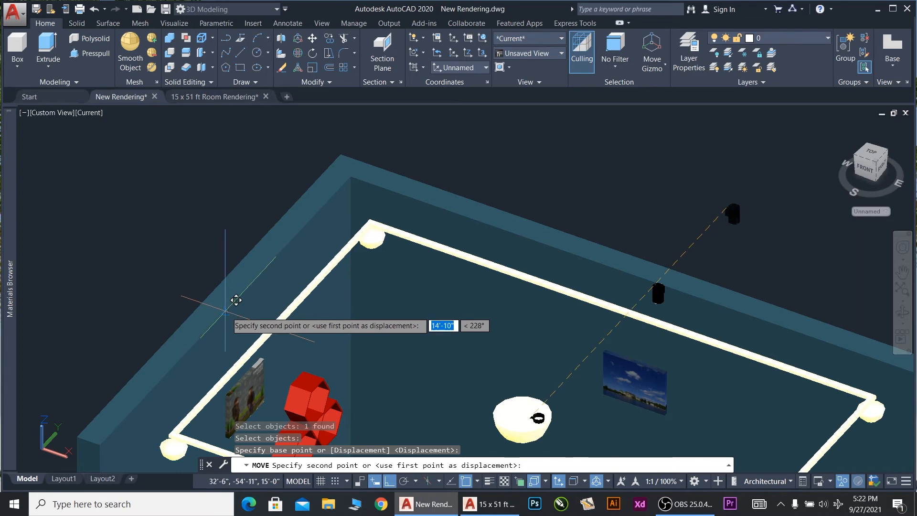
{"action": "left_click", "coordinate": [236, 300]}
{"action": "scroll", "coordinate": [221, 202], "scroll_direction": "down", "scroll_amount": 3}
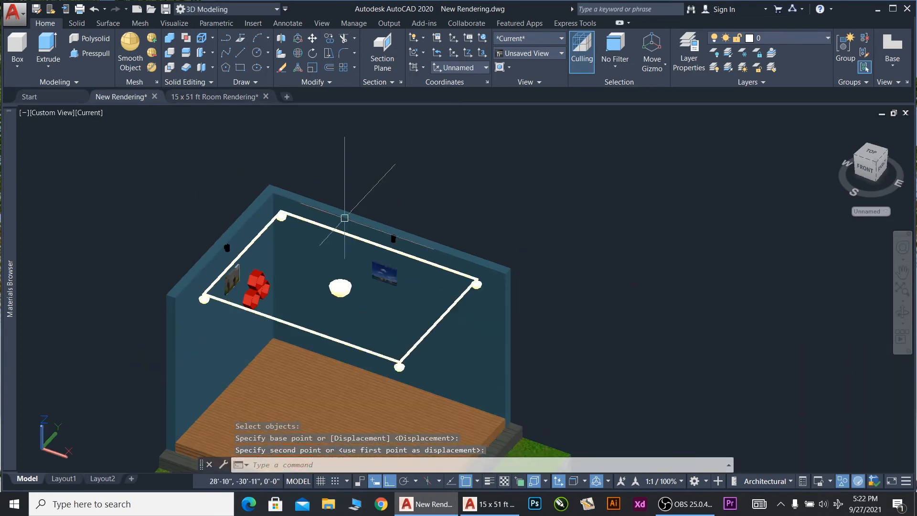
{"action": "key", "text": "Escape"}
- Move both wall fixtures 8 inches straight down along the Z axis
{"action": "left_click", "coordinate": [902, 315]}
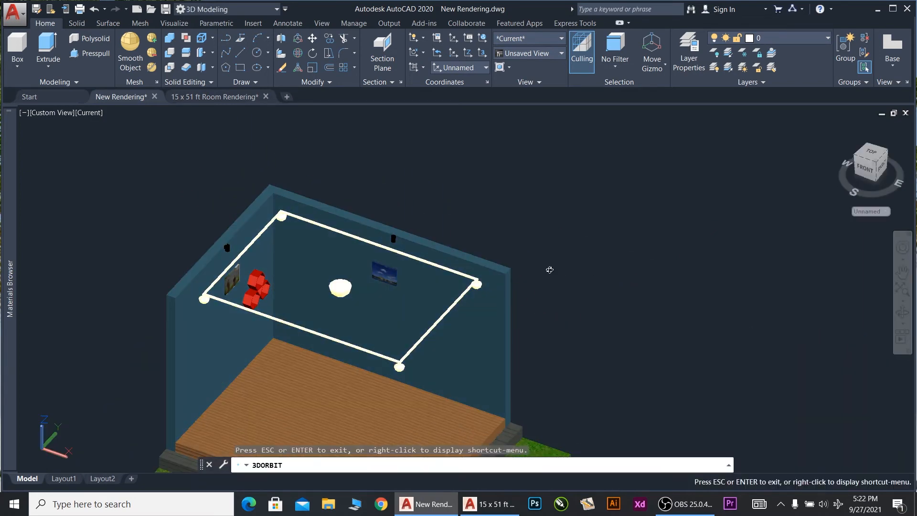
{"action": "left_click_drag", "start_coordinate": [549, 270], "coordinate": [492, 231]}
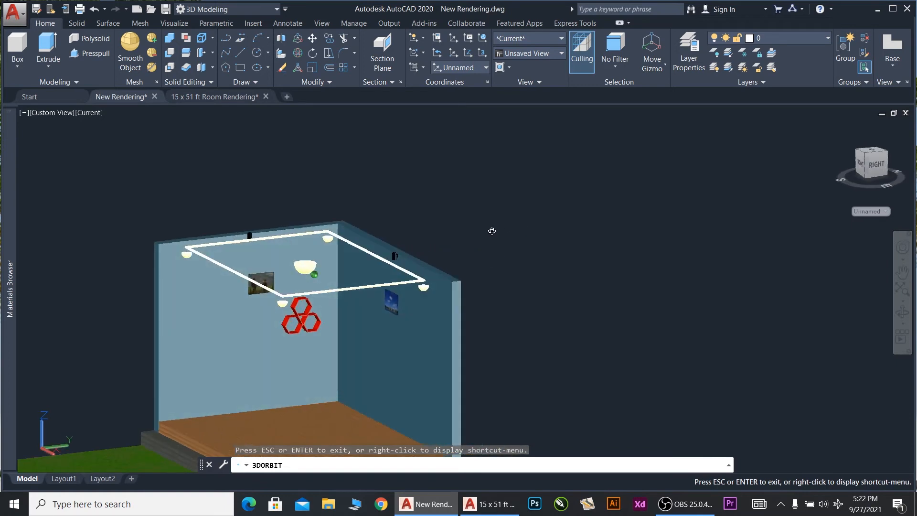
{"action": "key", "text": "Escape"}
{"action": "left_click", "coordinate": [222, 209]}
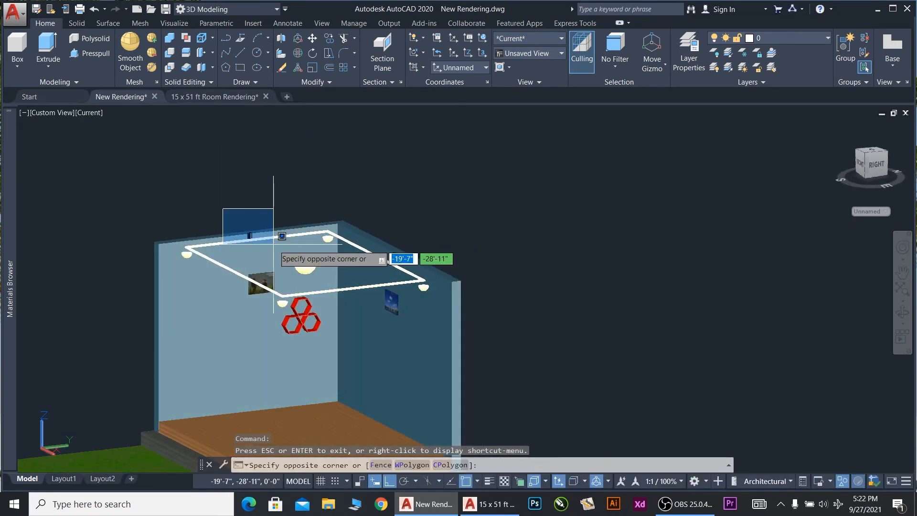
{"action": "left_click", "coordinate": [273, 243]}
{"action": "left_click", "coordinate": [387, 222]}
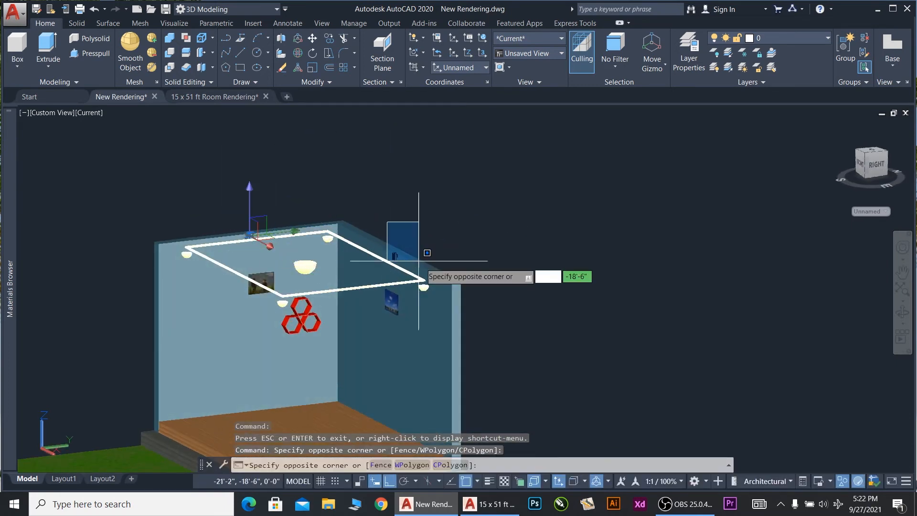
{"action": "left_click", "coordinate": [419, 261]}
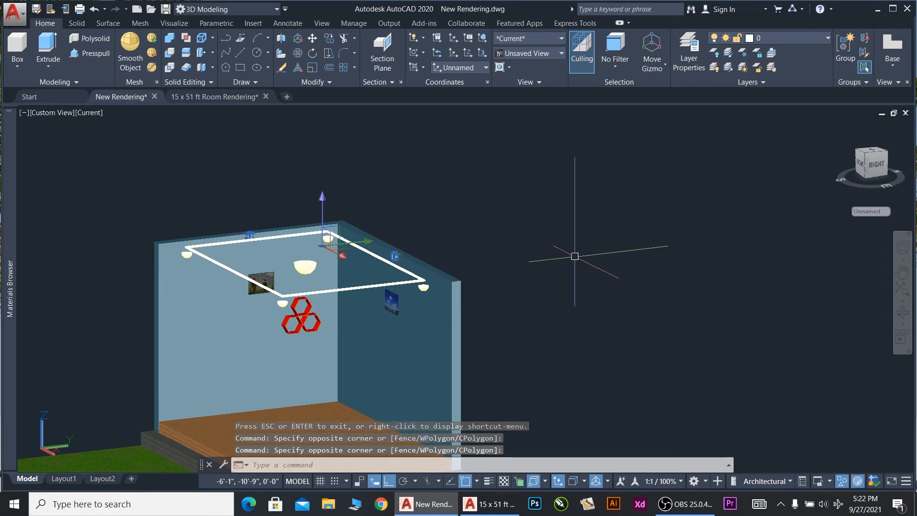
{"action": "type", "text": "m"}
{"action": "key", "text": "Return"}
{"action": "left_click", "coordinate": [600, 214]}
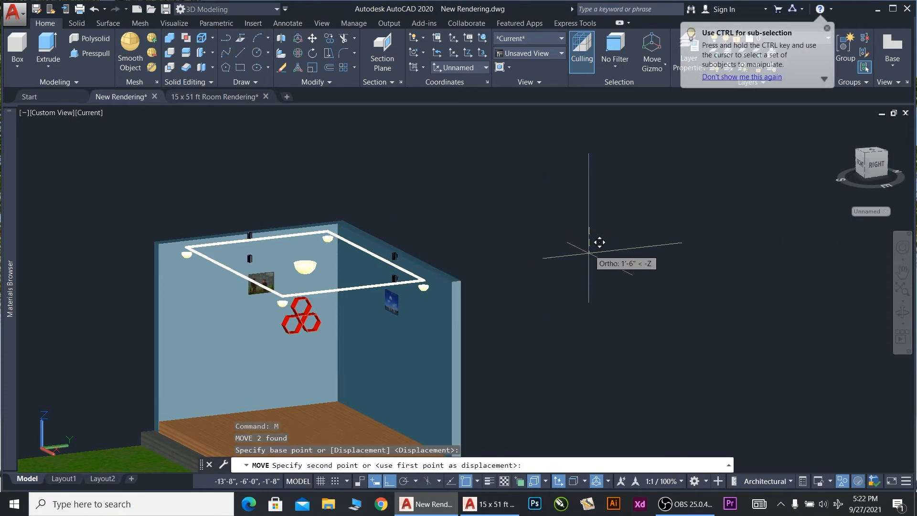
{"action": "type", "text": "8"}
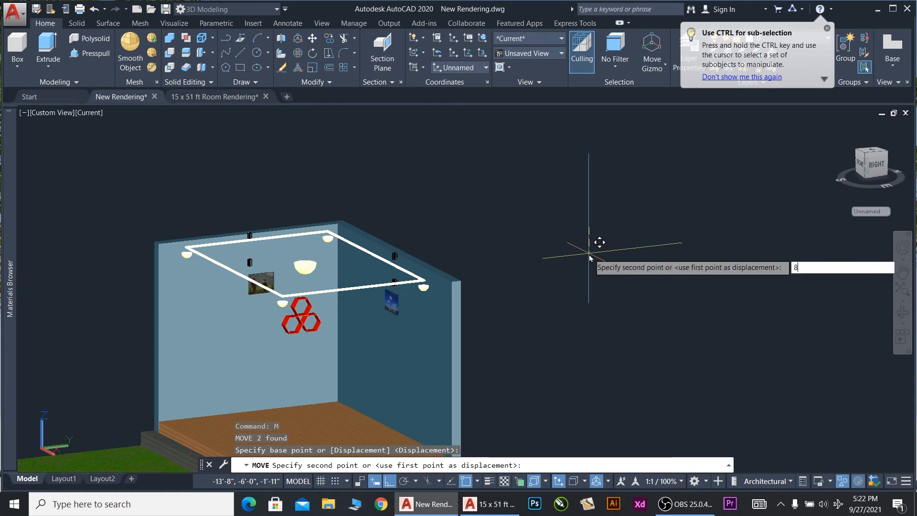
{"action": "key", "text": "Return"}
- Lower both wall fixtures by a further 2 inches along the Z axis
{"action": "scroll", "coordinate": [484, 277], "scroll_direction": "up", "scroll_amount": 2}
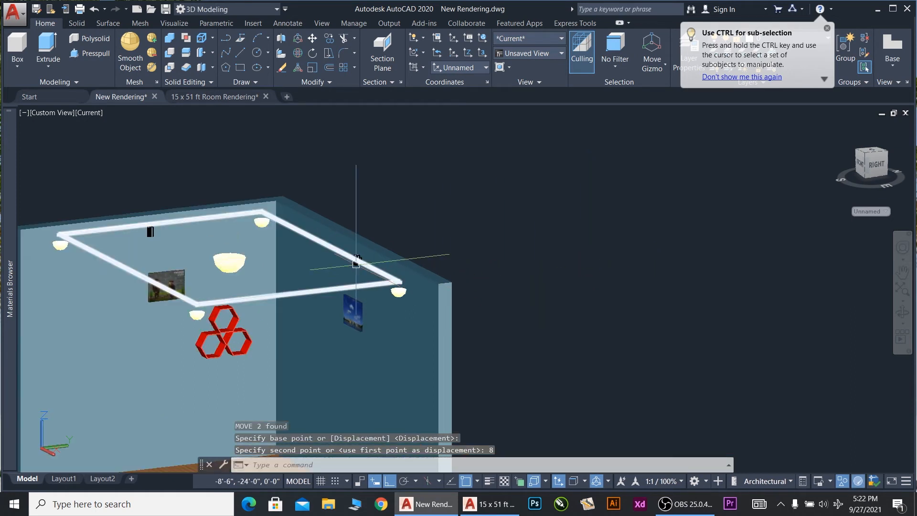
{"action": "left_click", "coordinate": [343, 211]}
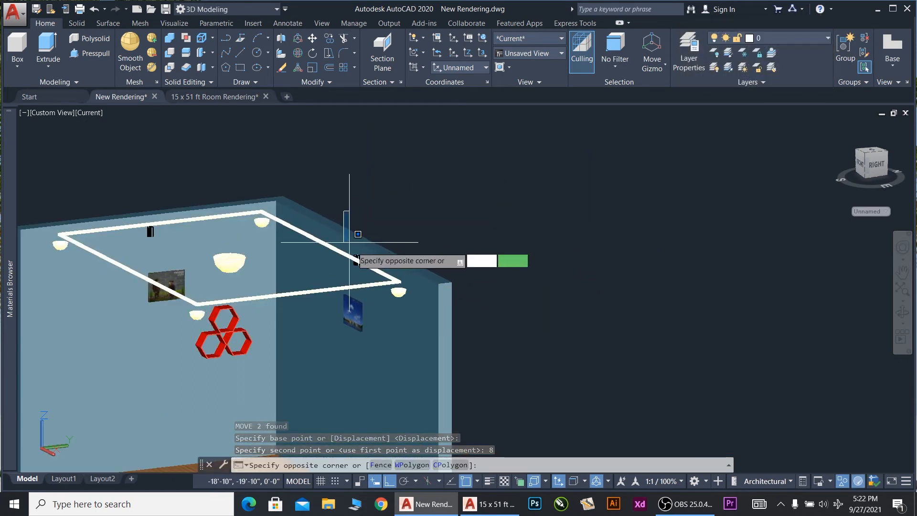
{"action": "left_click", "coordinate": [368, 273]}
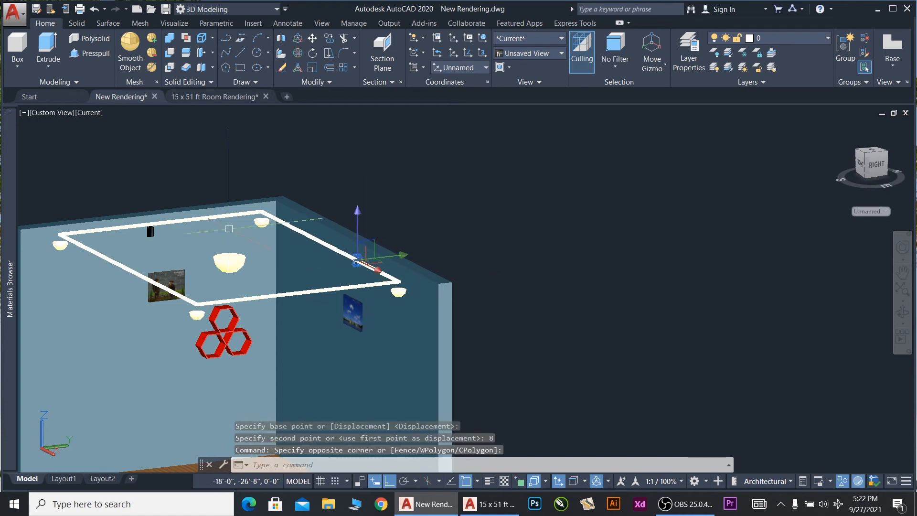
{"action": "left_click", "coordinate": [124, 191]}
{"action": "left_click", "coordinate": [185, 264]}
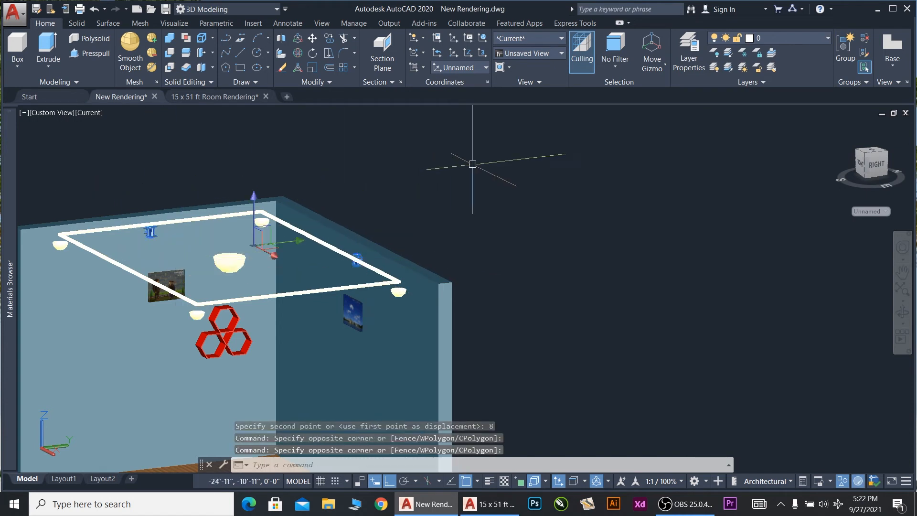
{"action": "key", "text": "Return"}
{"action": "left_click", "coordinate": [559, 253]}
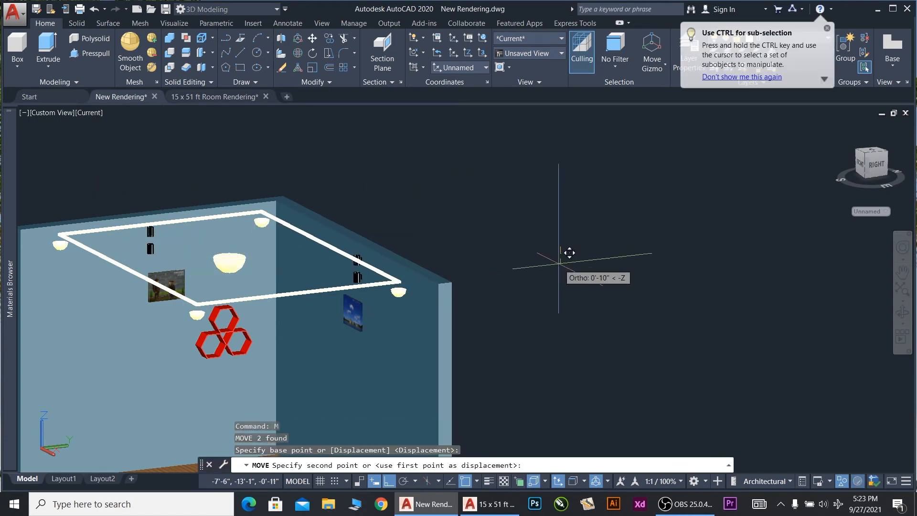
{"action": "type", "text": "2"}
{"action": "key", "text": "Return"}
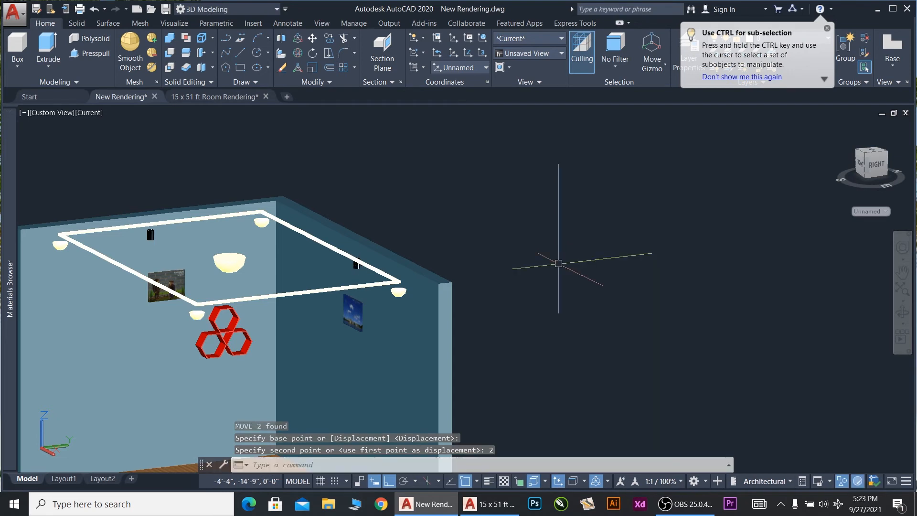
- Move the sky picture 12 inches along the wall in the positive X direction
{"action": "scroll", "coordinate": [572, 226], "scroll_direction": "down", "scroll_amount": 3}
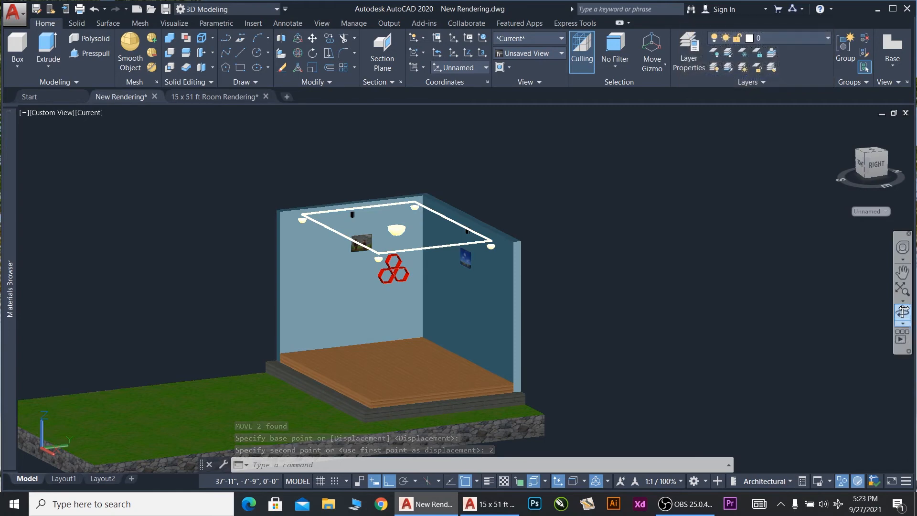
{"action": "left_click", "coordinate": [902, 311]}
{"action": "left_click_drag", "start_coordinate": [429, 284], "coordinate": [528, 262]}
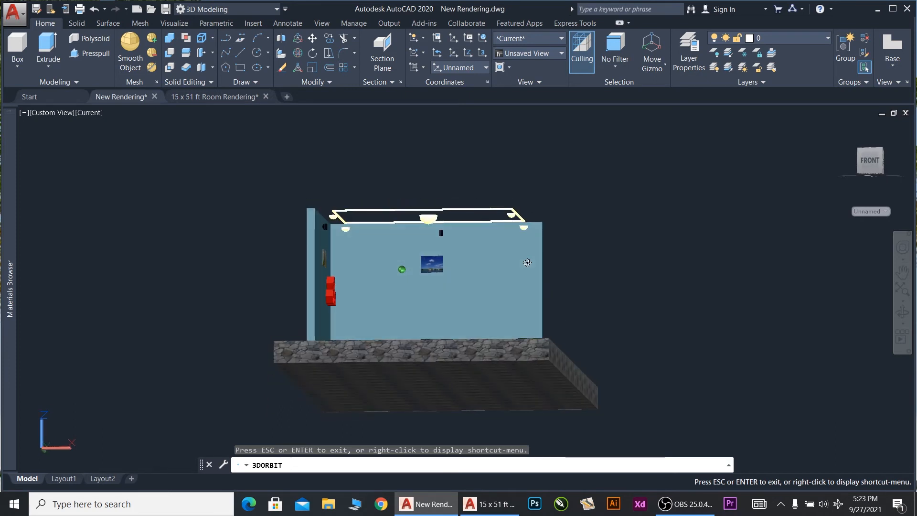
{"action": "key", "text": "Escape"}
{"action": "left_click", "coordinate": [436, 263]}
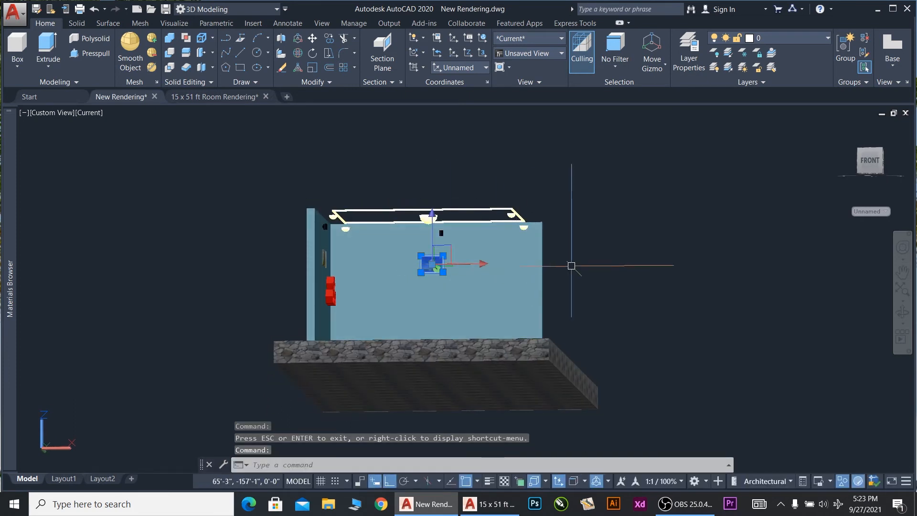
{"action": "key", "text": "Return"}
{"action": "left_click", "coordinate": [642, 273]}
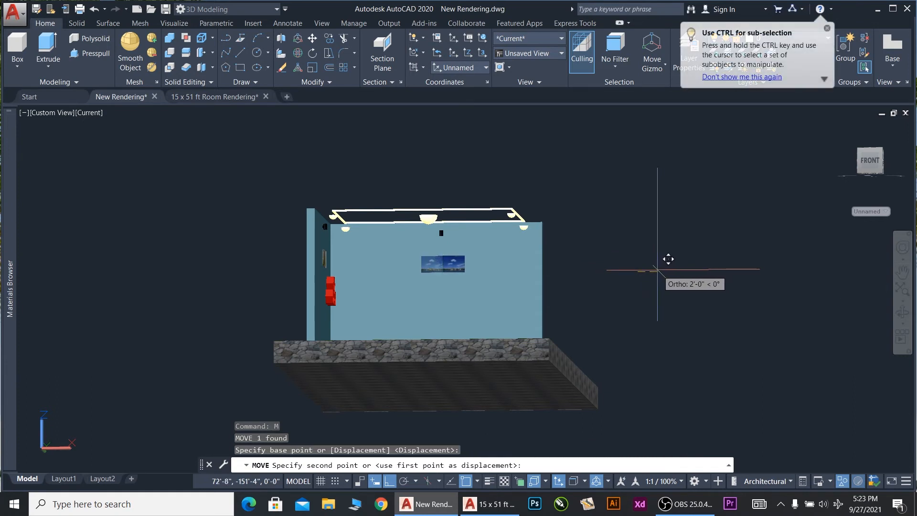
{"action": "type", "text": "12"}
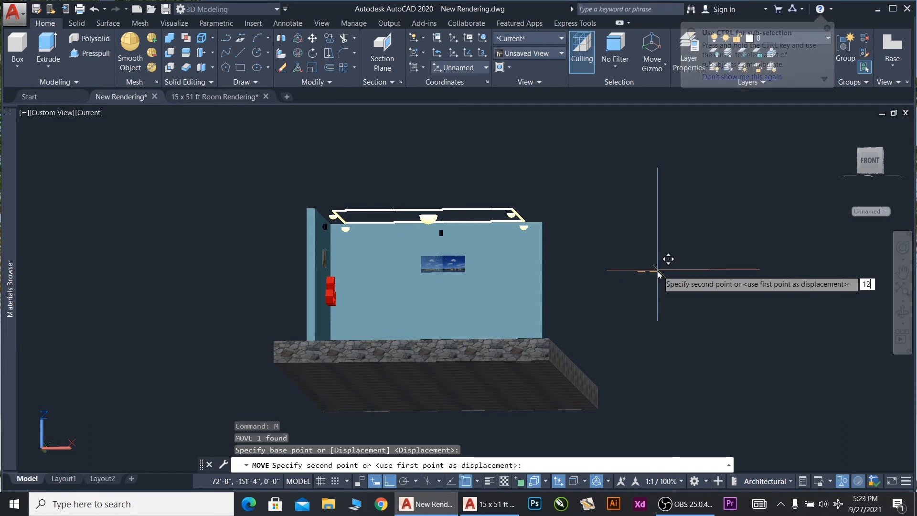
{"action": "key", "text": "Return"}
- Move the picture of two figures on the west wall 12 inches toward the room's open front, along negative Y
{"action": "scroll", "coordinate": [642, 269], "scroll_direction": "down", "scroll_amount": 2}
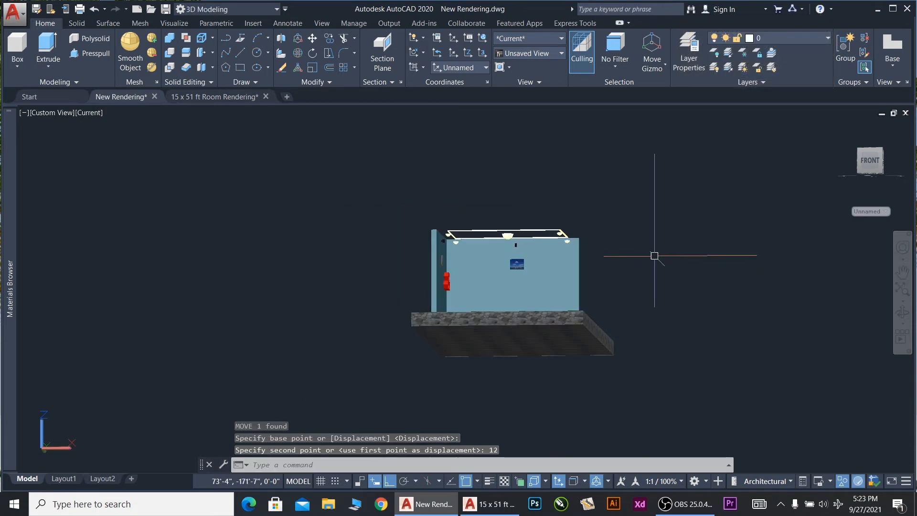
{"action": "left_click", "coordinate": [902, 313]}
{"action": "left_click_drag", "start_coordinate": [597, 272], "coordinate": [456, 294]}
{"action": "key", "text": "Escape"}
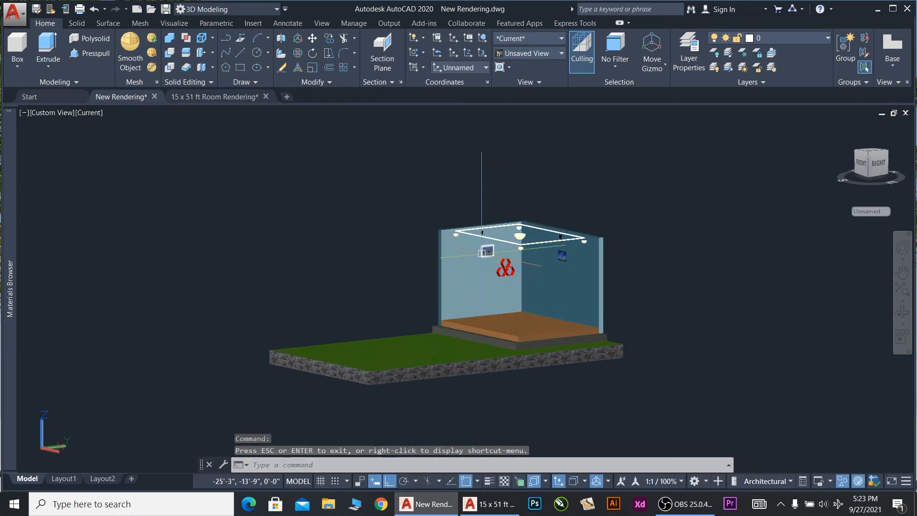
{"action": "left_click", "coordinate": [483, 252]}
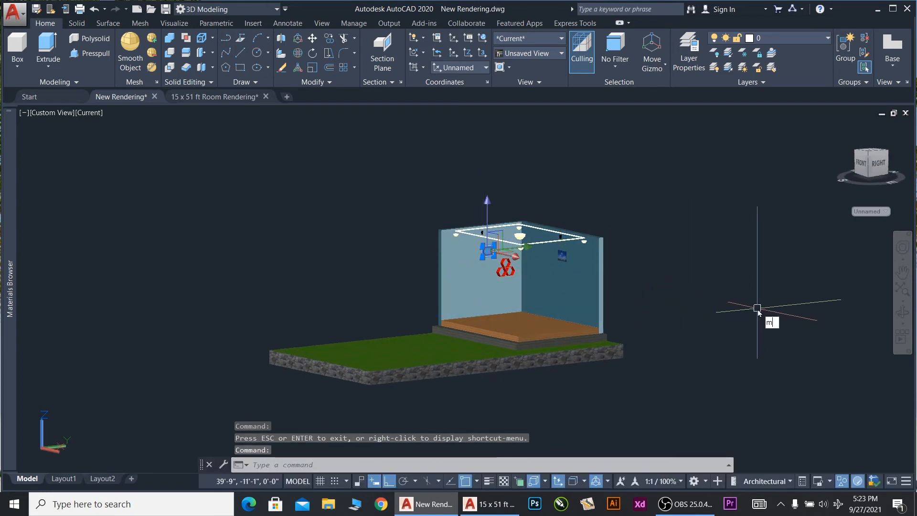
{"action": "type", "text": "m"}
{"action": "key", "text": "Return"}
{"action": "left_click", "coordinate": [653, 282]}
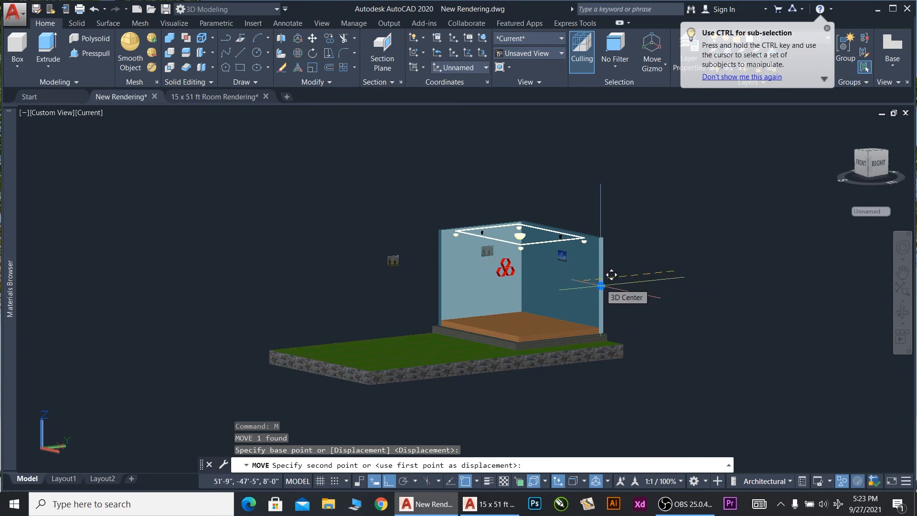
{"action": "type", "text": "12"}
{"action": "key", "text": "Return"}
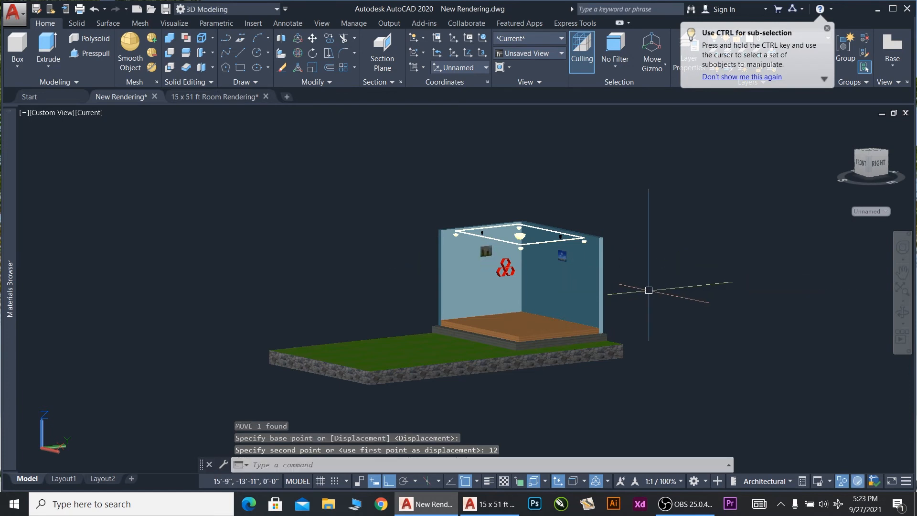
- Nudge the west wall's picture slightly along negative Y to centre it beneath its wall fixture
{"action": "scroll", "coordinate": [568, 253], "scroll_direction": "up", "scroll_amount": 5}
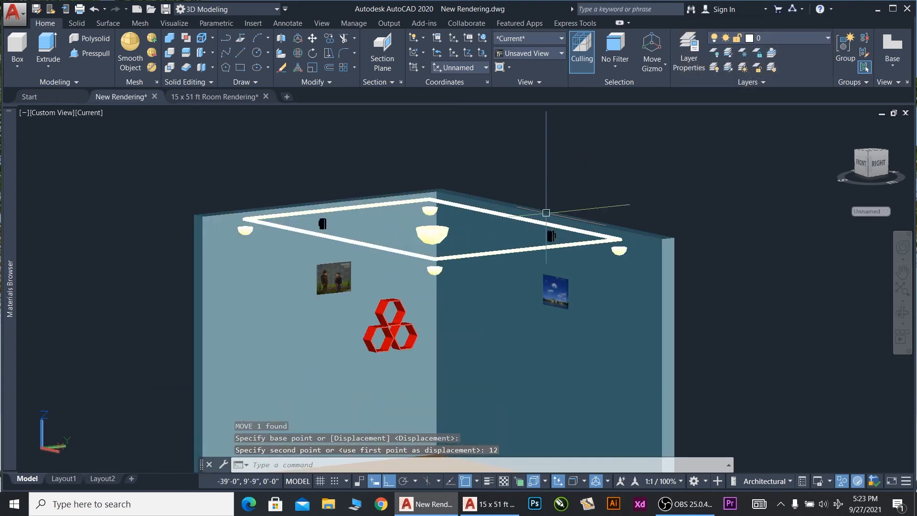
{"action": "left_click", "coordinate": [902, 312]}
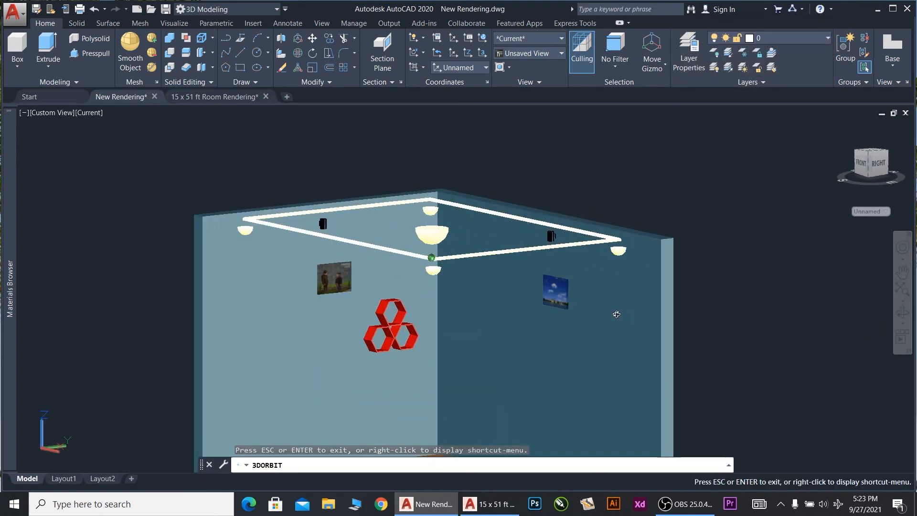
{"action": "left_click_drag", "start_coordinate": [614, 314], "coordinate": [565, 299]}
{"action": "key", "text": "Escape"}
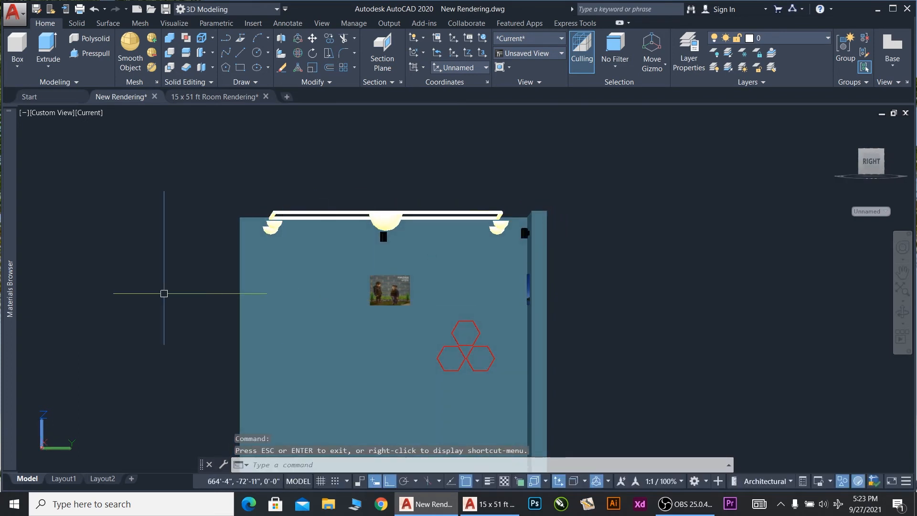
{"action": "left_click", "coordinate": [143, 313]}
{"action": "key", "text": "Escape"}
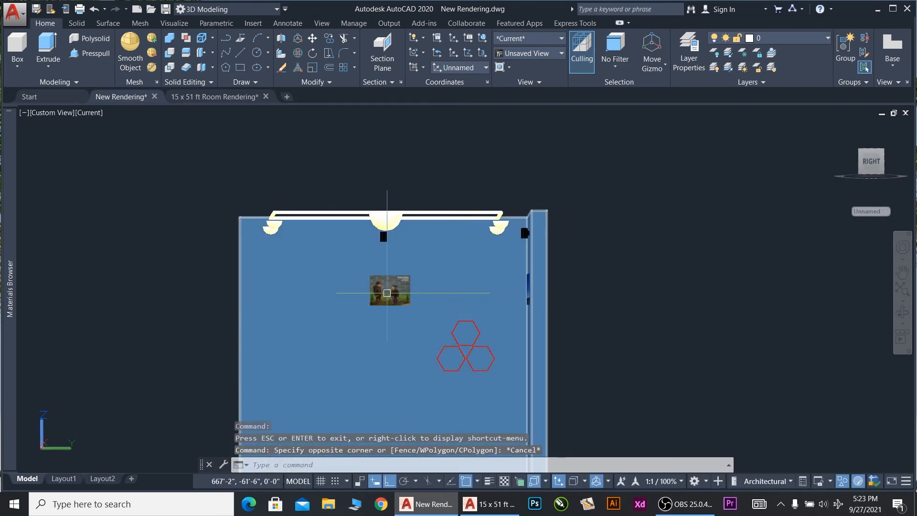
{"action": "left_click", "coordinate": [388, 293]}
{"action": "key", "text": "Return"}
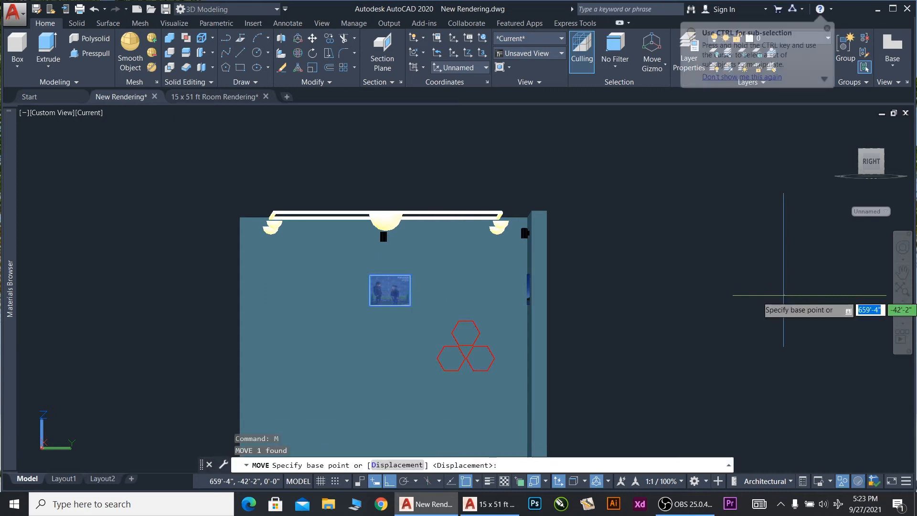
{"action": "left_click", "coordinate": [783, 295]}
{"action": "left_click", "coordinate": [776, 295]}
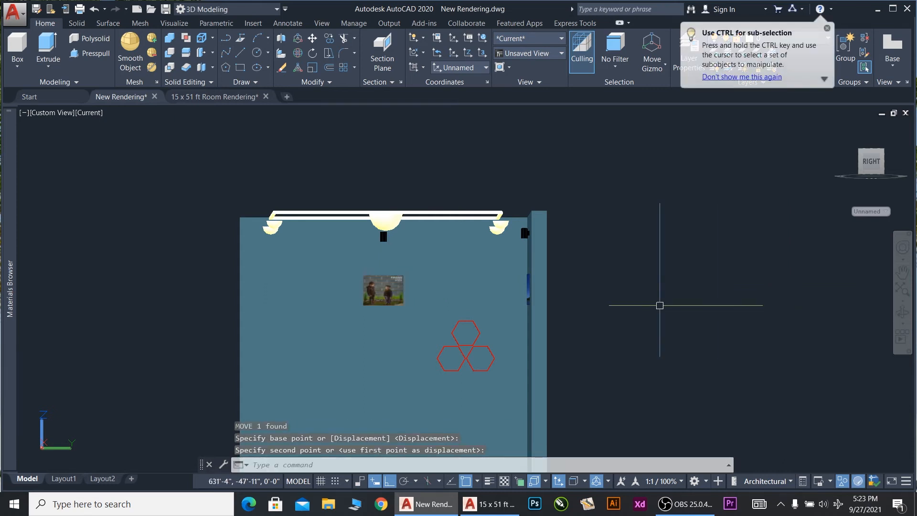
- Nudge the sky picture slightly along negative X to centre it beneath the wall fixture
{"action": "left_click", "coordinate": [903, 310]}
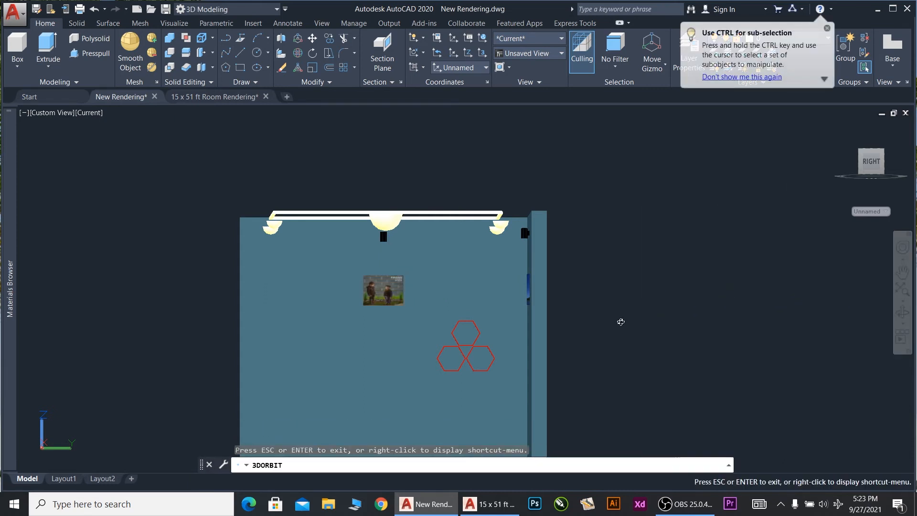
{"action": "left_click_drag", "start_coordinate": [538, 310], "coordinate": [666, 296]}
{"action": "key", "text": "Escape"}
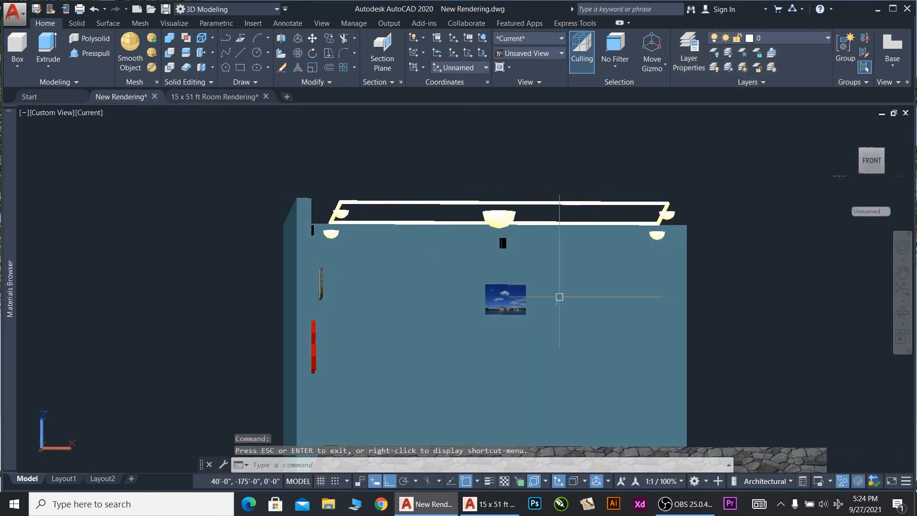
{"action": "left_click", "coordinate": [515, 293]}
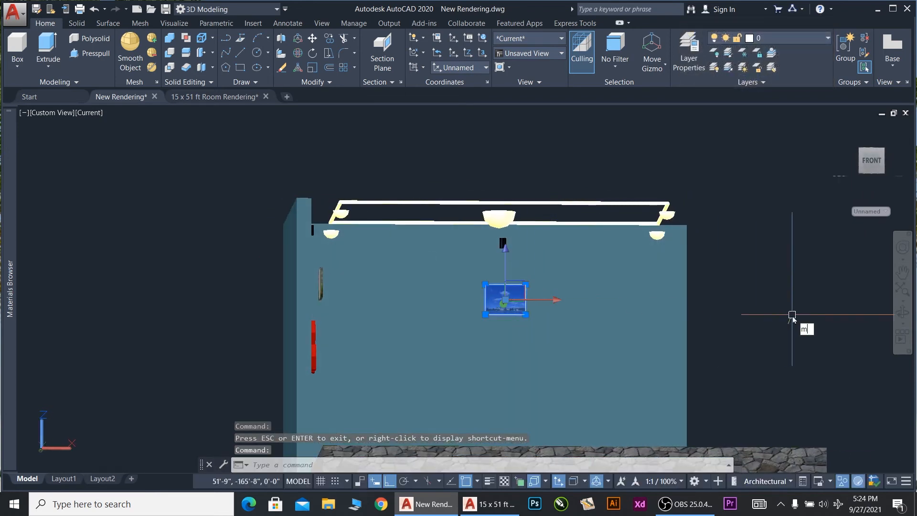
{"action": "type", "text": "m"}
{"action": "key", "text": "Return"}
{"action": "left_click", "coordinate": [817, 305]}
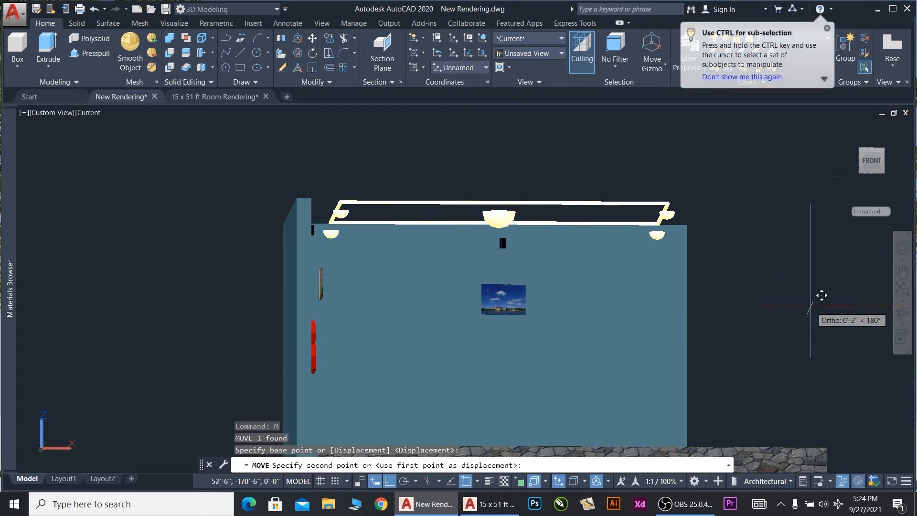
{"action": "left_click", "coordinate": [812, 305]}
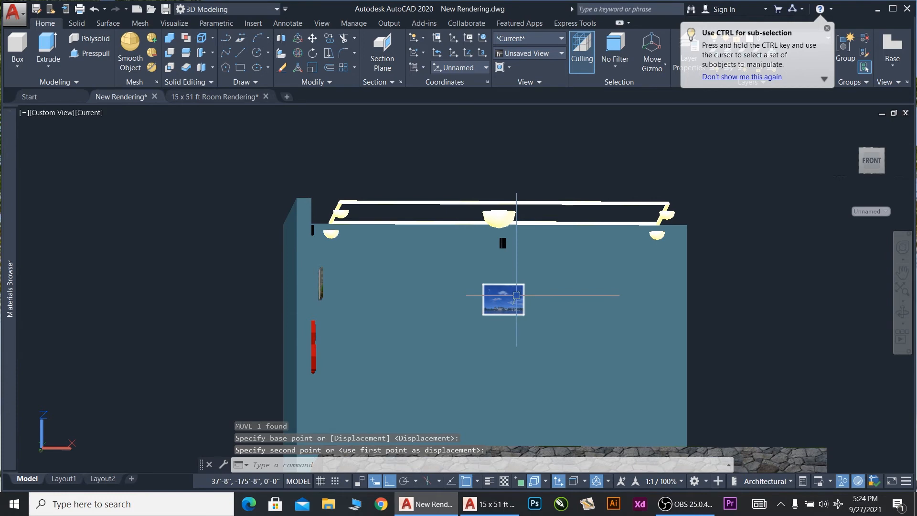
{"action": "key", "text": "Escape"}
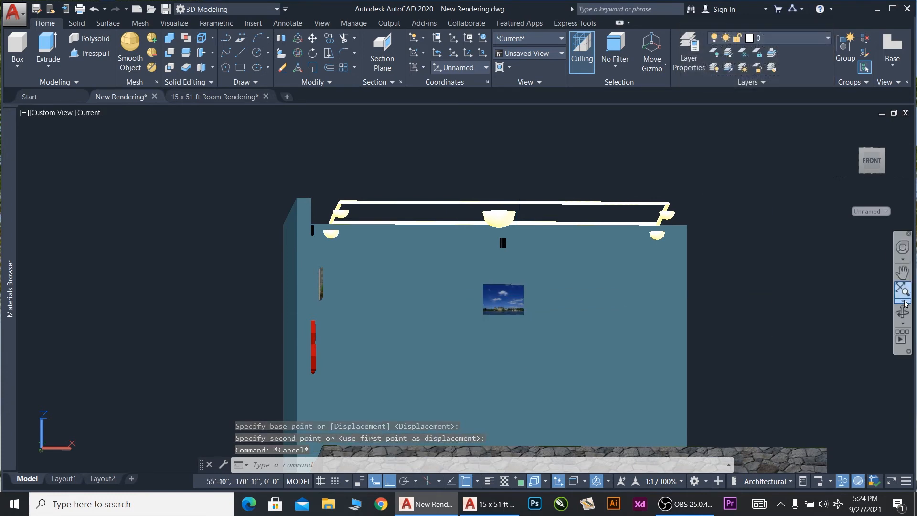
- Move the picture of two figures from its top edge midpoint onto the west wall's fixture so that both line up
{"action": "left_click", "coordinate": [902, 313]}
{"action": "left_click_drag", "start_coordinate": [671, 289], "coordinate": [544, 330]}
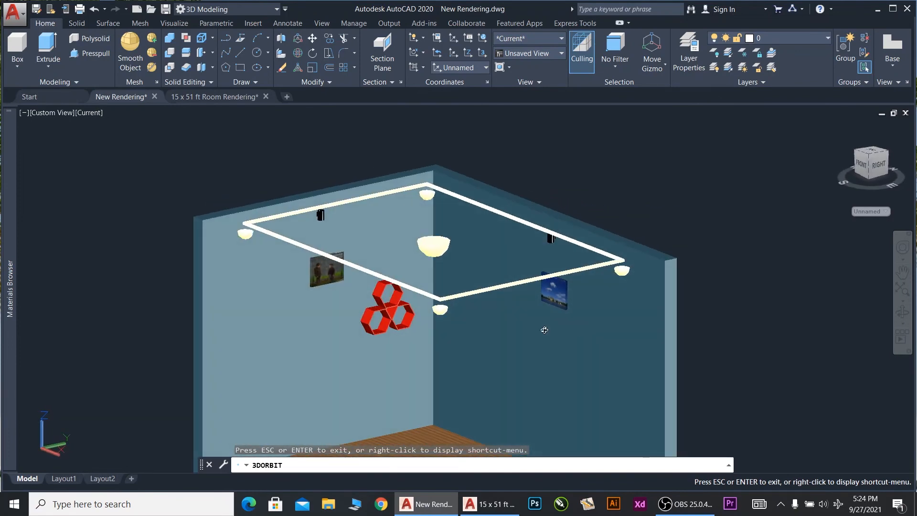
{"action": "scroll", "coordinate": [383, 286], "scroll_direction": "up", "scroll_amount": 10}
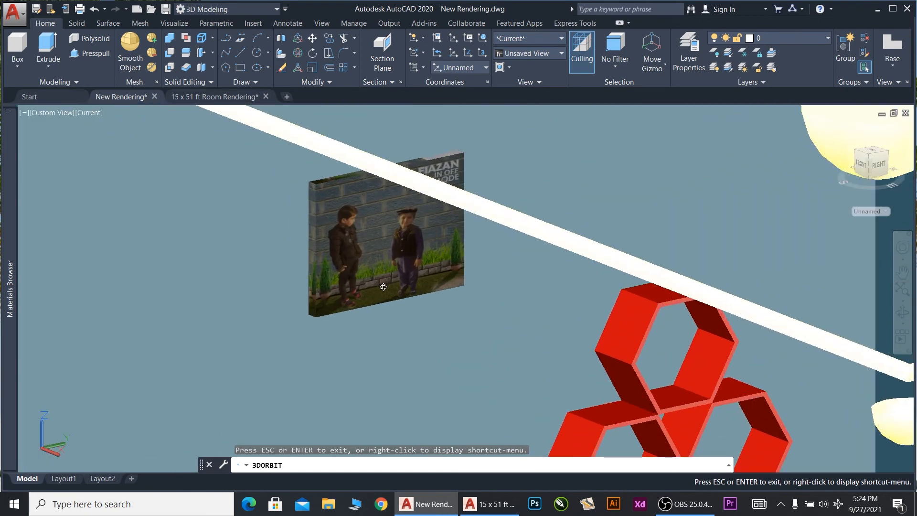
{"action": "key", "text": "Escape"}
{"action": "scroll", "coordinate": [403, 256], "scroll_direction": "down", "scroll_amount": 10}
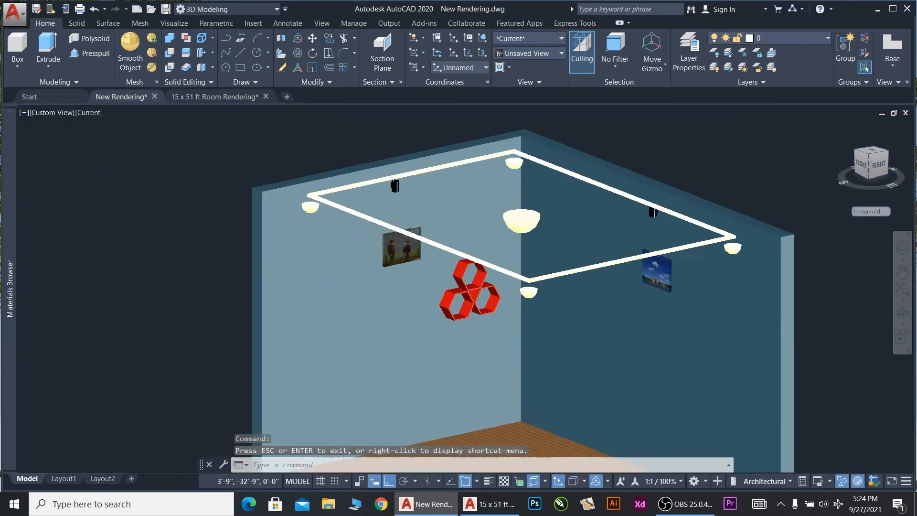
{"action": "scroll", "coordinate": [403, 256], "scroll_direction": "up", "scroll_amount": 5}
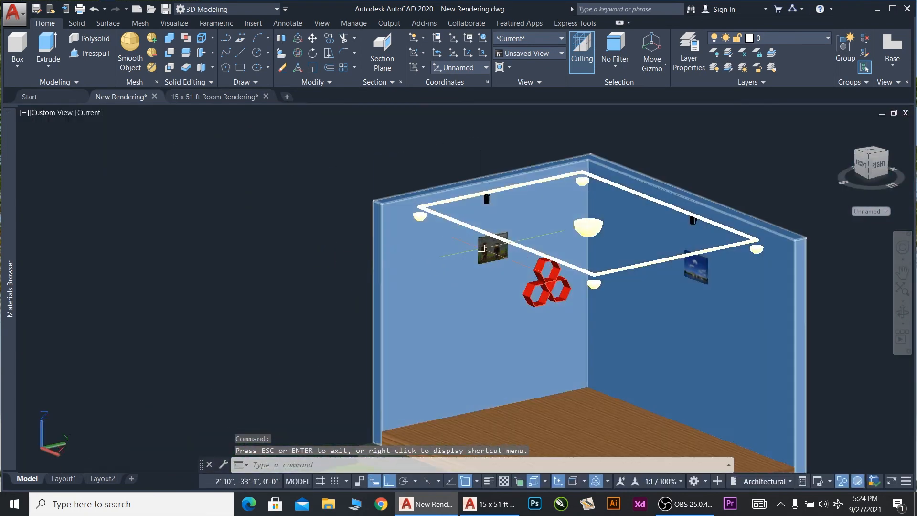
{"action": "scroll", "coordinate": [480, 248], "scroll_direction": "up", "scroll_amount": 10}
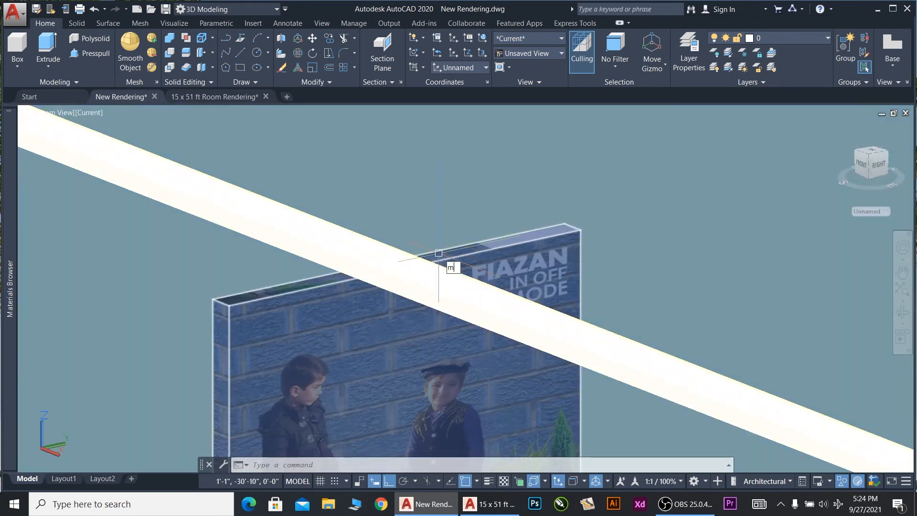
{"action": "key", "text": "Return"}
{"action": "left_click", "coordinate": [470, 257]}
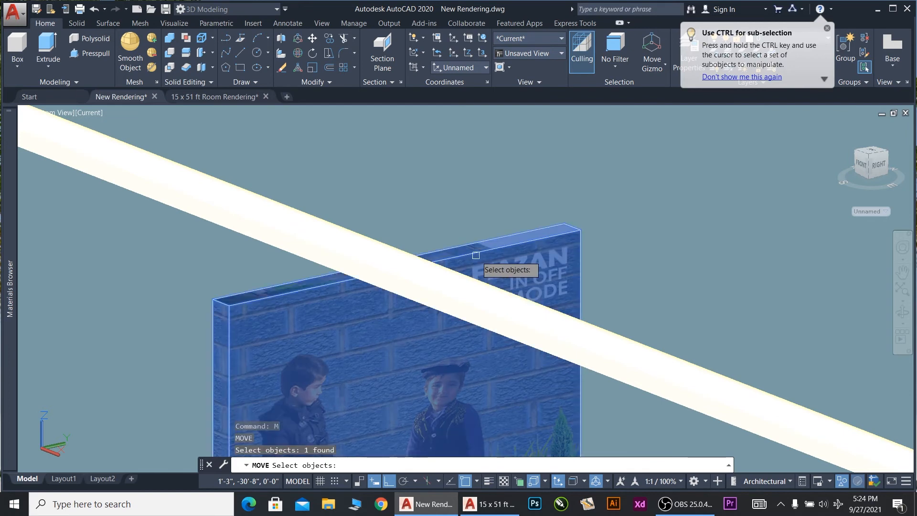
{"action": "key", "text": "Return"}
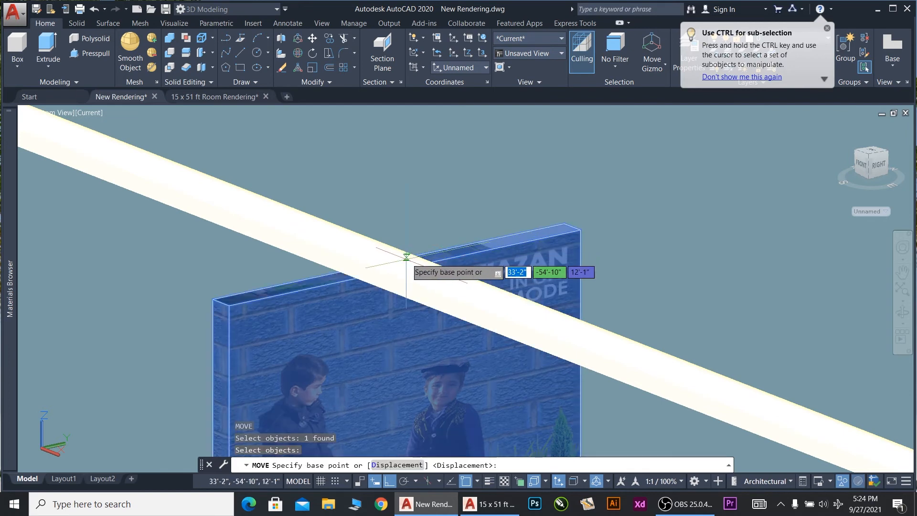
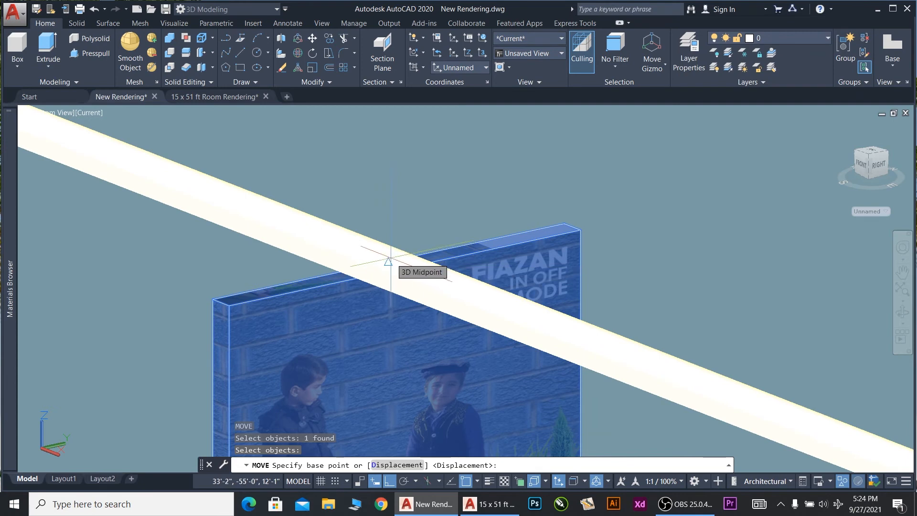
{"action": "left_click", "coordinate": [388, 262]}
{"action": "scroll", "coordinate": [388, 262], "scroll_direction": "down", "scroll_amount": 5}
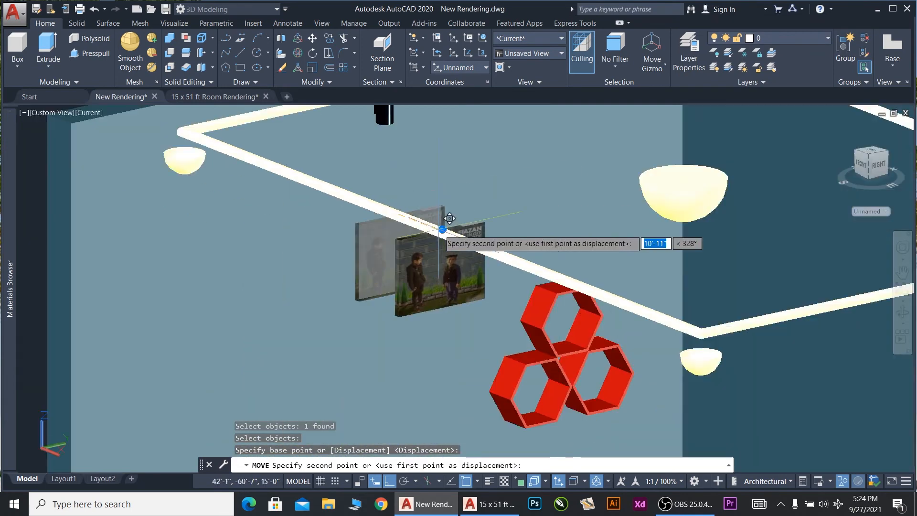
{"action": "scroll", "coordinate": [430, 145], "scroll_direction": "up", "scroll_amount": 4}
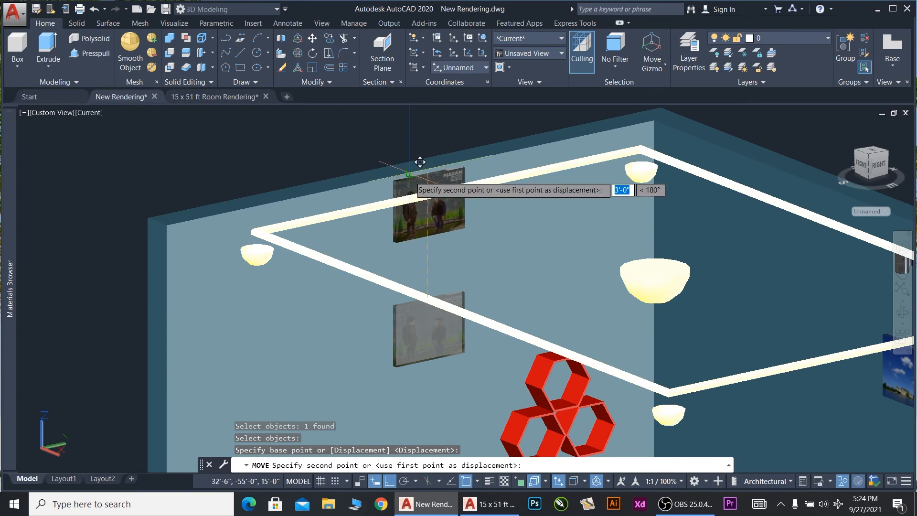
{"action": "left_click", "coordinate": [422, 165]}
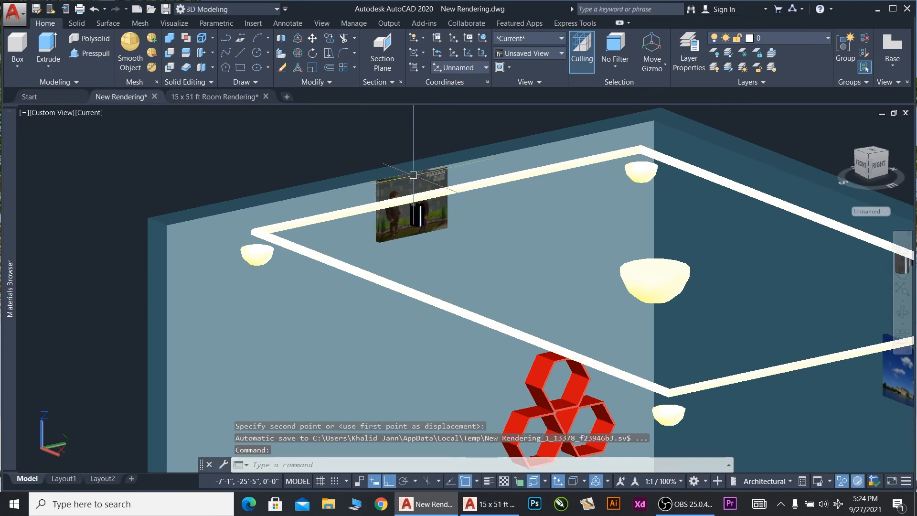
{"action": "key", "text": "Escape"}
{"action": "left_click", "coordinate": [367, 151]}
{"action": "key", "text": "Escape"}
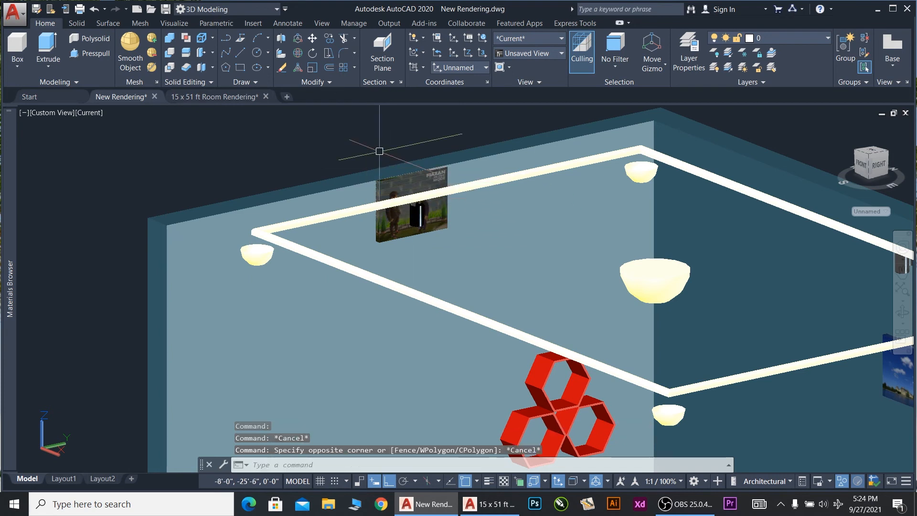
- Move the picture of two figures 36 inches straight down, below the wall fixture
{"action": "left_click", "coordinate": [384, 218]}
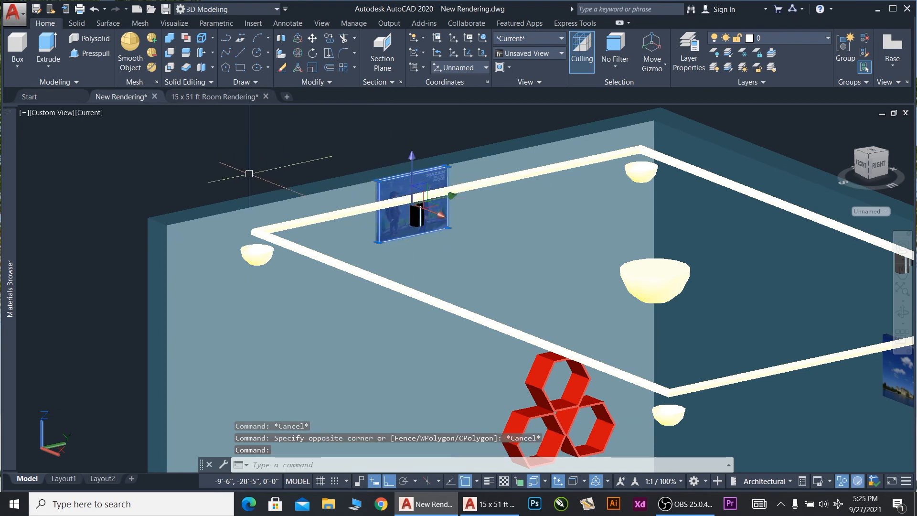
{"action": "type", "text": "m"}
{"action": "key", "text": "Return"}
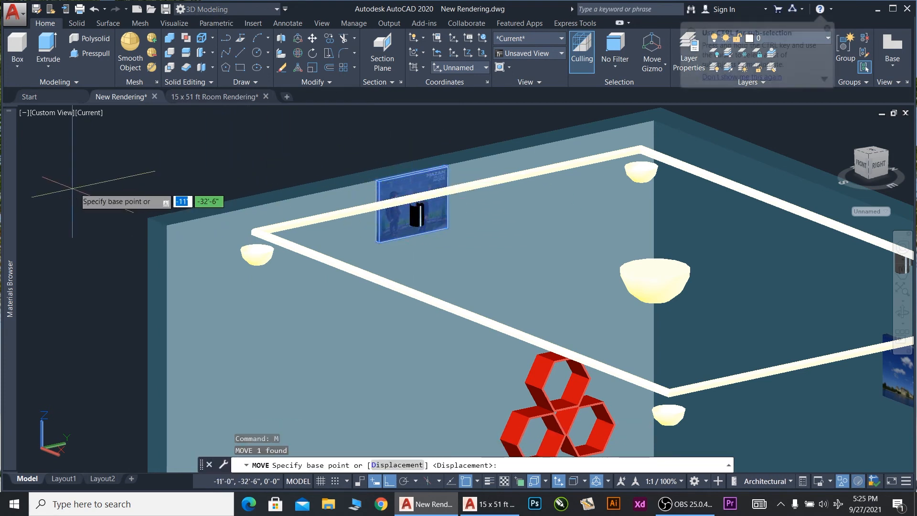
{"action": "left_click", "coordinate": [82, 174]}
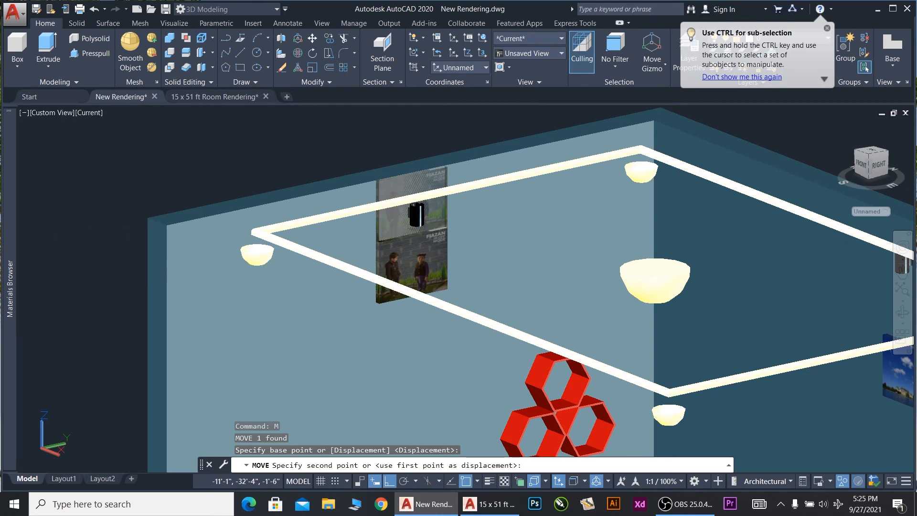
{"action": "type", "text": "36"}
{"action": "key", "text": "Return"}
{"action": "scroll", "coordinate": [171, 268], "scroll_direction": "down", "scroll_amount": 3}
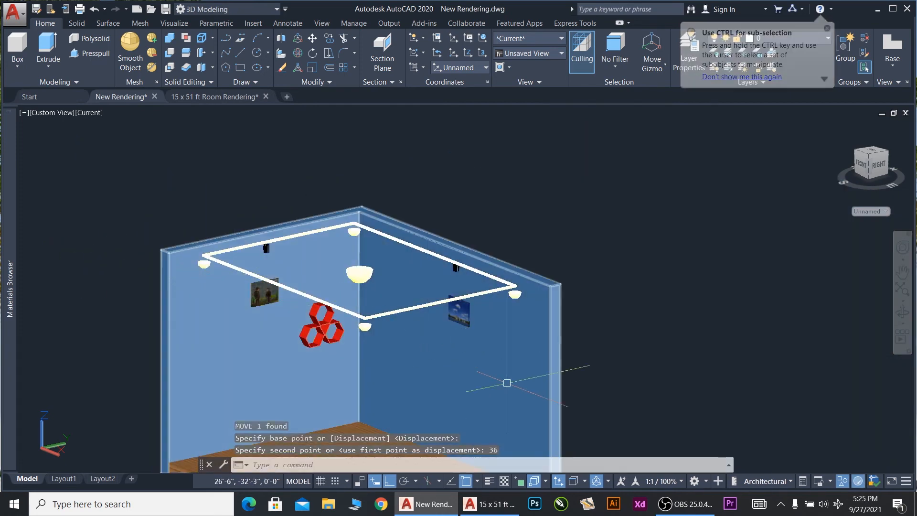
- Copy the whole furniture set of sofas, tables and rug from the 15 x 51 ft Room Rendering drawing
{"action": "left_click", "coordinate": [902, 313]}
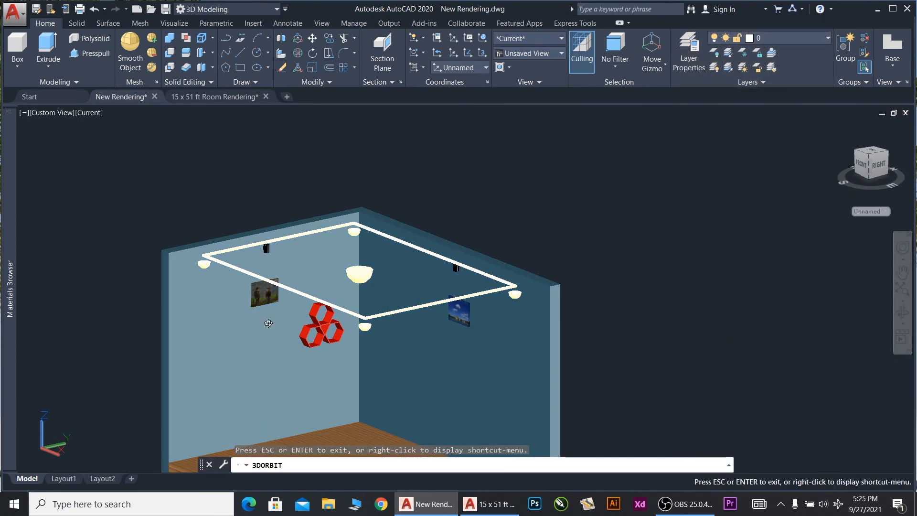
{"action": "left_click_drag", "start_coordinate": [268, 323], "coordinate": [455, 369]}
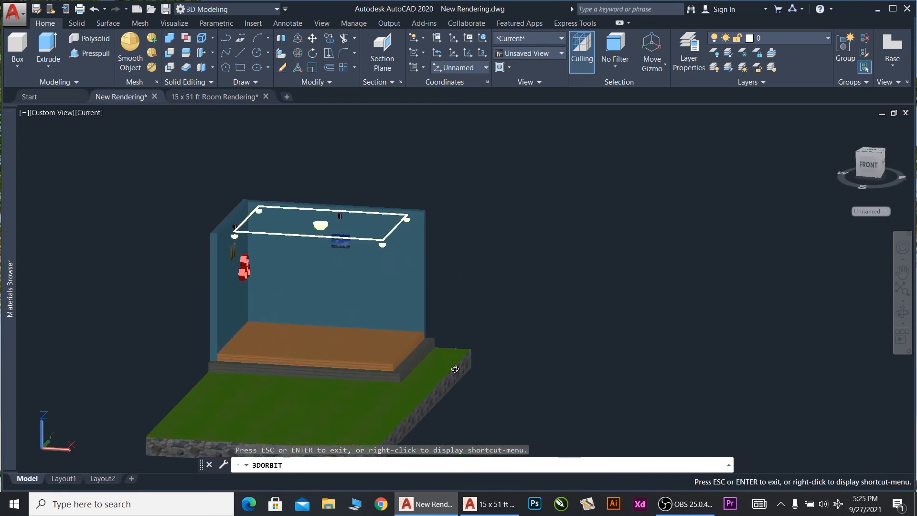
{"action": "scroll", "coordinate": [466, 332], "scroll_direction": "up", "scroll_amount": 5}
{"action": "key", "text": "Escape"}
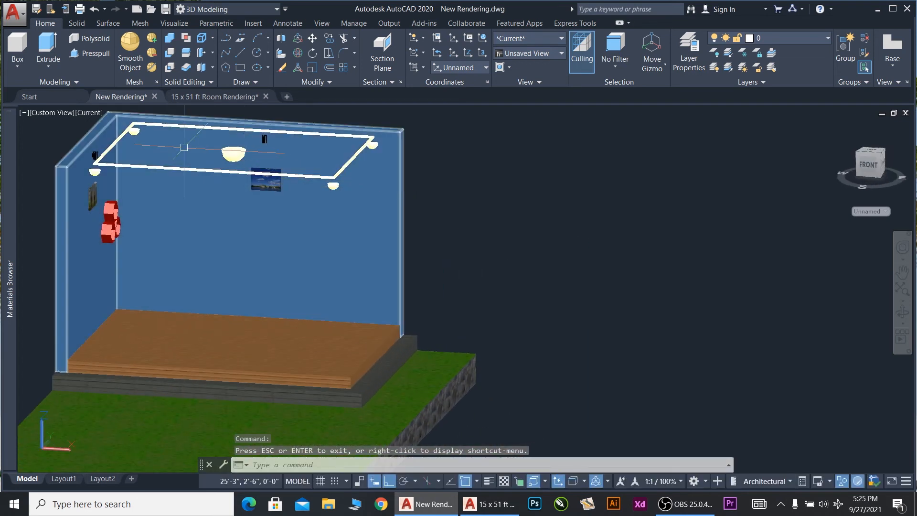
{"action": "left_click", "coordinate": [33, 99]}
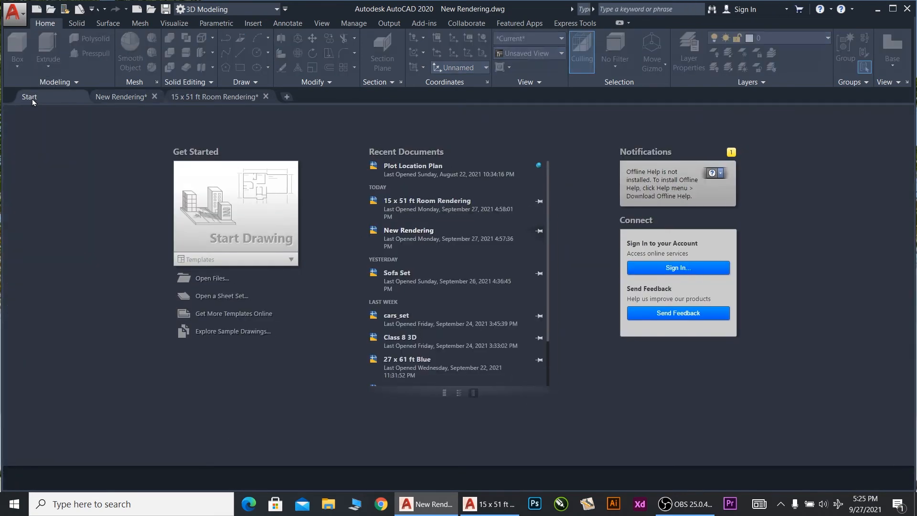
{"action": "left_click", "coordinate": [130, 98]}
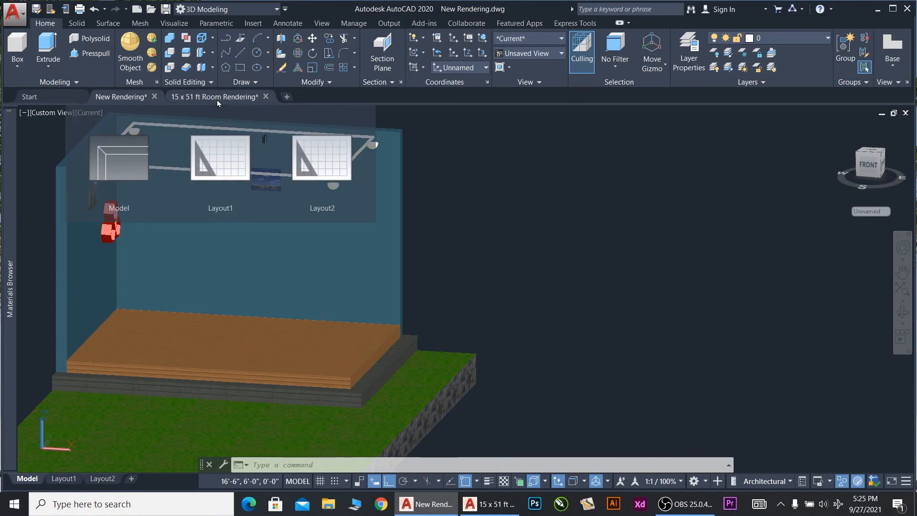
{"action": "left_click", "coordinate": [216, 97]}
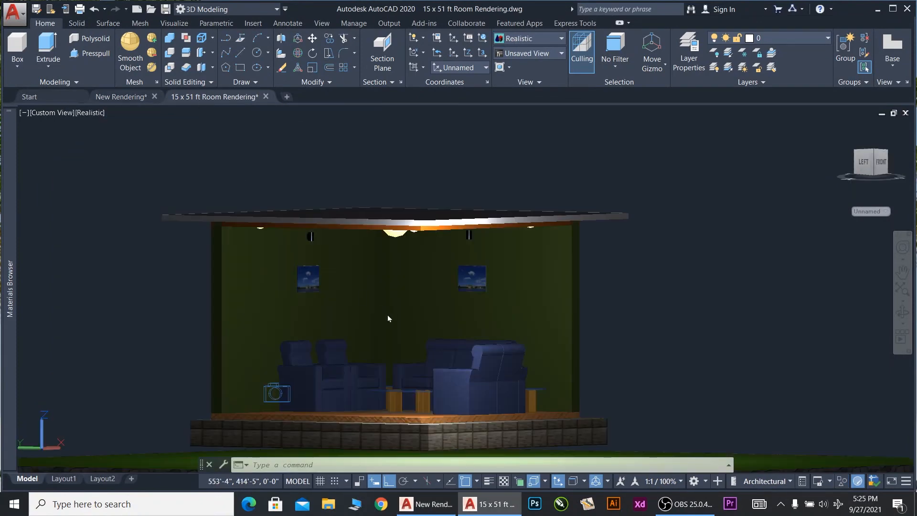
{"action": "left_click", "coordinate": [459, 388]}
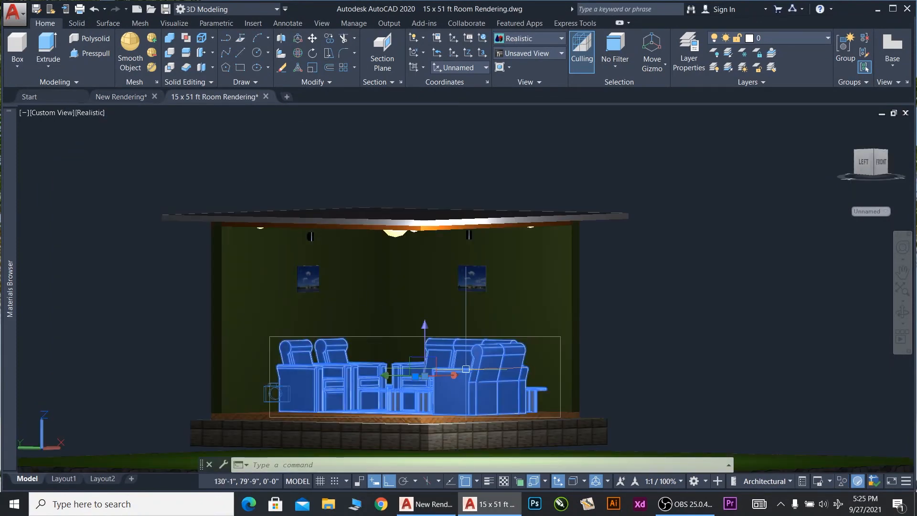
{"action": "scroll", "coordinate": [650, 254], "scroll_direction": "down", "scroll_amount": 4}
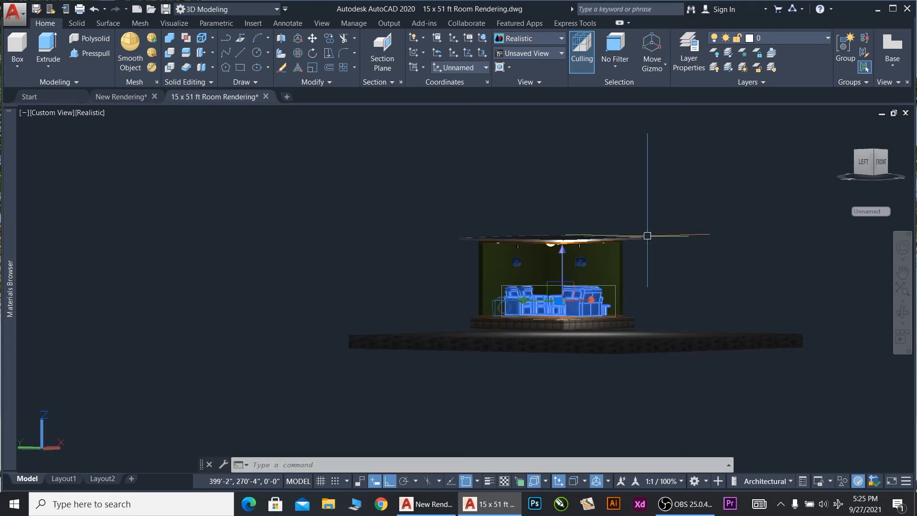
{"action": "key", "text": "ctrl+c"}
- Paste the furniture set into the New Rendering drawing, in the empty space well beyond the room's east side
{"action": "left_click", "coordinate": [120, 99]}
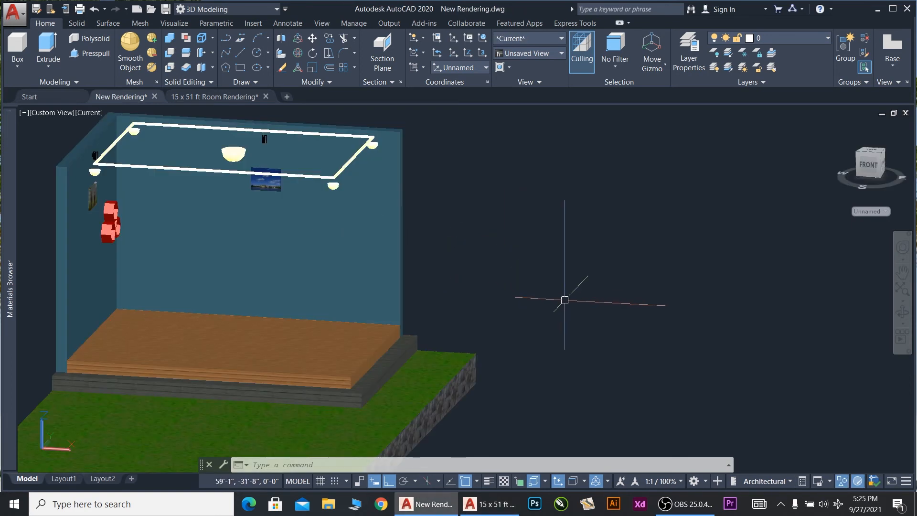
{"action": "key", "text": "ctrl+v"}
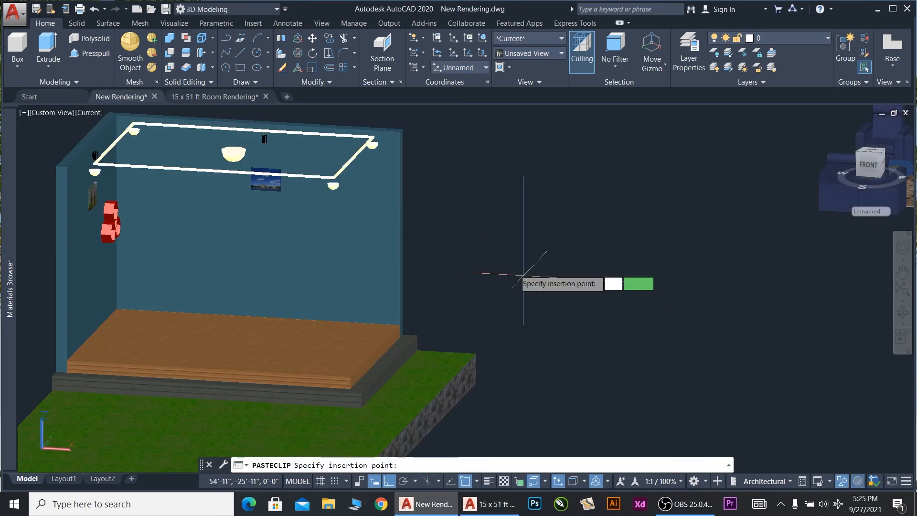
{"action": "scroll", "coordinate": [492, 276], "scroll_direction": "down", "scroll_amount": 3}
{"action": "scroll", "coordinate": [504, 303], "scroll_direction": "down", "scroll_amount": 3}
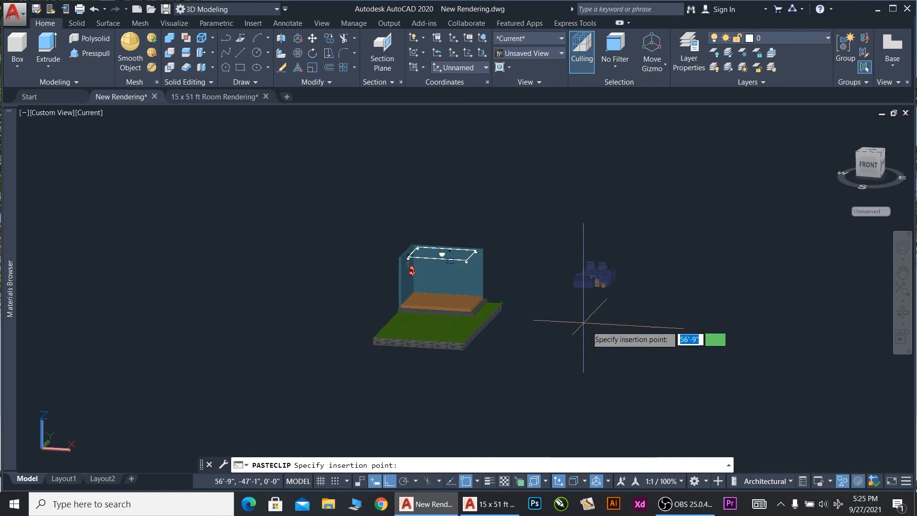
{"action": "left_click", "coordinate": [706, 303]}
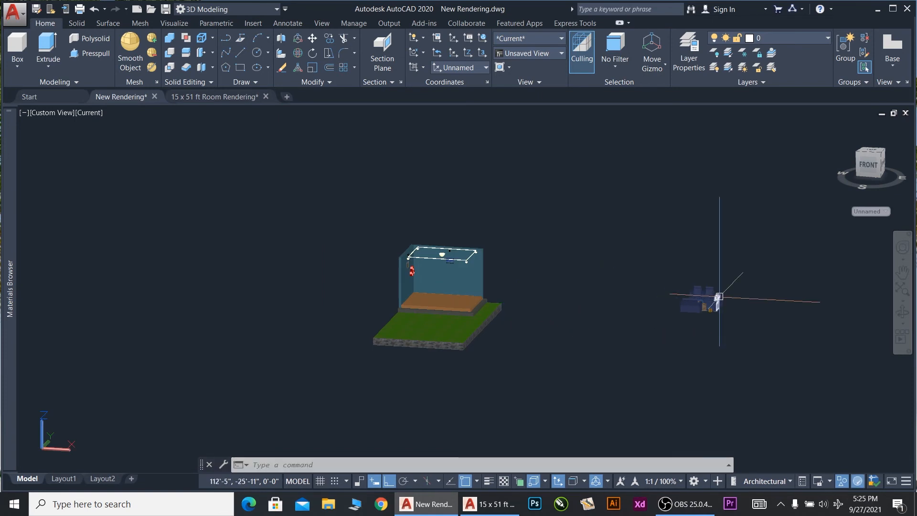
- Move the pasted furniture set along negative X to just beside the room's lawn base
{"action": "scroll", "coordinate": [731, 302], "scroll_direction": "up", "scroll_amount": 3}
{"action": "left_click", "coordinate": [580, 245]}
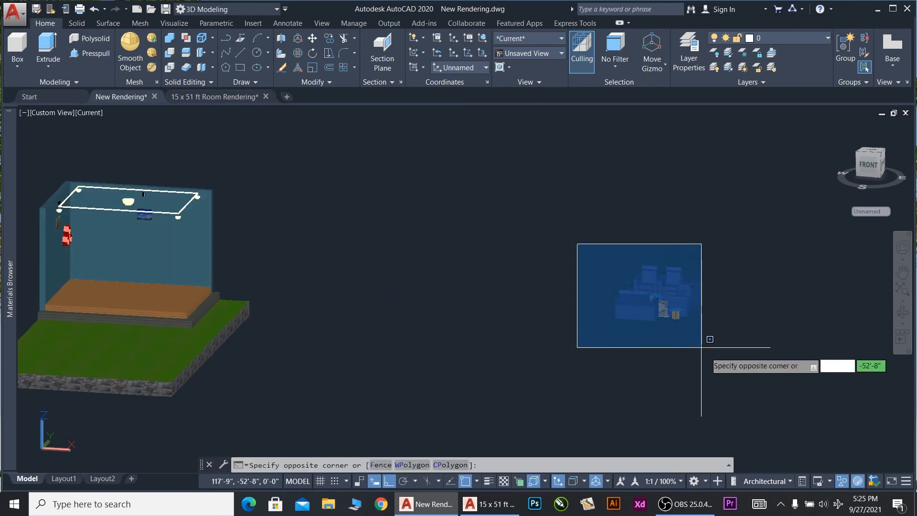
{"action": "left_click", "coordinate": [738, 370]}
{"action": "type", "text": "m"}
{"action": "key", "text": "Return"}
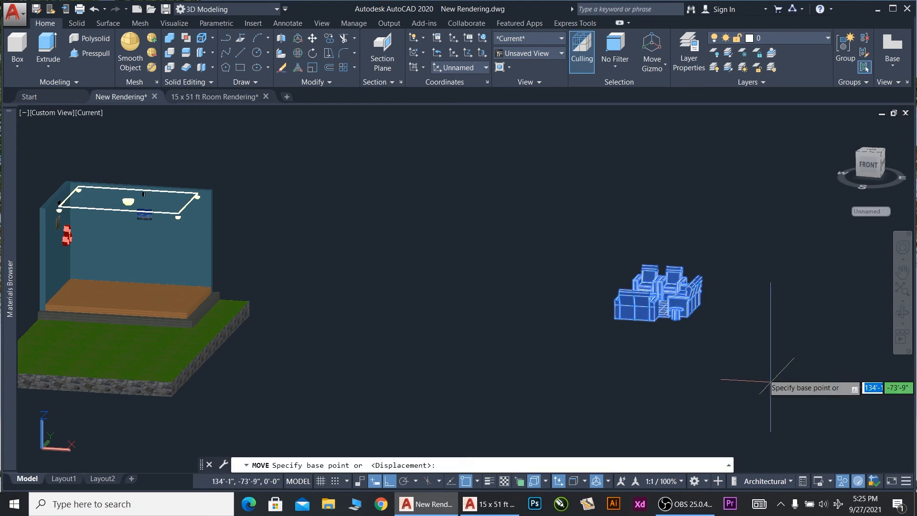
{"action": "left_click", "coordinate": [764, 373]}
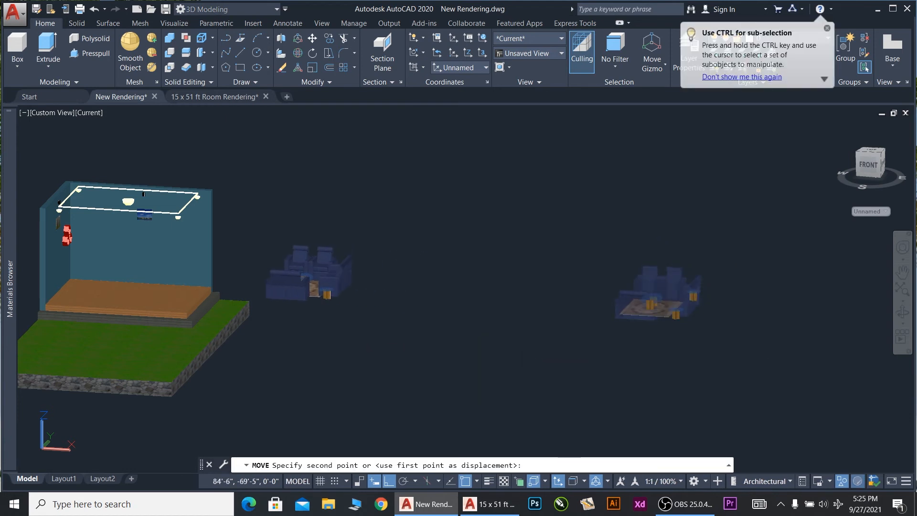
{"action": "left_click", "coordinate": [422, 346]}
{"action": "scroll", "coordinate": [287, 302], "scroll_direction": "up", "scroll_amount": 3}
{"action": "scroll", "coordinate": [321, 288], "scroll_direction": "up", "scroll_amount": 2}
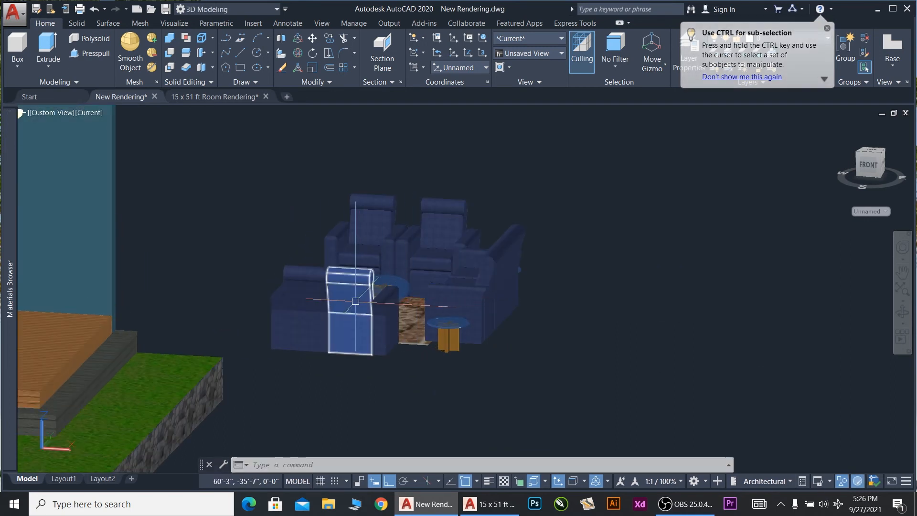
- Group all the pasted sofas, tables and rug into a single selectable set
{"action": "left_click", "coordinate": [213, 161]}
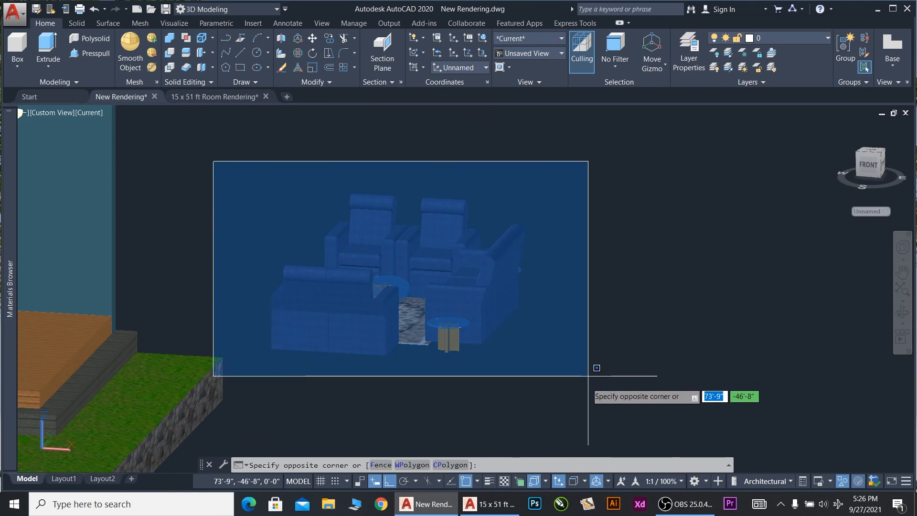
{"action": "left_click", "coordinate": [585, 382]}
{"action": "type", "text": "gb"}
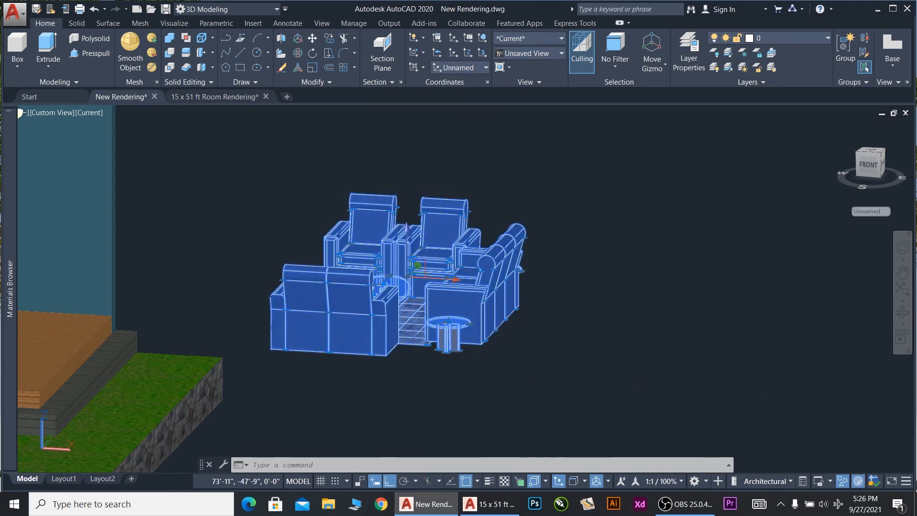
{"action": "key", "text": "Return"}
{"action": "key", "text": "Escape"}
{"action": "left_click", "coordinate": [466, 299]}
{"action": "key", "text": "Escape"}
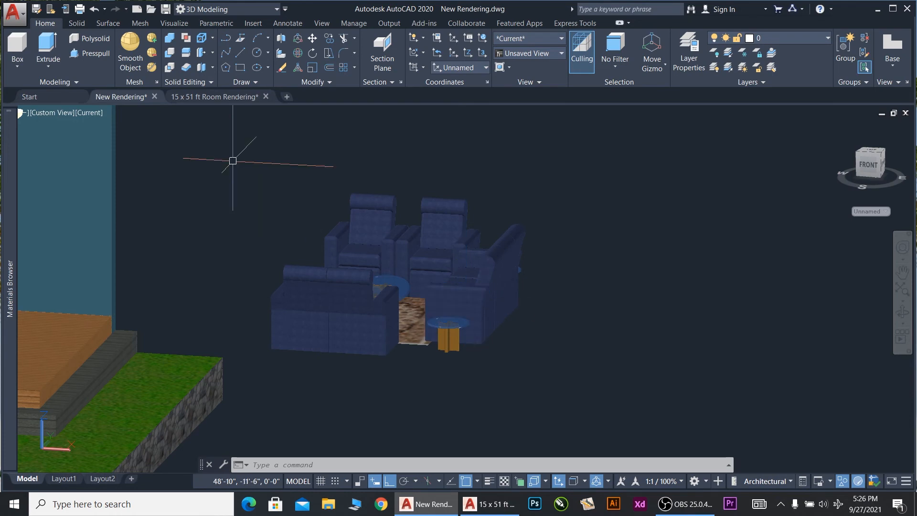
- Group the complete pasted furniture set of sofas, tables and rug, and pick it once to check that it selects as one object
{"action": "left_click", "coordinate": [247, 170]}
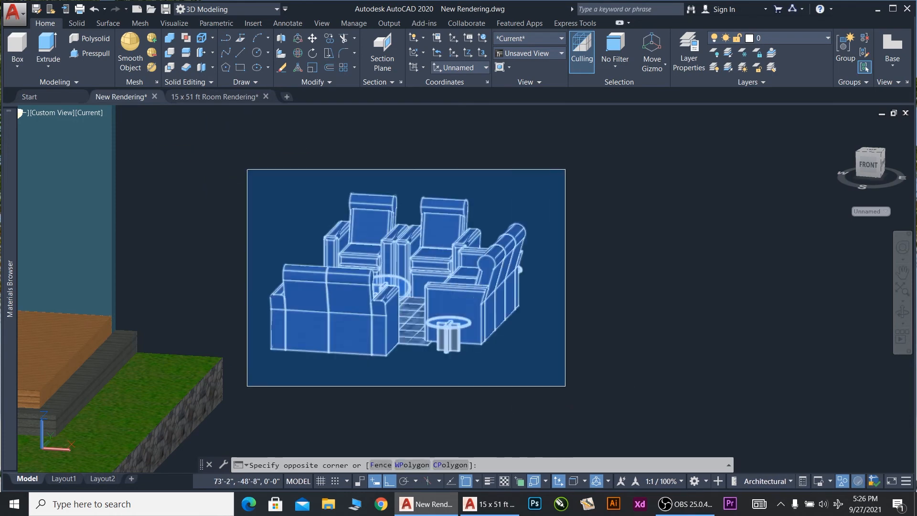
{"action": "left_click", "coordinate": [570, 388]}
{"action": "key", "text": "Return"}
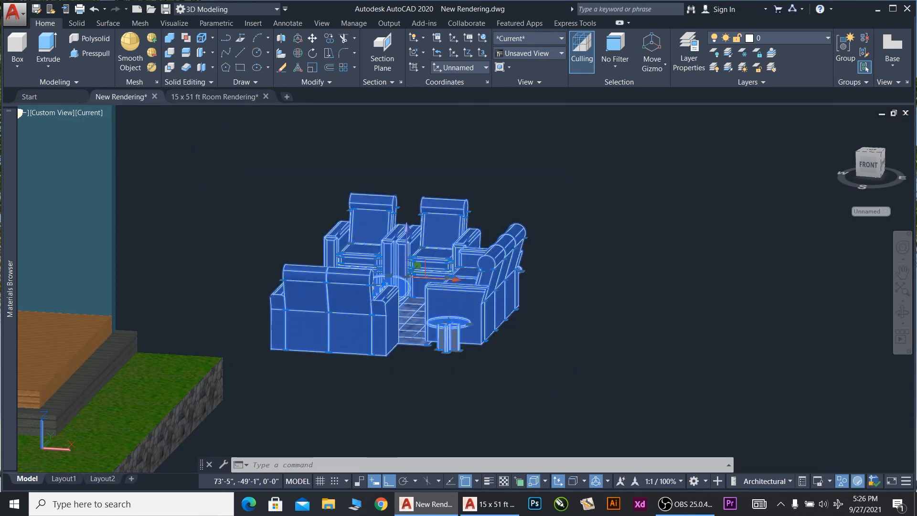
{"action": "left_click", "coordinate": [469, 295]}
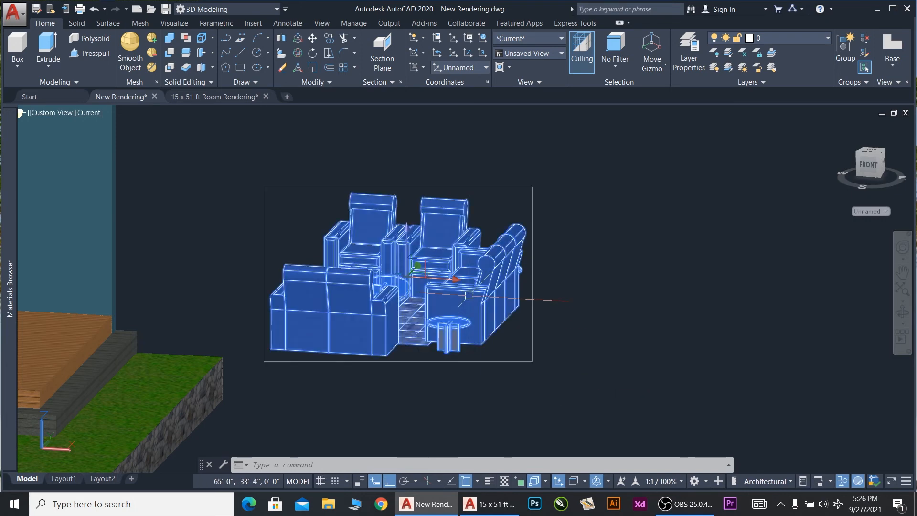
{"action": "key", "text": "Escape"}
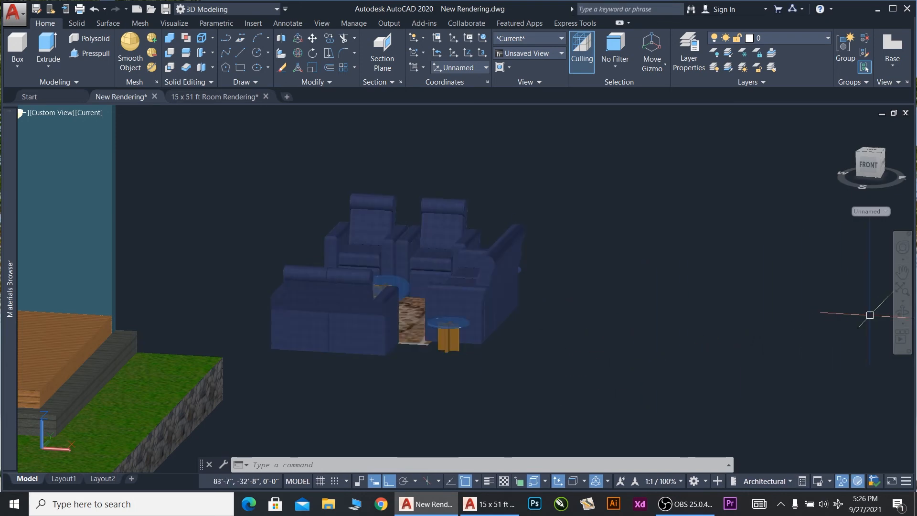
- Rotate the furniture group 90 degrees counter-clockwise about the vertical Z axis so the three-seat sofa stands at the back
{"action": "left_click", "coordinate": [902, 313]}
{"action": "left_click_drag", "start_coordinate": [496, 334], "coordinate": [535, 259]}
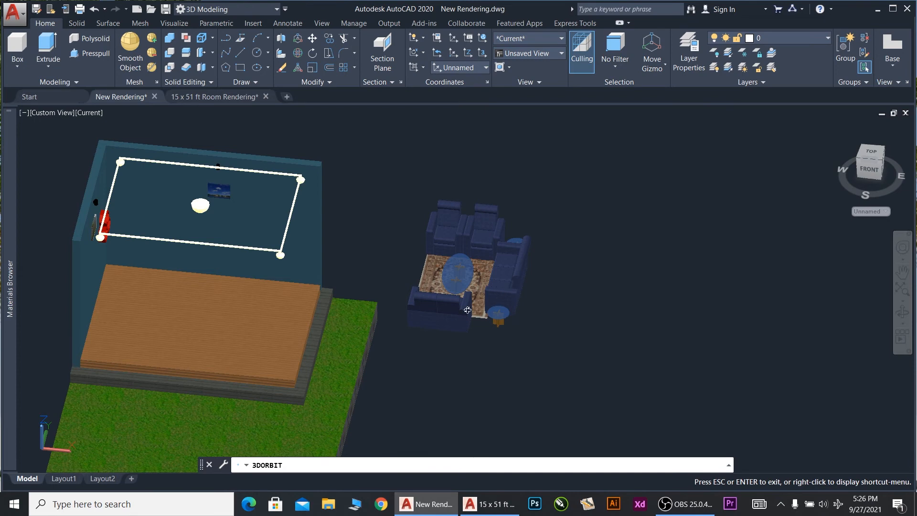
{"action": "key", "text": "Escape"}
{"action": "left_click", "coordinate": [506, 280]}
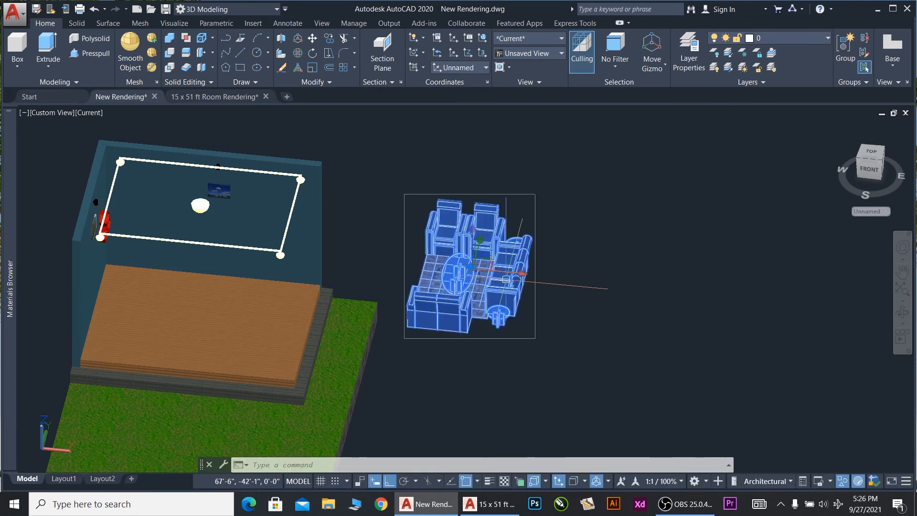
{"action": "left_click", "coordinate": [297, 53]}
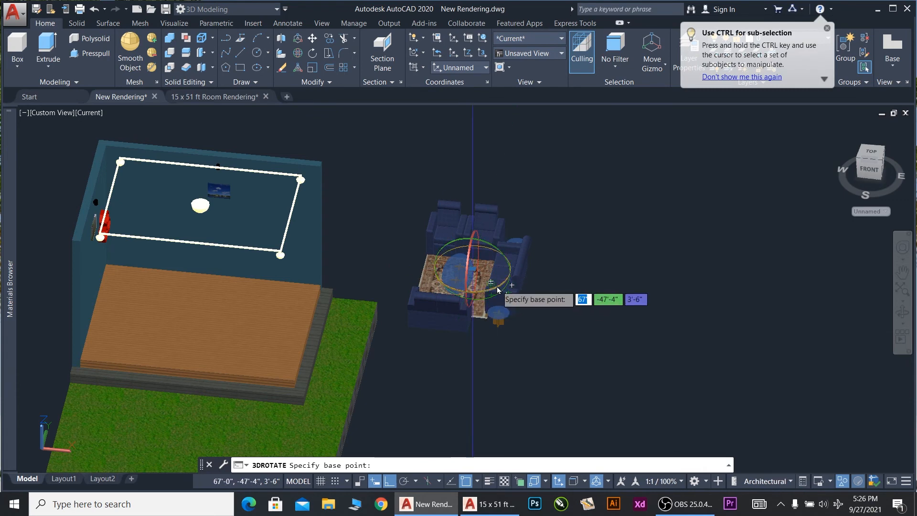
{"action": "left_click", "coordinate": [497, 288]}
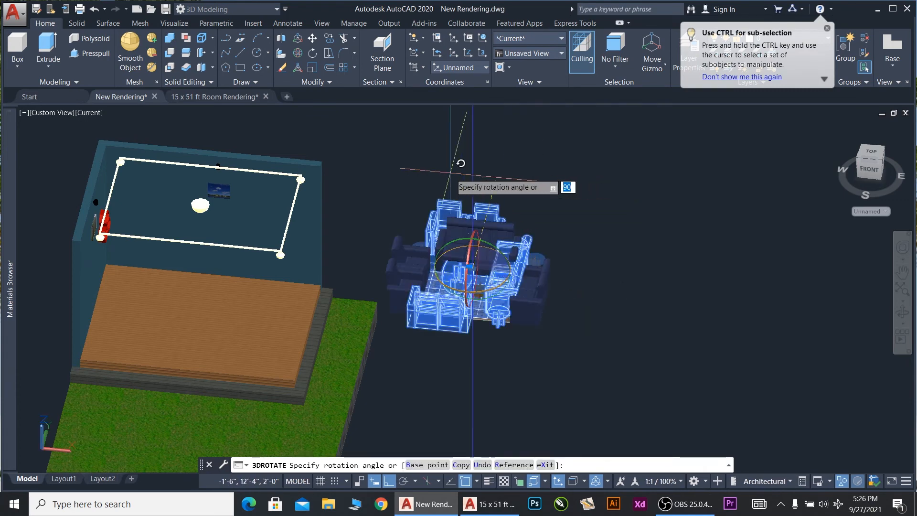
{"action": "key", "text": "Return"}
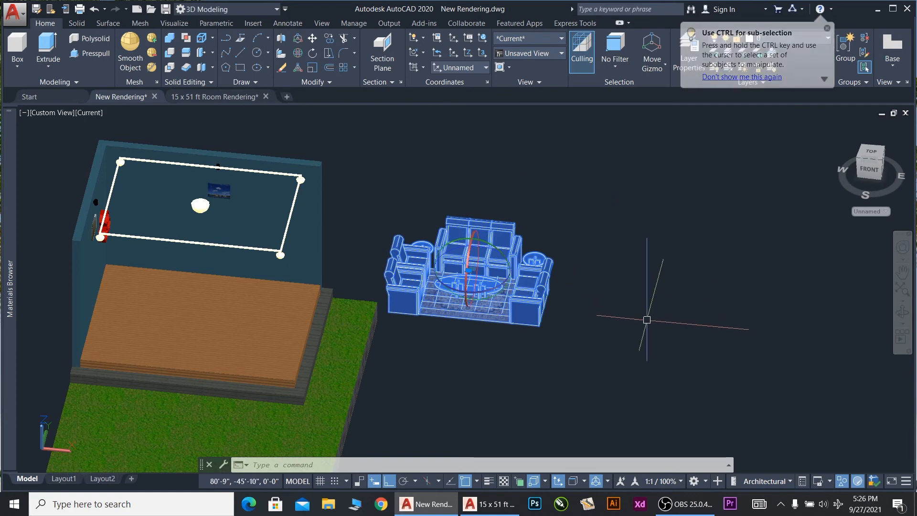
{"action": "key", "text": "Escape"}
- Move the rotated furniture group from beside the lawn base onto the room's wooden floor, near its east edge
{"action": "scroll", "coordinate": [568, 317], "scroll_direction": "up", "scroll_amount": 3}
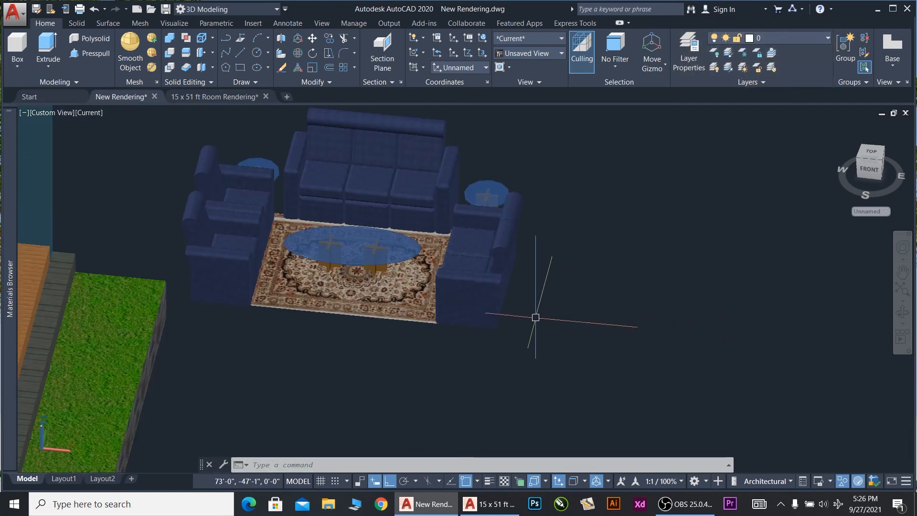
{"action": "left_click", "coordinate": [478, 288]}
{"action": "left_click", "coordinate": [478, 288]}
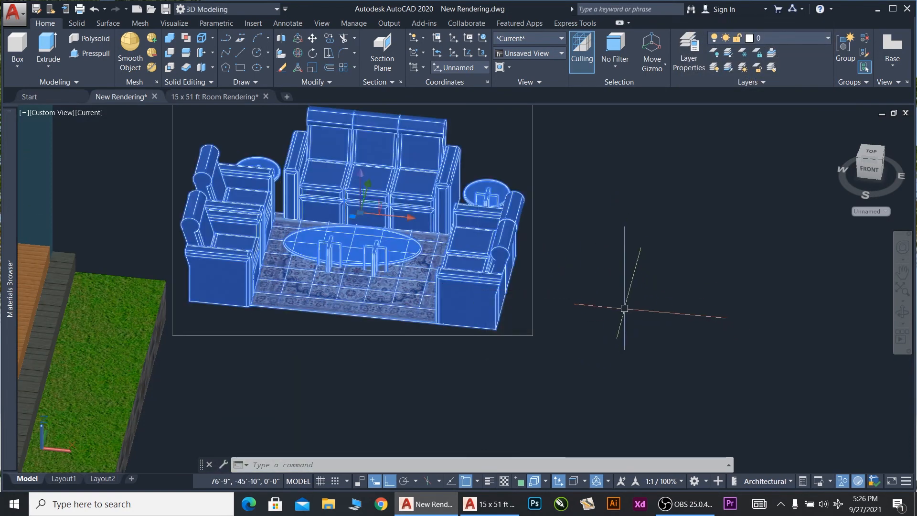
{"action": "key", "text": "Return"}
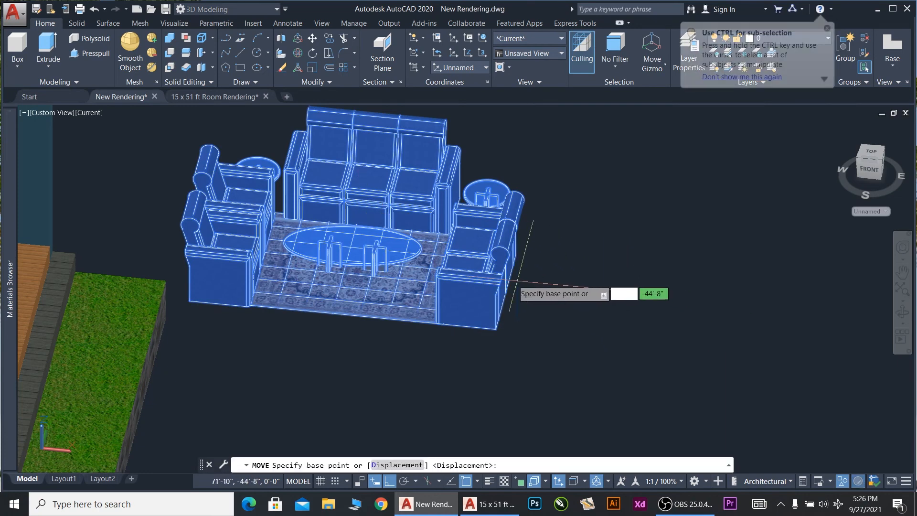
{"action": "left_click", "coordinate": [521, 268]}
{"action": "scroll", "coordinate": [521, 270], "scroll_direction": "down", "scroll_amount": 5}
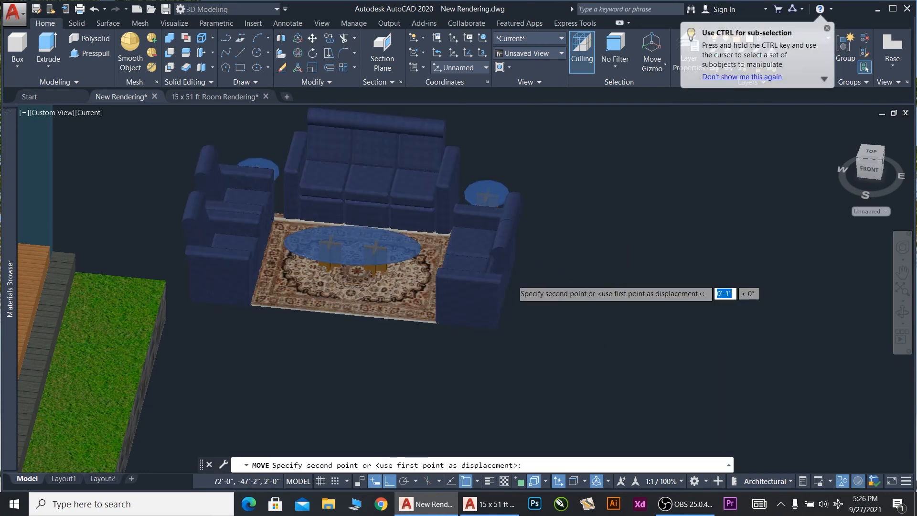
{"action": "scroll", "coordinate": [521, 270], "scroll_direction": "down", "scroll_amount": 2}
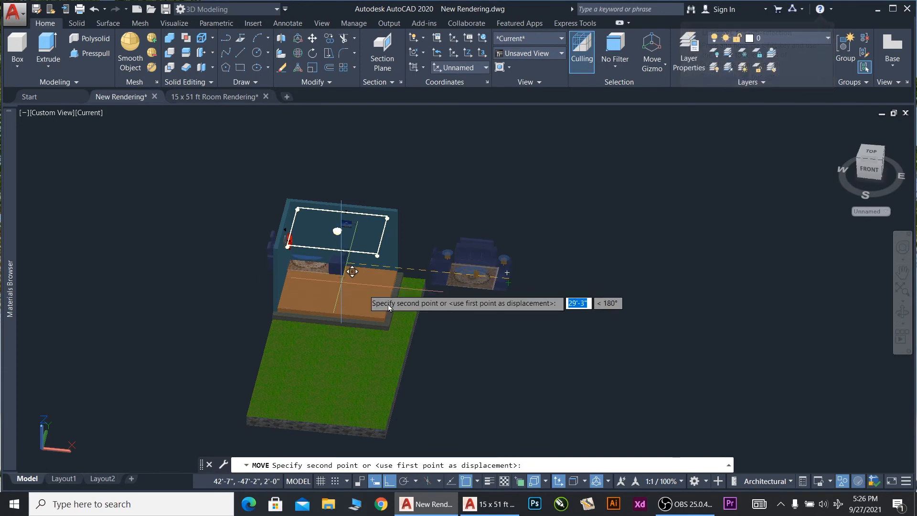
{"action": "scroll", "coordinate": [423, 321], "scroll_direction": "up", "scroll_amount": 2}
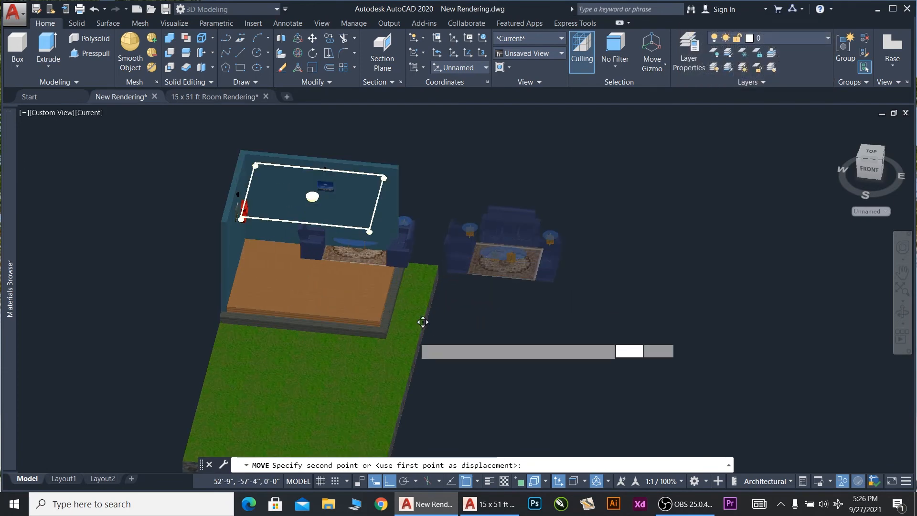
{"action": "scroll", "coordinate": [413, 337], "scroll_direction": "up", "scroll_amount": 4}
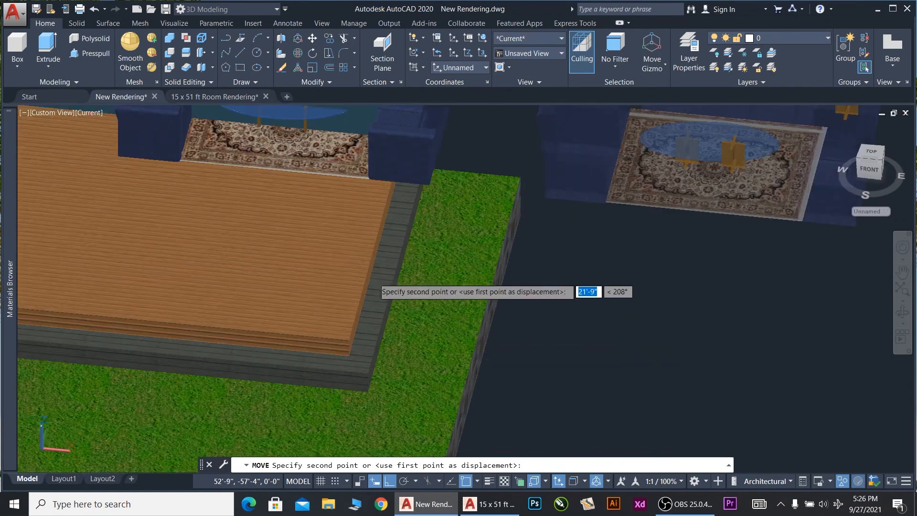
{"action": "scroll", "coordinate": [379, 268], "scroll_direction": "up", "scroll_amount": 3}
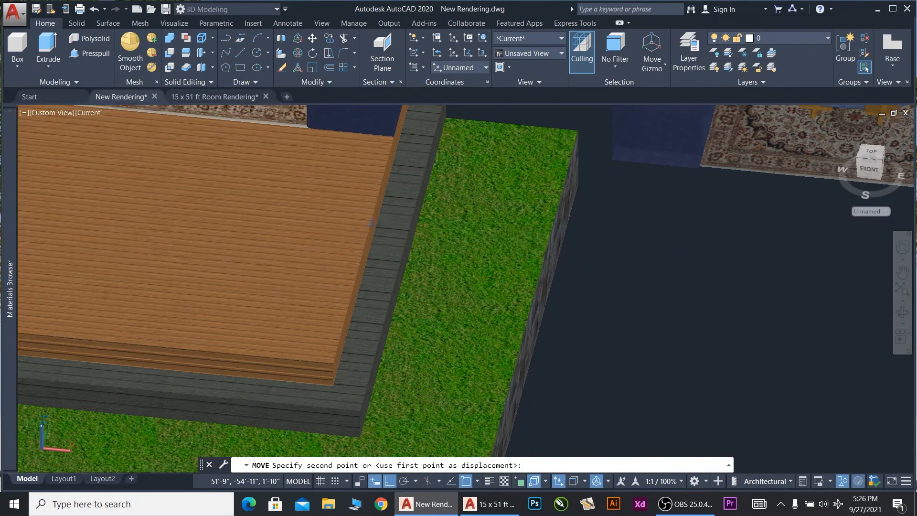
{"action": "left_click", "coordinate": [553, 312]}
{"action": "scroll", "coordinate": [596, 271], "scroll_direction": "down", "scroll_amount": 5}
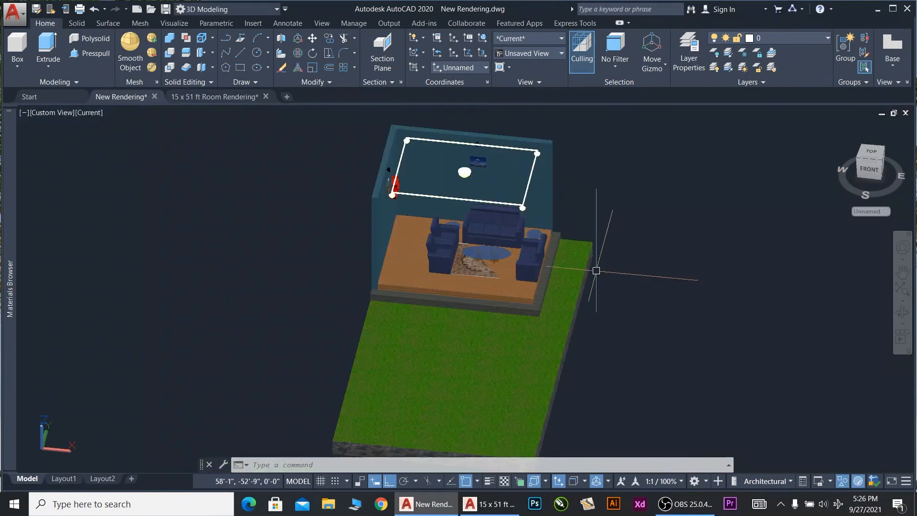
- Move the furniture group along negative X on the wooden floor until the armchairs stand close to the west wall
{"action": "scroll", "coordinate": [594, 251], "scroll_direction": "up", "scroll_amount": 2}
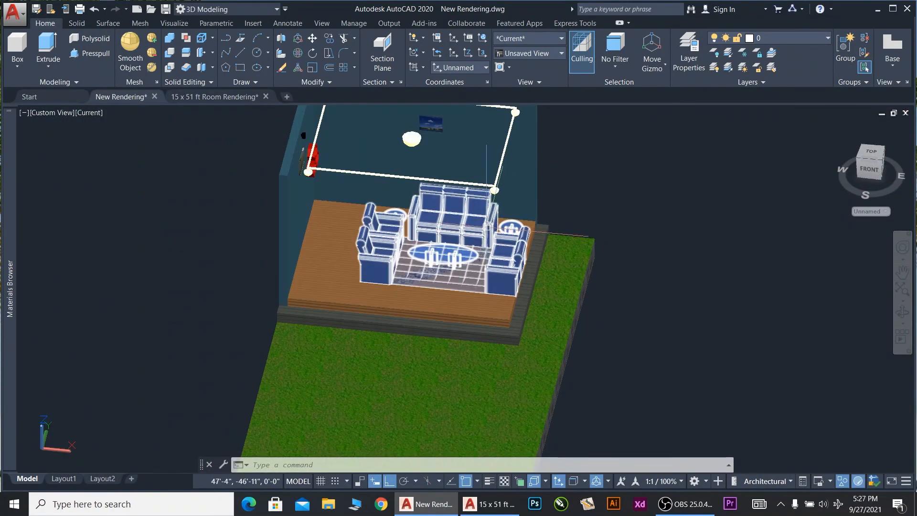
{"action": "left_click", "coordinate": [487, 231]}
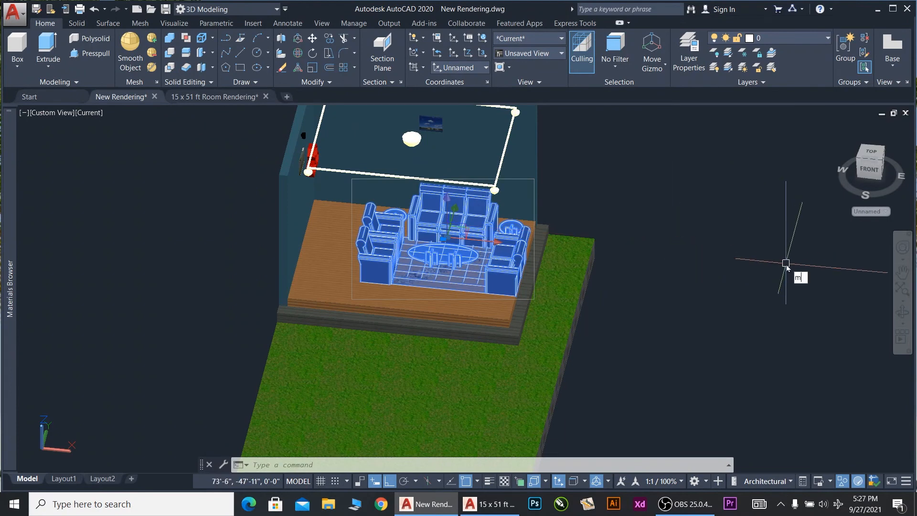
{"action": "key", "text": "Return"}
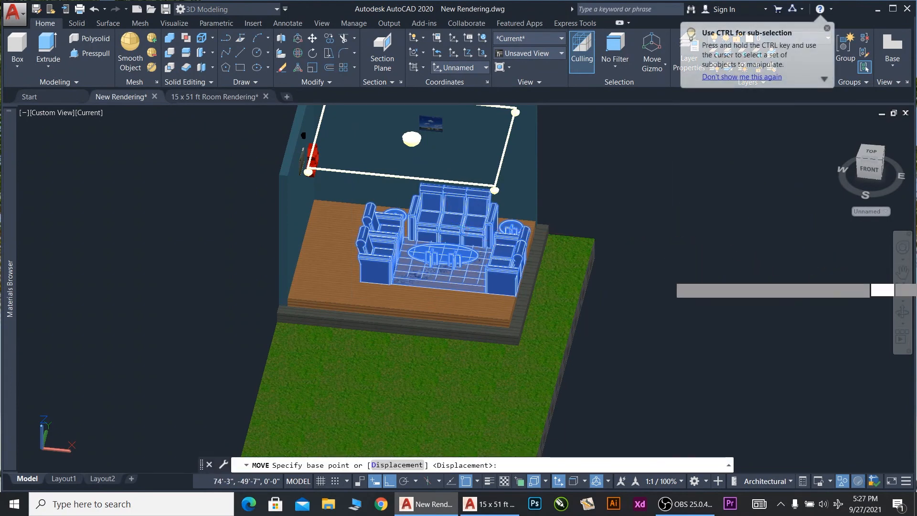
{"action": "left_click", "coordinate": [789, 271]}
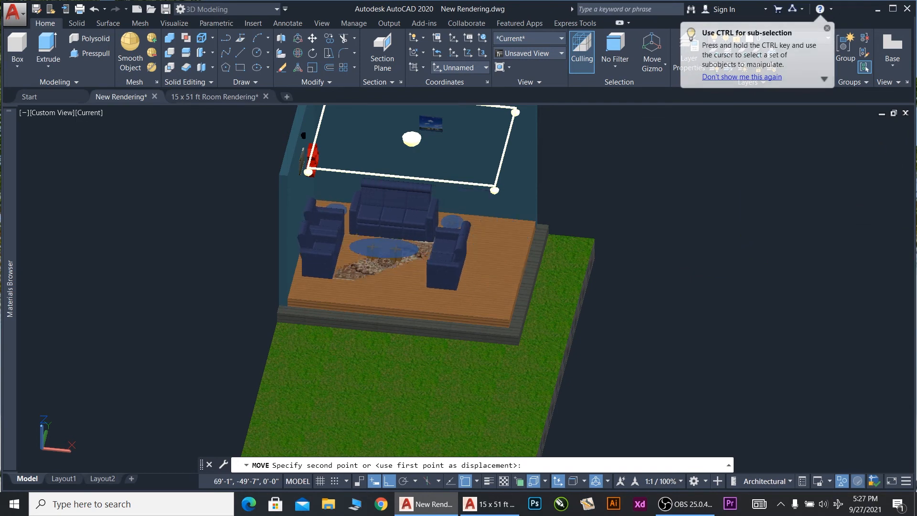
{"action": "left_click", "coordinate": [681, 309]}
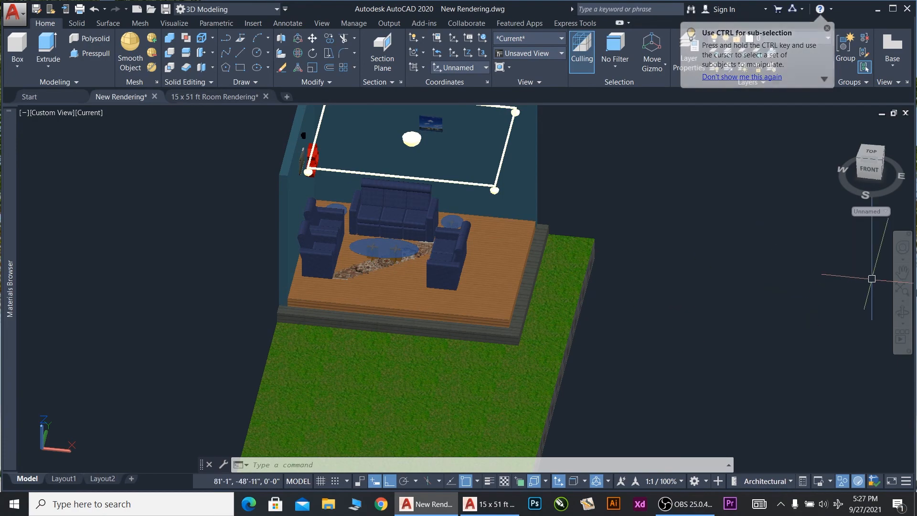
- Move the furniture group about 1'-0" along positive Y toward the room's back wall
{"action": "left_click", "coordinate": [902, 311]}
{"action": "left_click_drag", "start_coordinate": [590, 297], "coordinate": [459, 282]}
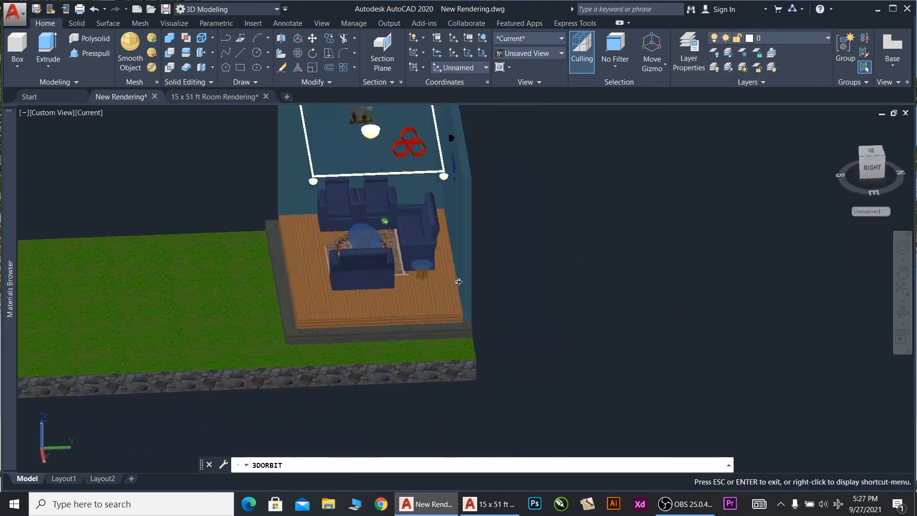
{"action": "key", "text": "Escape"}
{"action": "left_click", "coordinate": [419, 254]}
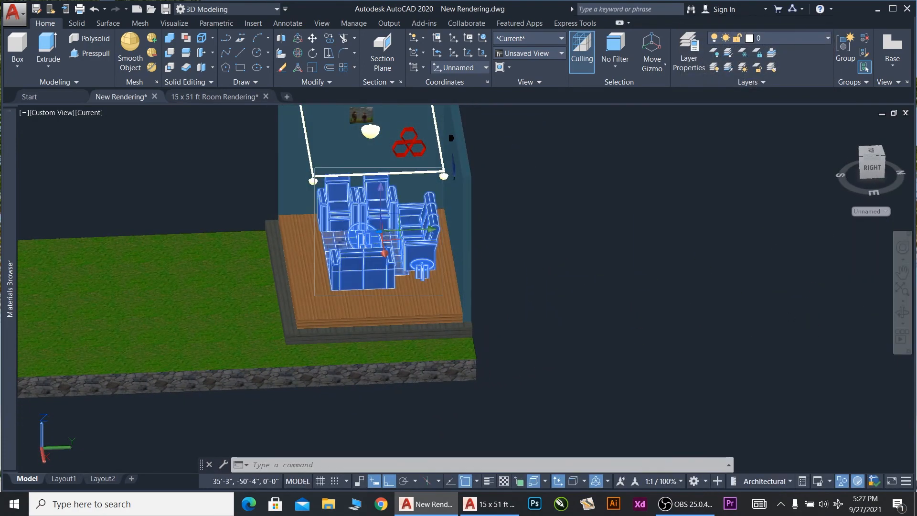
{"action": "type", "text": "m"}
{"action": "key", "text": "Return"}
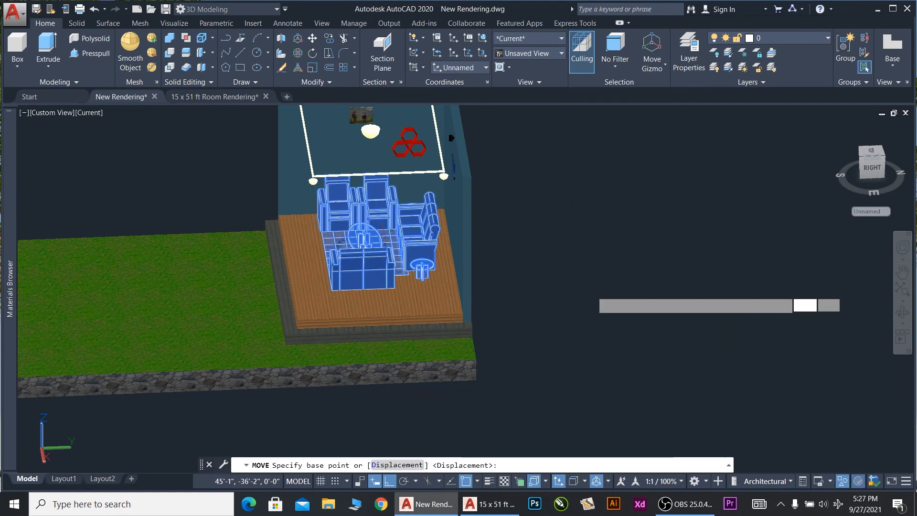
{"action": "left_click", "coordinate": [606, 286]}
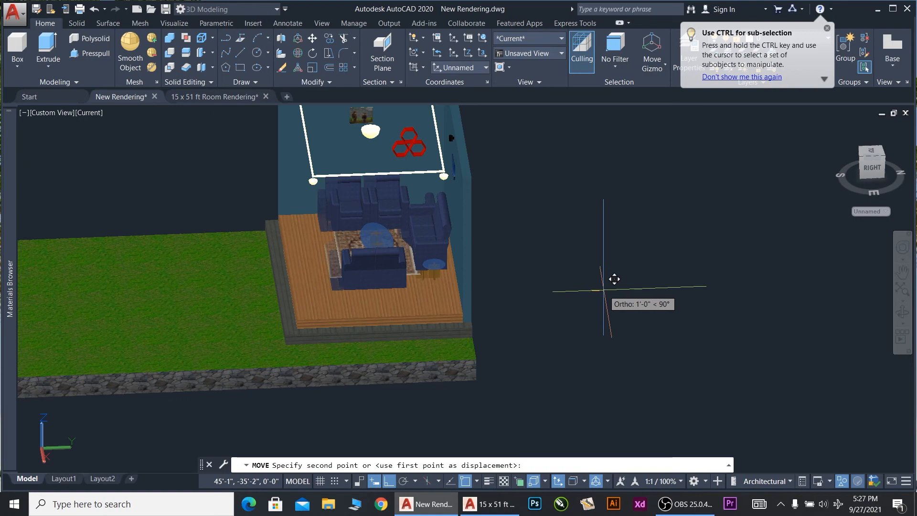
{"action": "left_click", "coordinate": [634, 333]}
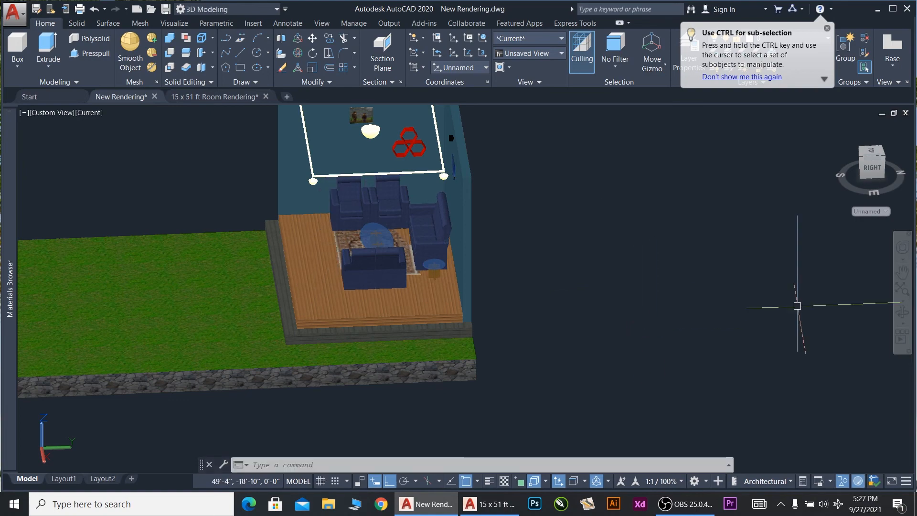
- Examine the furnished room from above and from a lower front-corner angle to check how the furniture sits between the walls
{"action": "left_click", "coordinate": [902, 313]}
{"action": "left_click_drag", "start_coordinate": [362, 327], "coordinate": [434, 346]}
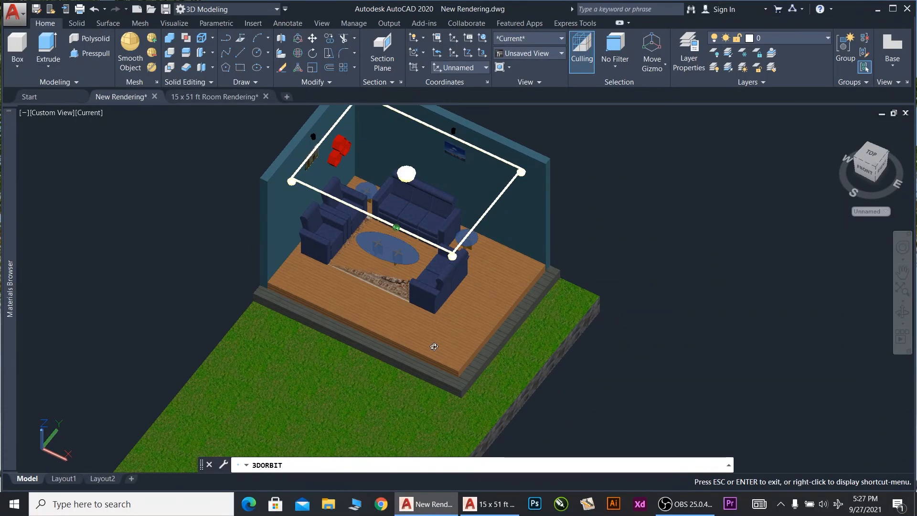
{"action": "key", "text": "Escape"}
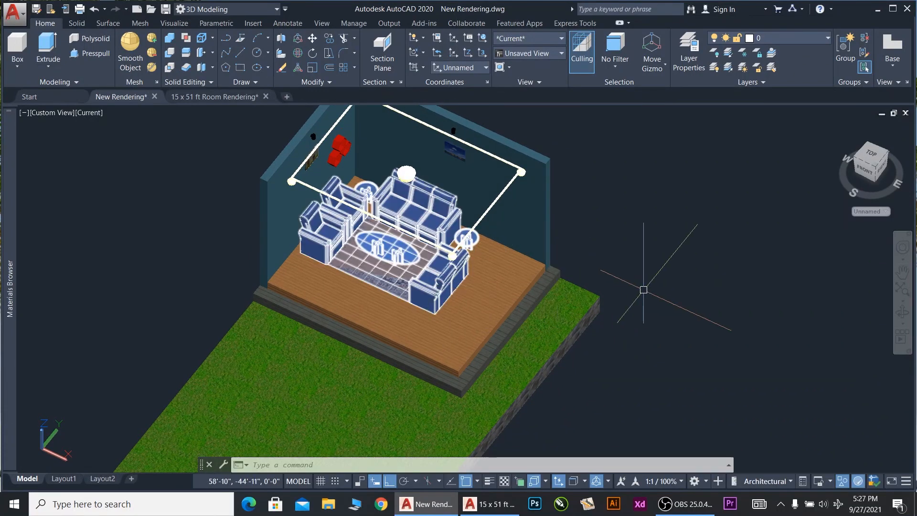
{"action": "left_click", "coordinate": [903, 314]}
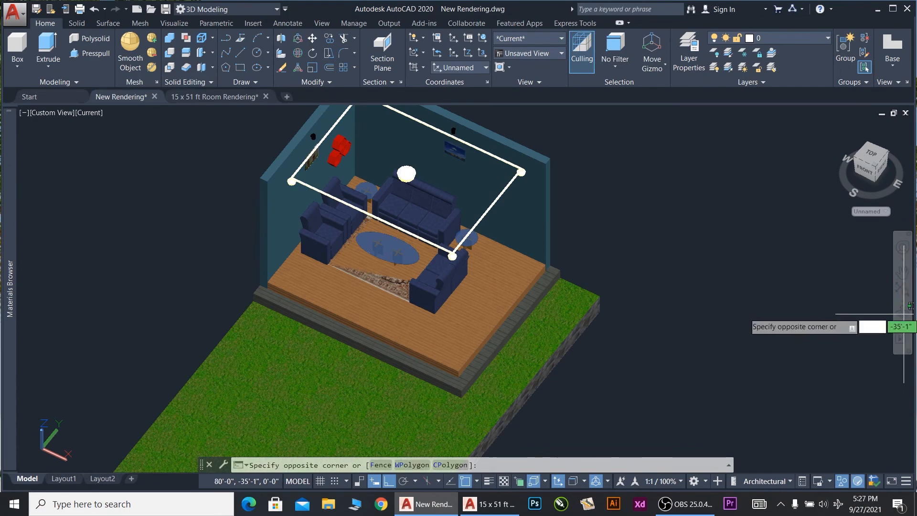
{"action": "left_click", "coordinate": [901, 313]}
{"action": "left_click", "coordinate": [903, 313]}
{"action": "left_click", "coordinate": [902, 312]}
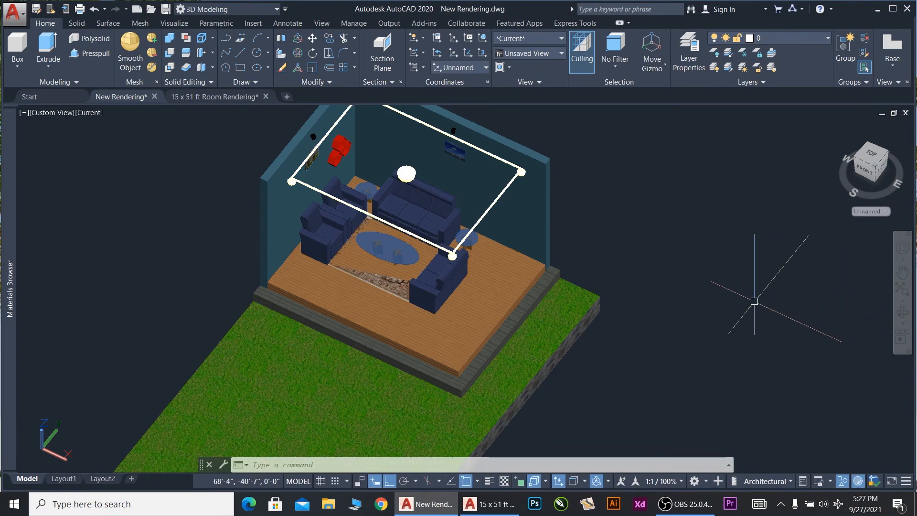
{"action": "scroll", "coordinate": [800, 309], "scroll_direction": "down", "scroll_amount": 2}
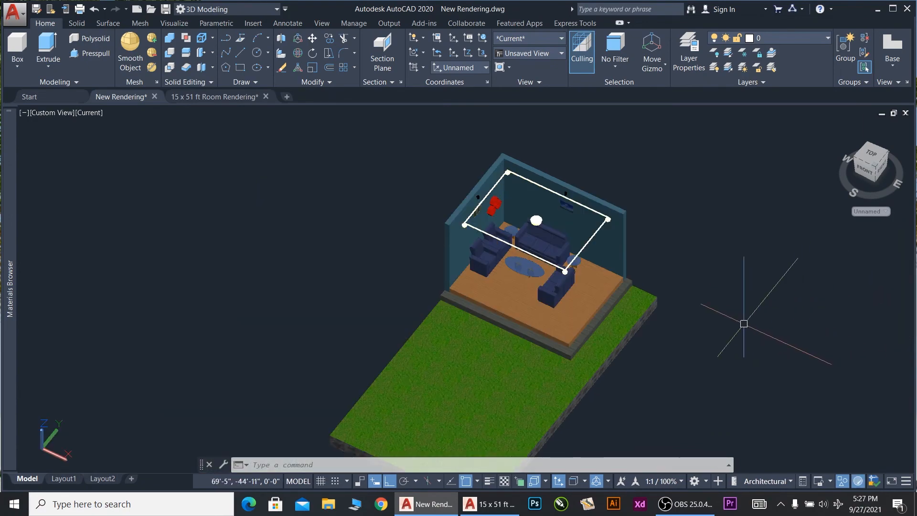
{"action": "type", "text": "3do"}
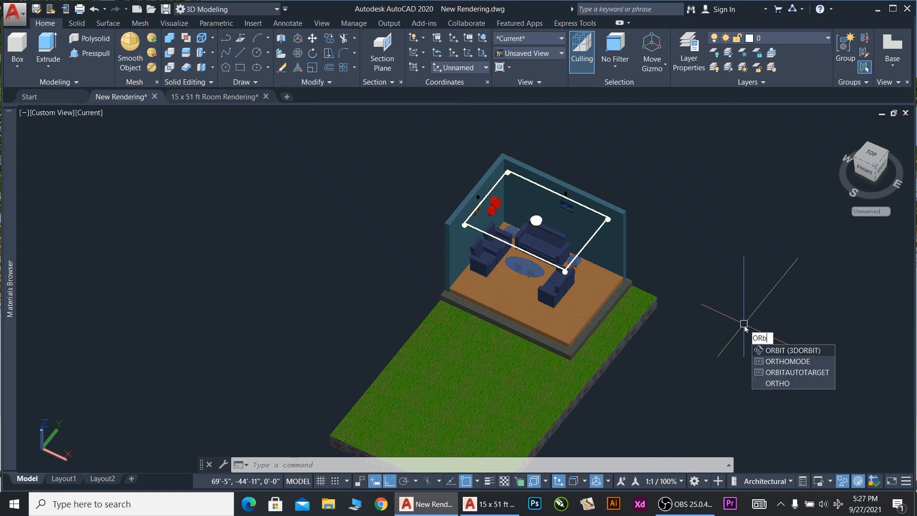
{"action": "key", "text": "Return"}
{"action": "left_click_drag", "start_coordinate": [754, 325], "coordinate": [747, 282]}
{"action": "key", "text": "Escape"}
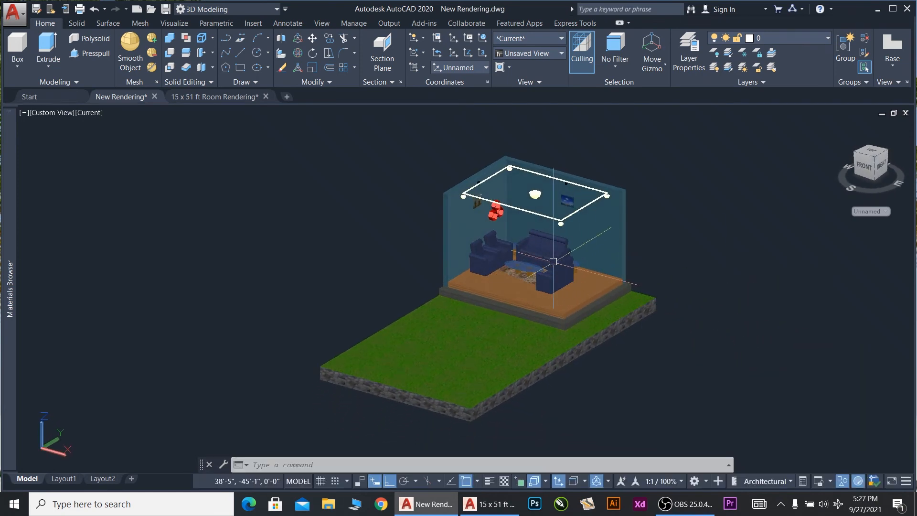
{"action": "left_click", "coordinate": [553, 262]}
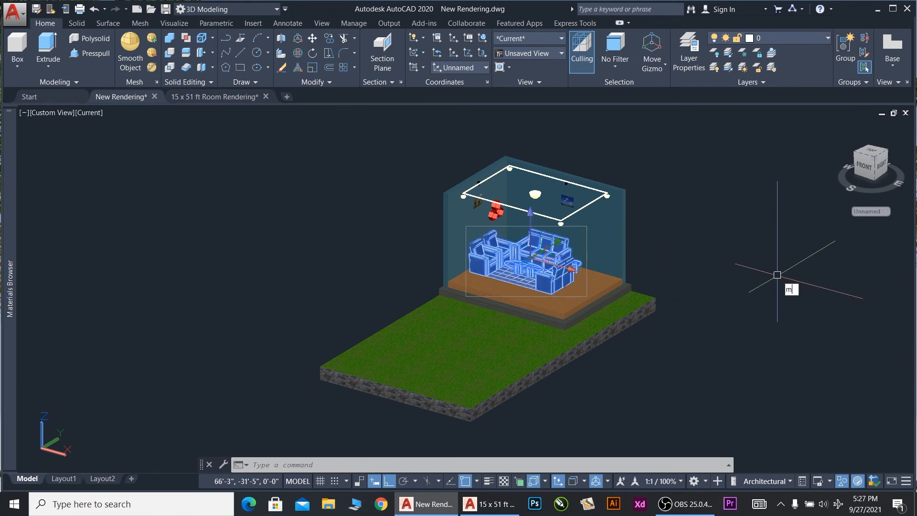
{"action": "type", "text": "m"}
{"action": "key", "text": "Return"}
{"action": "left_click", "coordinate": [745, 274]}
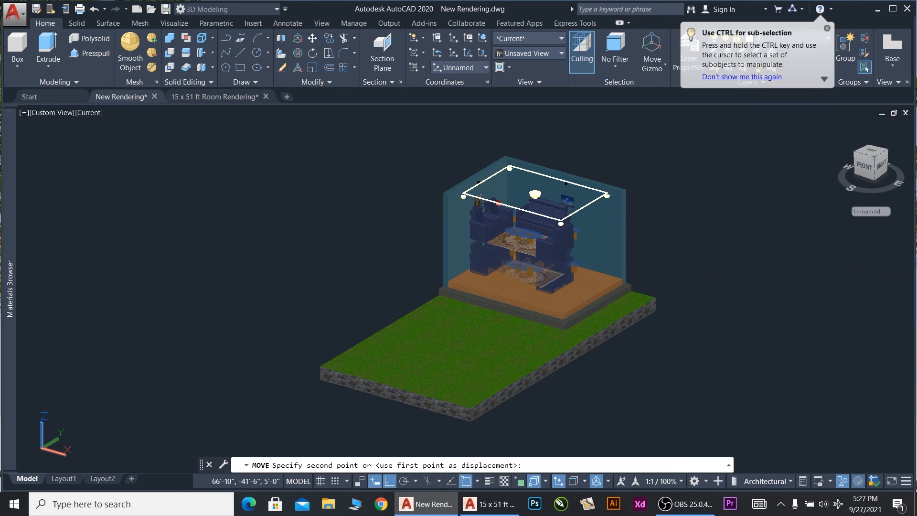
{"action": "key", "text": "Escape"}
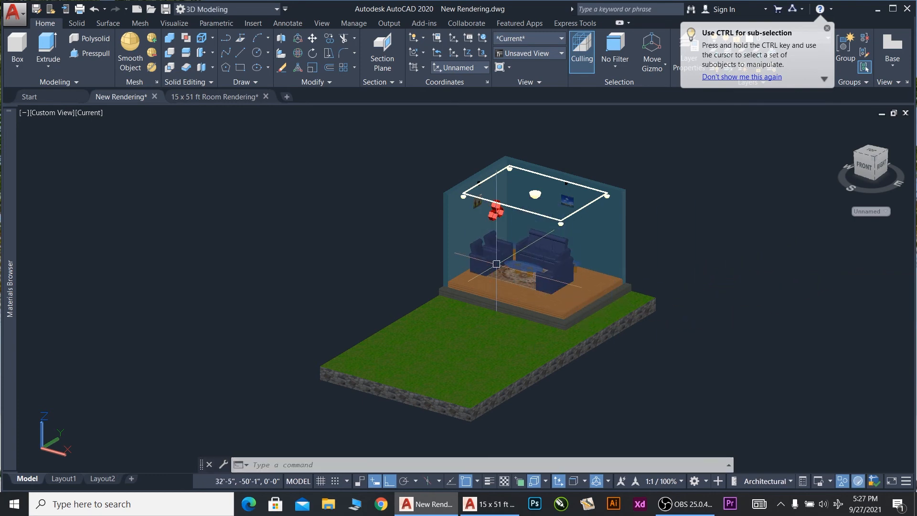
- Move the whole furniture group 18 inches along positive X on the wooden floor, away from the west wall
{"action": "scroll", "coordinate": [497, 260], "scroll_direction": "up", "scroll_amount": 6}
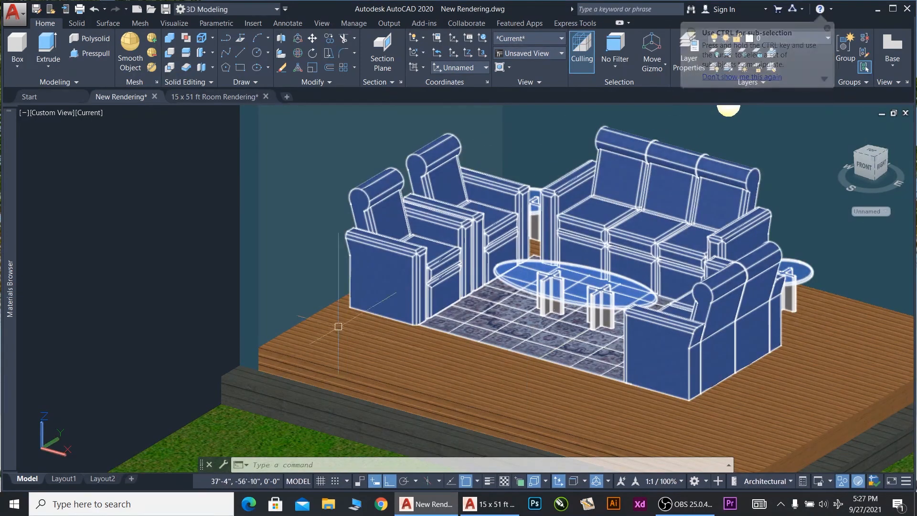
{"action": "key", "text": "Escape"}
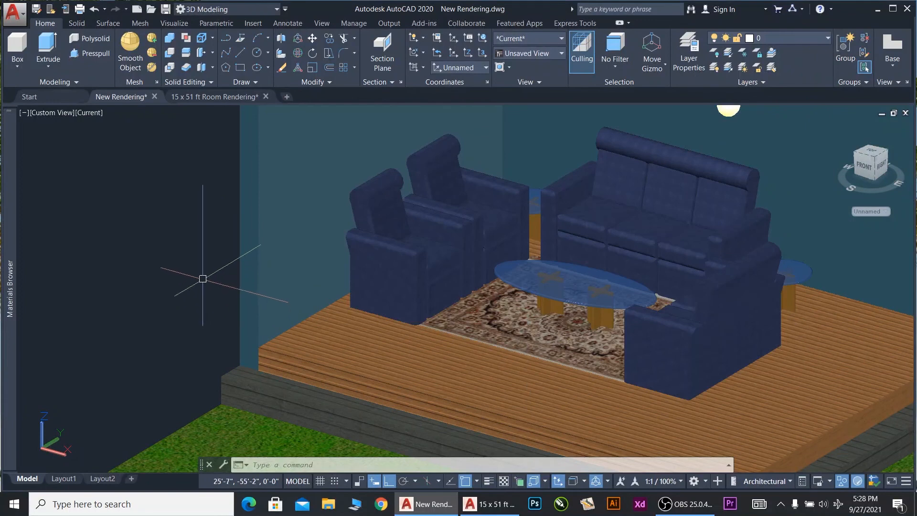
{"action": "scroll", "coordinate": [222, 278], "scroll_direction": "down", "scroll_amount": 2}
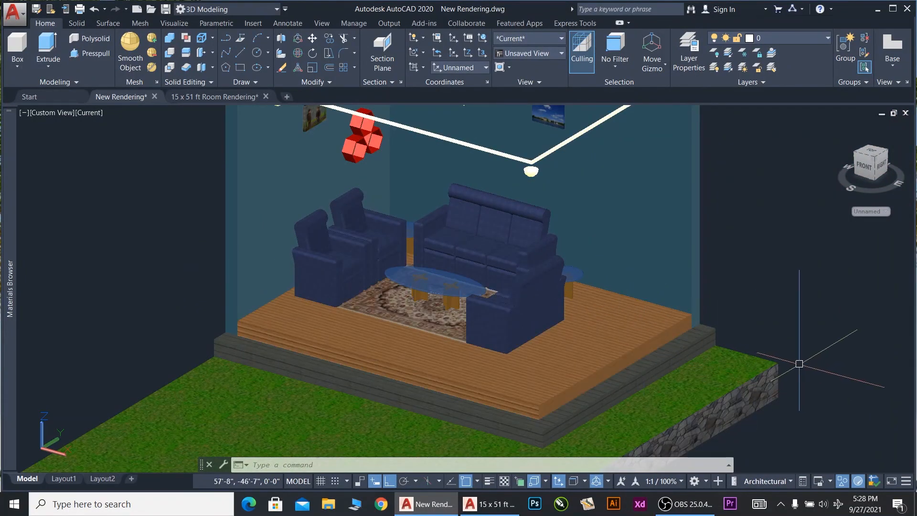
{"action": "scroll", "coordinate": [752, 326], "scroll_direction": "down", "scroll_amount": 6}
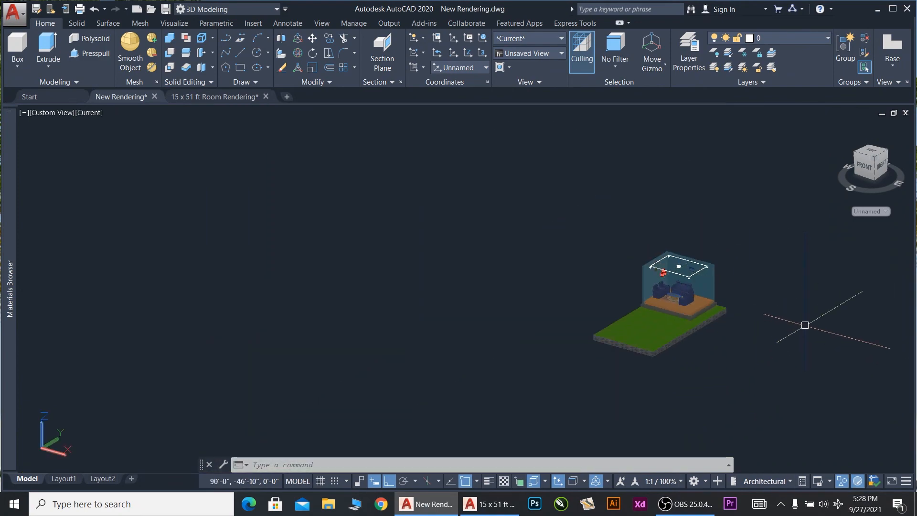
{"action": "scroll", "coordinate": [767, 276], "scroll_direction": "up", "scroll_amount": 4}
{"action": "scroll", "coordinate": [712, 272], "scroll_direction": "up", "scroll_amount": 1}
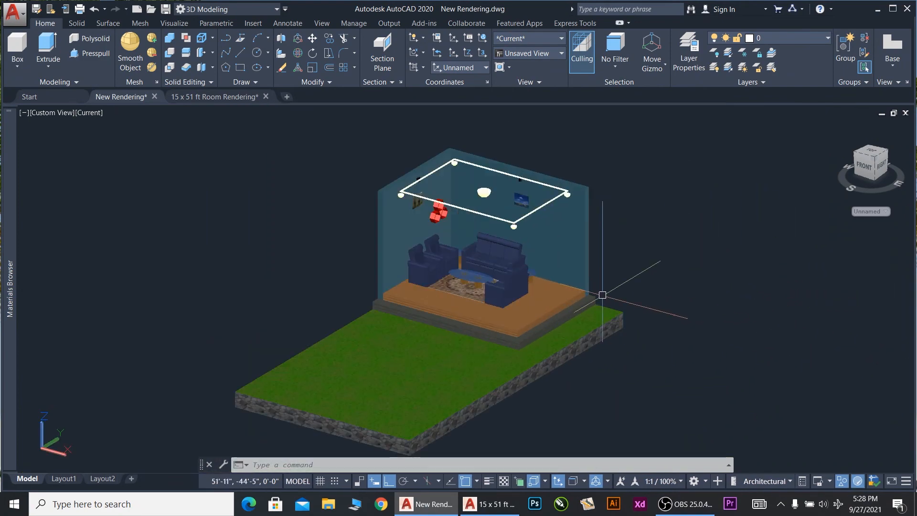
{"action": "left_click", "coordinate": [523, 273]}
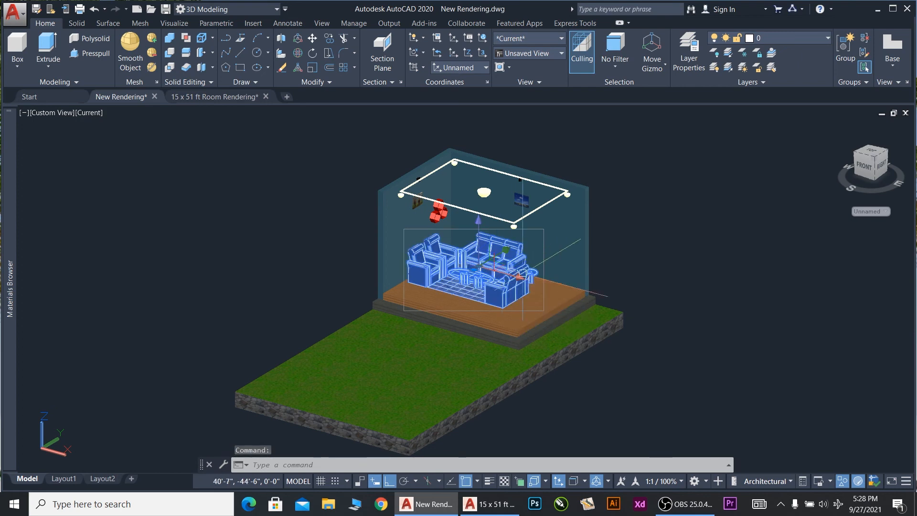
{"action": "type", "text": "M"}
{"action": "key", "text": "Return"}
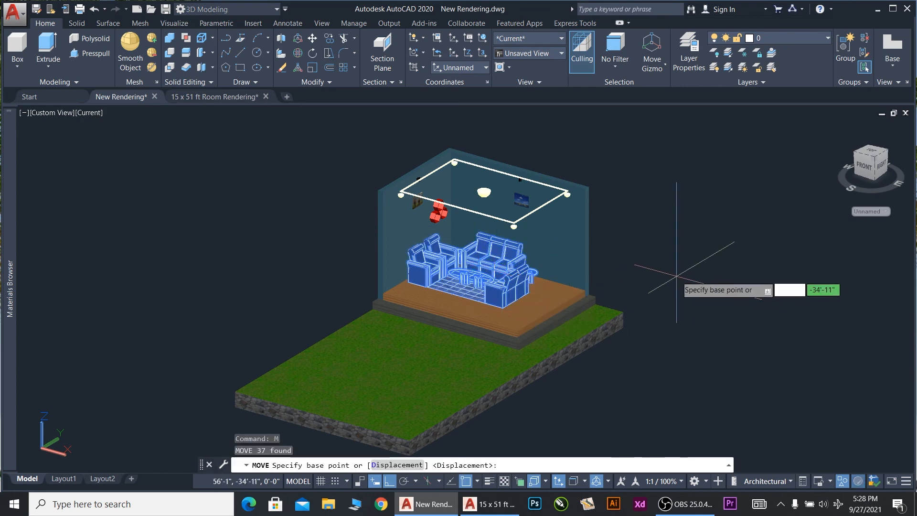
{"action": "left_click", "coordinate": [702, 264]}
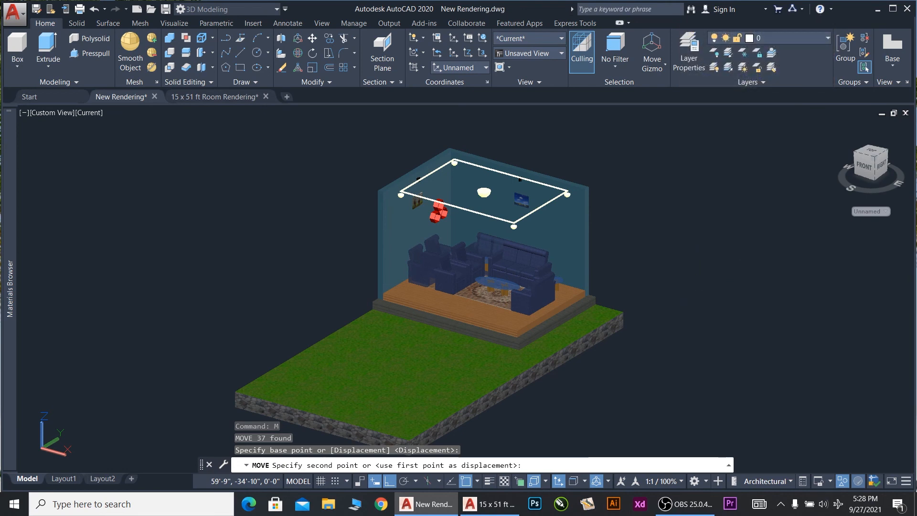
{"action": "type", "text": "18"}
{"action": "key", "text": "Return"}
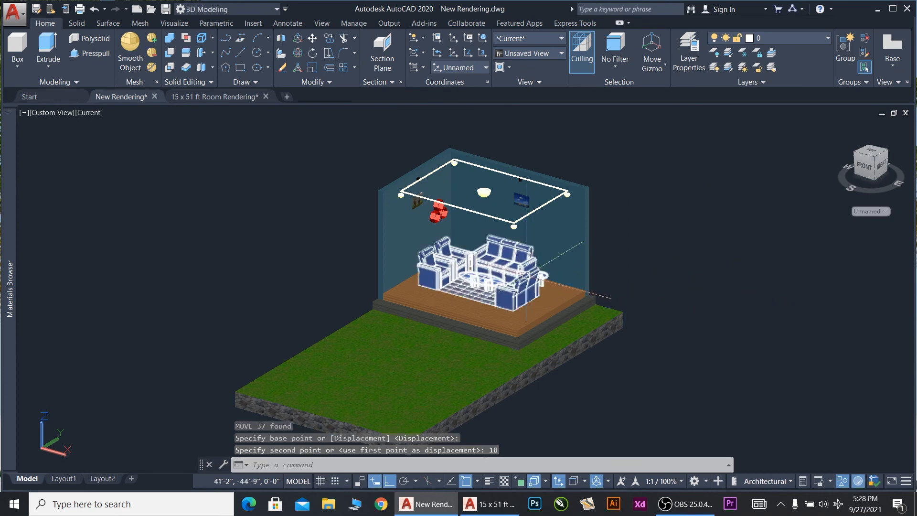
- Shift the furniture group another 18 inches along positive X toward the middle of the floor
{"action": "left_click", "coordinate": [526, 277]}
{"action": "type", "text": "m"}
{"action": "key", "text": "Return"}
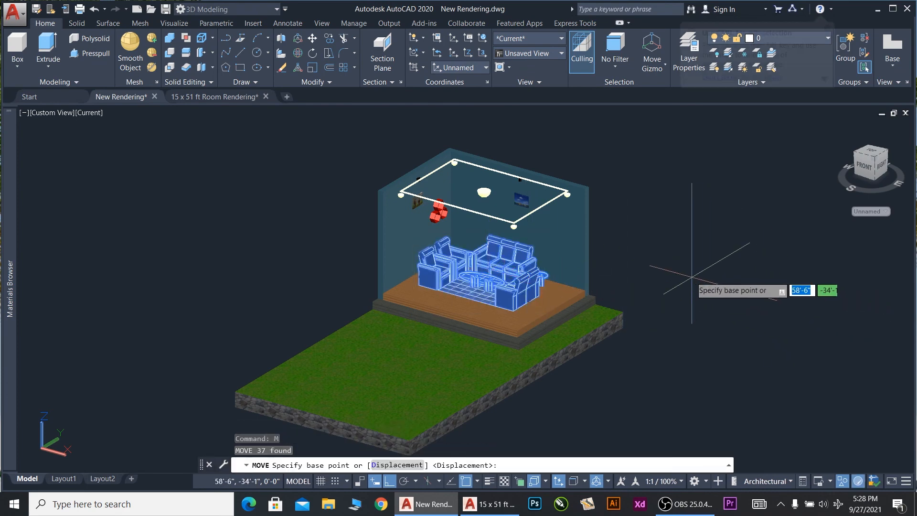
{"action": "left_click", "coordinate": [702, 280]}
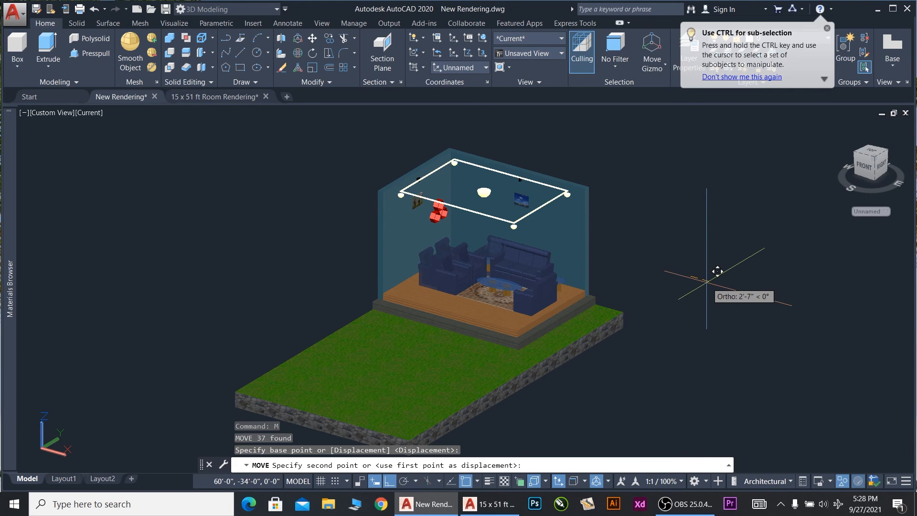
{"action": "type", "text": "18"}
{"action": "key", "text": "Return"}
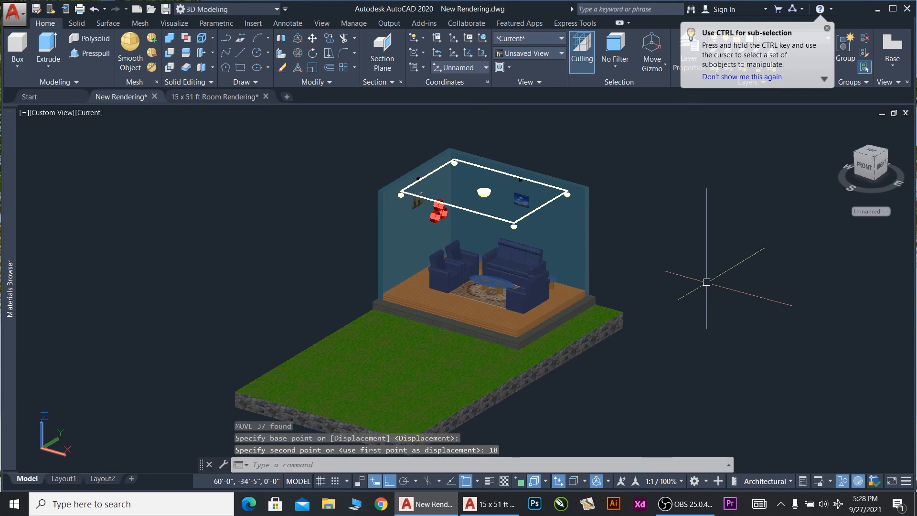
{"action": "key", "text": "Escape"}
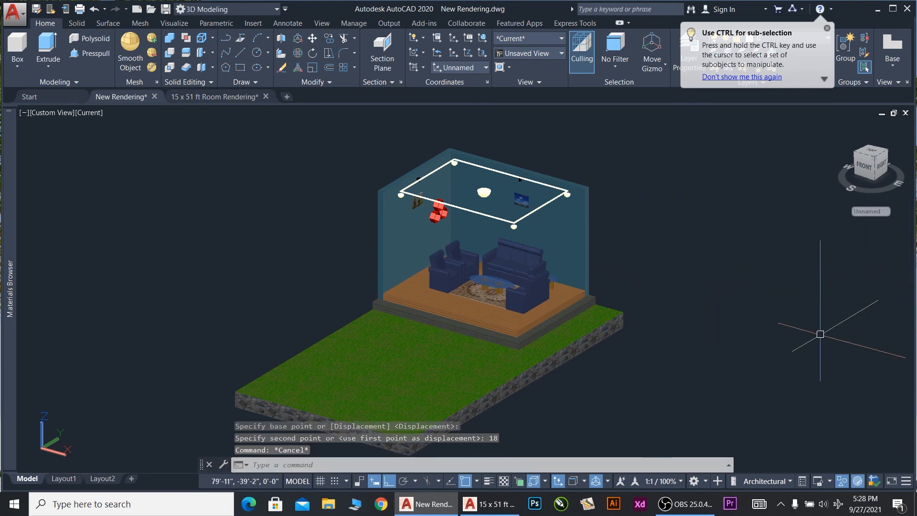
{"action": "key", "text": "Escape"}
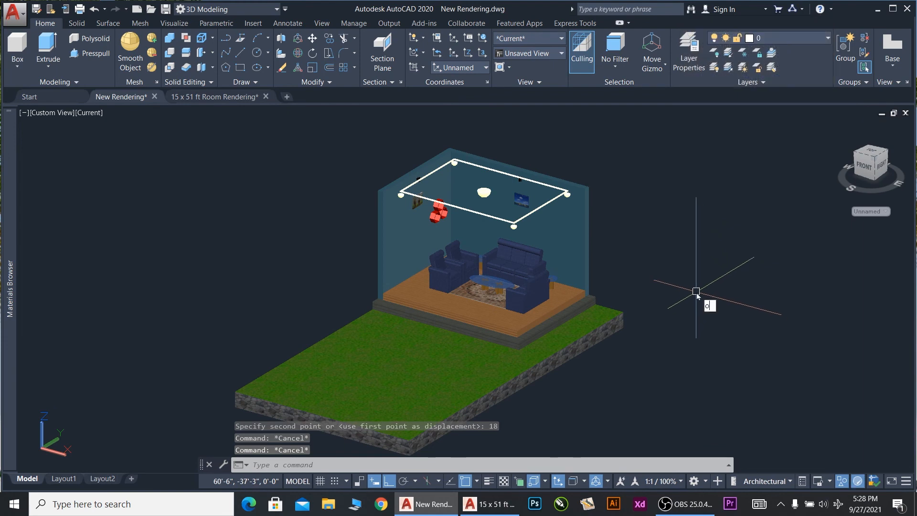
- View the room from above and move the furniture group 6 inches along negative X to centre it on the floor
{"action": "type", "text": "orb"}
{"action": "key", "text": "Return"}
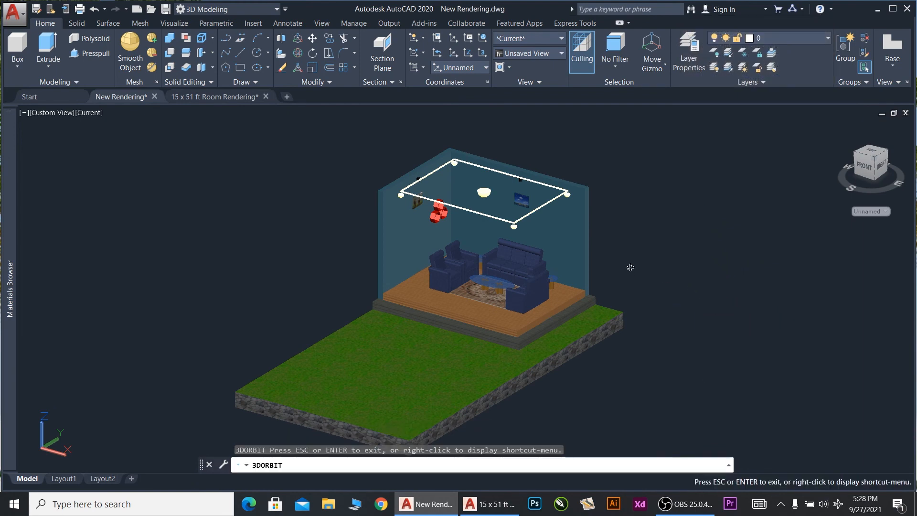
{"action": "left_click_drag", "start_coordinate": [631, 268], "coordinate": [689, 333]}
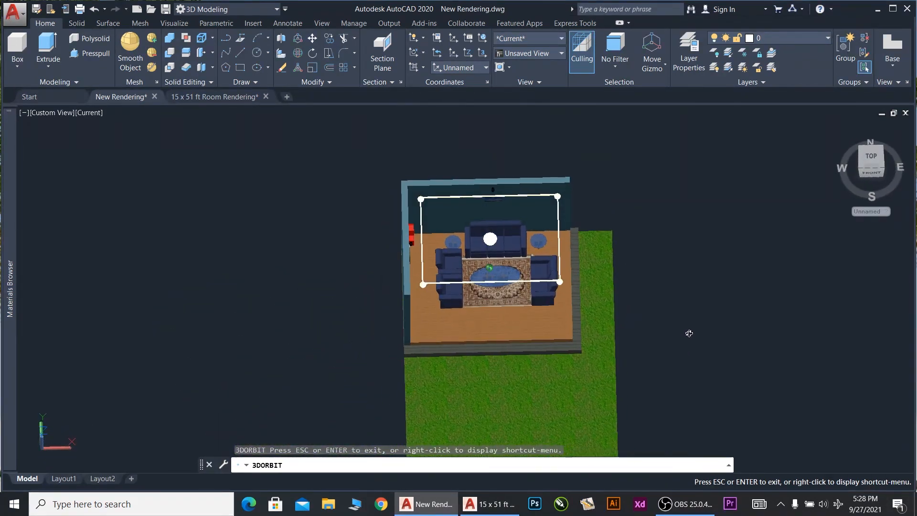
{"action": "key", "text": "Escape"}
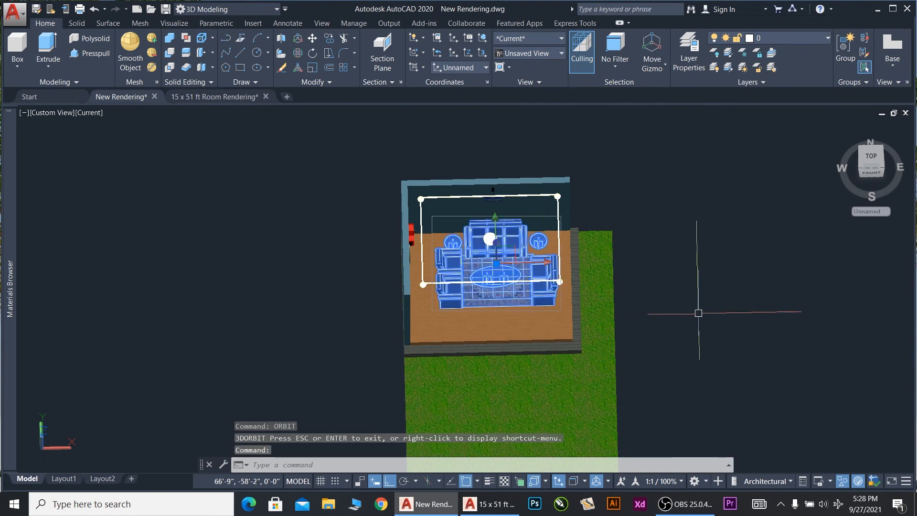
{"action": "key", "text": "Return"}
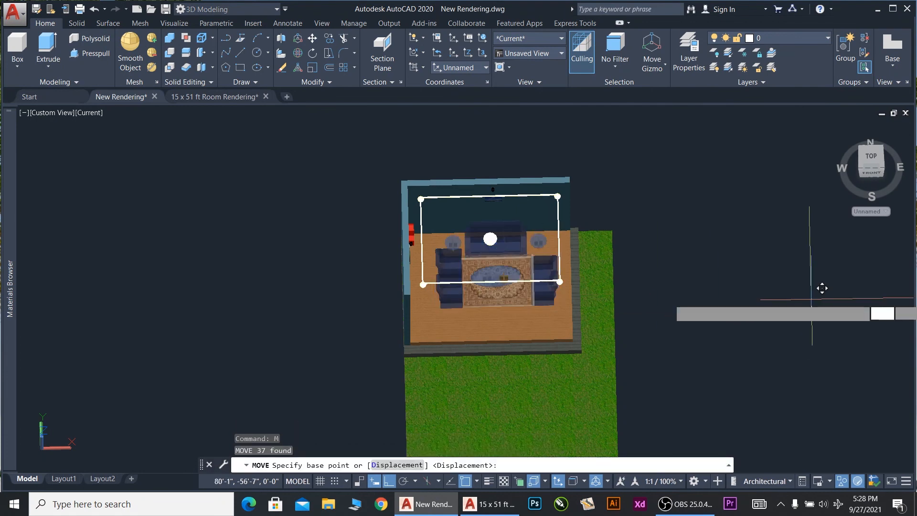
{"action": "left_click", "coordinate": [819, 287]}
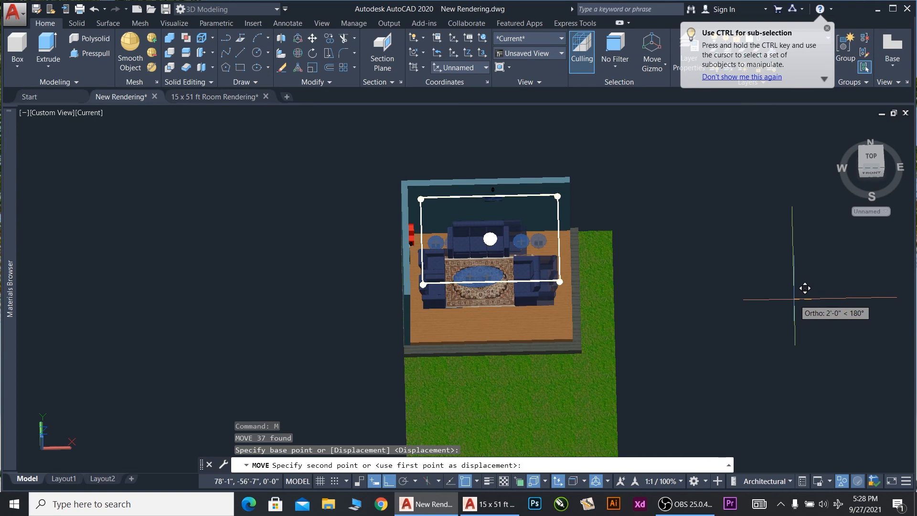
{"action": "type", "text": "6"}
{"action": "key", "text": "Return"}
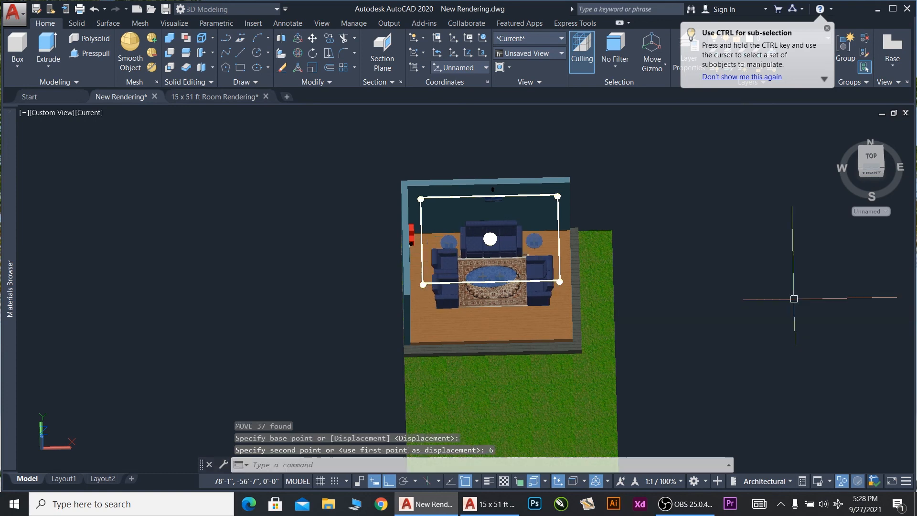
{"action": "key", "text": "Escape"}
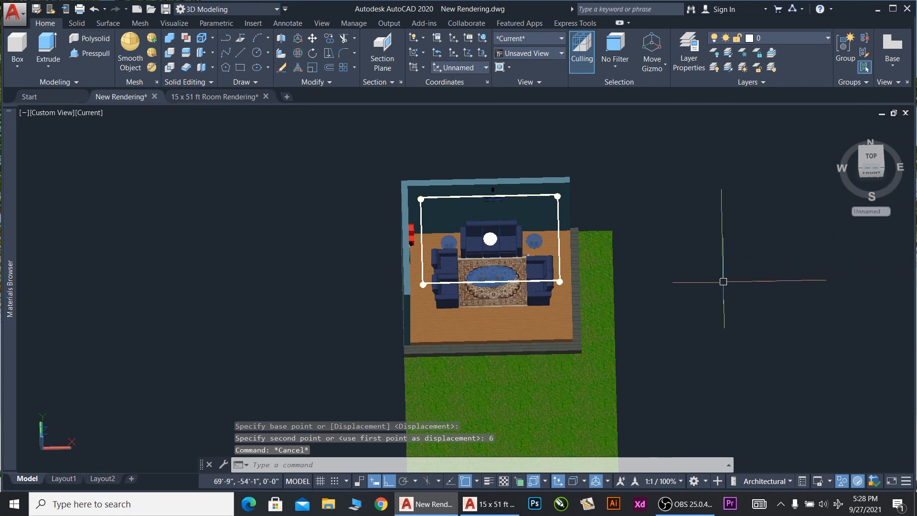
- Examine the lawn's grass texture up close from the front-right corner of the scene
{"action": "type", "text": "or"}
{"action": "key", "text": "Return"}
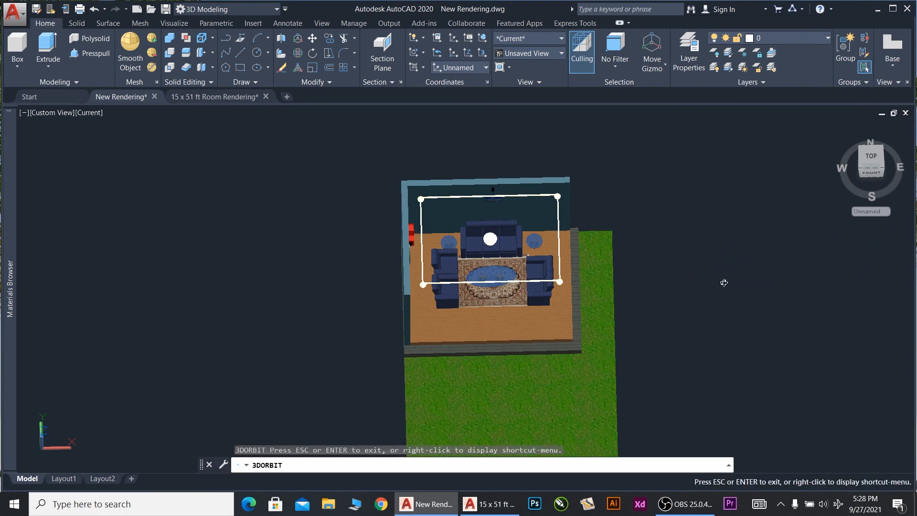
{"action": "left_click_drag", "start_coordinate": [705, 306], "coordinate": [430, 409]}
{"action": "scroll", "coordinate": [430, 409], "scroll_direction": "up", "scroll_amount": 10}
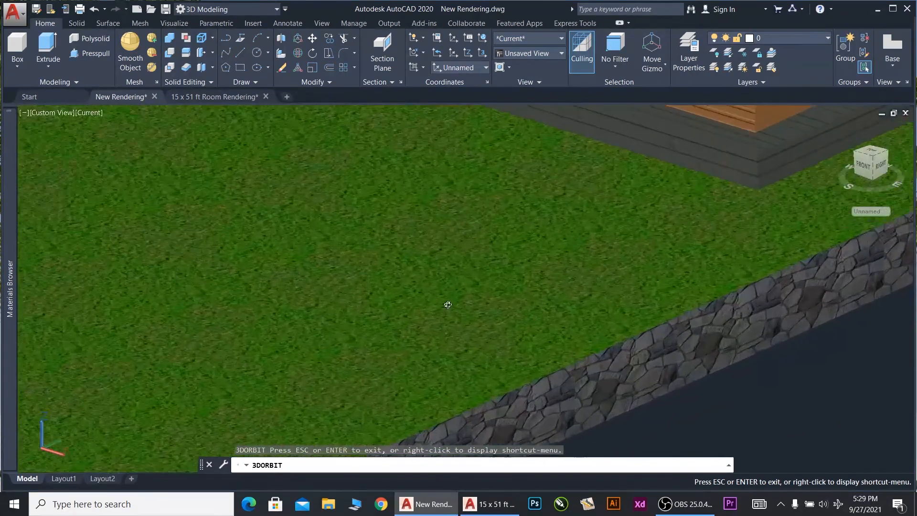
{"action": "scroll", "coordinate": [450, 304], "scroll_direction": "up", "scroll_amount": 6}
{"action": "scroll", "coordinate": [453, 304], "scroll_direction": "down", "scroll_amount": 4}
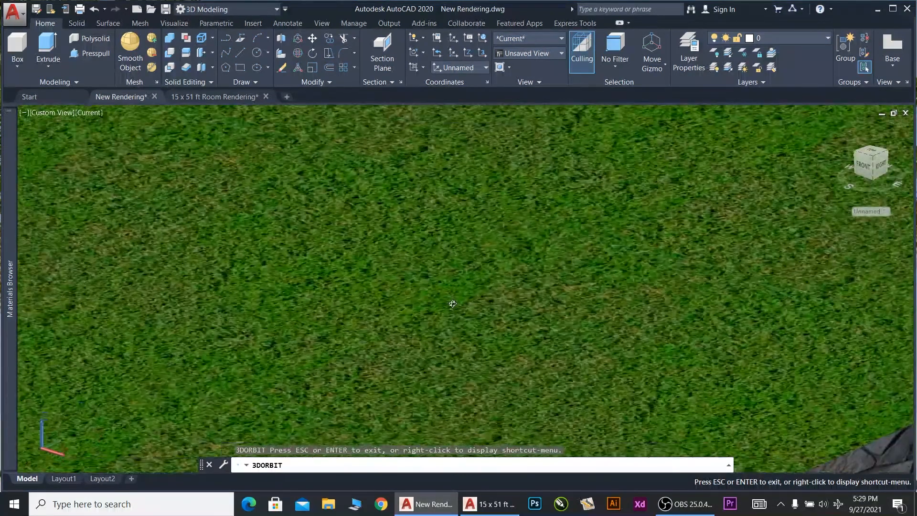
{"action": "scroll", "coordinate": [453, 304], "scroll_direction": "down", "scroll_amount": 6}
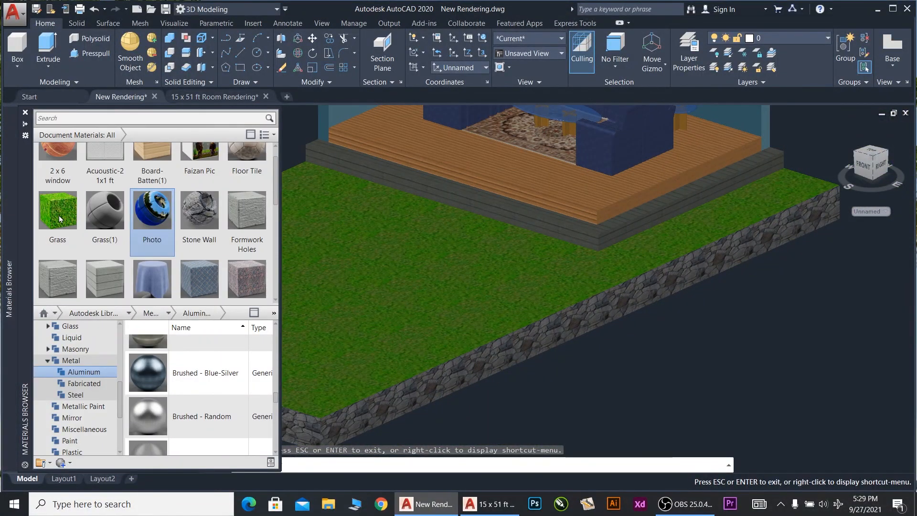
{"action": "key", "text": "Escape"}
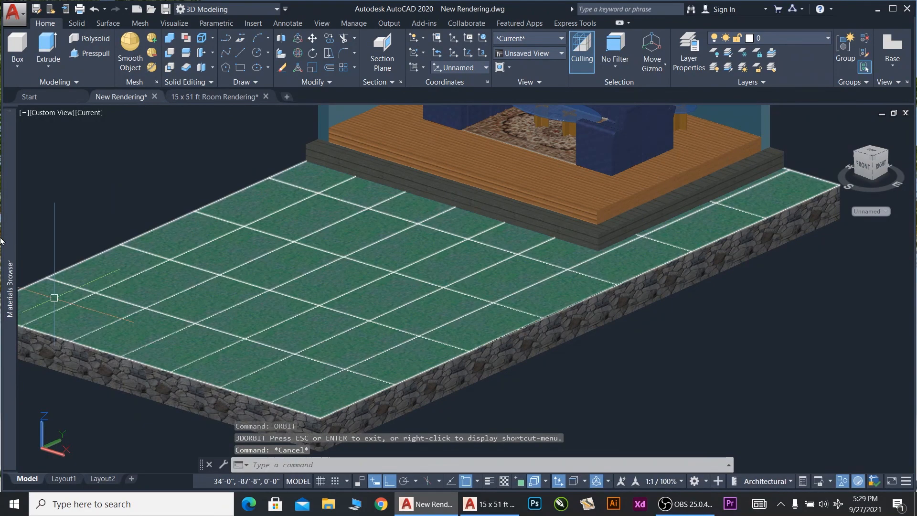
- Edit the Grass material's 09-GroundCover.JPG texture to a 15'-0" by 15'-0" sample size and check it on the lawn
{"action": "mouse_move", "coordinate": [12, 245]}
{"action": "right_click", "coordinate": [63, 208]}
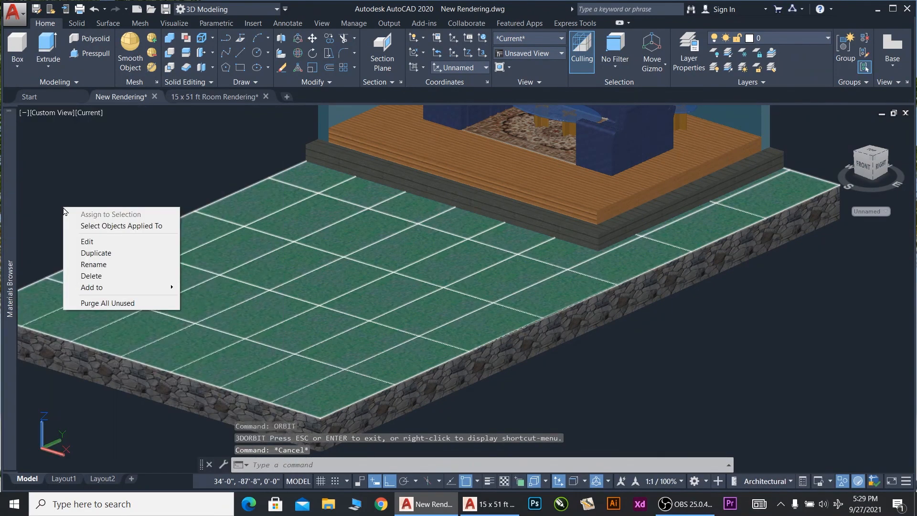
{"action": "left_click", "coordinate": [91, 243]}
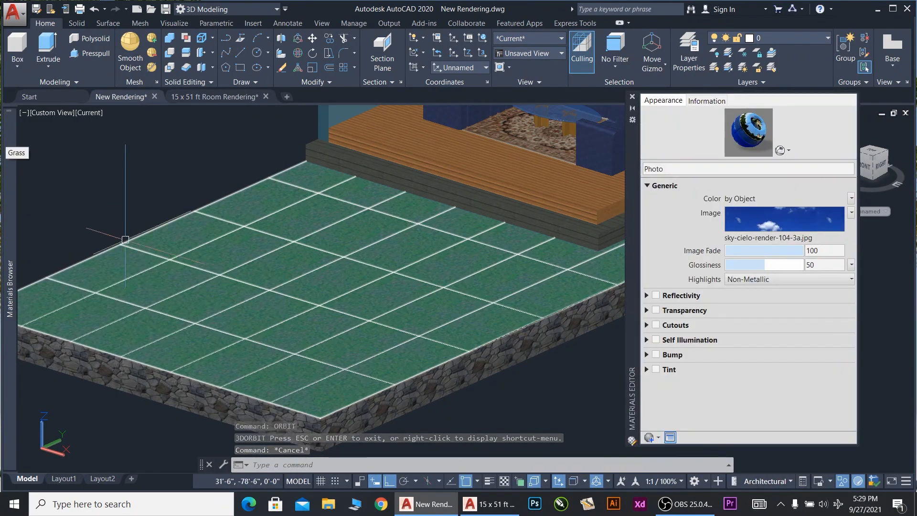
{"action": "left_click", "coordinate": [789, 226]}
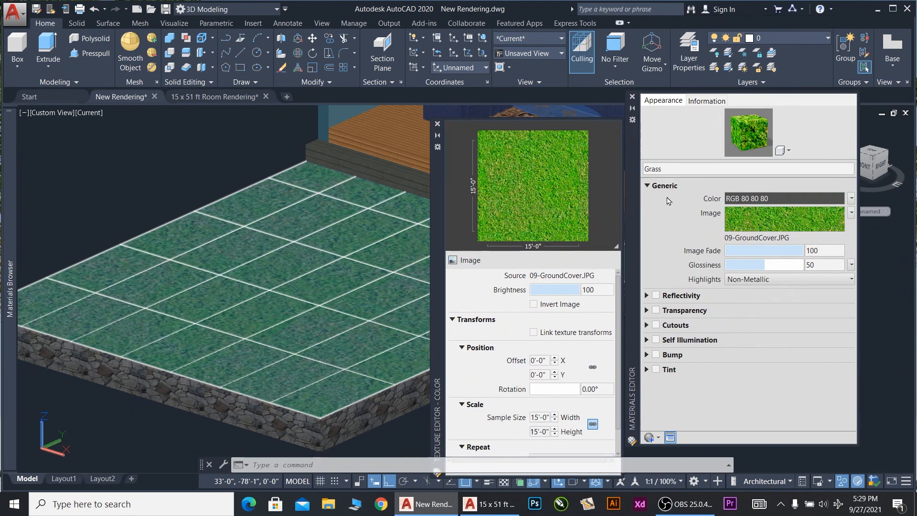
{"action": "left_click", "coordinate": [437, 124]}
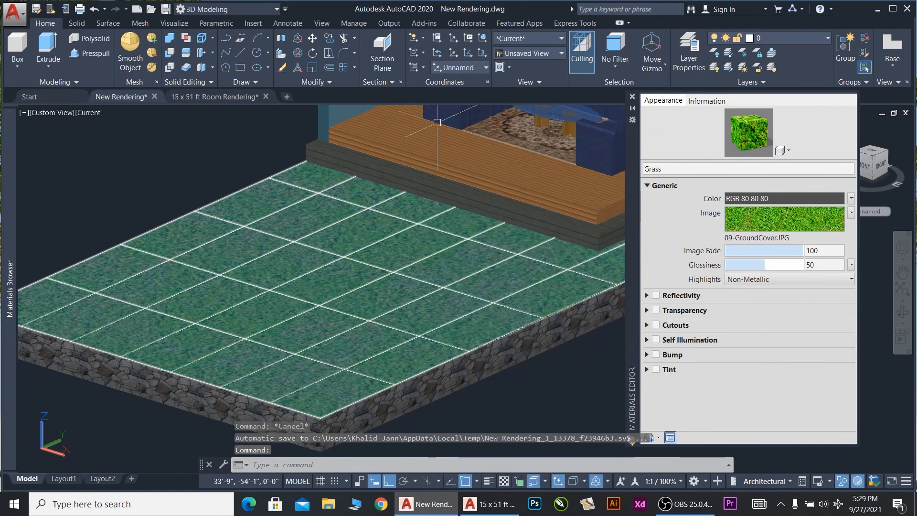
{"action": "scroll", "coordinate": [412, 349], "scroll_direction": "up", "scroll_amount": 3}
{"action": "scroll", "coordinate": [411, 349], "scroll_direction": "down", "scroll_amount": 5}
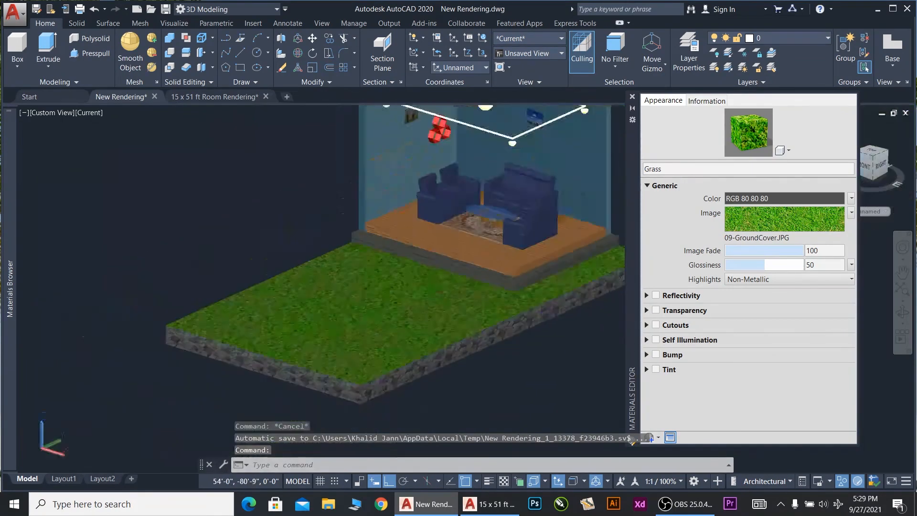
{"action": "scroll", "coordinate": [411, 344], "scroll_direction": "up", "scroll_amount": 7}
{"action": "scroll", "coordinate": [410, 345], "scroll_direction": "down", "scroll_amount": 7}
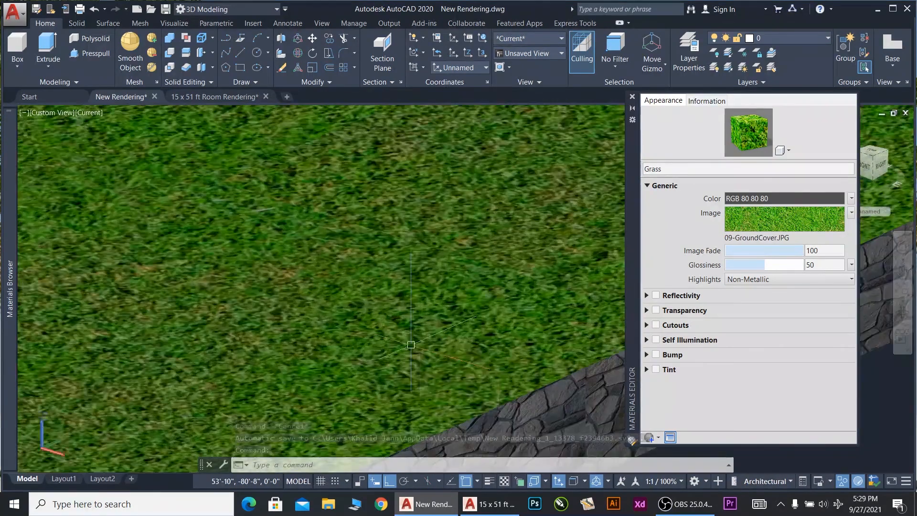
- Close the Materials Editor and examine the furnished room with its ceiling lights, wall pictures and hexagonal shelves
{"action": "left_click", "coordinate": [633, 99]}
{"action": "scroll", "coordinate": [550, 301], "scroll_direction": "up", "scroll_amount": 4}
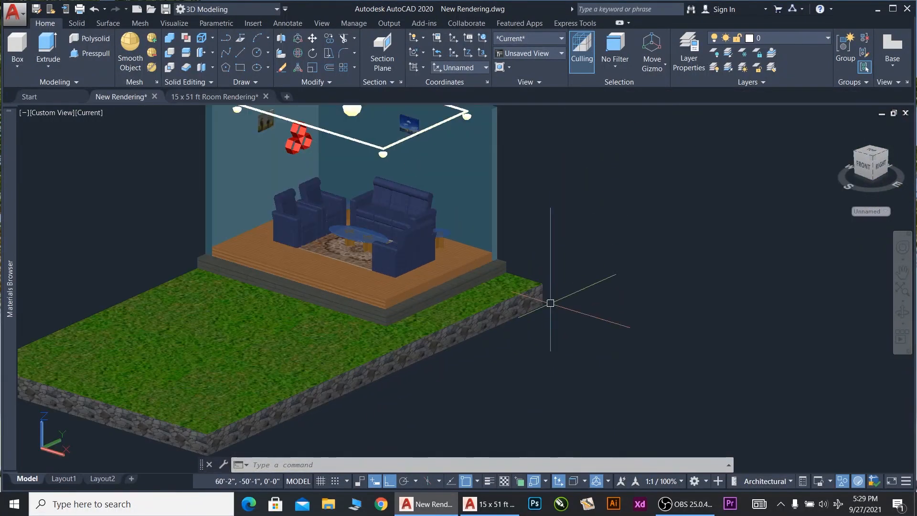
{"action": "scroll", "coordinate": [550, 303], "scroll_direction": "down", "scroll_amount": 5}
{"action": "scroll", "coordinate": [537, 239], "scroll_direction": "up", "scroll_amount": 3}
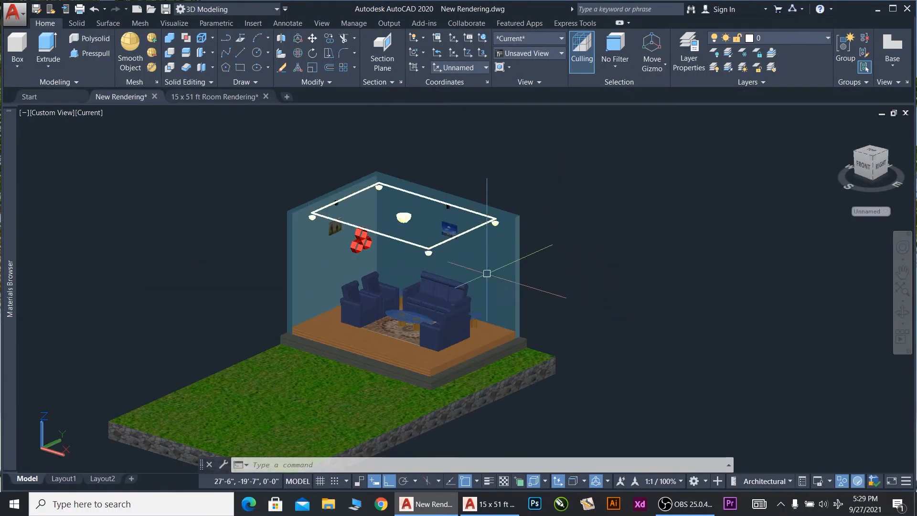
{"action": "scroll", "coordinate": [425, 342], "scroll_direction": "up", "scroll_amount": 2}
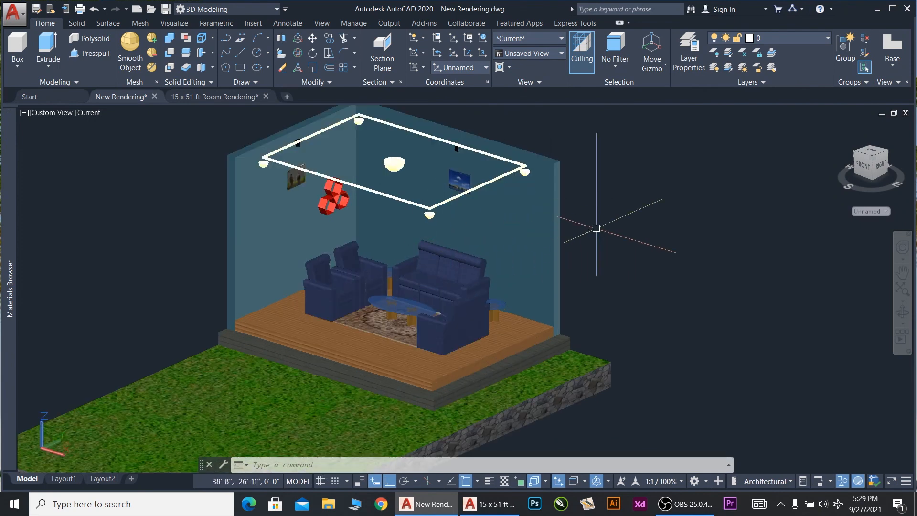
{"action": "scroll", "coordinate": [596, 228], "scroll_direction": "up", "scroll_amount": 2}
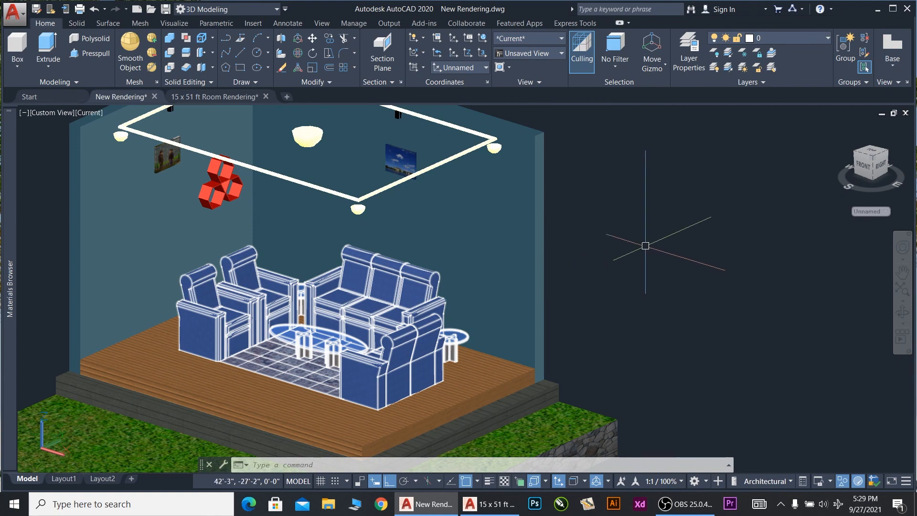
{"action": "scroll", "coordinate": [640, 234], "scroll_direction": "down", "scroll_amount": 3}
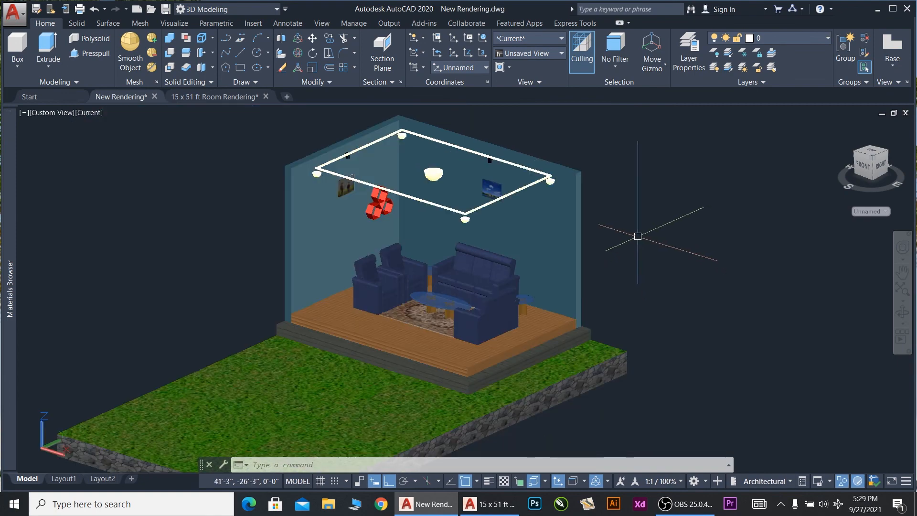
{"action": "scroll", "coordinate": [488, 138], "scroll_direction": "up", "scroll_amount": 4}
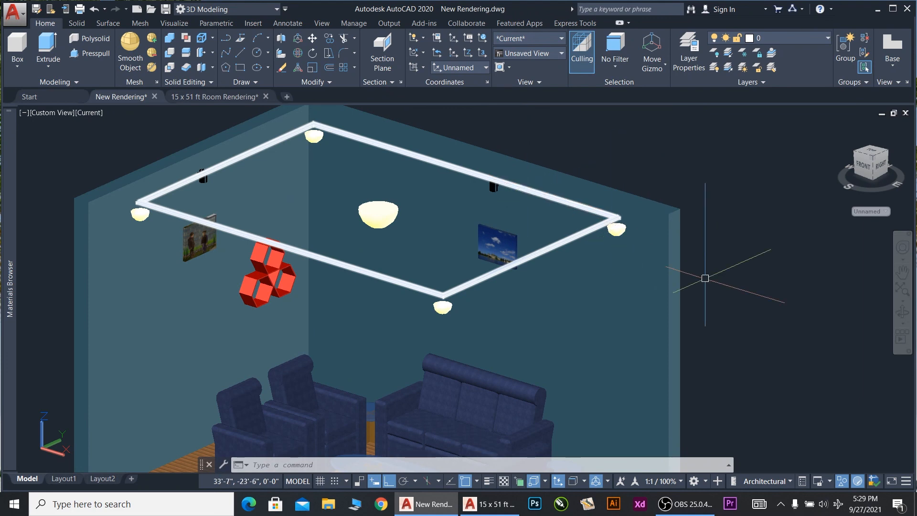
{"action": "scroll", "coordinate": [707, 296], "scroll_direction": "down", "scroll_amount": 5}
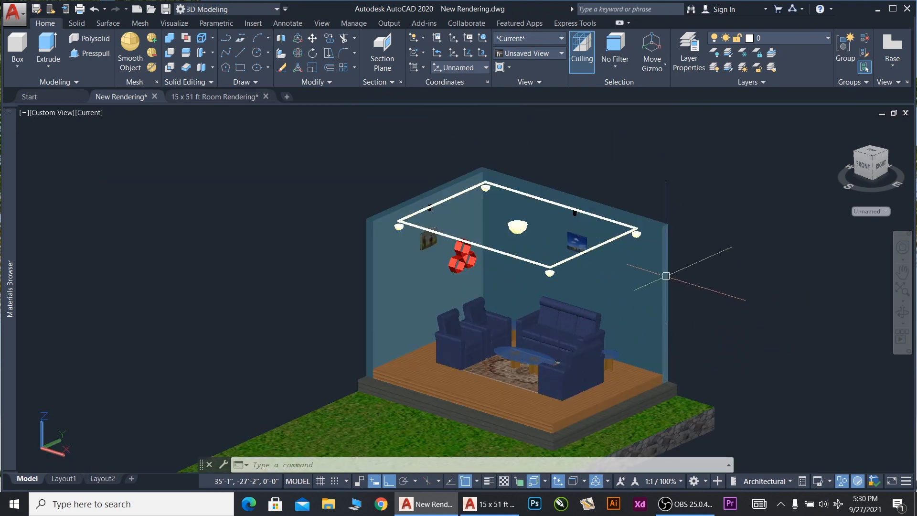
{"action": "scroll", "coordinate": [700, 235], "scroll_direction": "up", "scroll_amount": 2}
{"action": "scroll", "coordinate": [566, 203], "scroll_direction": "up", "scroll_amount": 3}
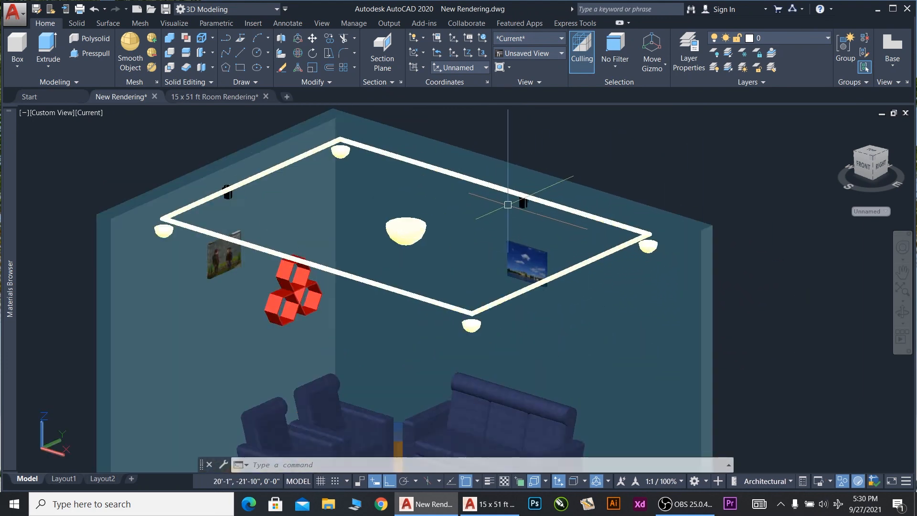
{"action": "scroll", "coordinate": [531, 179], "scroll_direction": "down", "scroll_amount": 2}
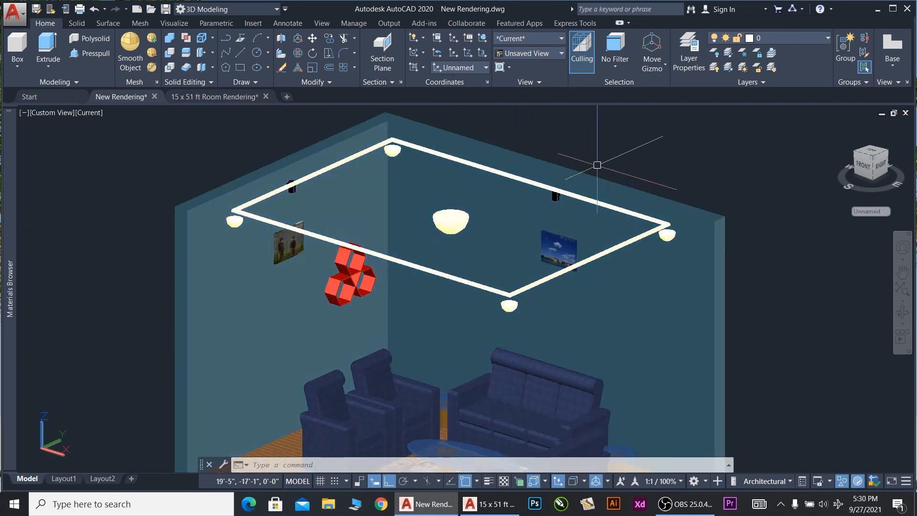
{"action": "scroll", "coordinate": [596, 165], "scroll_direction": "up", "scroll_amount": 3}
{"action": "scroll", "coordinate": [597, 164], "scroll_direction": "down", "scroll_amount": 4}
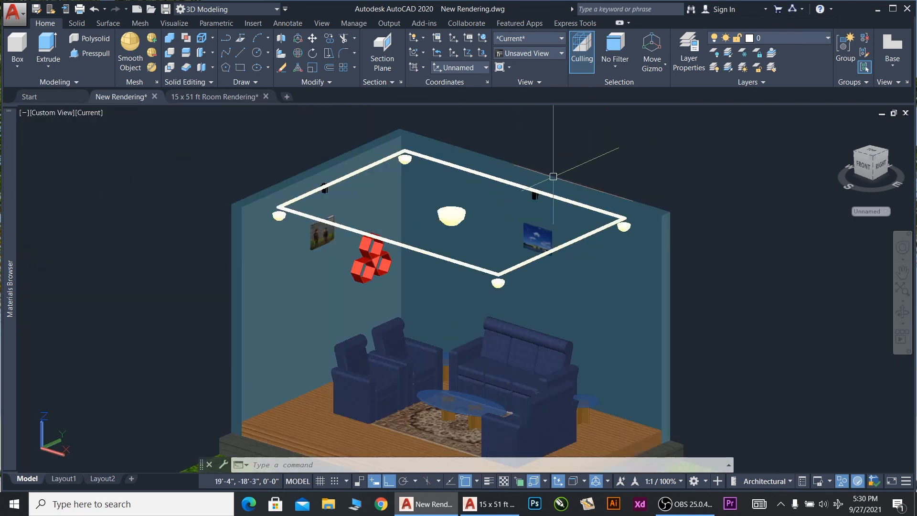
{"action": "scroll", "coordinate": [718, 320], "scroll_direction": "up", "scroll_amount": 2}
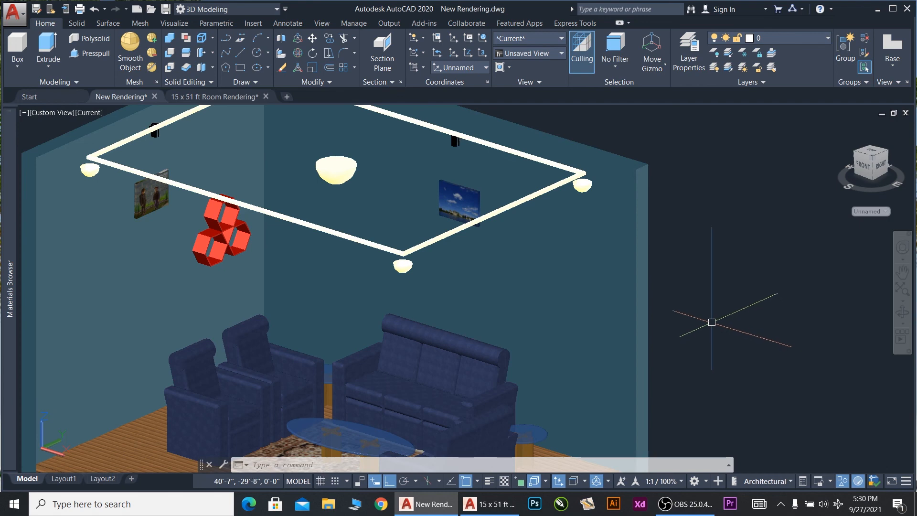
- End the object isolation to bring back the hidden roof objects above the room
{"action": "scroll", "coordinate": [706, 209], "scroll_direction": "down", "scroll_amount": 5}
{"action": "scroll", "coordinate": [802, 239], "scroll_direction": "up", "scroll_amount": 3}
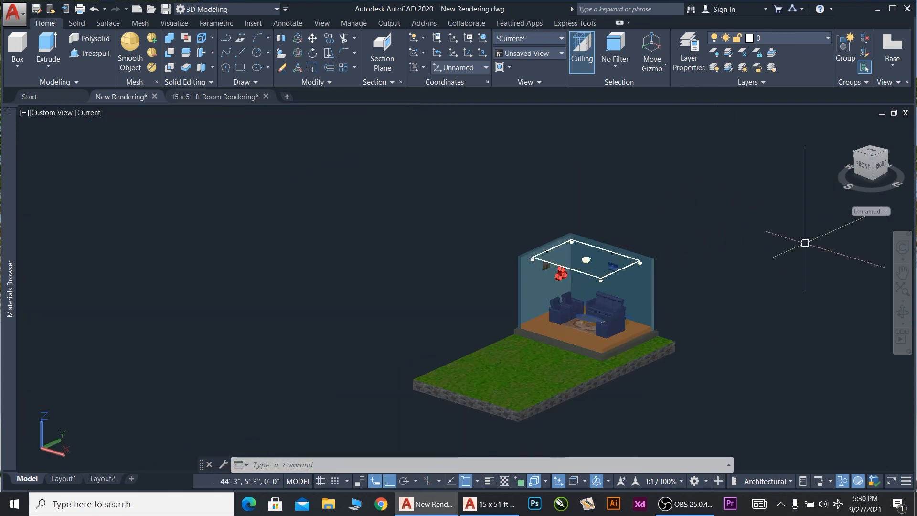
{"action": "left_click", "coordinate": [843, 481]}
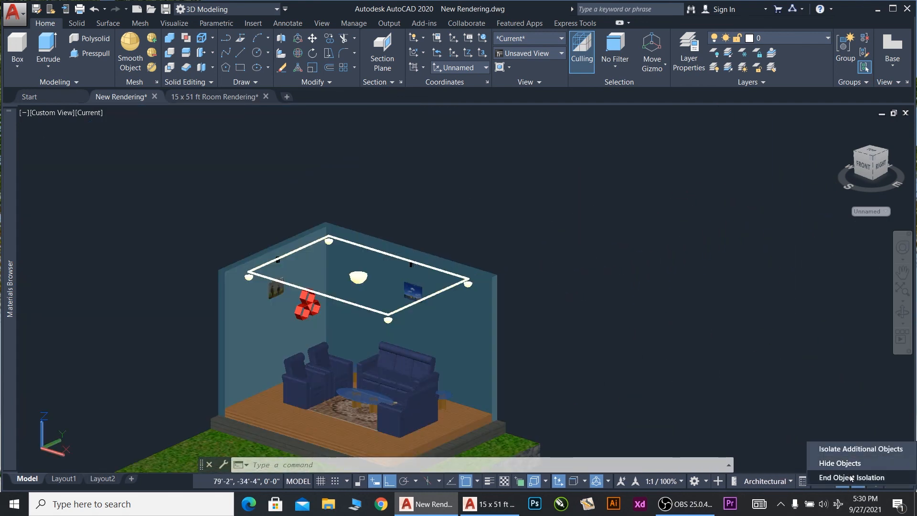
{"action": "left_click", "coordinate": [828, 478]}
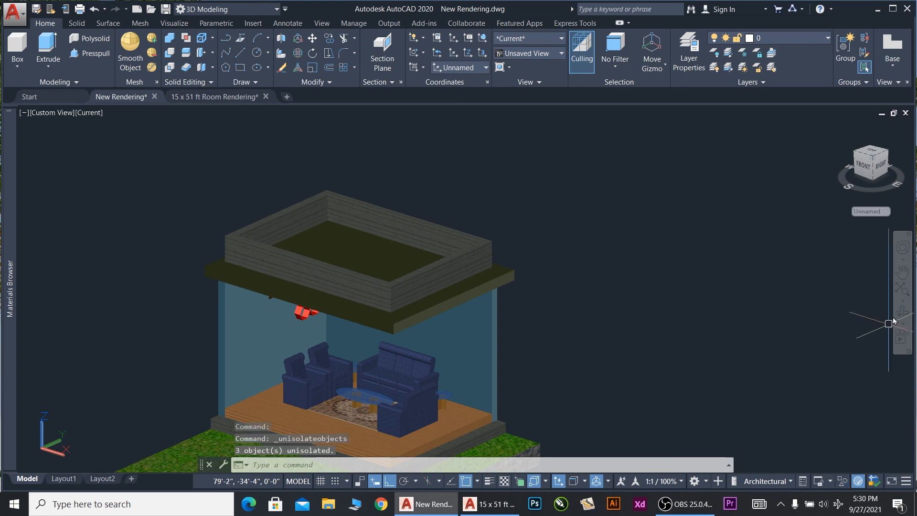
- Orbit to a low view from the front-right and examine the red hexagonal wall shelves and the pictures beneath the roof
{"action": "mouse_move", "coordinate": [602, 329]}
{"action": "middle_mouse_down", "text": "shift"}
{"action": "mouse_move", "coordinate": [579, 327]}
{"action": "mouse_move", "coordinate": [580, 281]}
{"action": "mouse_move", "coordinate": [616, 311]}
{"action": "mouse_move", "coordinate": [508, 290]}
{"action": "mouse_move", "coordinate": [502, 300]}
{"action": "mouse_move", "coordinate": [587, 342]}
{"action": "mouse_move", "coordinate": [606, 321]}
{"action": "mouse_move", "coordinate": [587, 315]}
{"action": "mouse_move", "coordinate": [569, 350]}
{"action": "mouse_move", "coordinate": [624, 336]}
{"action": "mouse_move", "coordinate": [610, 341]}
{"action": "mouse_move", "coordinate": [600, 323]}
{"action": "mouse_move", "coordinate": [567, 331]}
{"action": "middle_mouse_up", "text": "shift"}
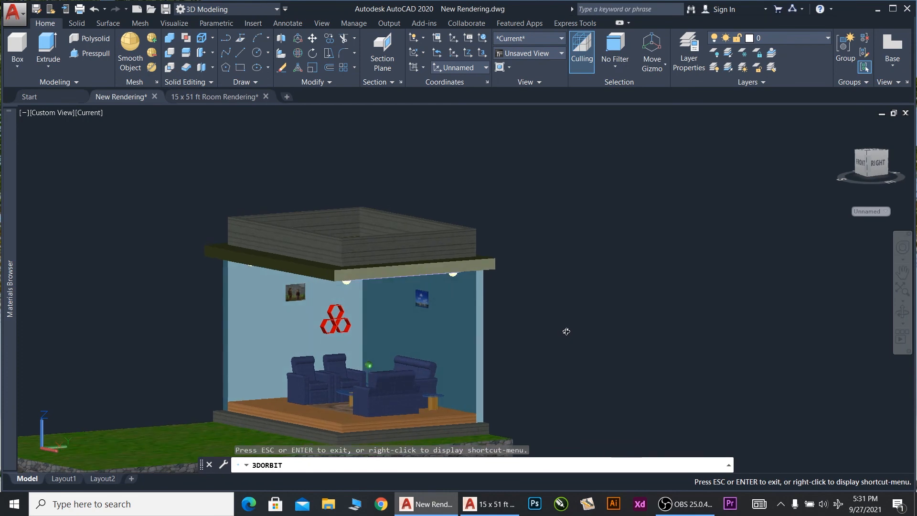
{"action": "scroll", "coordinate": [335, 319], "scroll_direction": "up", "scroll_amount": 10}
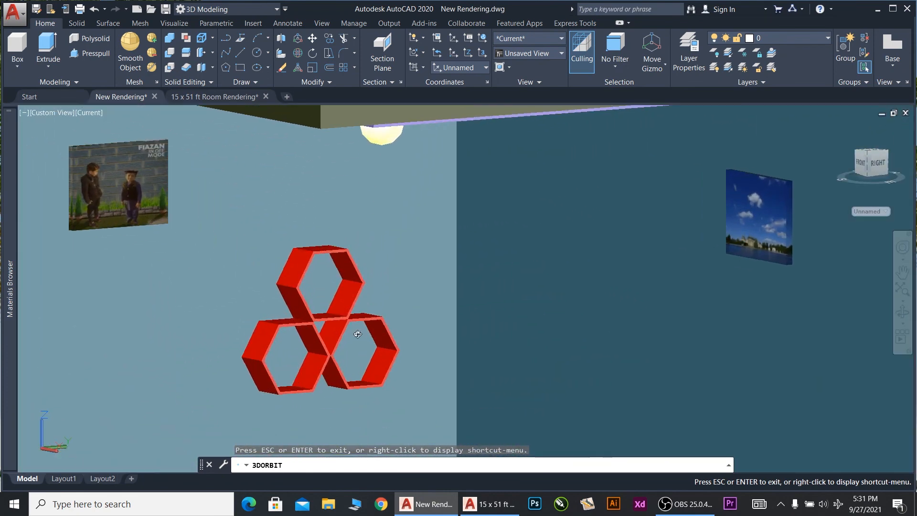
{"action": "scroll", "coordinate": [350, 367], "scroll_direction": "down", "scroll_amount": 10}
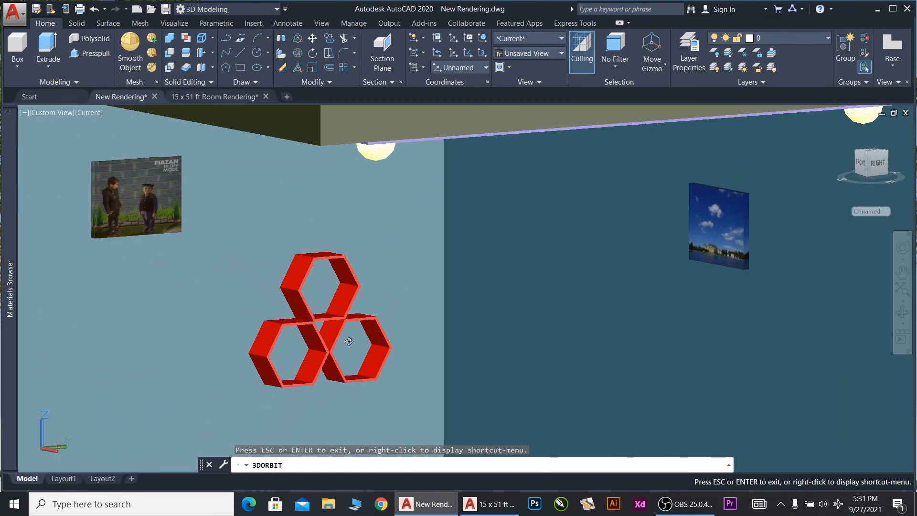
{"action": "scroll", "coordinate": [349, 341], "scroll_direction": "down", "scroll_amount": 6}
{"action": "scroll", "coordinate": [334, 347], "scroll_direction": "up", "scroll_amount": 3}
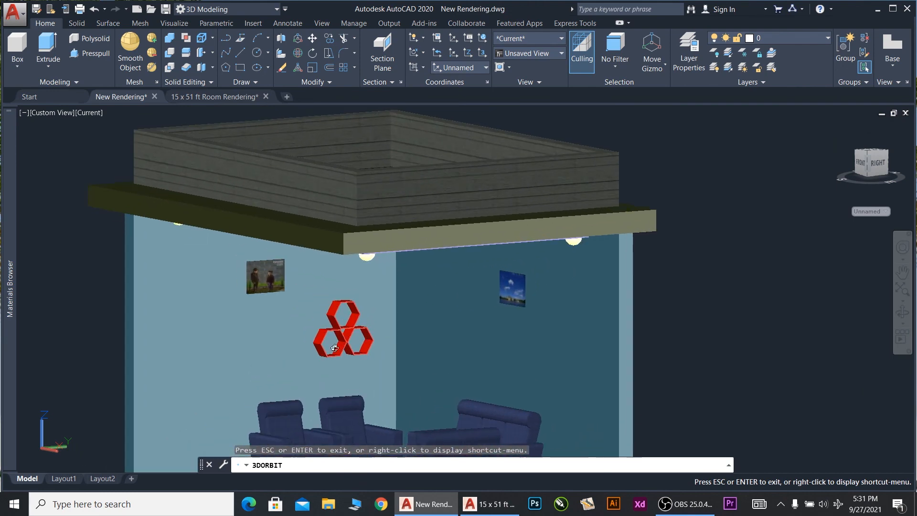
{"action": "scroll", "coordinate": [287, 349], "scroll_direction": "up", "scroll_amount": 5}
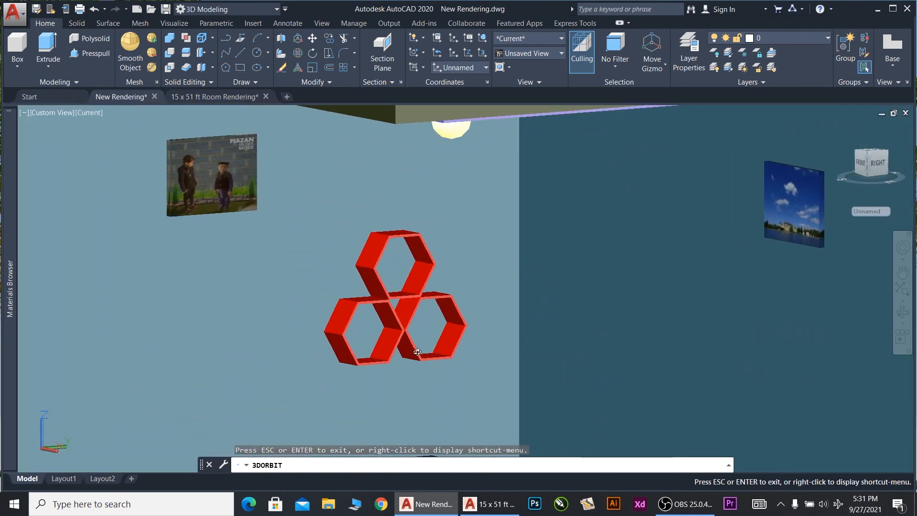
{"action": "left_click_drag", "start_coordinate": [421, 342], "coordinate": [445, 315]}
{"action": "scroll", "coordinate": [454, 288], "scroll_direction": "down", "scroll_amount": 10}
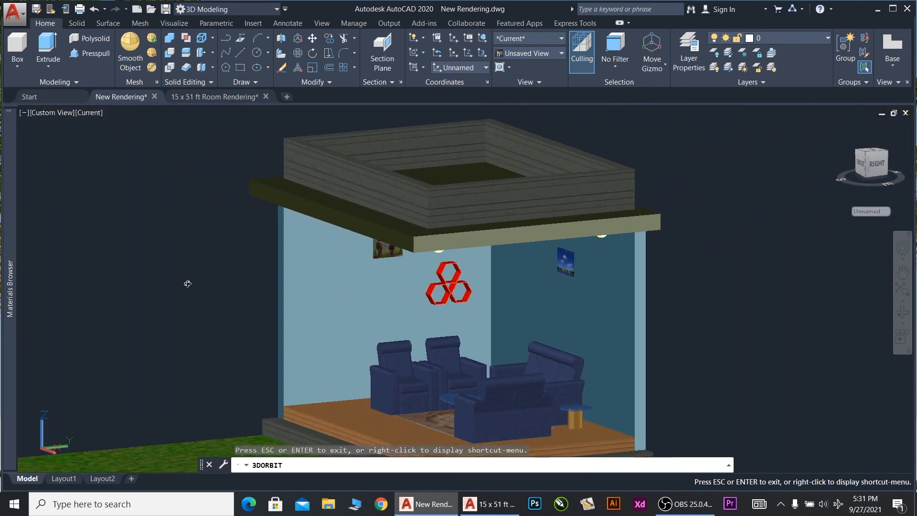
{"action": "key", "text": "Escape"}
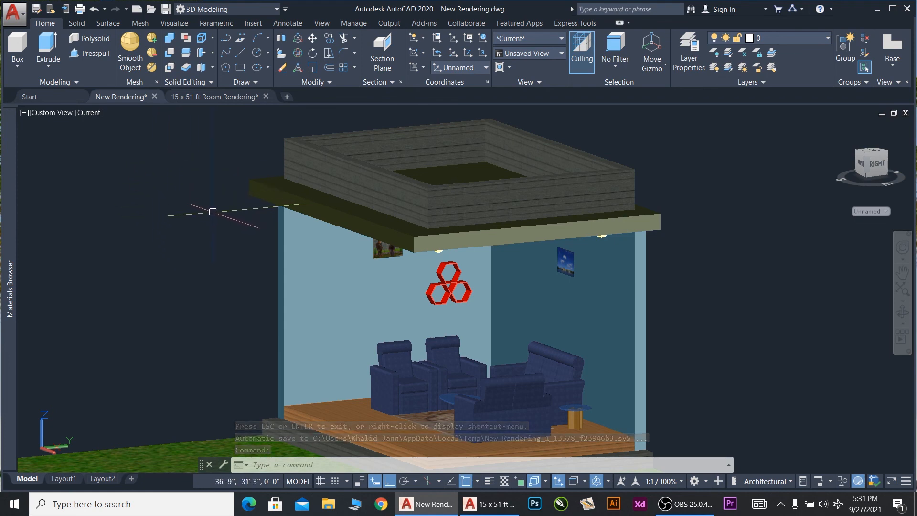
{"action": "type", "text": "pl"}
{"action": "key", "text": "Return"}
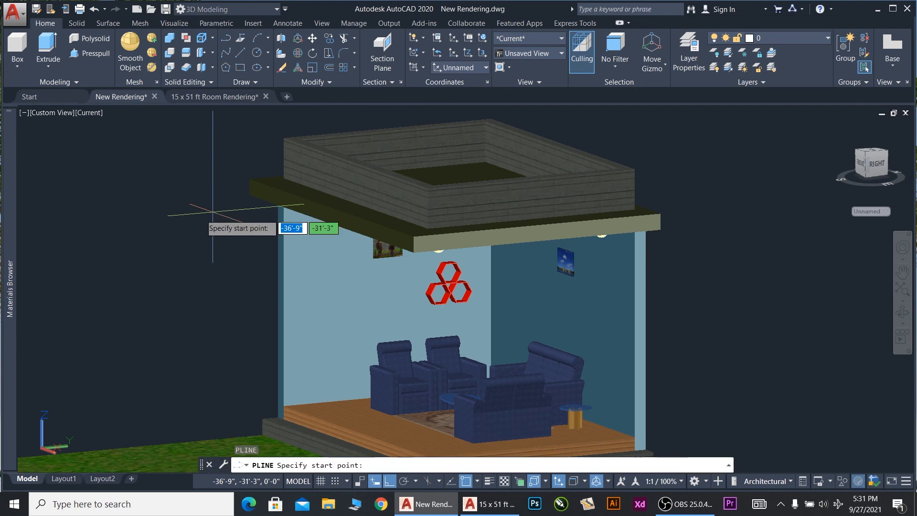
{"action": "left_click", "coordinate": [157, 231]}
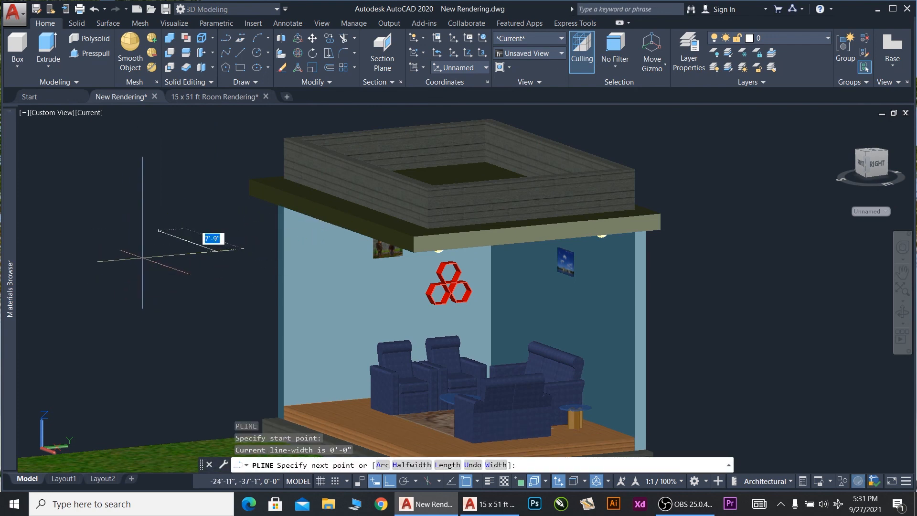
{"action": "key", "text": "Escape"}
- Check the hexagonal wall shelves up close, then orbit to a raised front-right view of the whole building and lawn
{"action": "scroll", "coordinate": [249, 272], "scroll_direction": "down", "scroll_amount": 5}
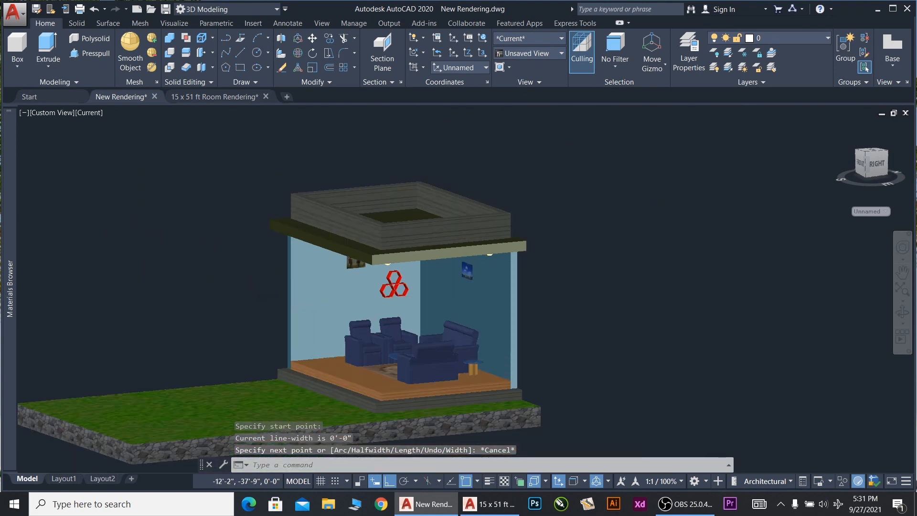
{"action": "scroll", "coordinate": [309, 270], "scroll_direction": "up", "scroll_amount": 5}
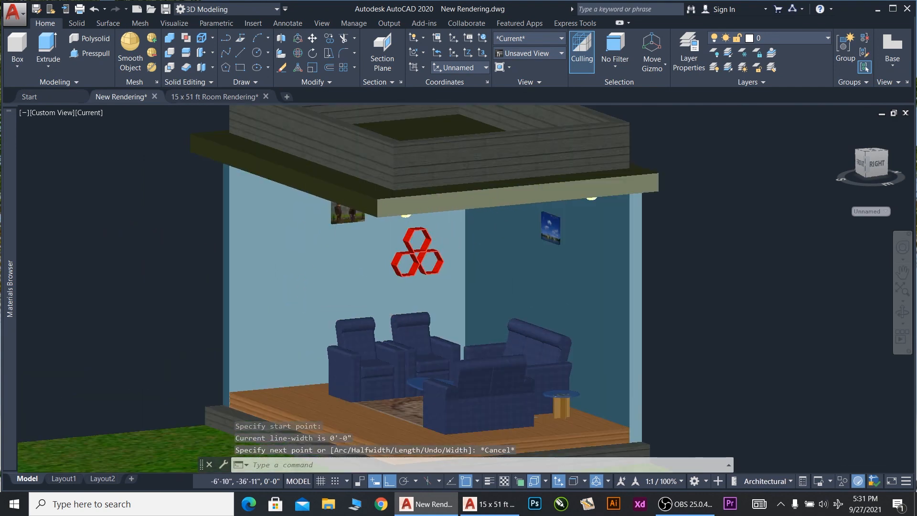
{"action": "scroll", "coordinate": [388, 258], "scroll_direction": "up", "scroll_amount": 5}
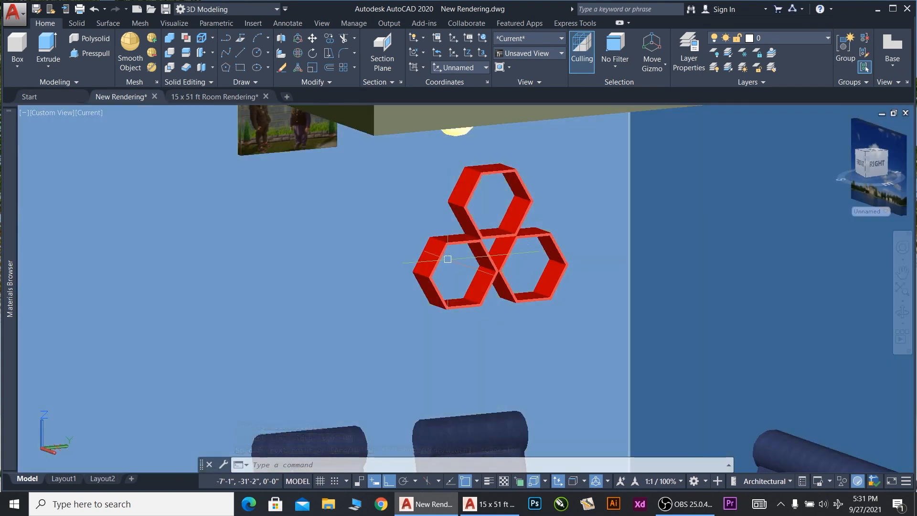
{"action": "scroll", "coordinate": [447, 259], "scroll_direction": "down", "scroll_amount": 5}
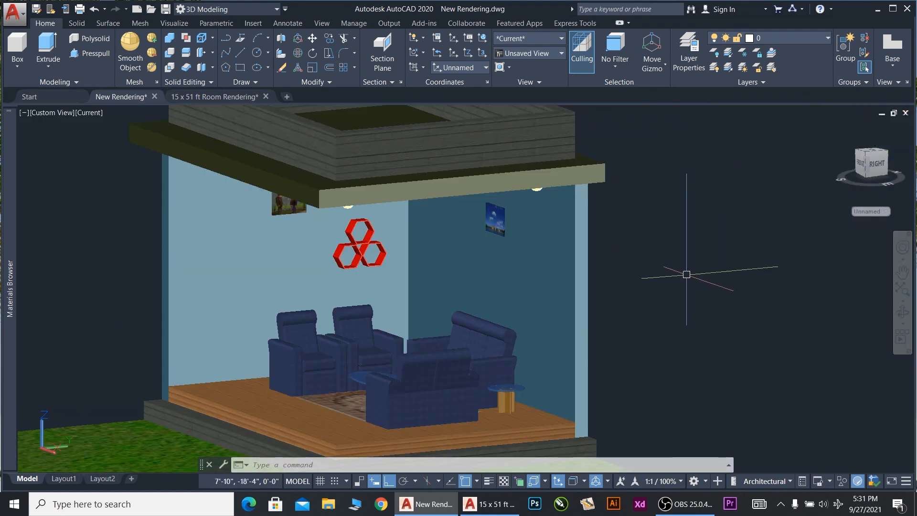
{"action": "scroll", "coordinate": [621, 262], "scroll_direction": "down", "scroll_amount": 3}
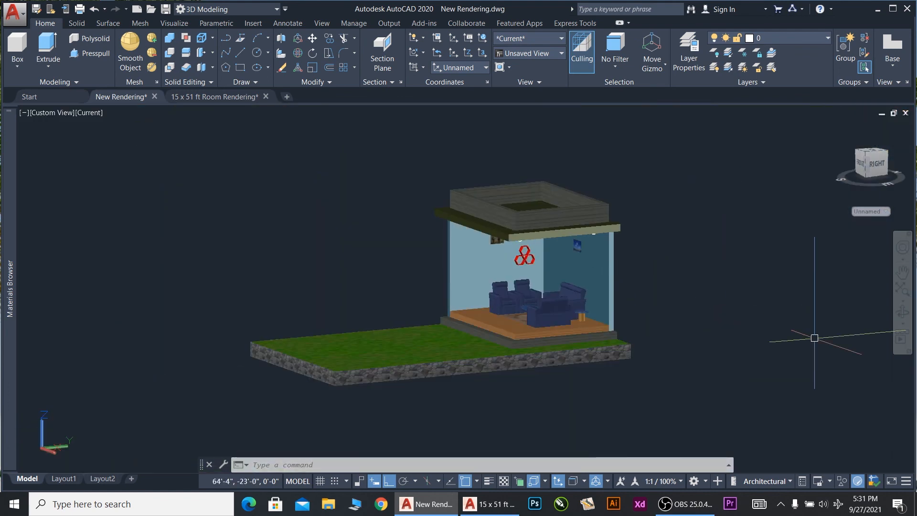
{"action": "left_click", "coordinate": [902, 311]}
{"action": "left_click_drag", "start_coordinate": [623, 304], "coordinate": [665, 323]}
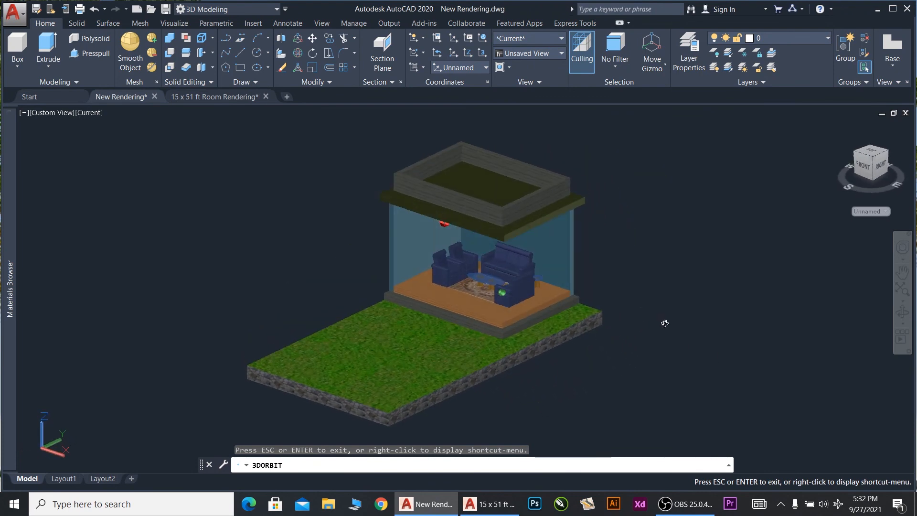